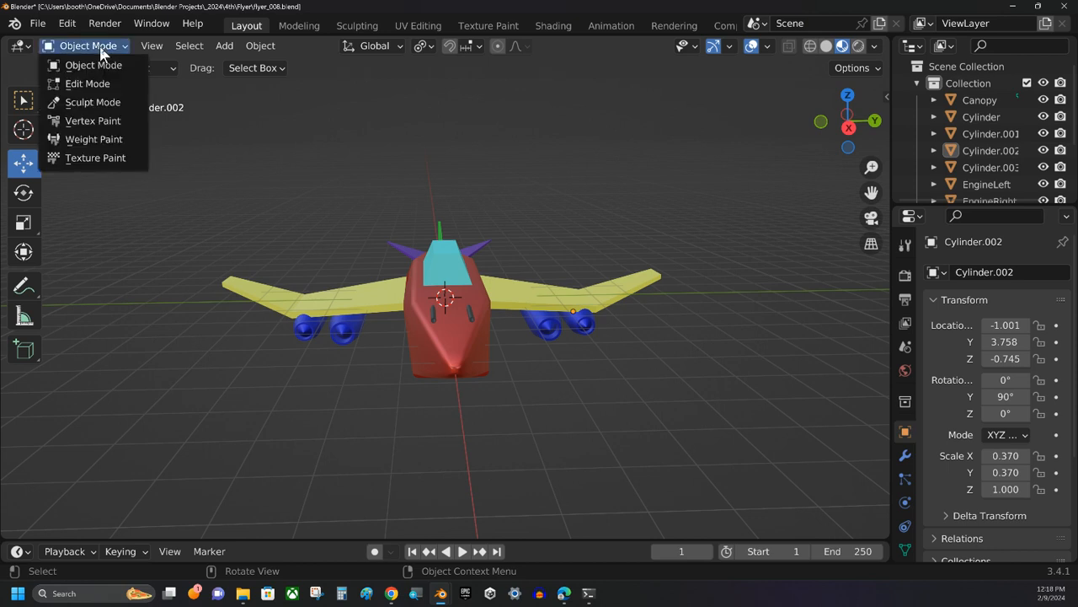
- Add a cube mesh to the scene at the world origin around the aircraft
click(99, 47)
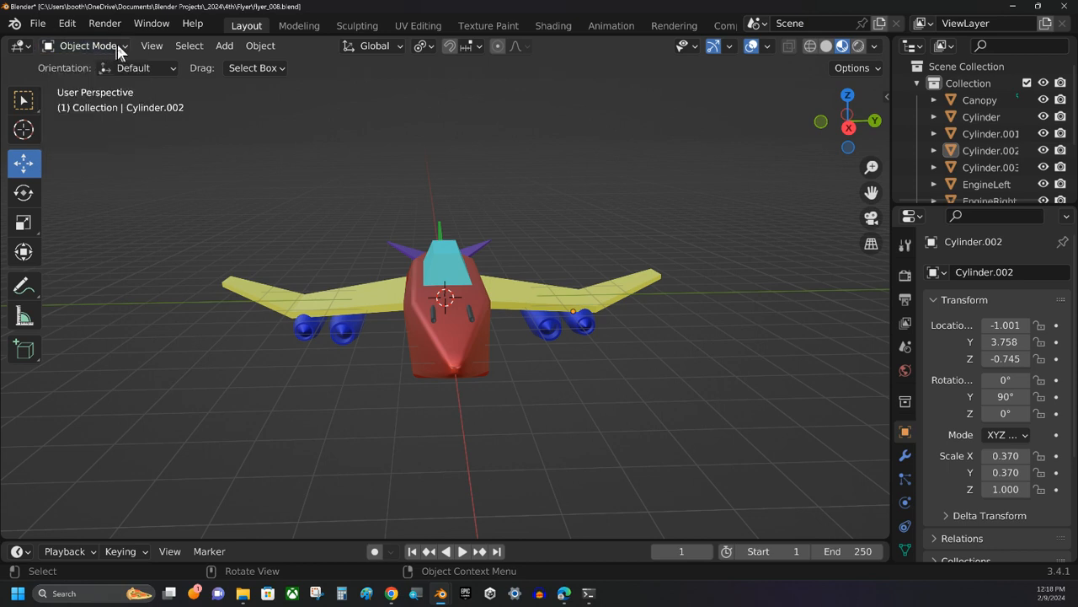
click(228, 48)
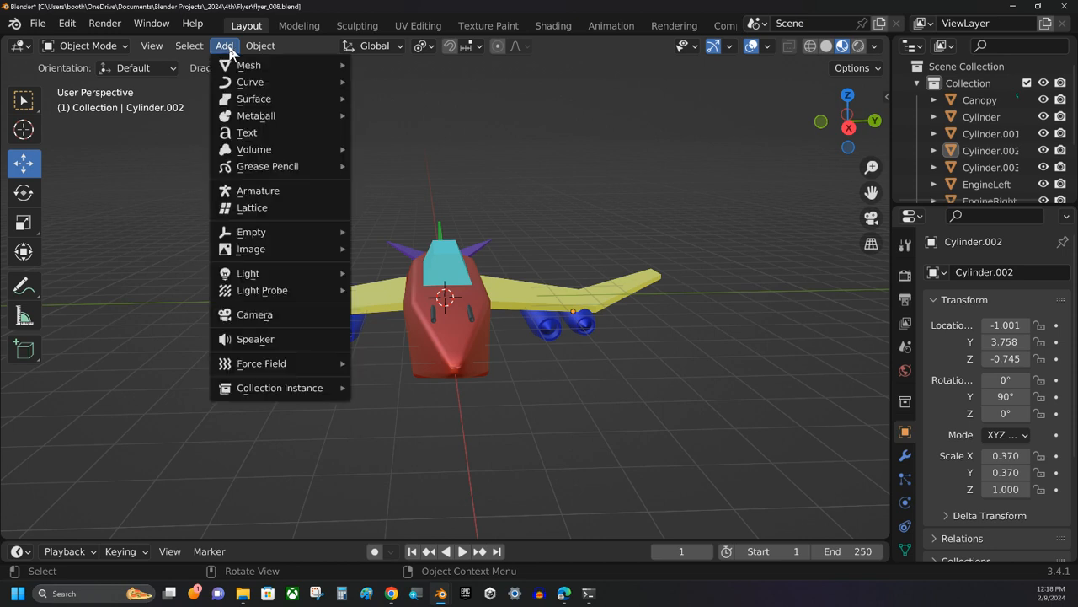
mouse_move(252, 65)
click(406, 81)
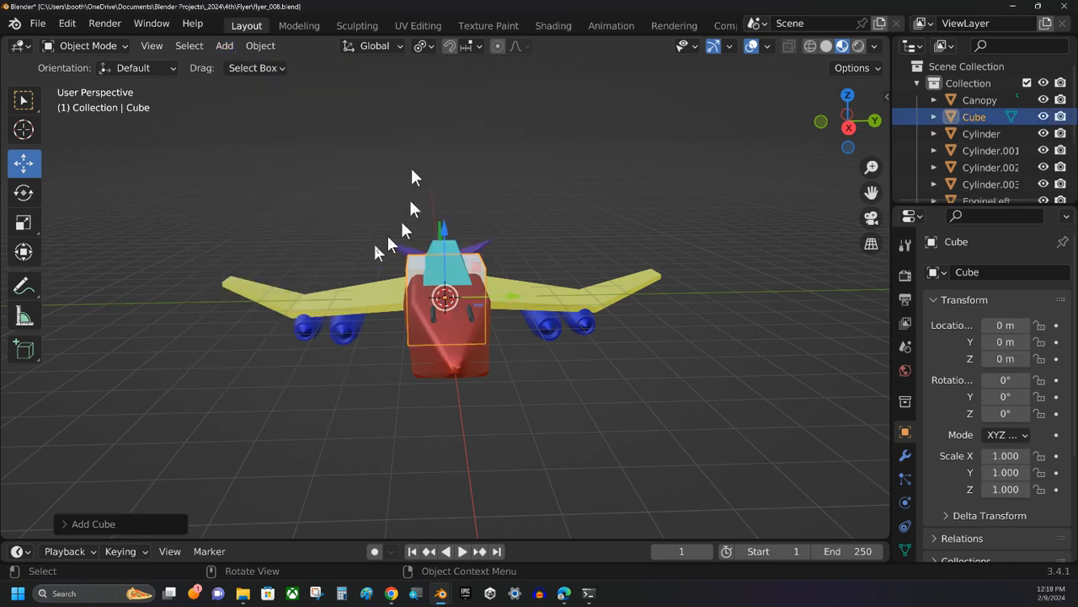
- Scale the new cube to 16 on the X, Y and Z axes so that it encloses the aircraft
click(997, 455)
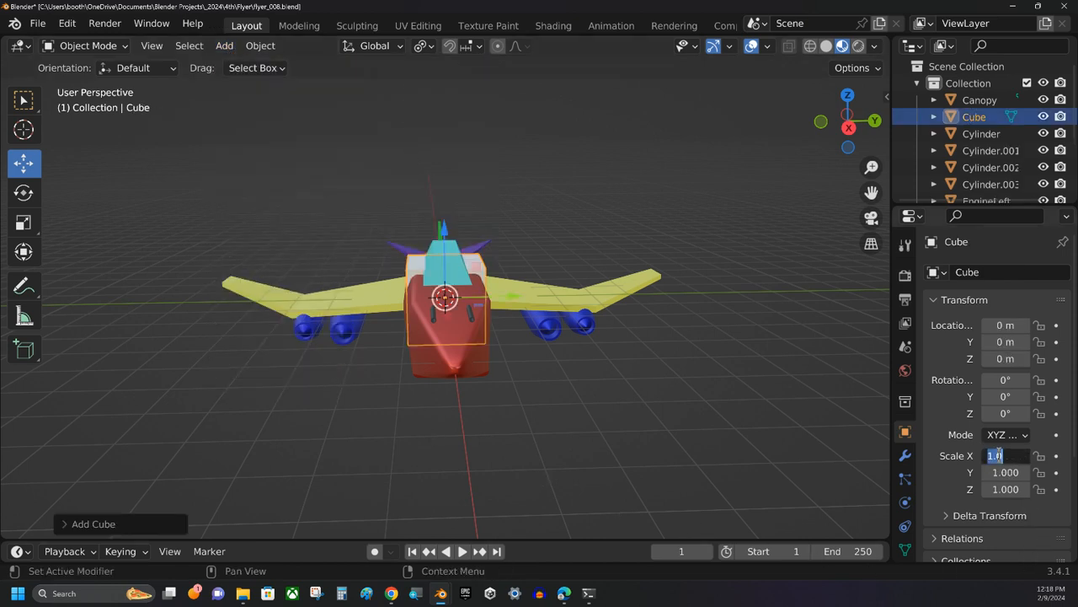
text(16)
key(Tab)
text(16)
key(Tab)
text(16)
key(Return)
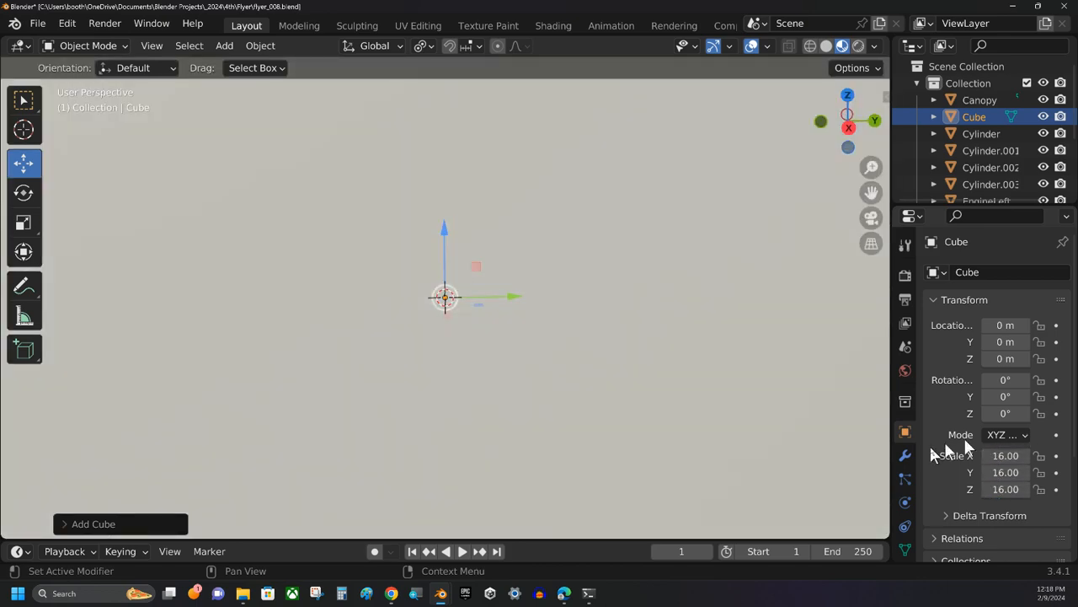
scroll(500, 262, down, 4)
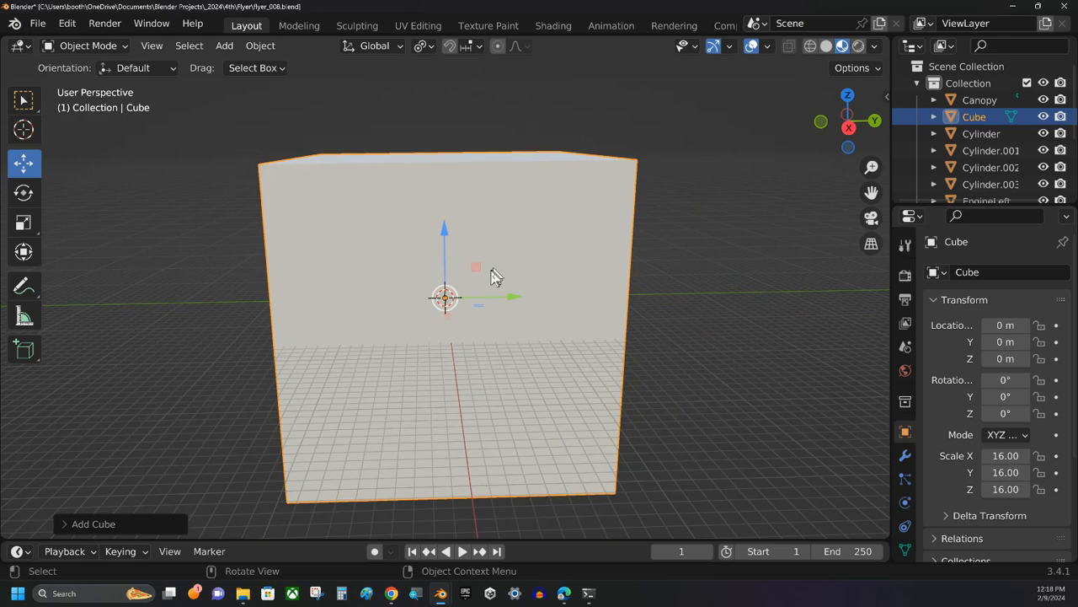
middle_drag(496, 276, 559, 289)
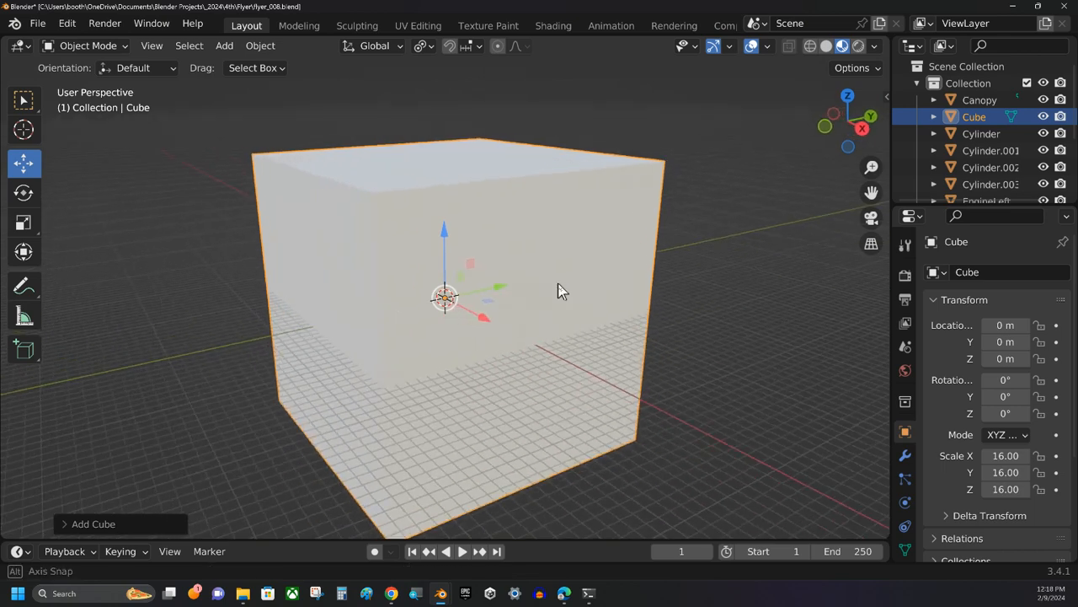
click(1008, 461)
click(1009, 473)
click(1009, 475)
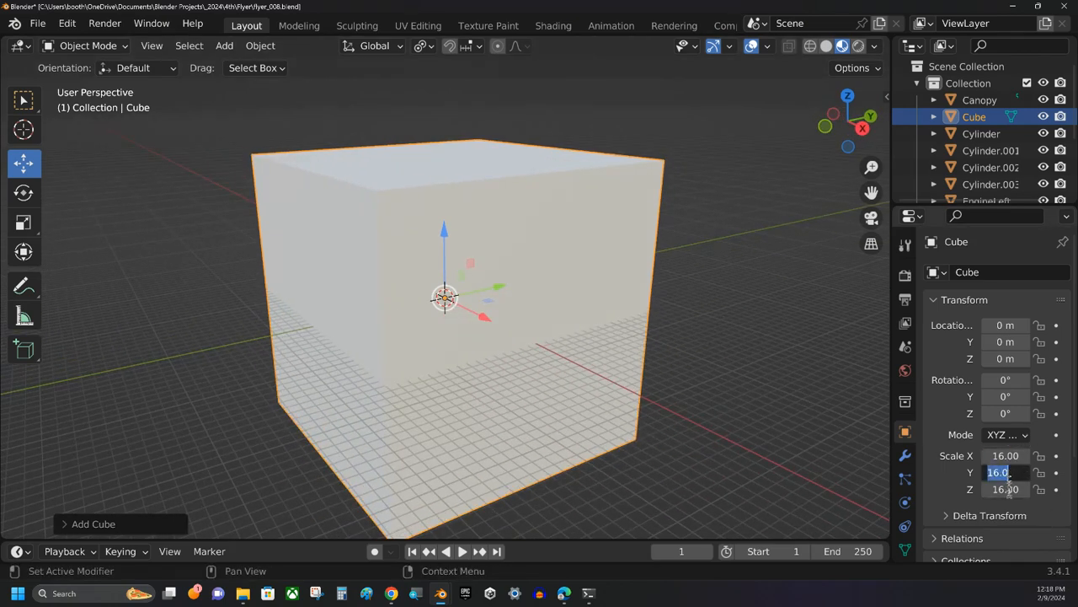
click(1008, 488)
click(1007, 489)
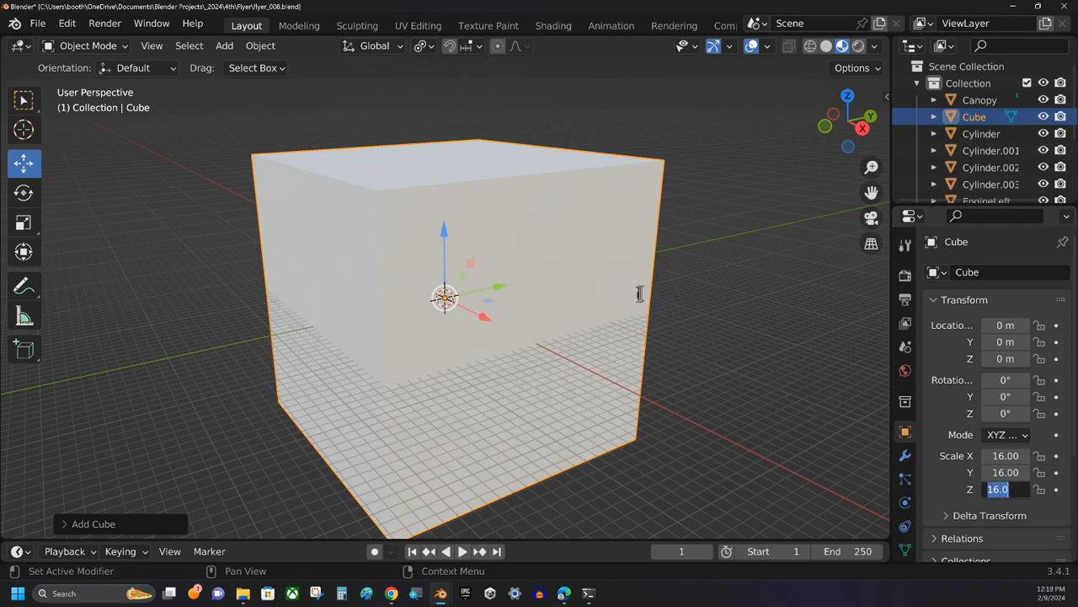
key(Return)
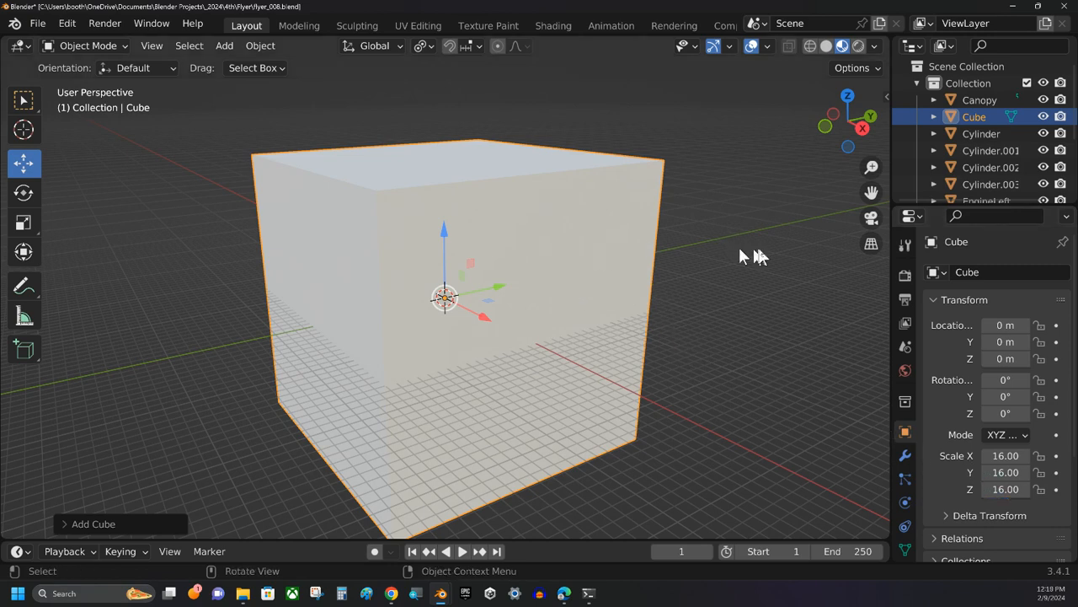
- Put the cube into Edit Mode with face selection active
middle_drag(671, 245, 522, 244)
click(88, 45)
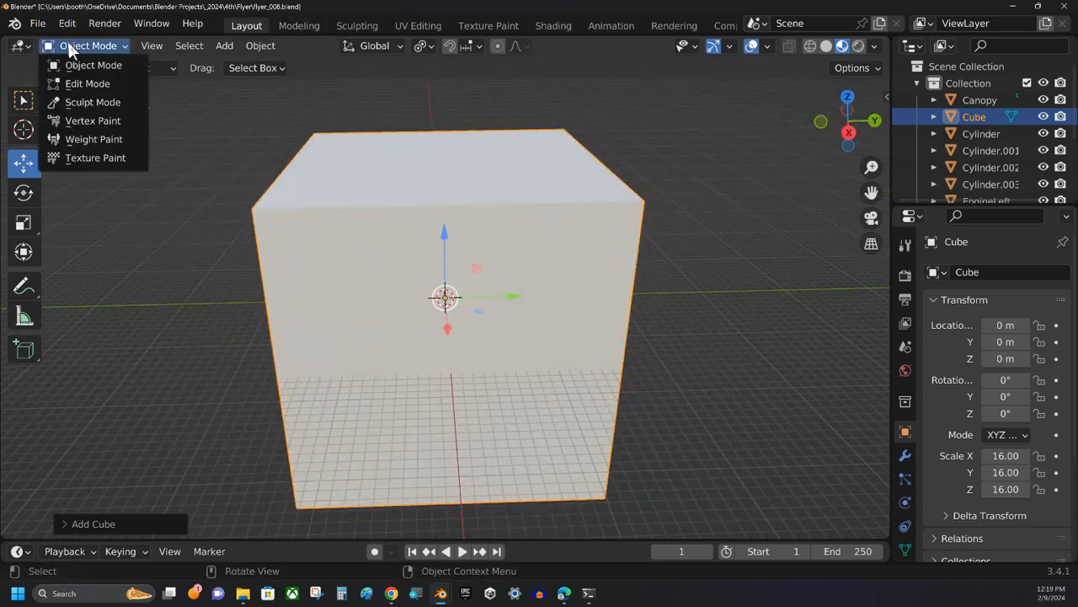
click(78, 83)
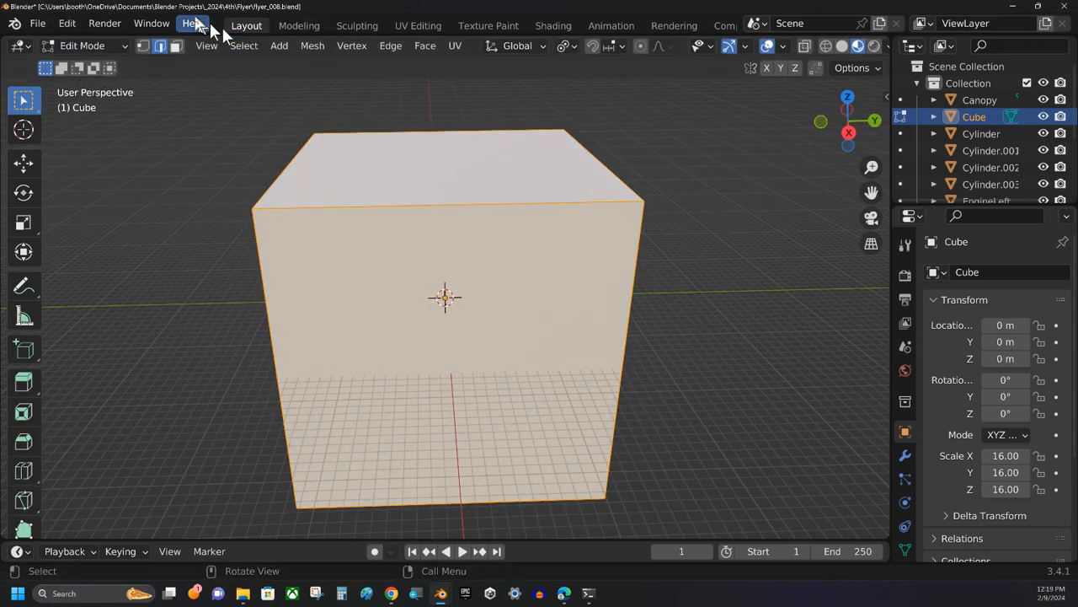
click(176, 46)
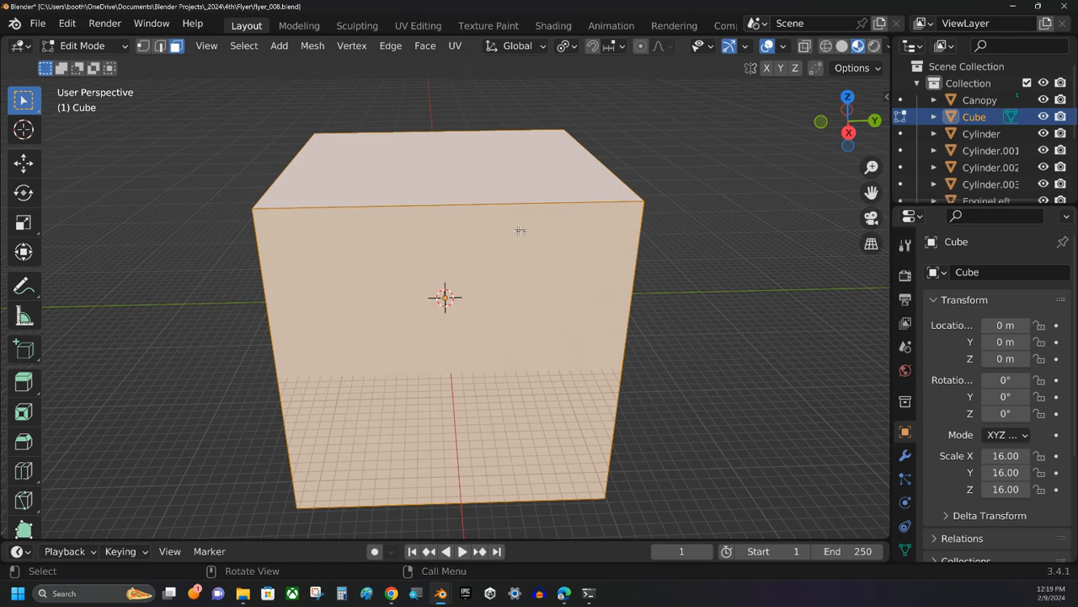
- Delete the cube's top, front and two side faces, keeping only the floor and back wall
key(alt+a)
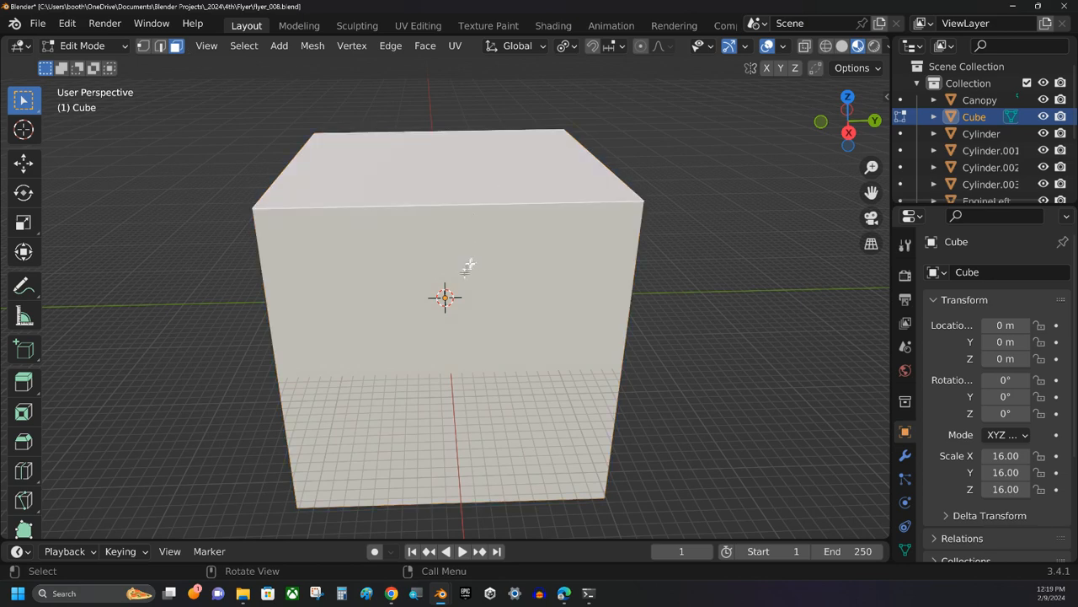
shift+click(469, 261)
middle_drag(433, 250, 540, 246)
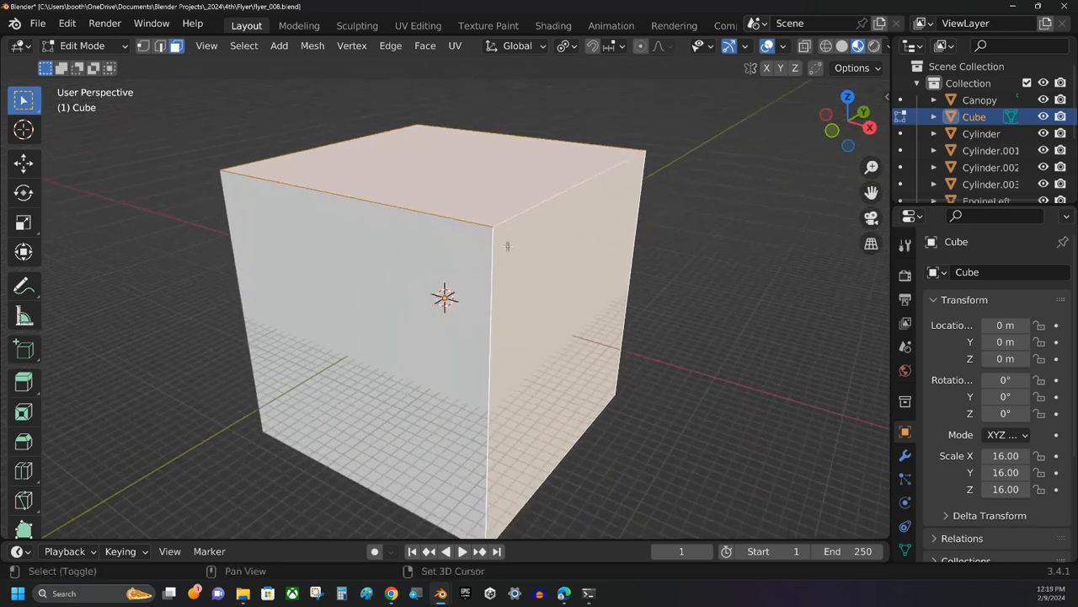
shift+click(508, 246)
shift+click(460, 246)
shift+click(526, 246)
middle_drag(689, 246, 559, 244)
shift+click(489, 250)
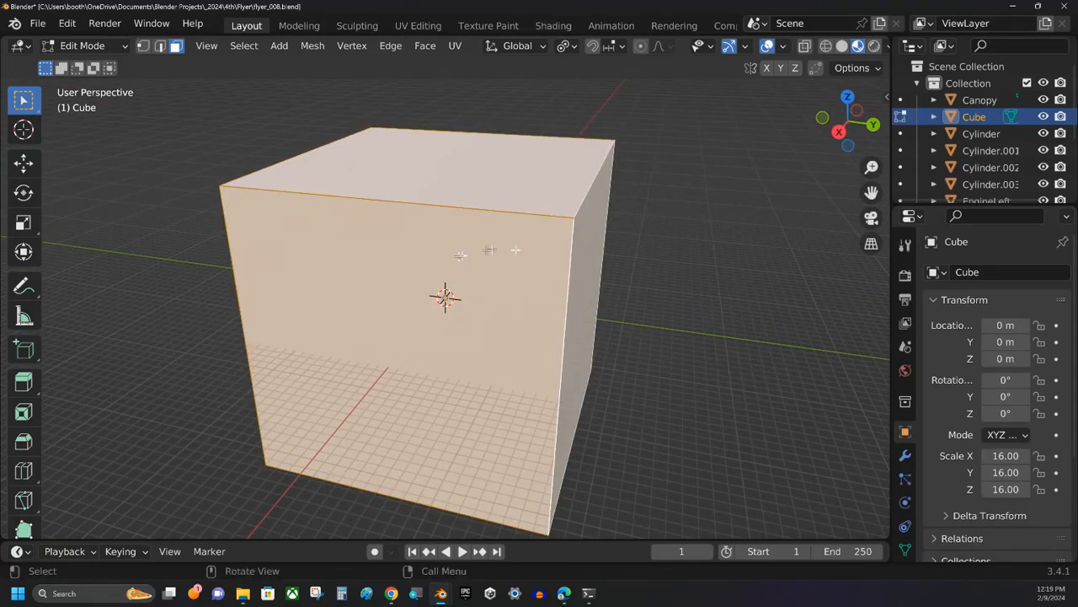
key(x)
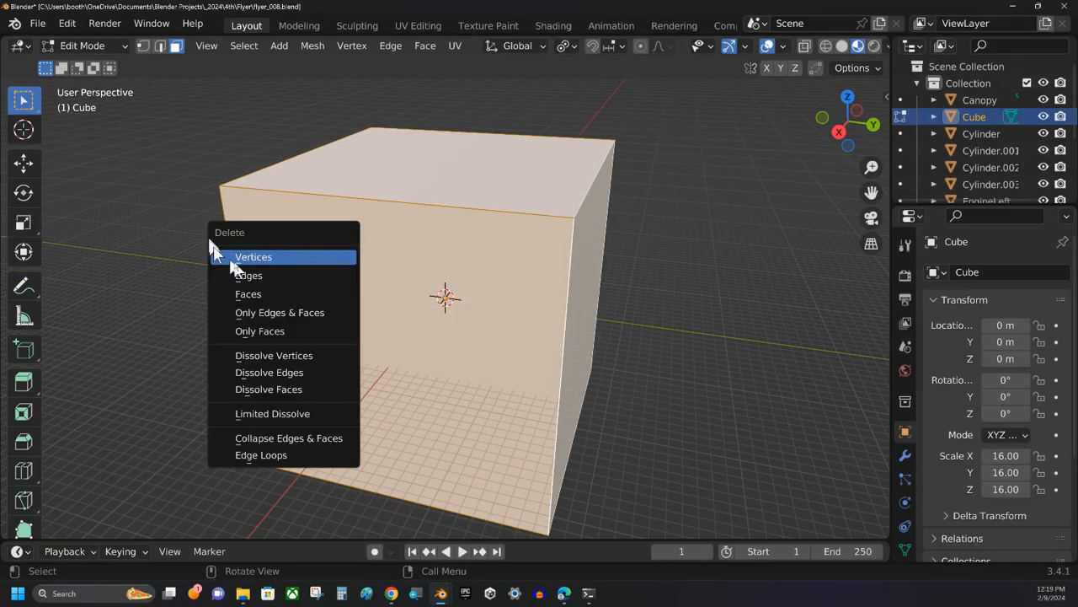
click(250, 293)
middle_drag(396, 288, 400, 213)
- Return to Object Mode and raise the backdrop along Z to about 12.9 m, so its floor sits just below the aircraft
click(121, 45)
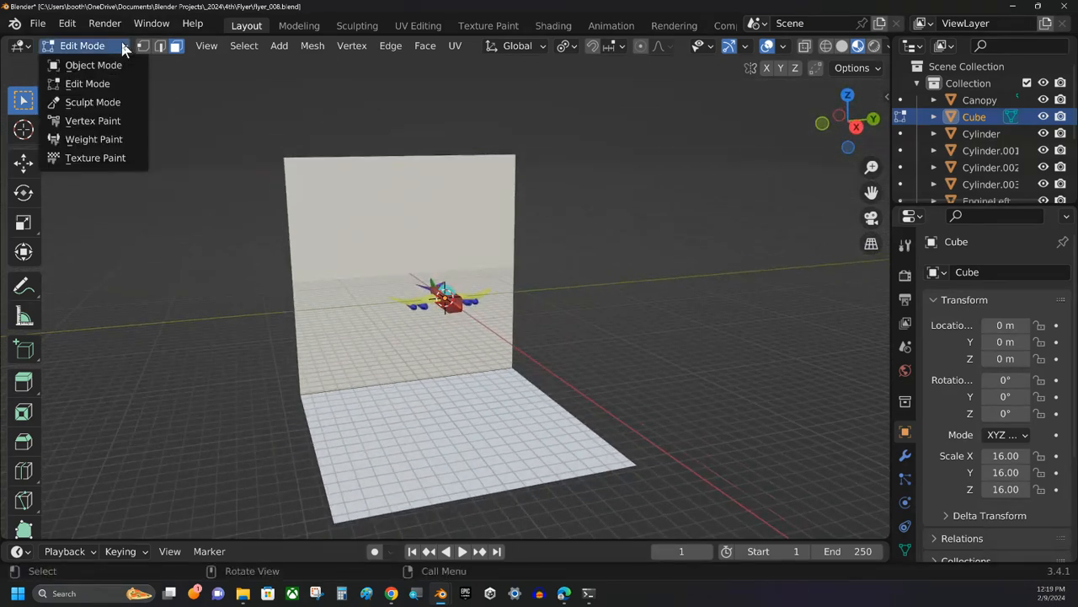
click(118, 66)
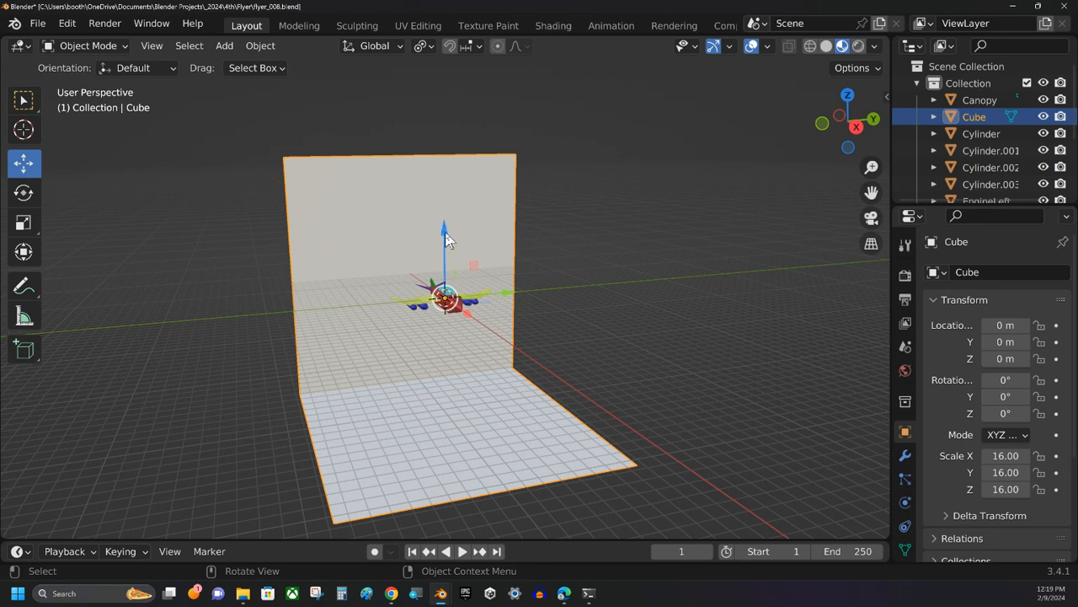
drag(445, 226, 491, 114)
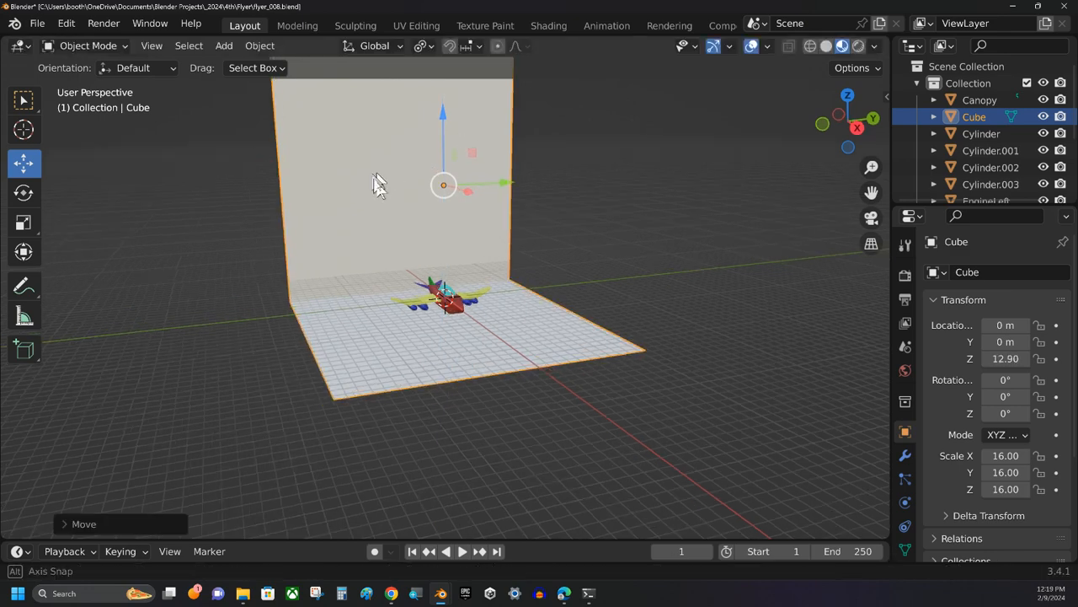
- Stretch the backdrop with the Scale tool to about 25.95 along X and 63.72 along Y
middle_drag(378, 183, 225, 174)
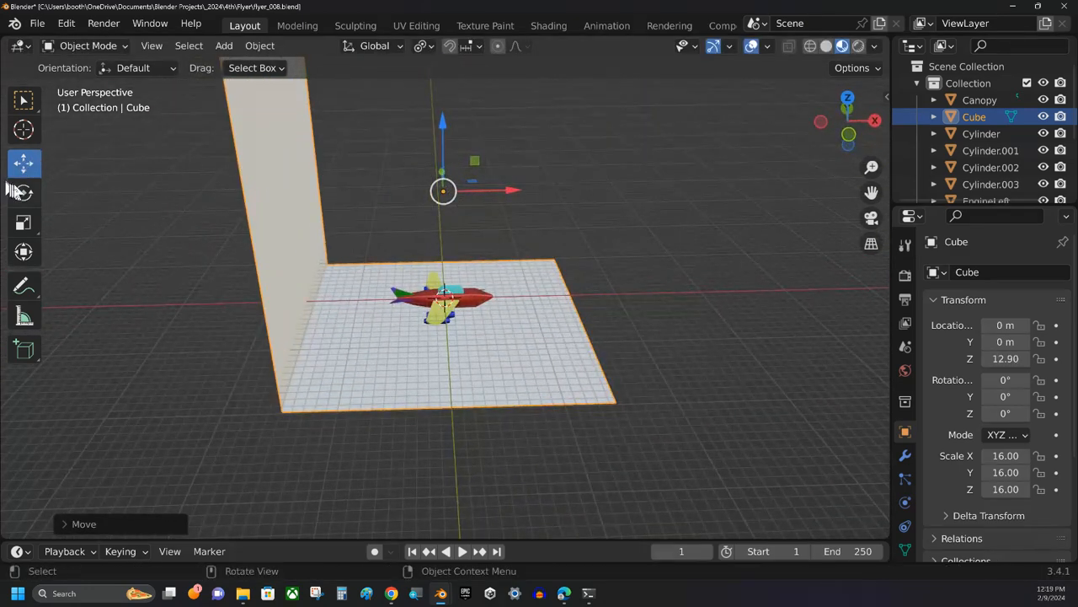
click(23, 222)
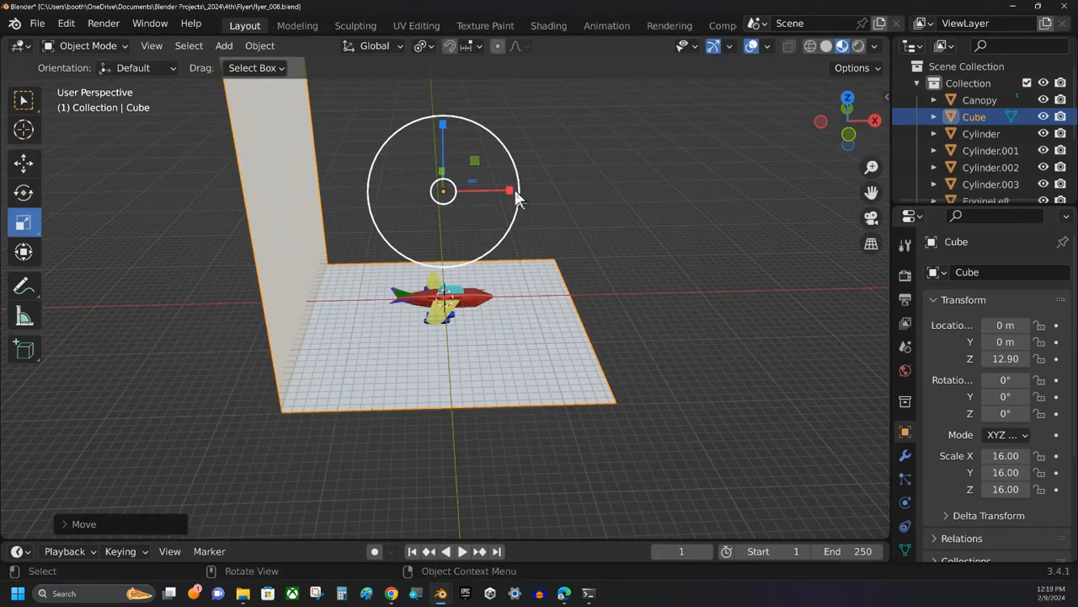
drag(515, 191, 557, 192)
middle_drag(643, 190, 494, 193)
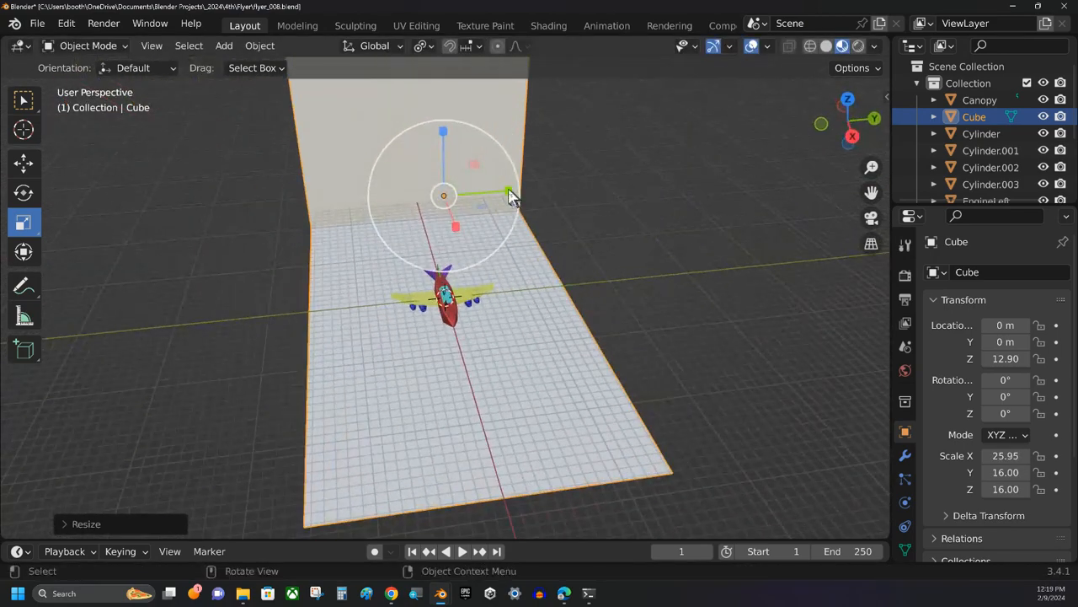
drag(513, 196, 713, 185)
- Frame a close three-quarter front view of the aircraft, add a camera and align the active camera to that view
middle_drag(488, 332, 505, 287)
scroll(462, 276, up, 5)
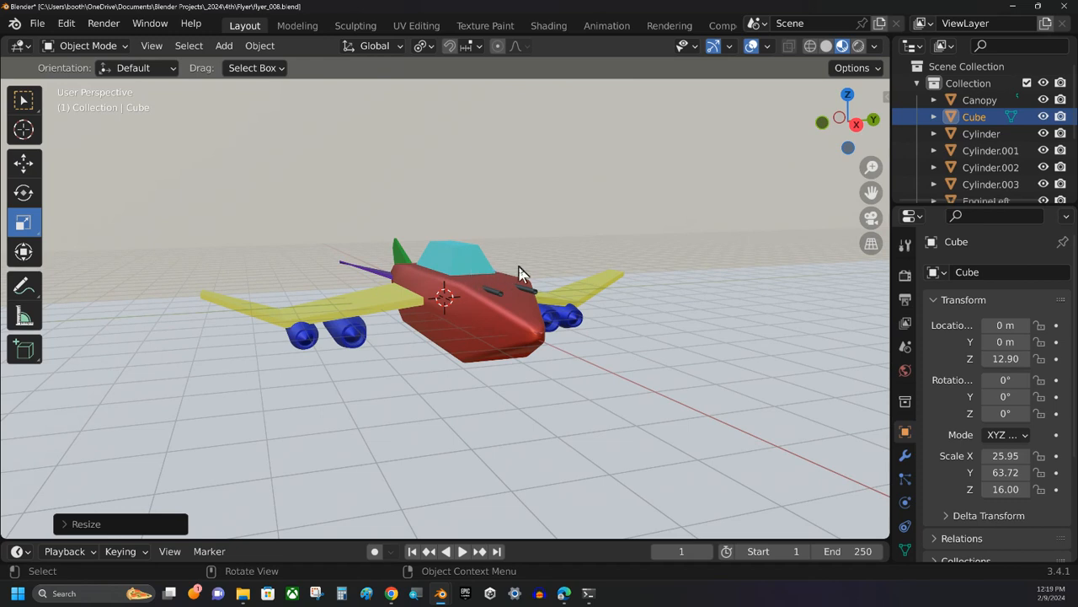
scroll(528, 270, up, 1)
middle_drag(530, 267, 531, 271)
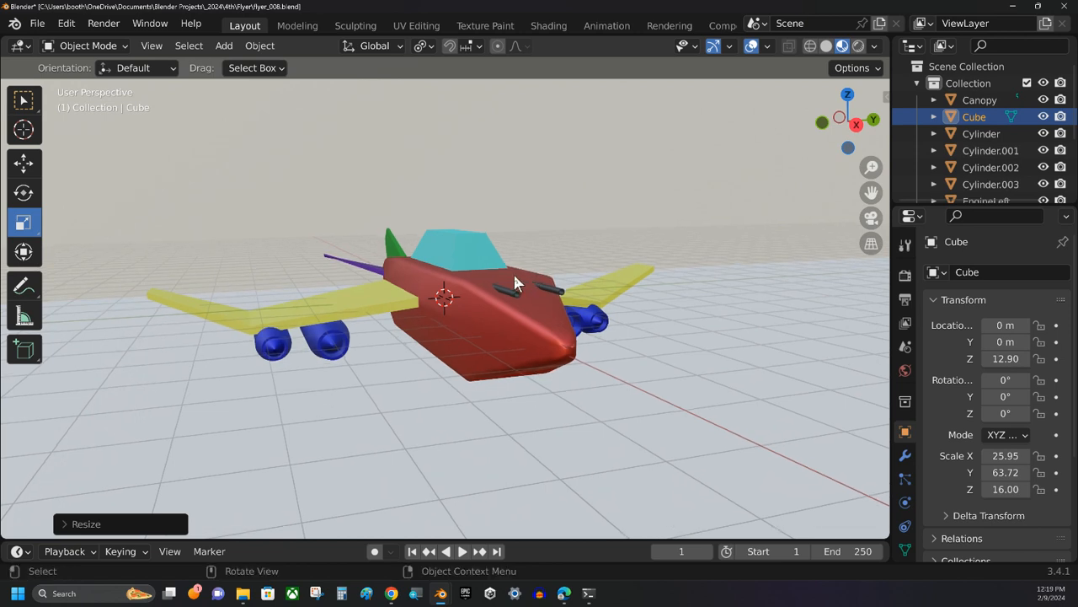
scroll(516, 283, down, 1)
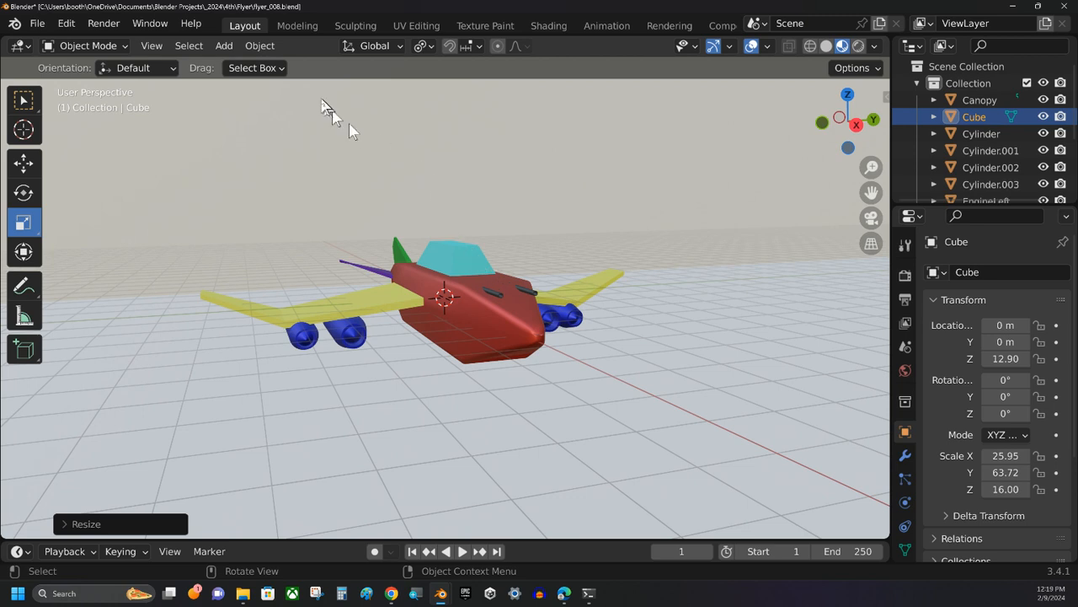
click(225, 45)
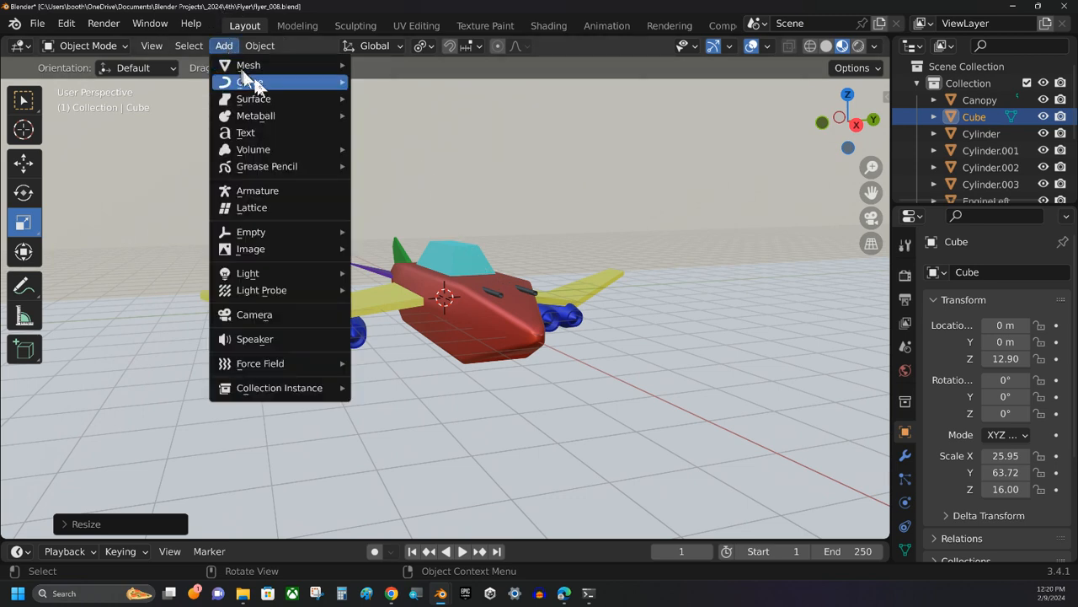
click(252, 317)
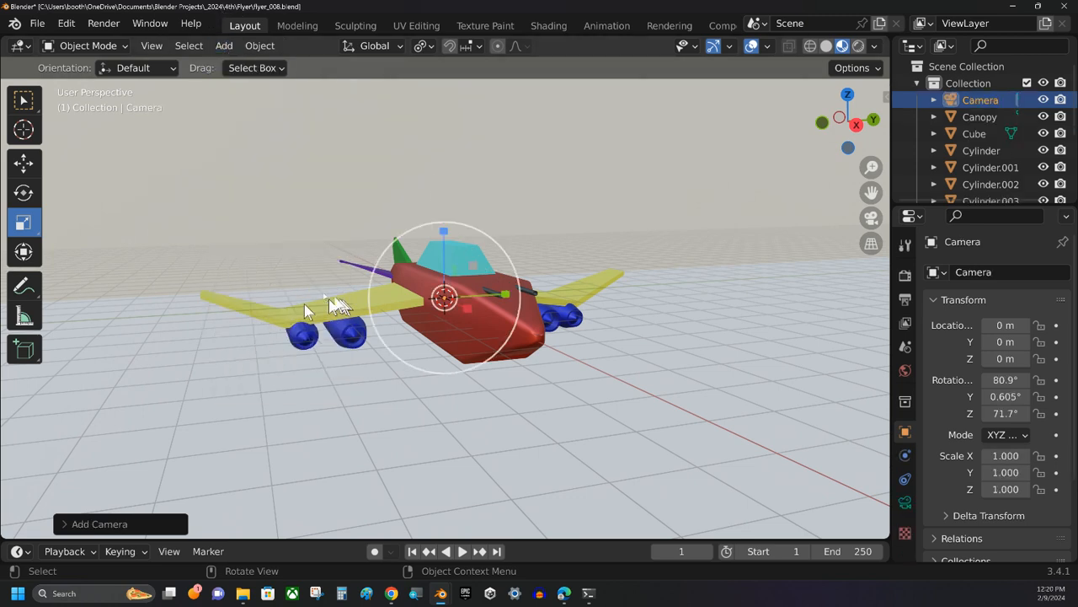
click(150, 48)
mouse_move(197, 295)
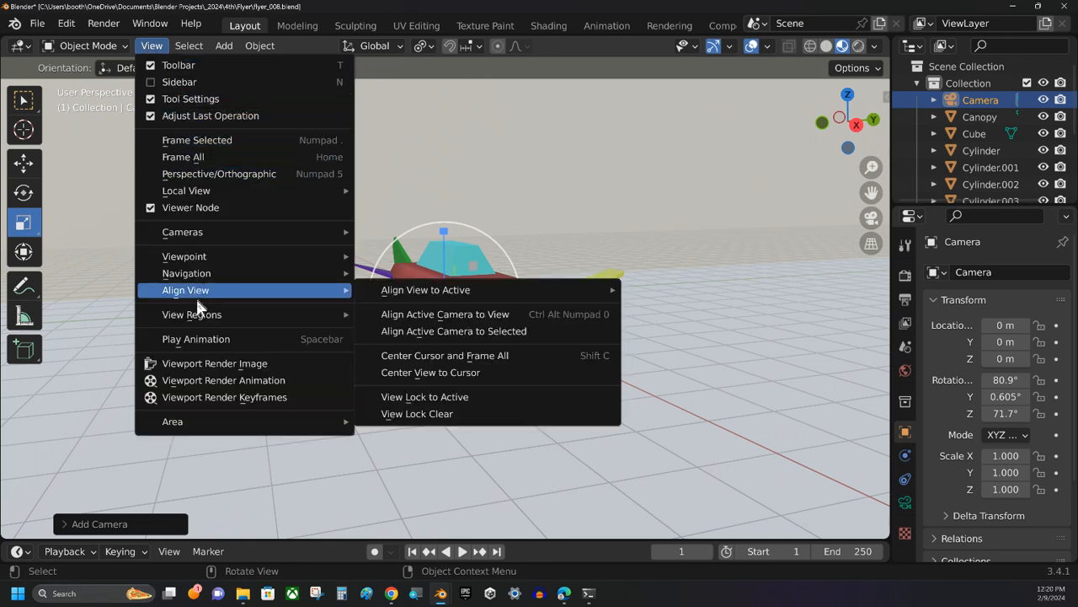
click(457, 313)
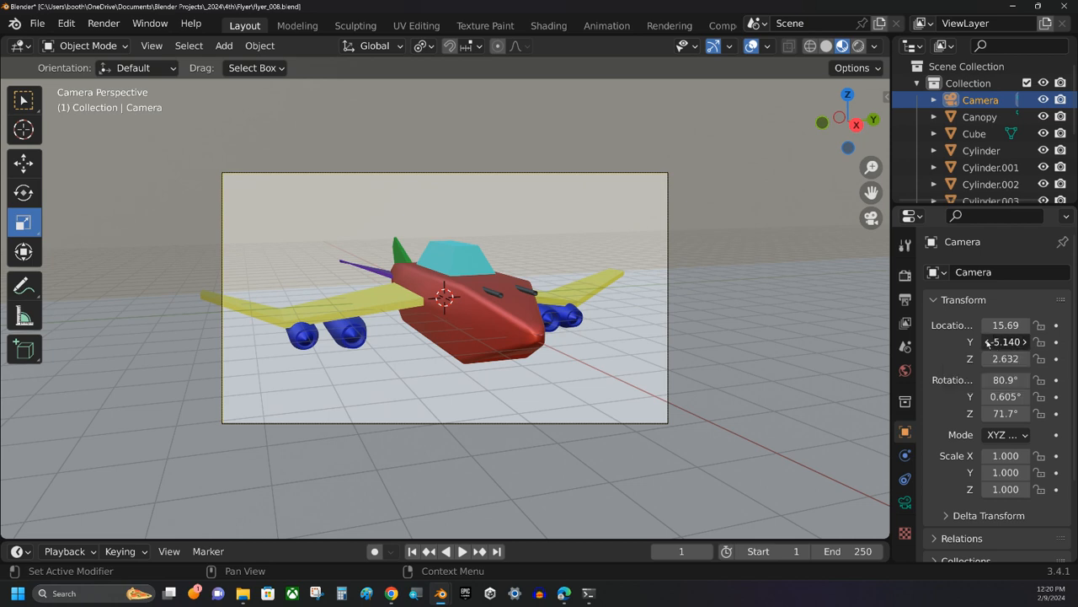
- Adjust the camera's location to about X 16.99, Y -6.5 and Z 3.0 so the whole aircraft fits in the frame
drag(986, 342, 954, 342)
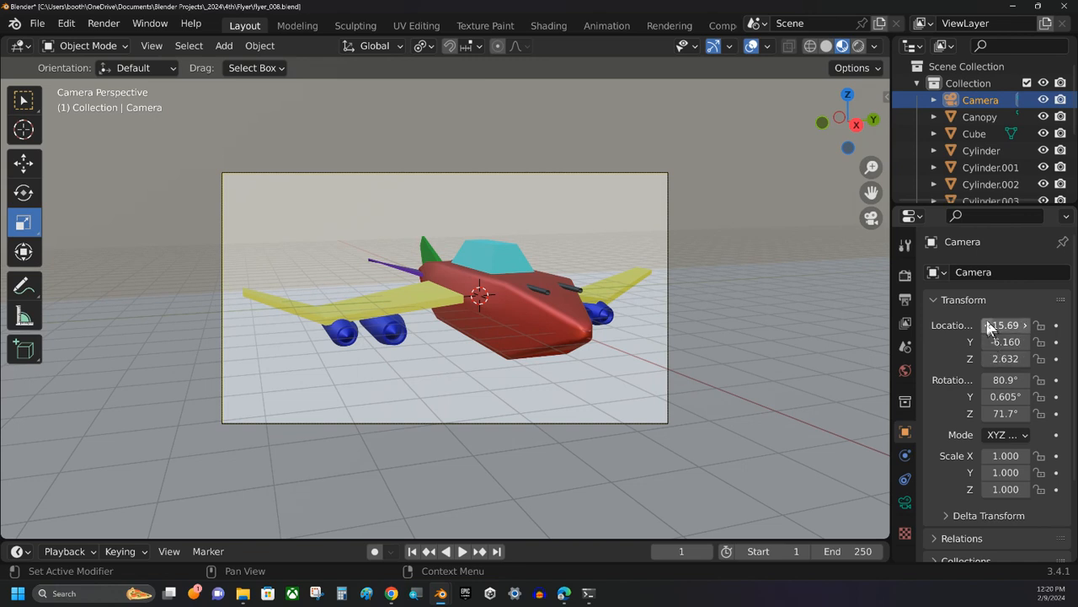
drag(983, 326, 983, 355)
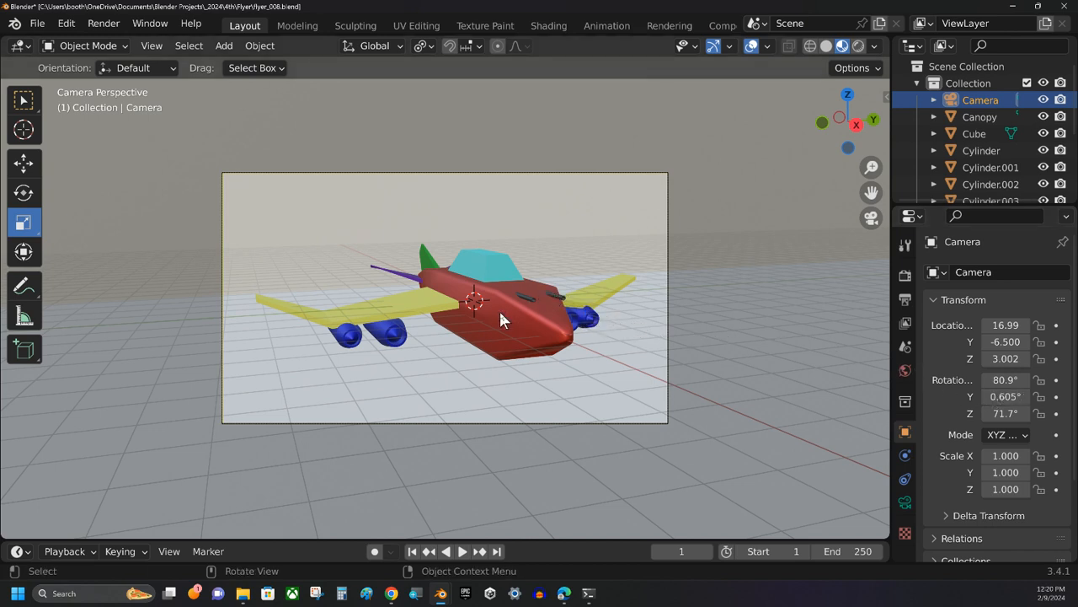
- Rename the Cube object that encloses the aircraft as Backdrop
middle_drag(417, 354, 491, 335)
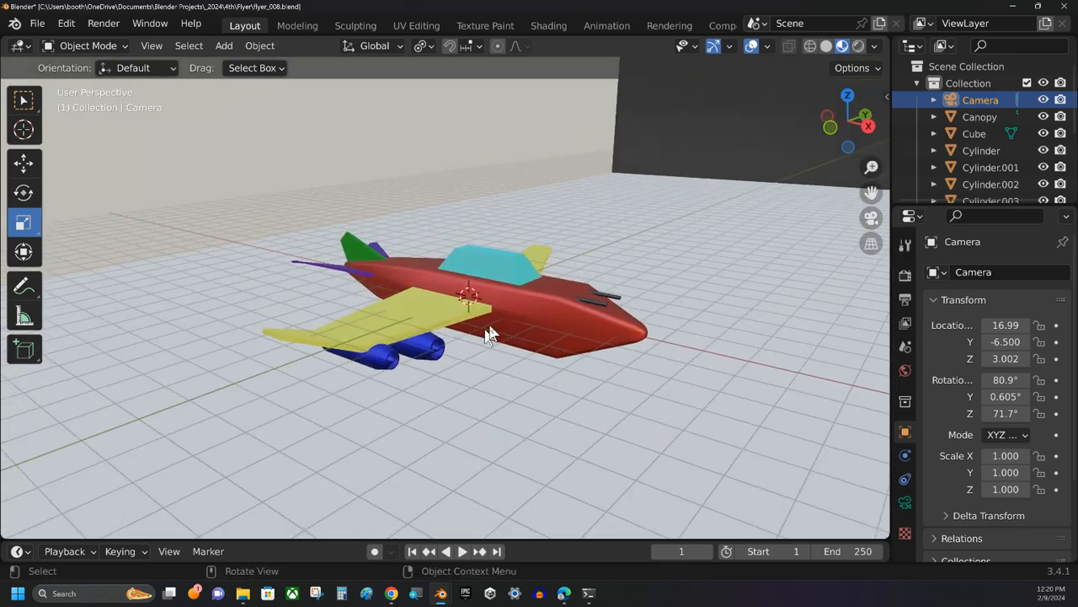
scroll(497, 330, down, 1)
scroll(573, 319, down, 1)
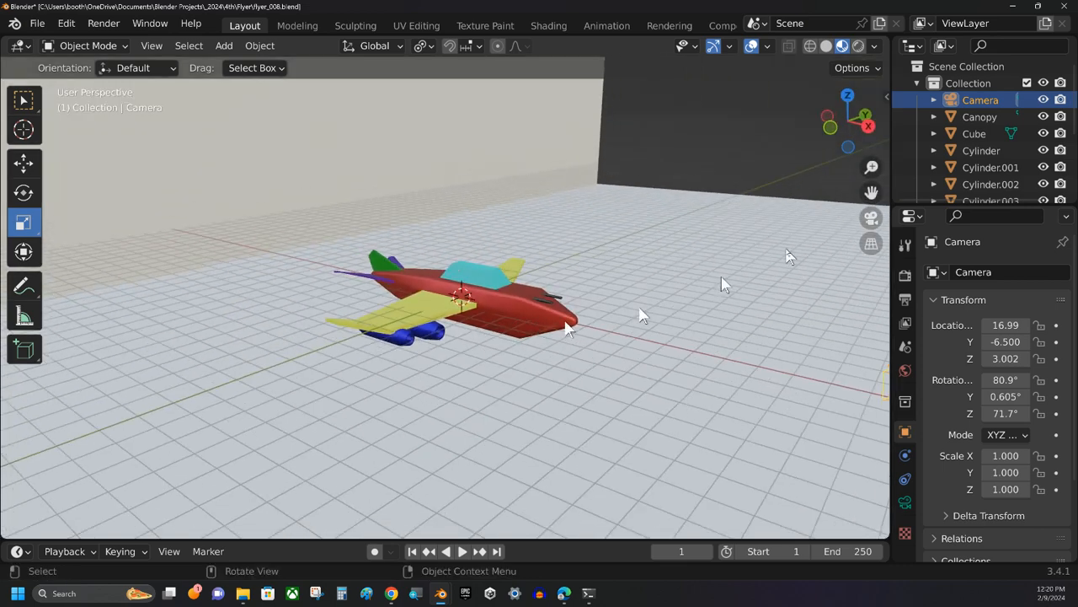
click(974, 135)
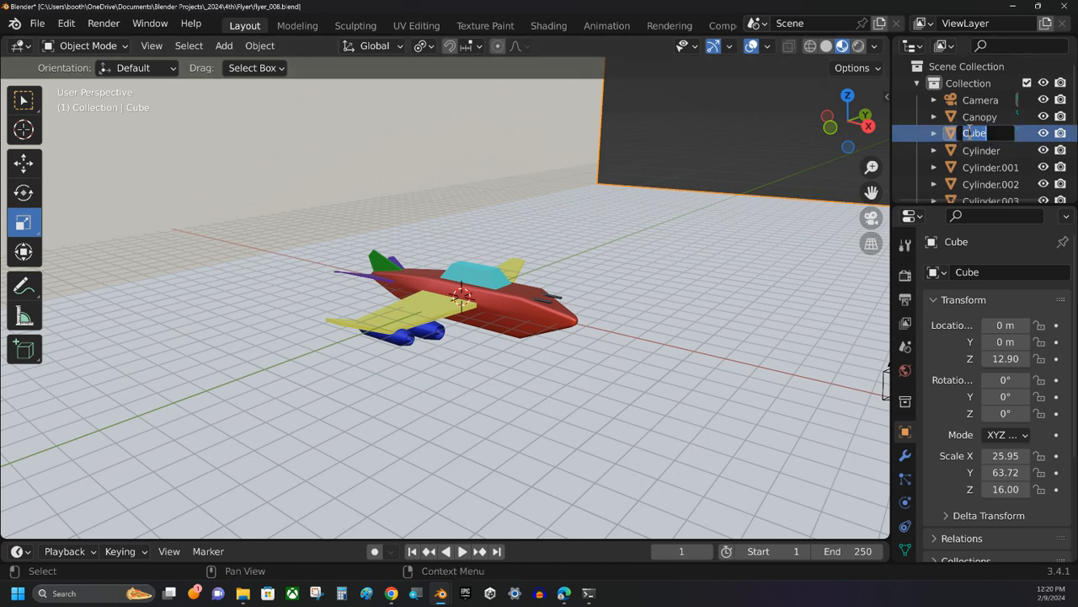
text(Backdrop)
key(Return)
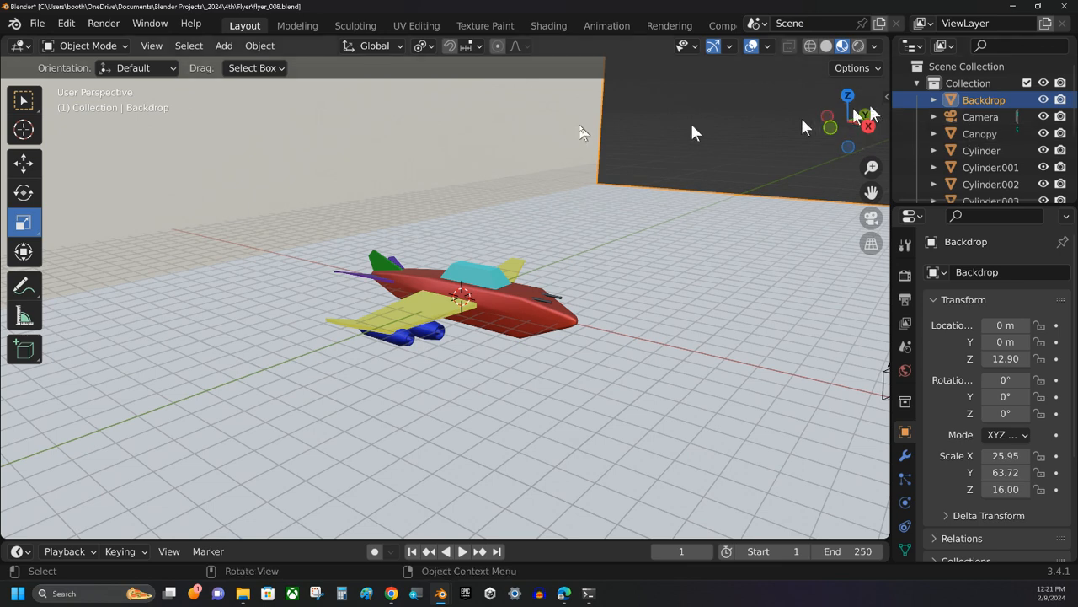
- Create a new material on the backdrop and name it BackdropMat
scroll(906, 389, down, 3)
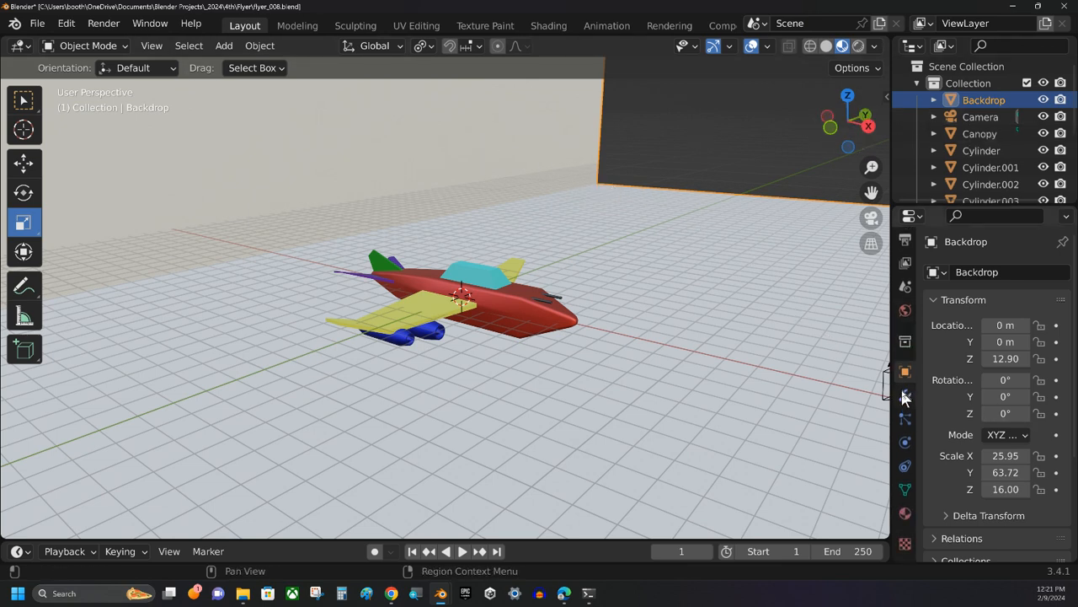
click(905, 512)
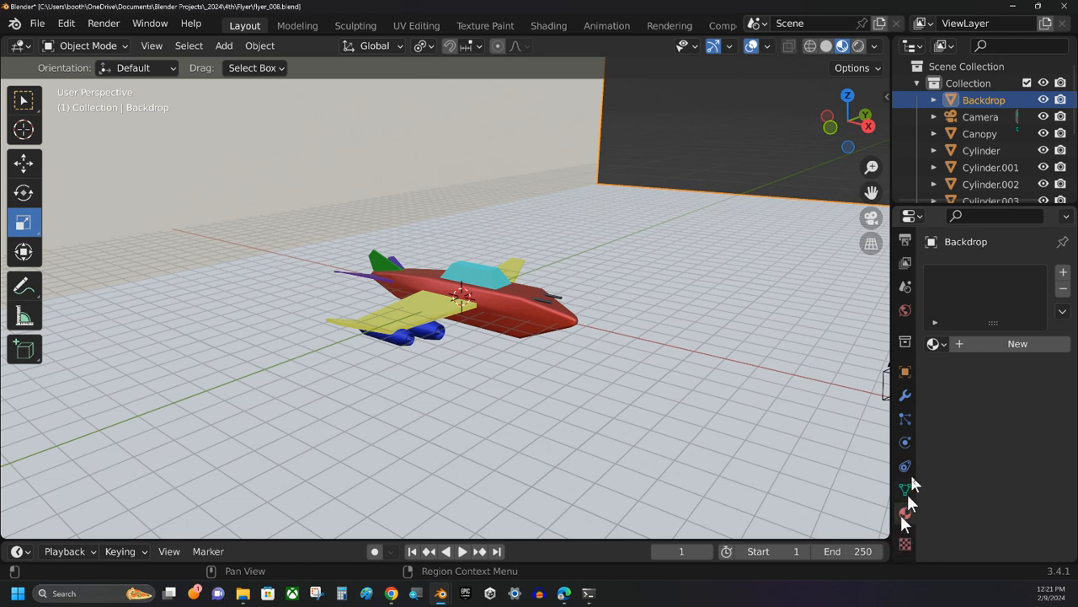
click(958, 343)
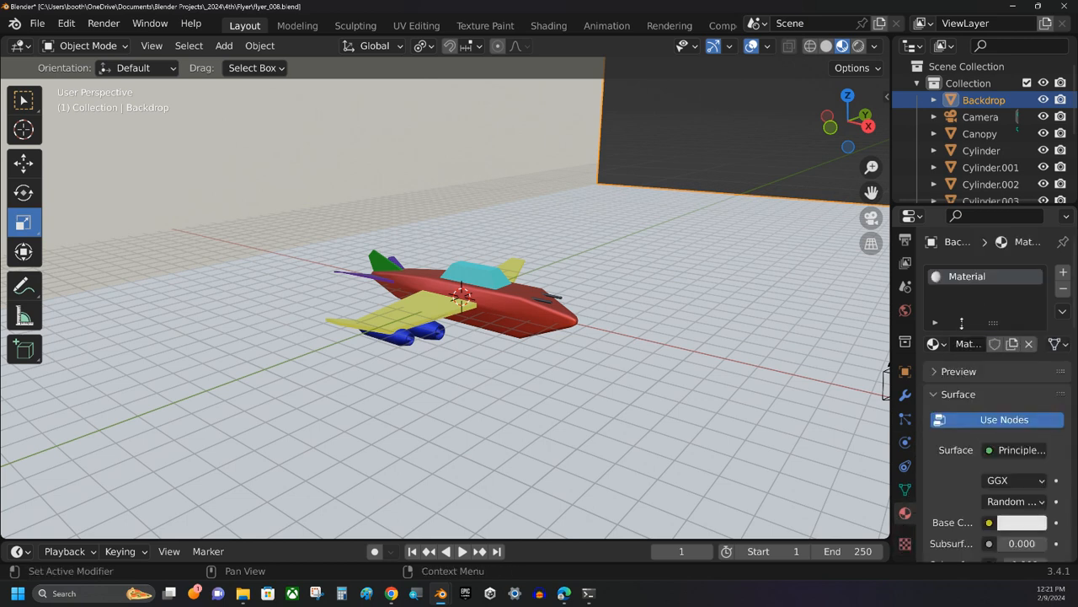
double_click(960, 342)
text(BackdropMat)
key(Return)
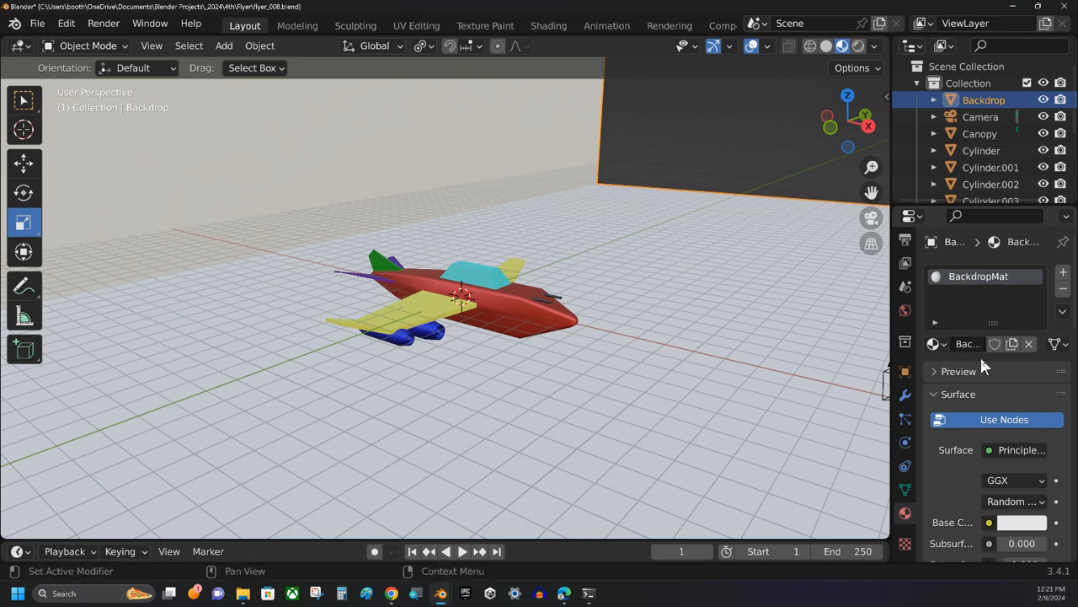
- Widen the properties area and set the BackdropMat base color to a light green
drag(889, 302, 806, 370)
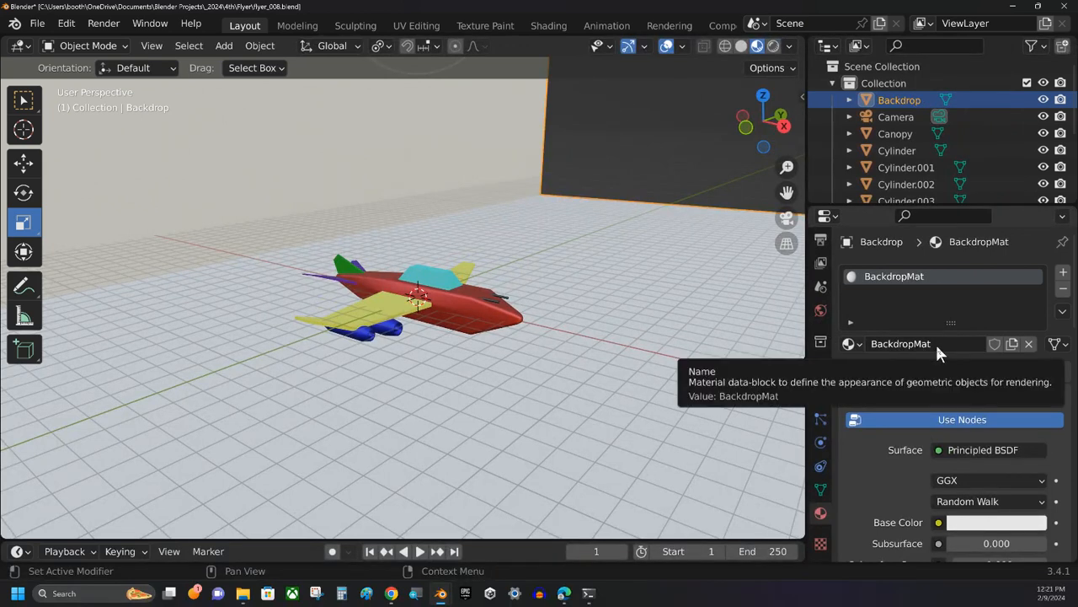
click(994, 523)
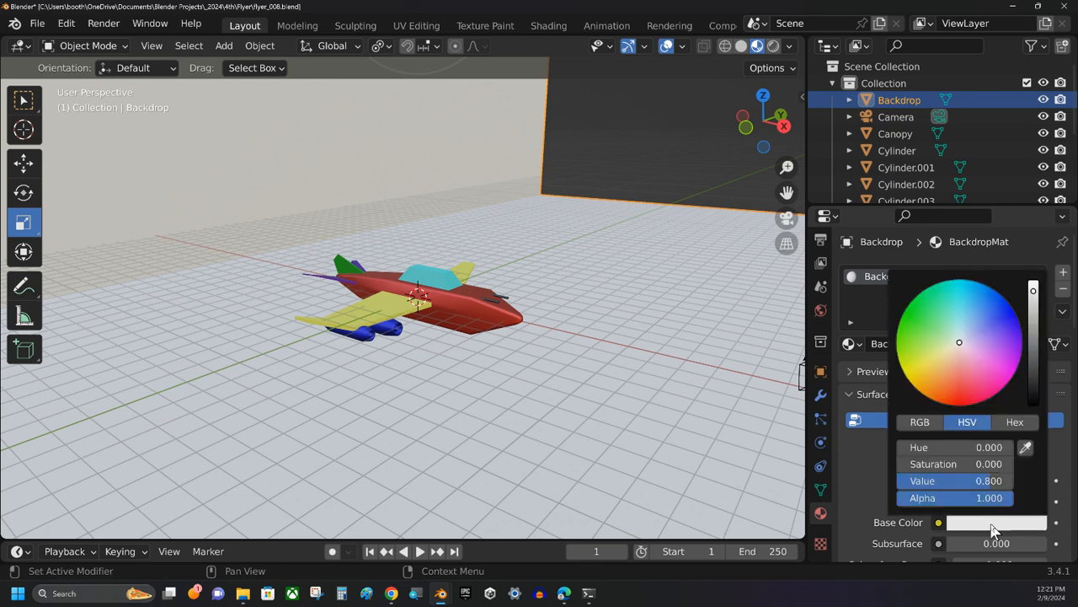
click(962, 303)
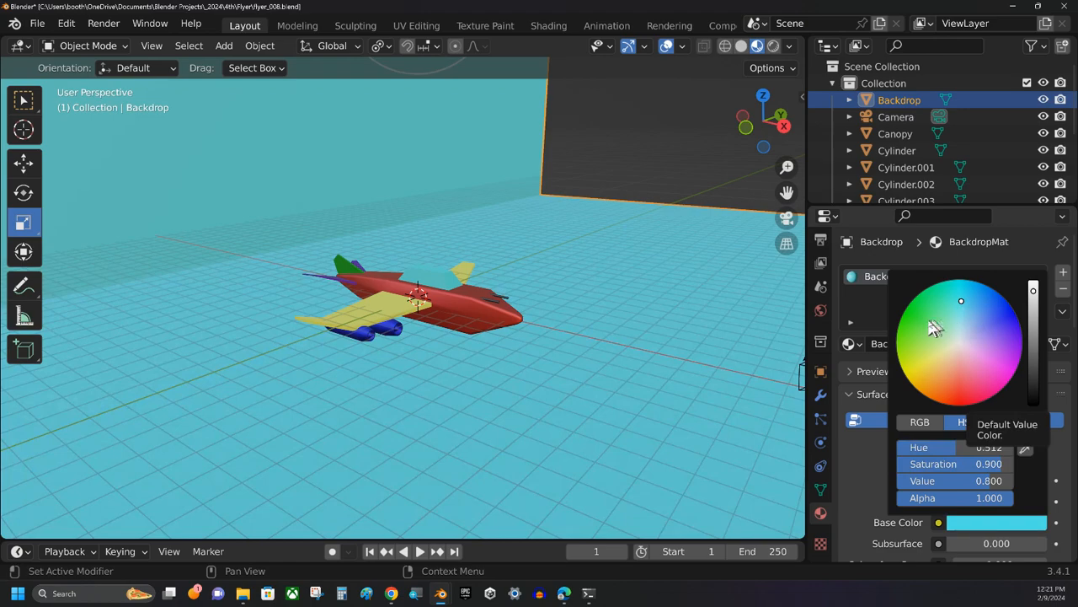
click(947, 328)
middle_drag(649, 294, 493, 280)
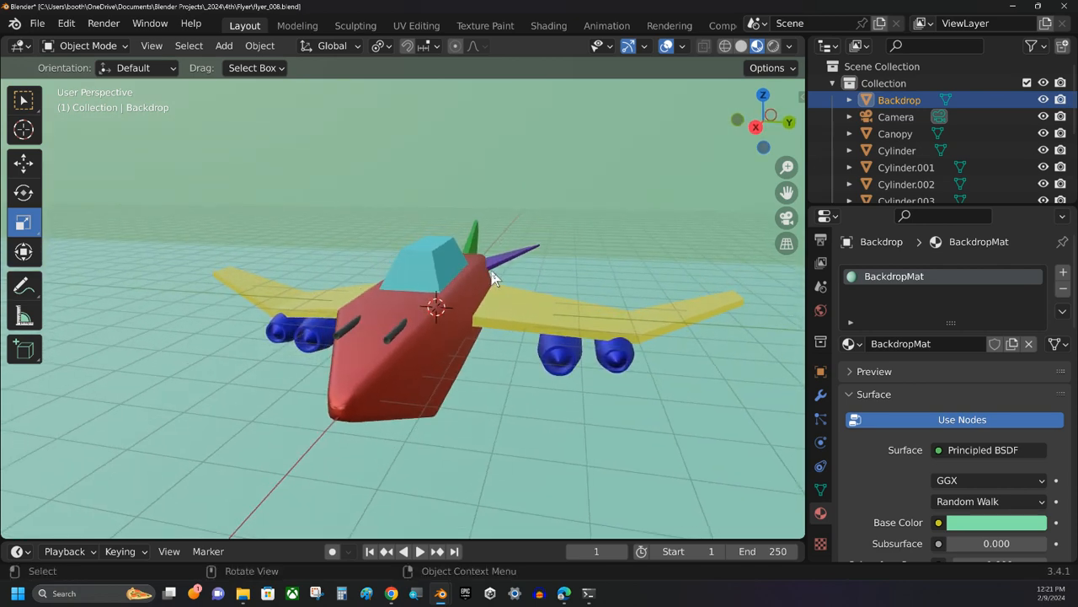
- Add a spot light at the aircraft and raise it along Z with the Move tool so it hangs above the model
middle_drag(504, 276, 591, 285)
scroll(579, 282, down, 4)
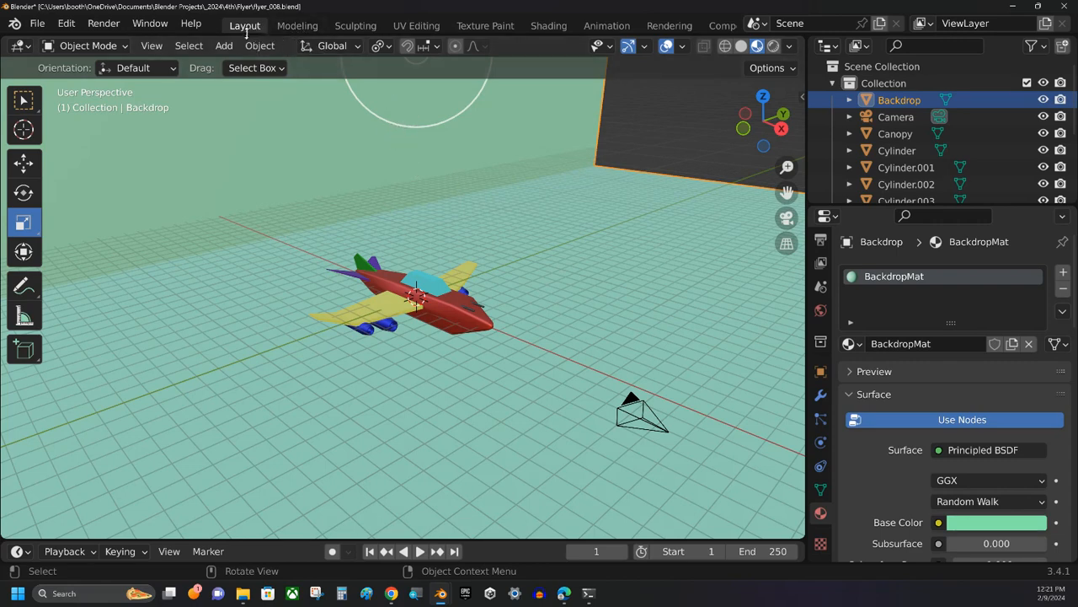
click(224, 47)
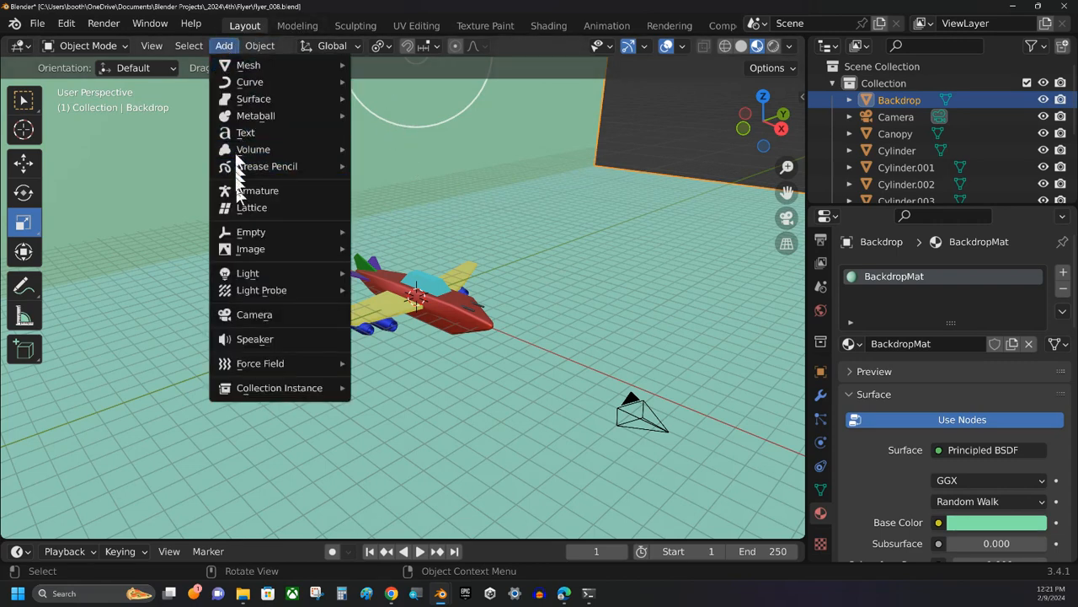
mouse_move(262, 280)
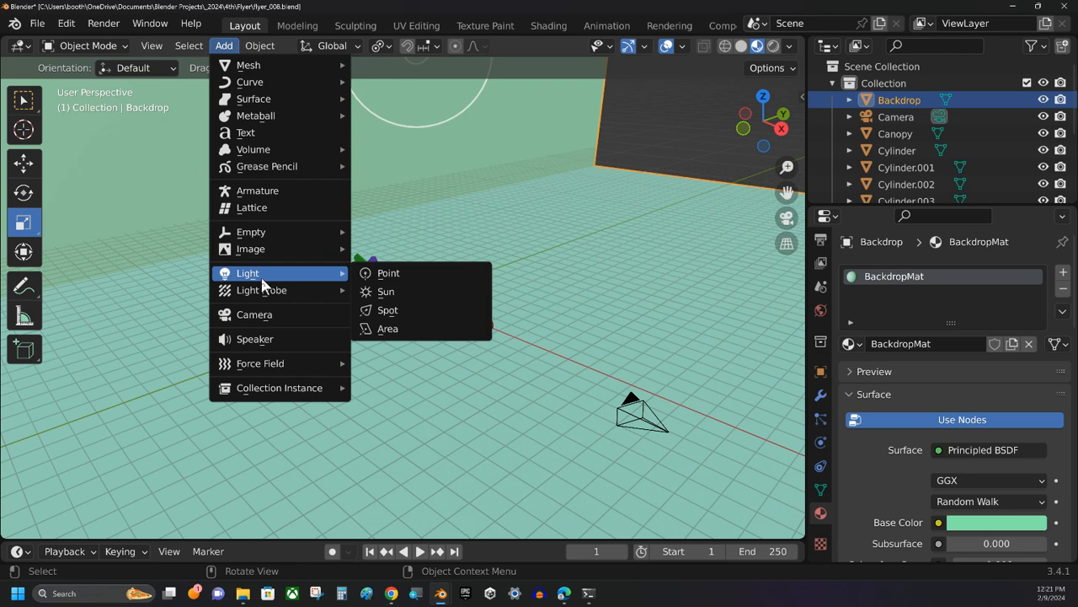
click(388, 310)
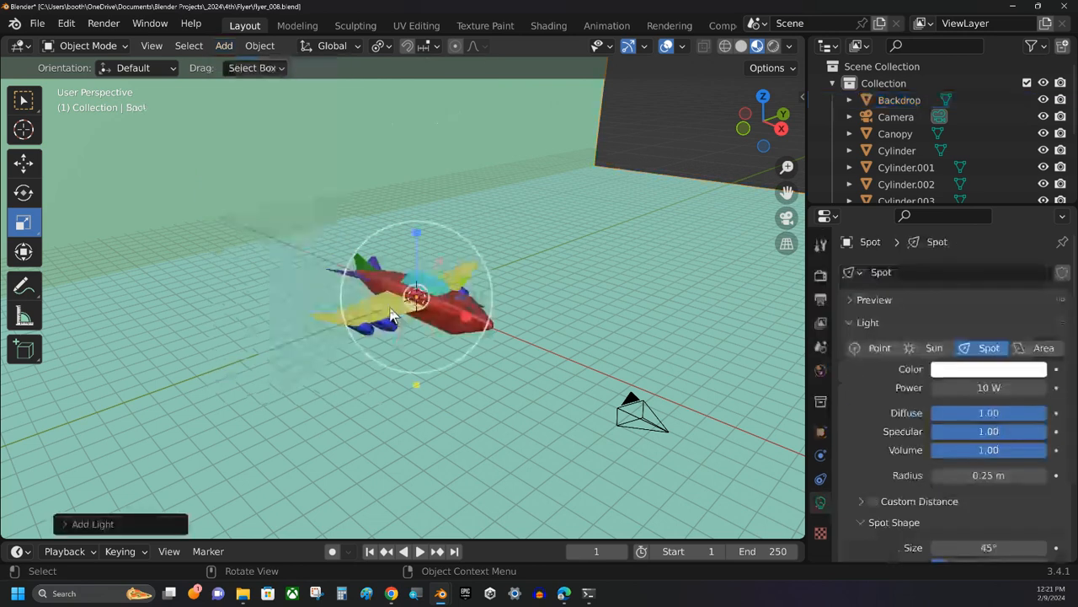
click(23, 162)
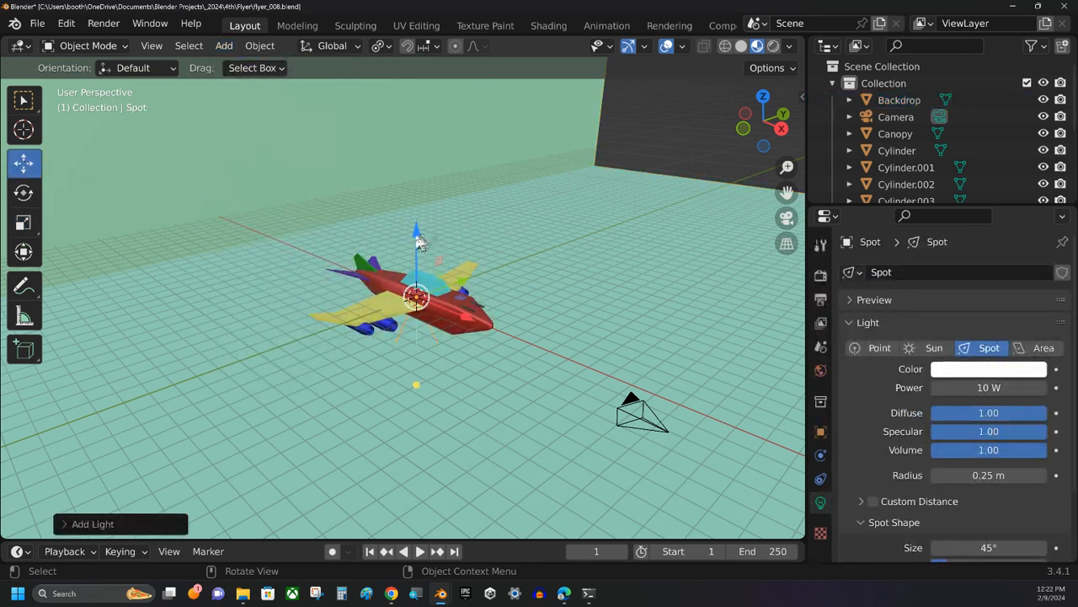
mouse_move(416, 243)
mouse_down()
mouse_move(436, 137)
mouse_move(426, 84)
mouse_move(454, 469)
mouse_move(460, 462)
mouse_up()
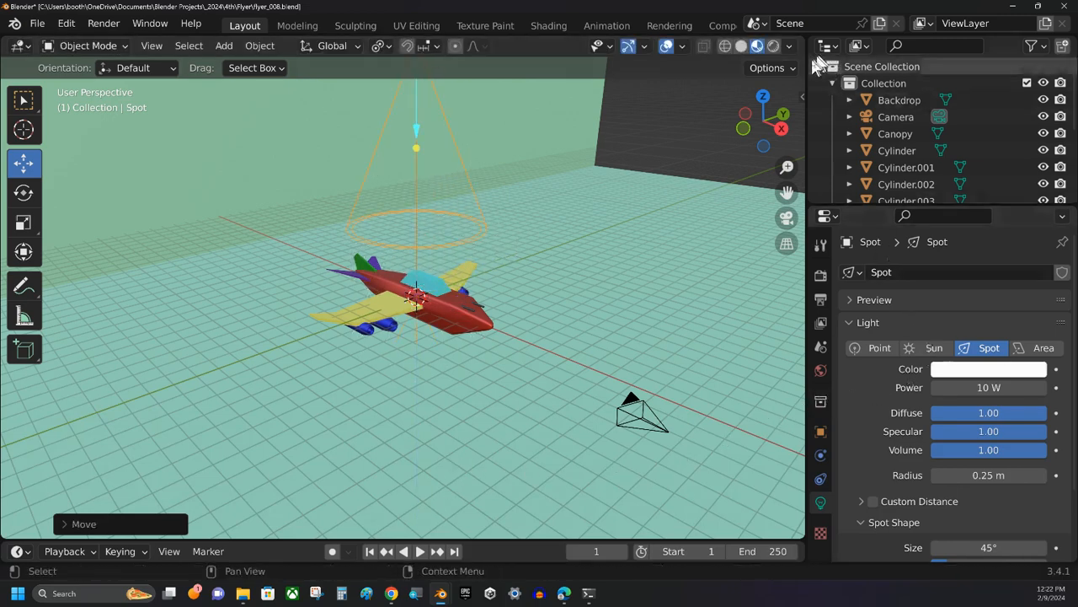
- Turn on Scene Lights and Scene World for the viewport's material preview shading
click(789, 47)
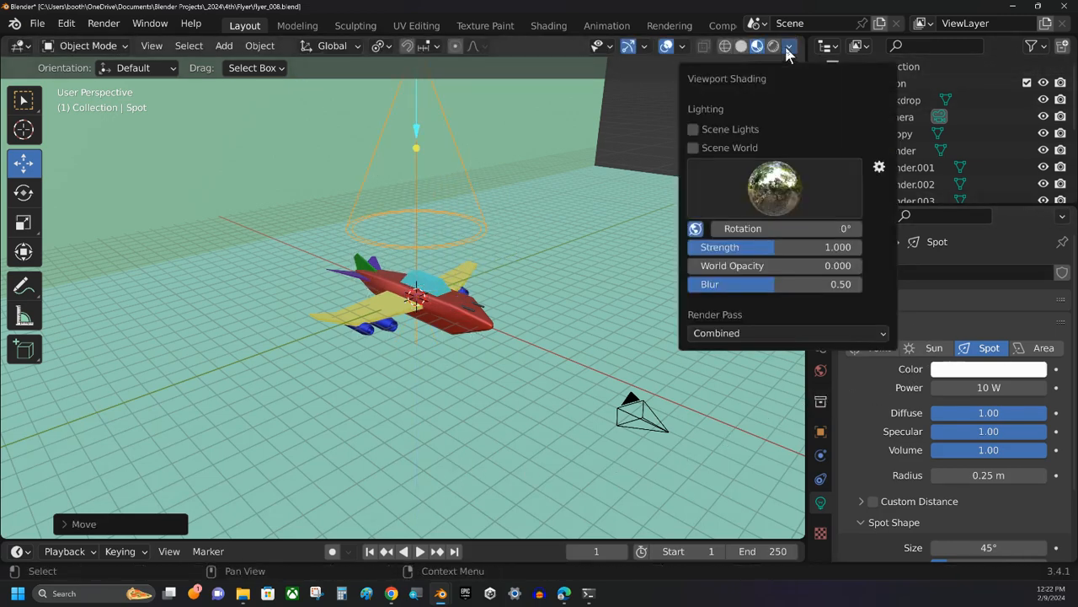
click(693, 129)
click(693, 148)
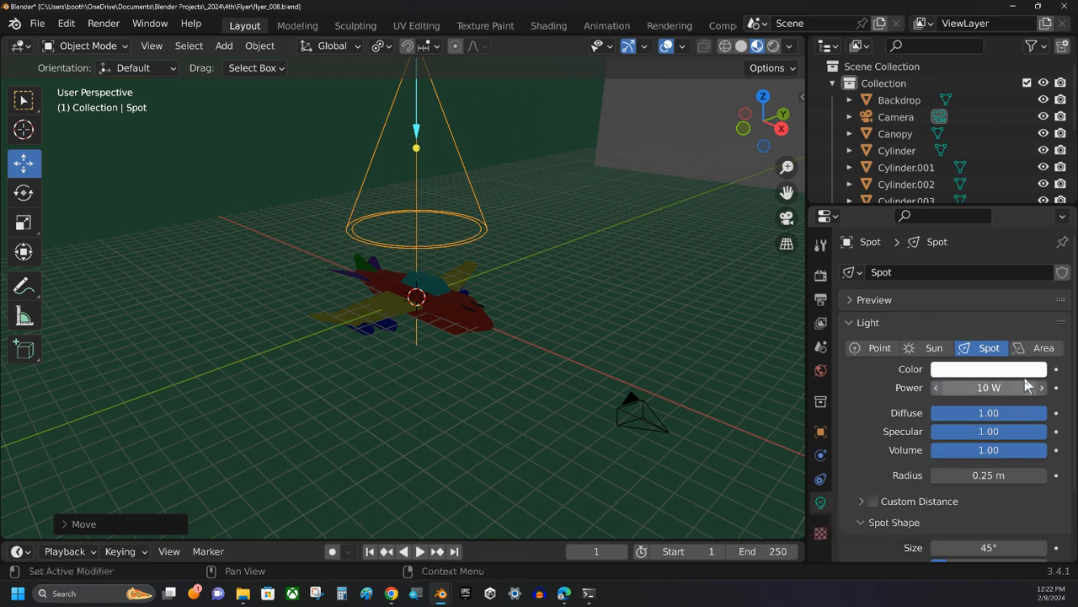
- Set the spot light's power to 12000 W
click(986, 386)
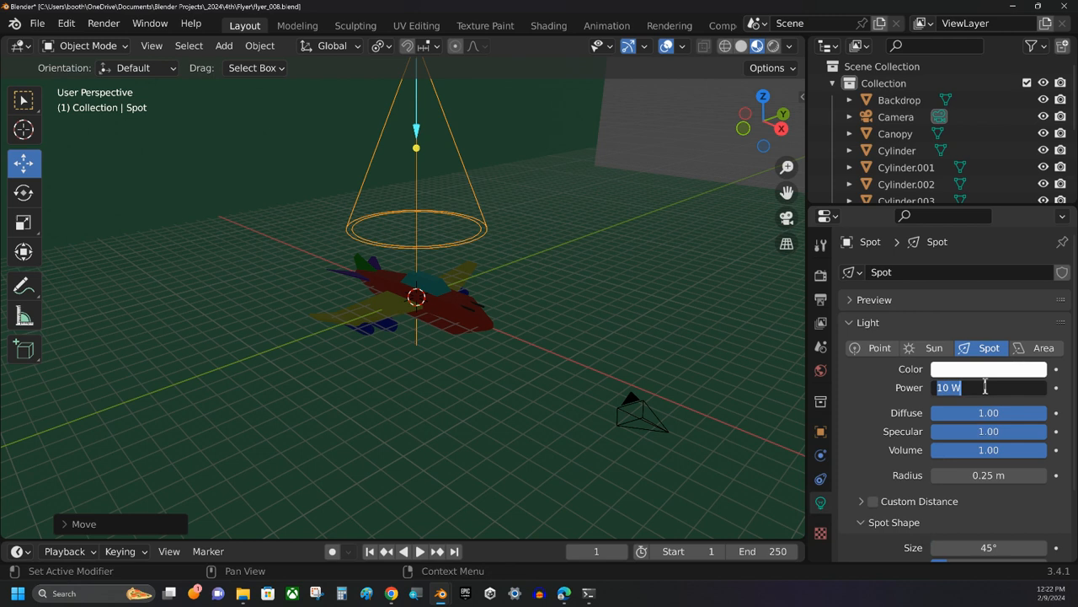
text(12000)
key(Return)
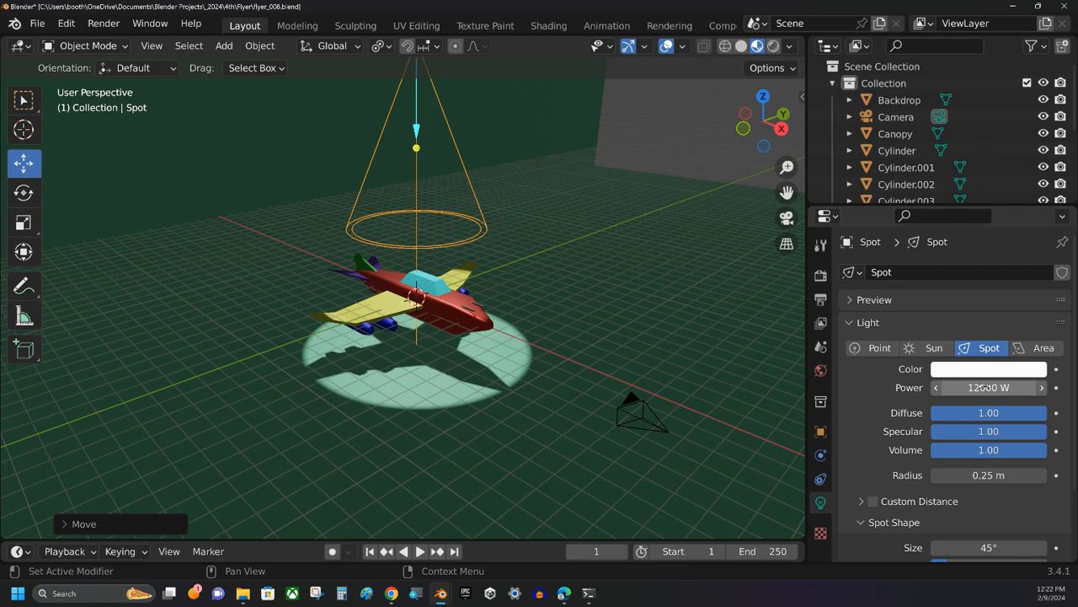
- Move the spot light horizontally away from the aircraft to its +Y side and lower it slightly along Z
scroll(410, 109, down, 3)
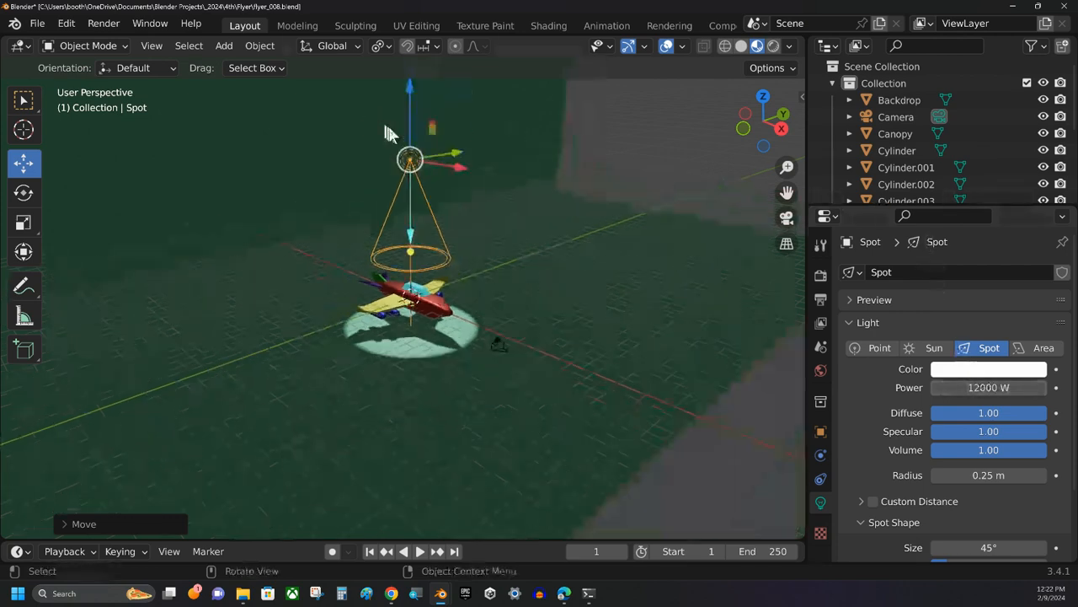
middle_drag(379, 188, 363, 241)
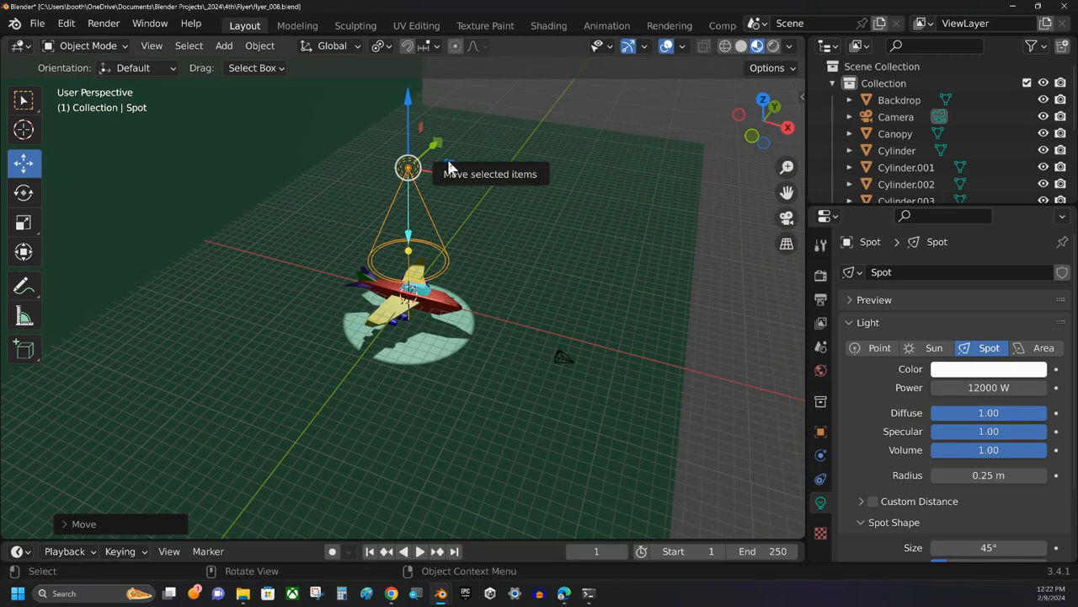
drag(449, 168, 622, 118)
drag(586, 85, 594, 138)
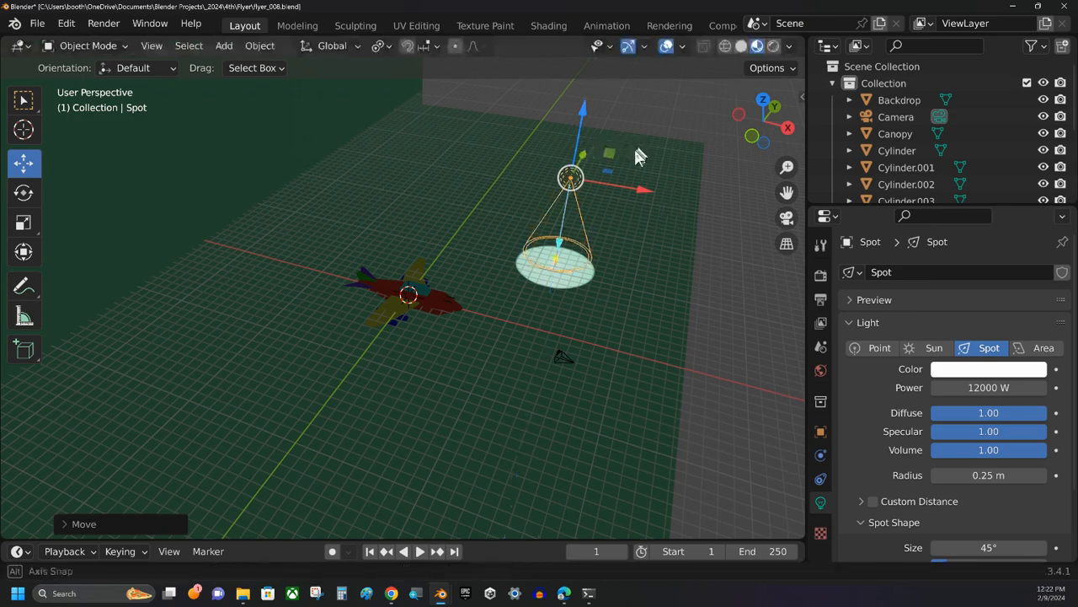
middle_drag(637, 157, 633, 127)
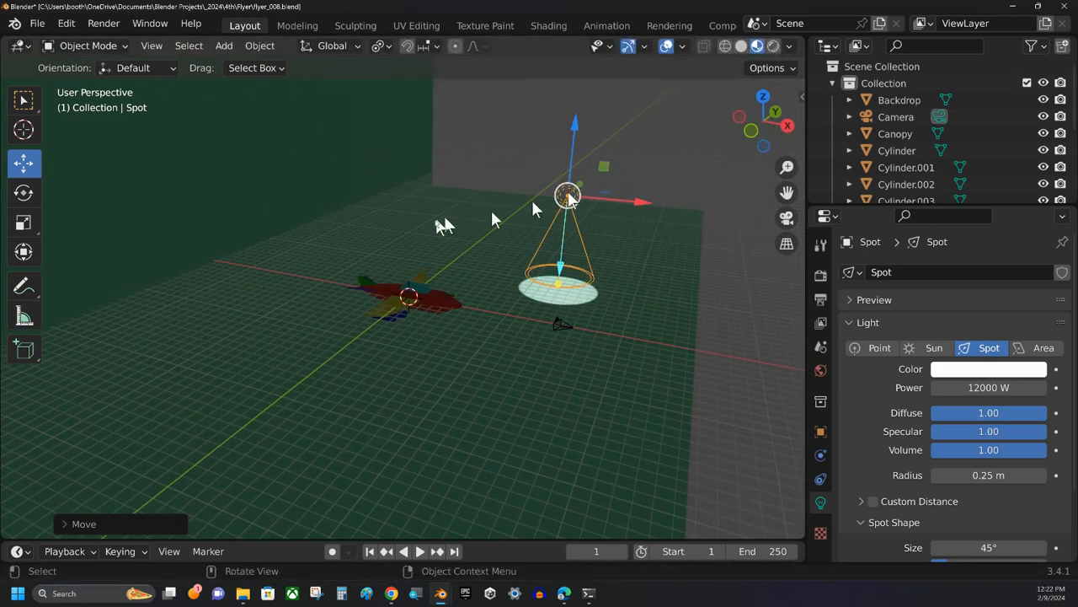
- Rotate the spot light with the Rotate tool so its cone tilts toward the aircraft
click(24, 192)
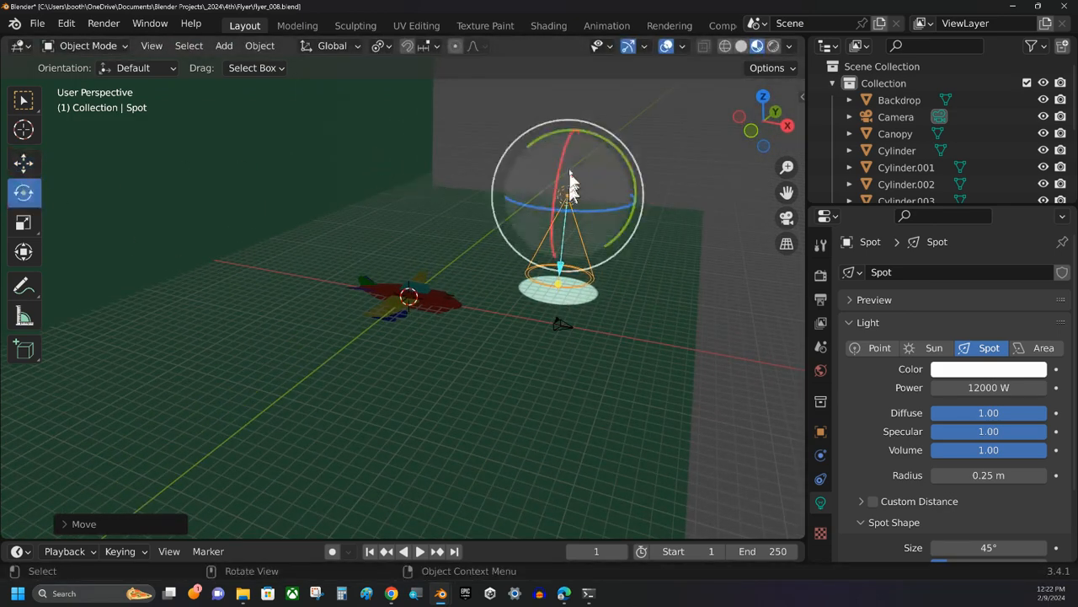
middle_drag(669, 193, 667, 277)
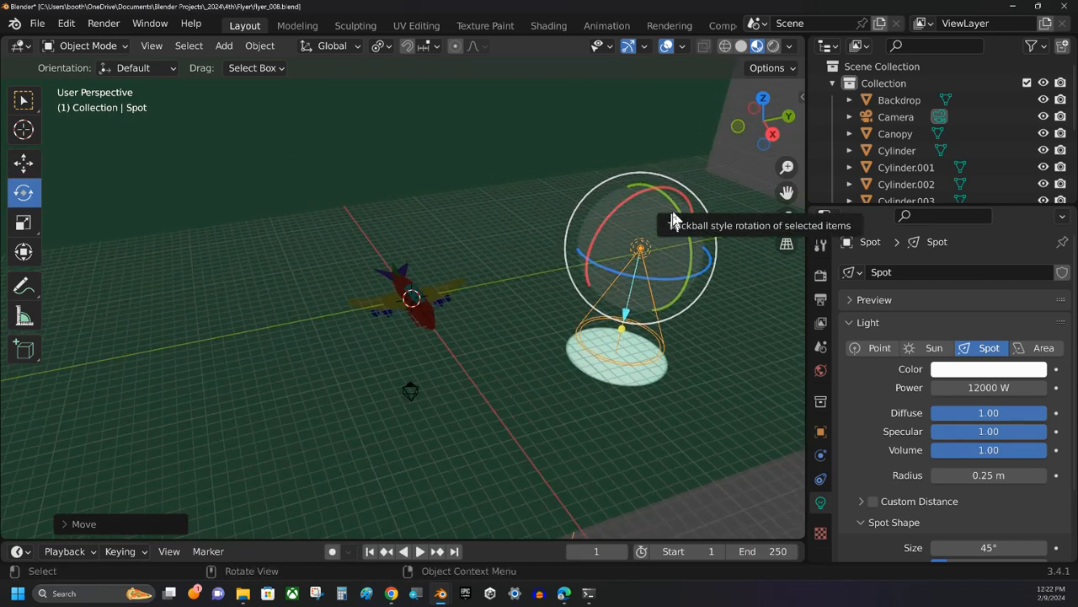
drag(677, 217, 657, 284)
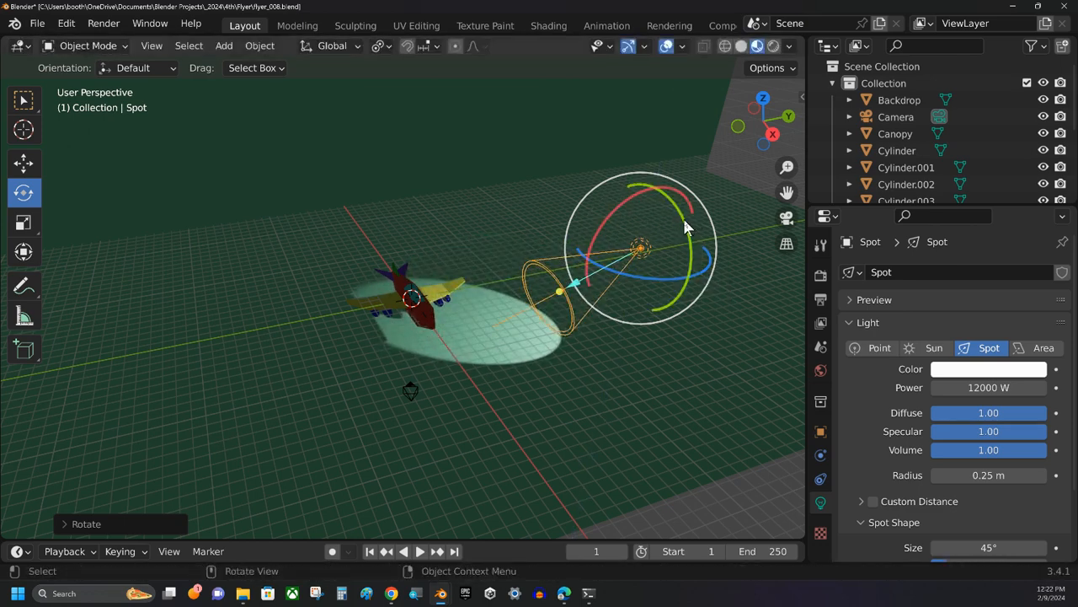
drag(685, 225, 683, 246)
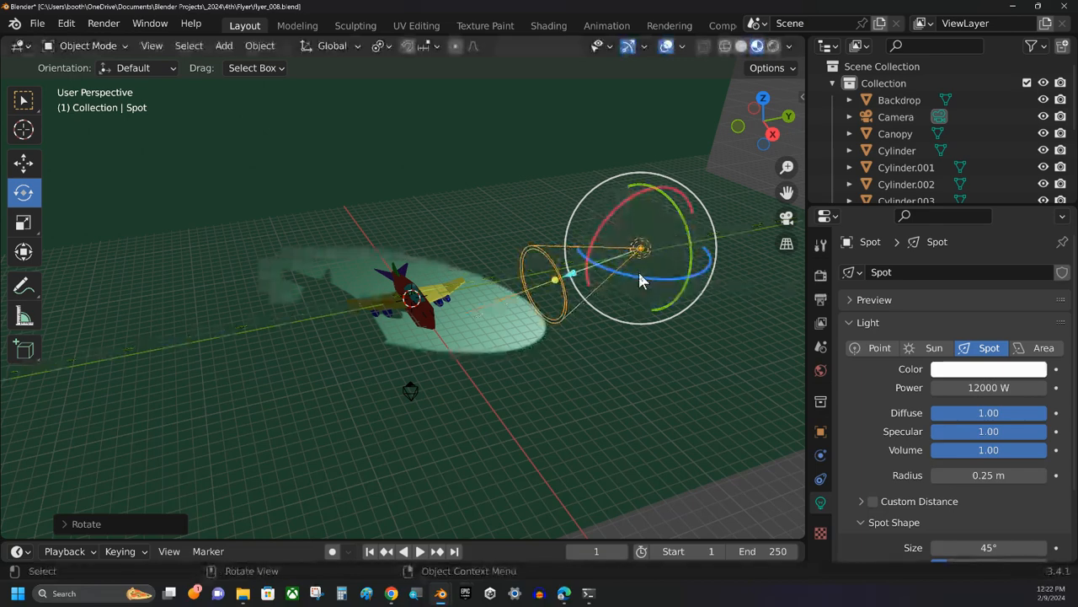
- Fine-tune the spot light's rotation so its beam covers the whole aircraft, and check the lighting through the camera view
click(640, 281)
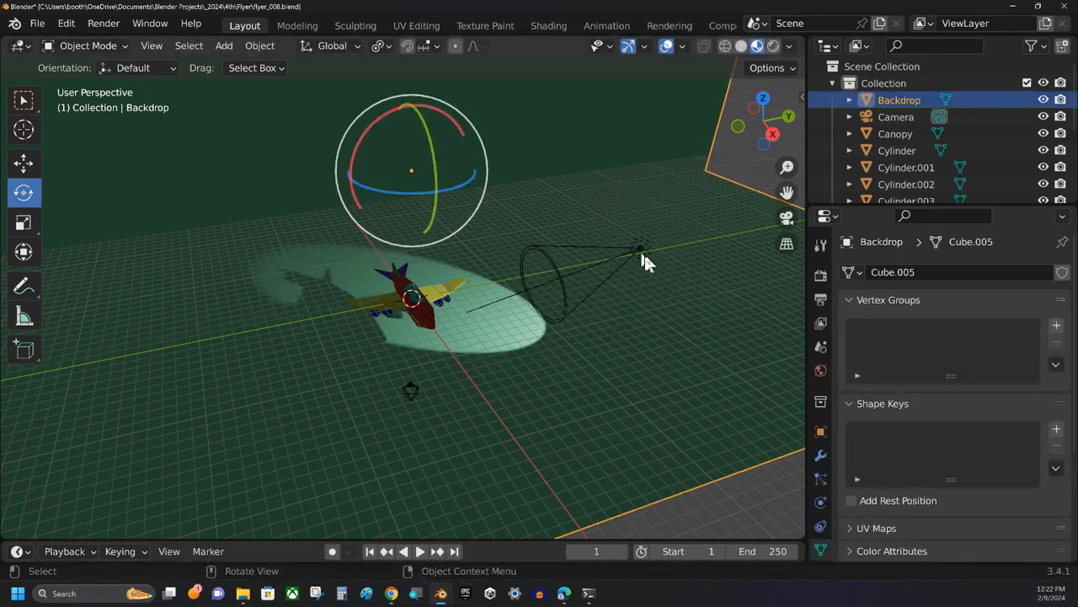
click(642, 255)
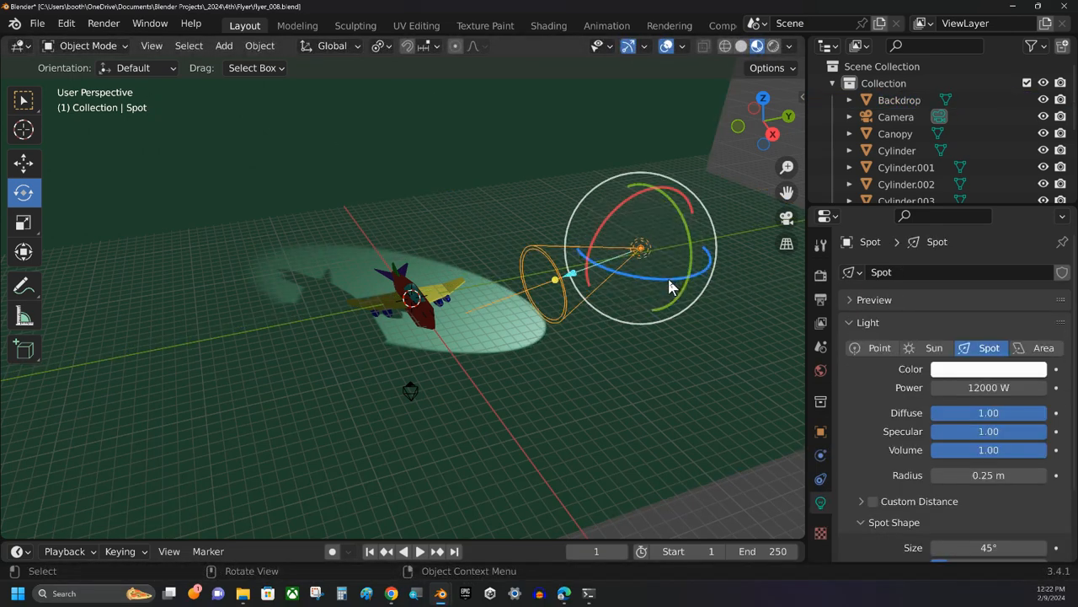
drag(667, 287, 670, 276)
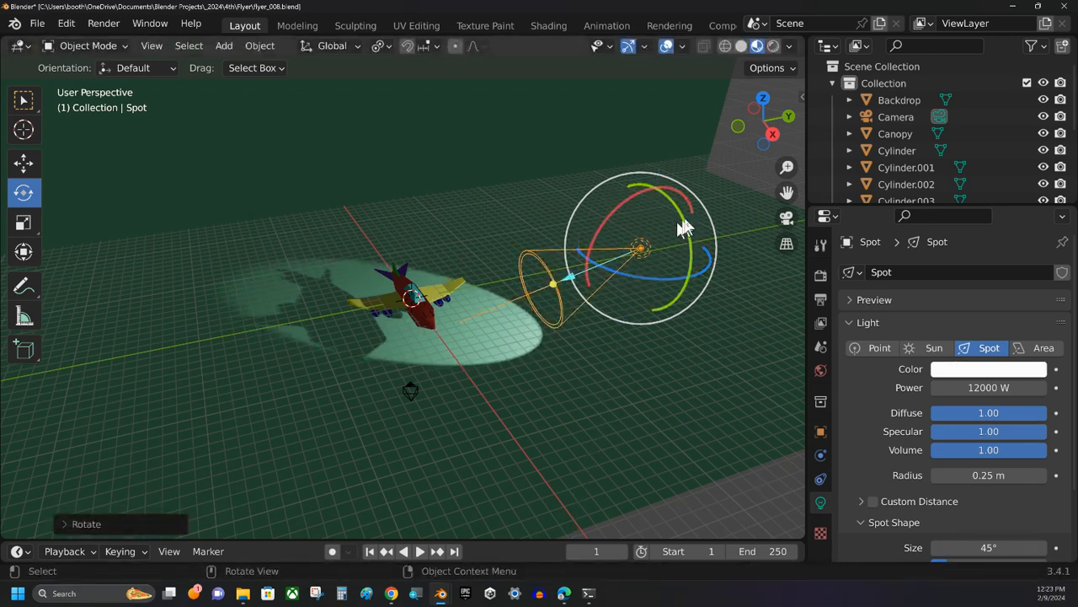
drag(685, 224, 680, 240)
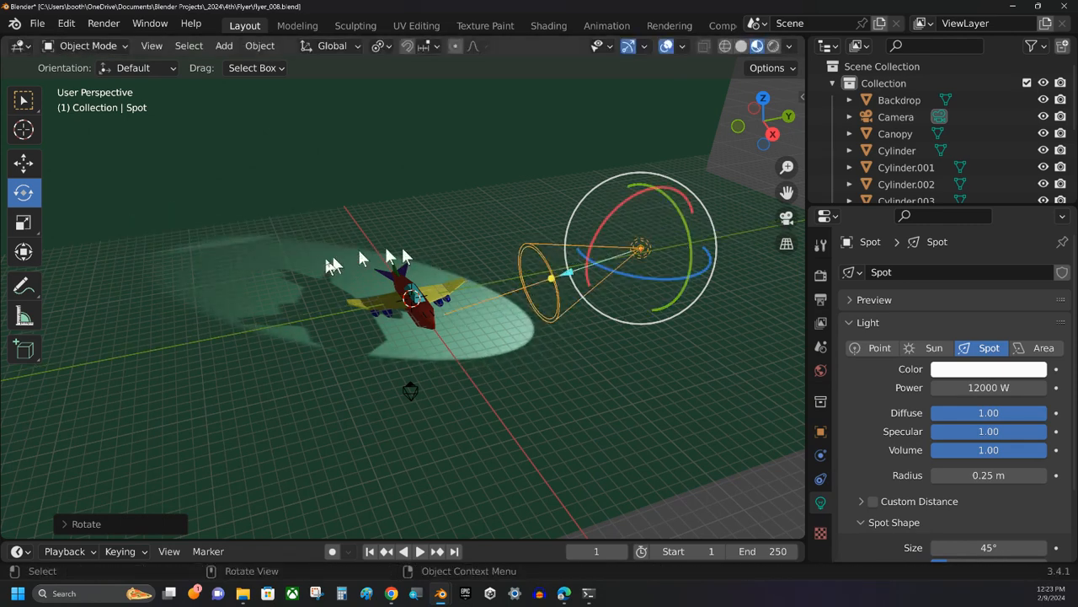
key(KP_0)
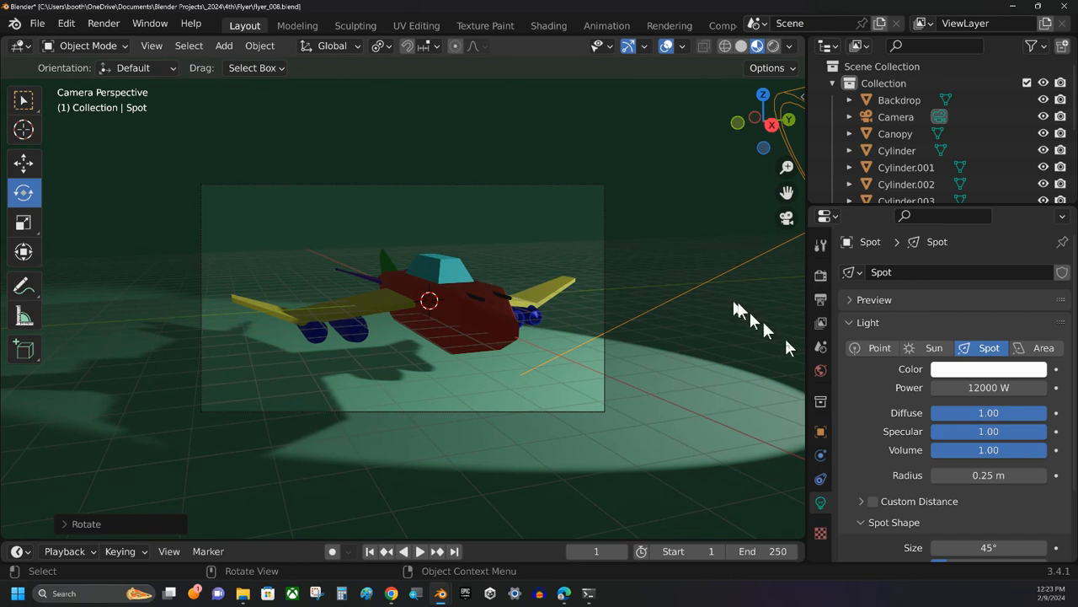
- Set the spot light's power to 15000 W
click(980, 388)
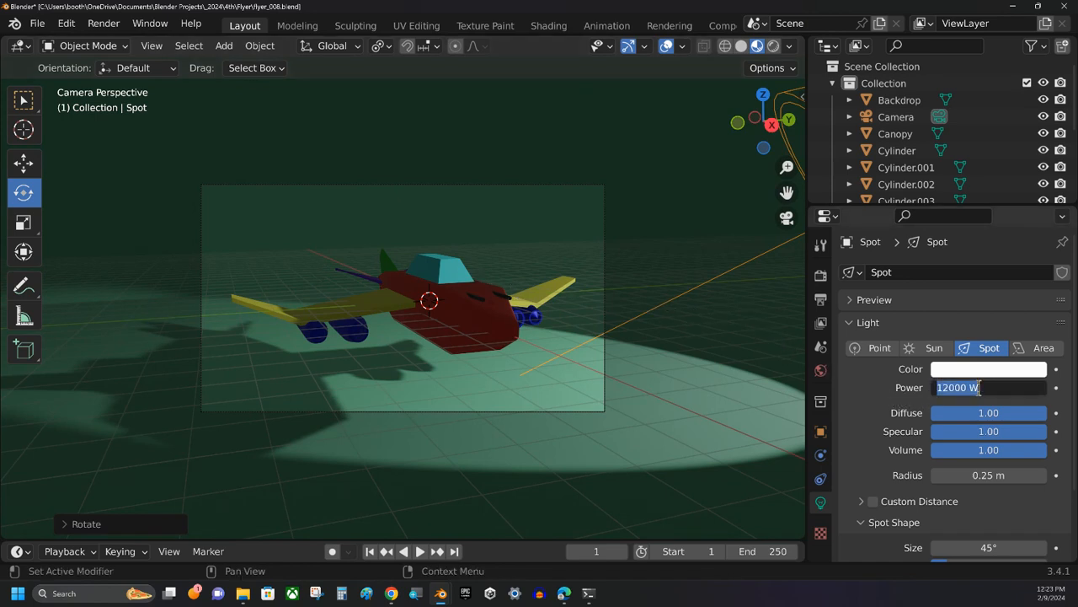
text(15000)
key(Return)
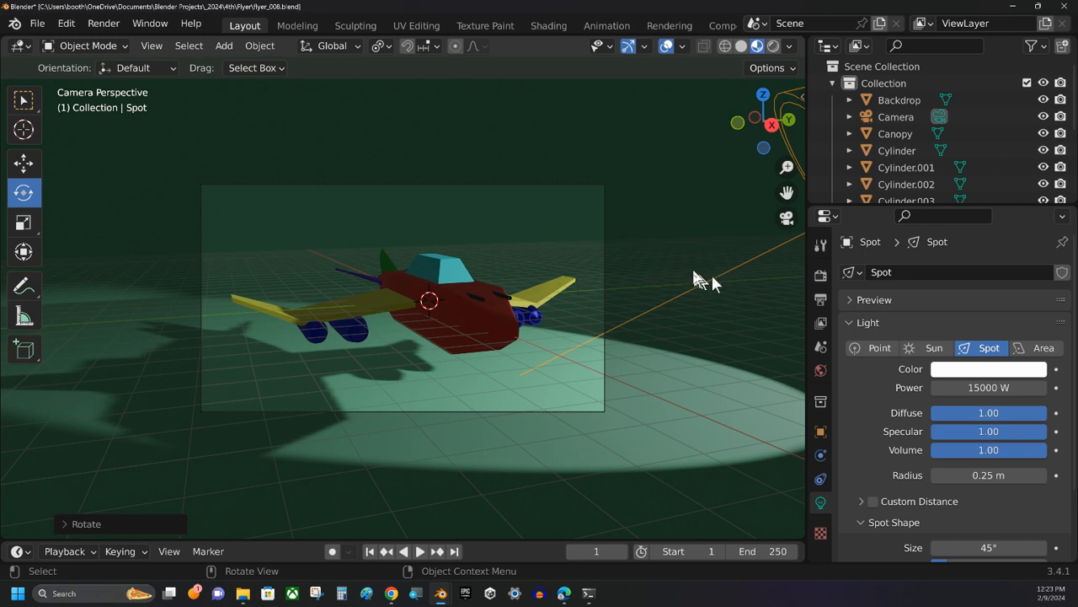
- Examine the outliner's generically named Cylinder objects to identify which aircraft parts they are
scroll(900, 166, down, 5)
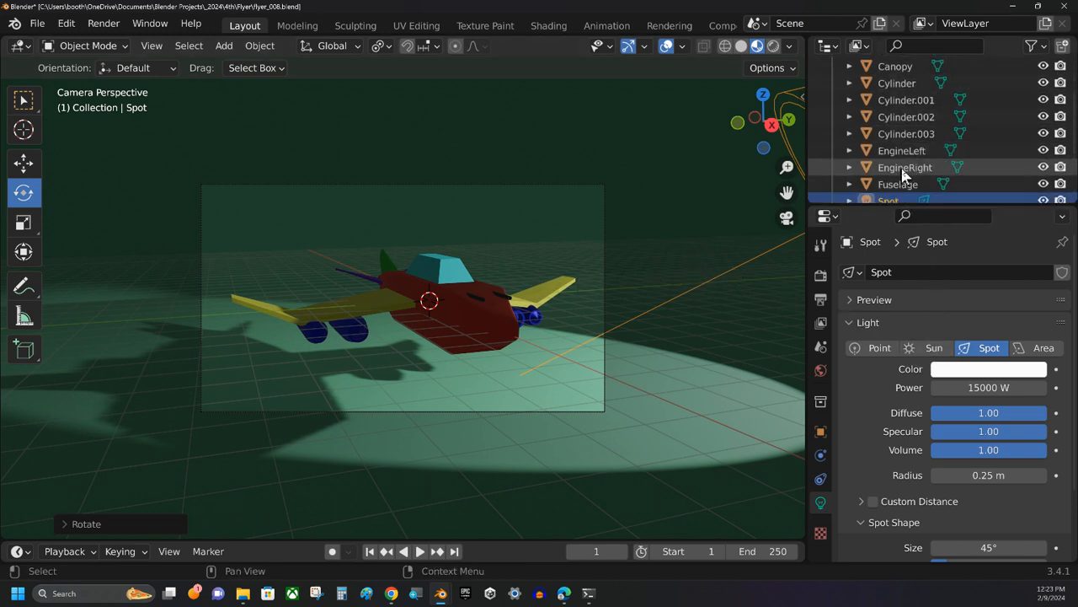
scroll(907, 162, up, 4)
scroll(908, 160, down, 1)
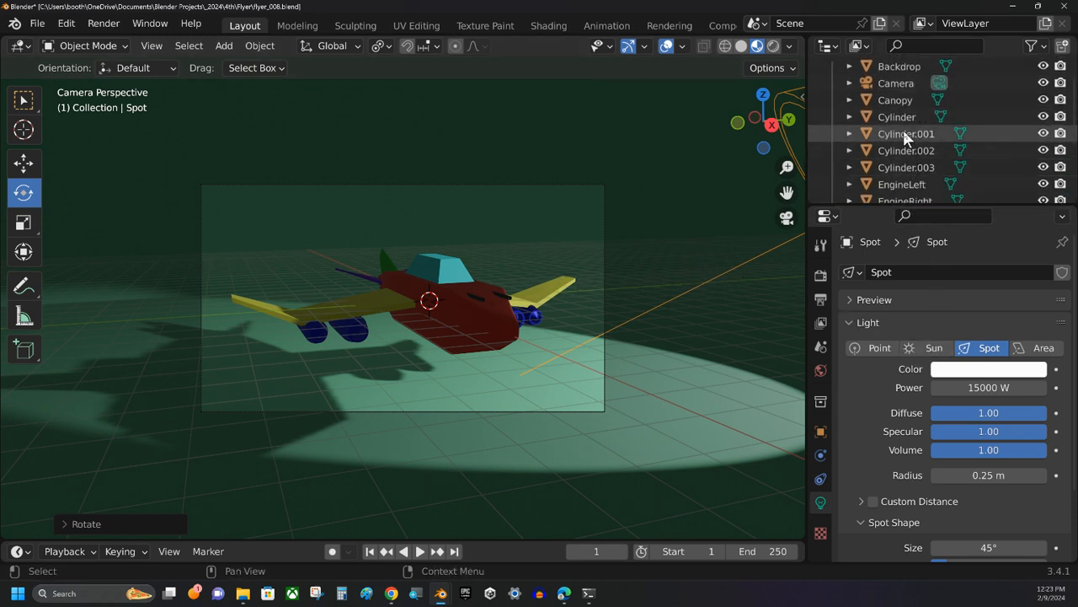
click(904, 133)
click(903, 148)
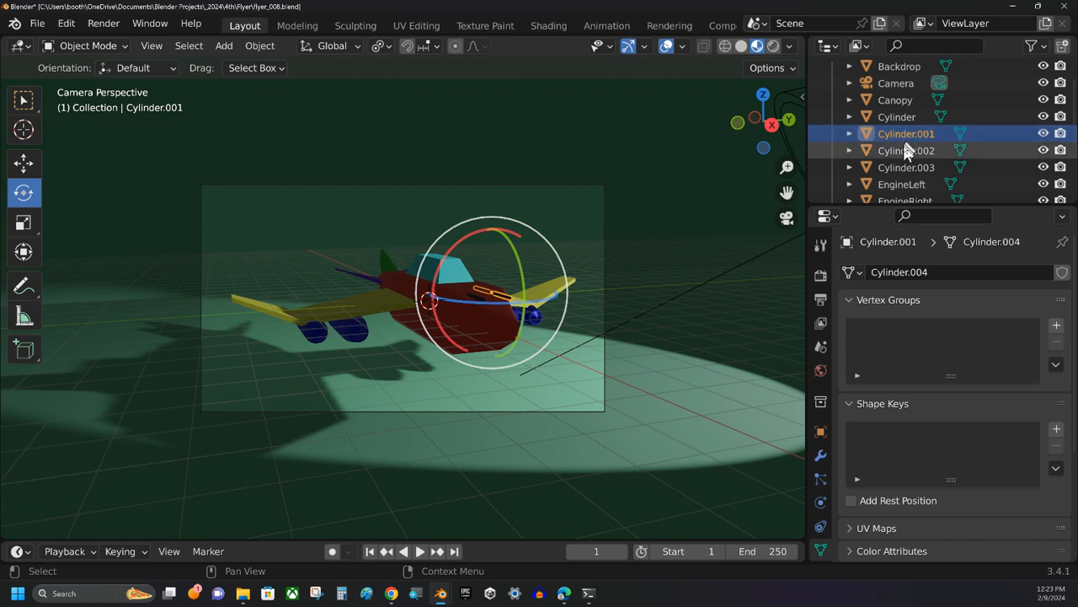
click(903, 165)
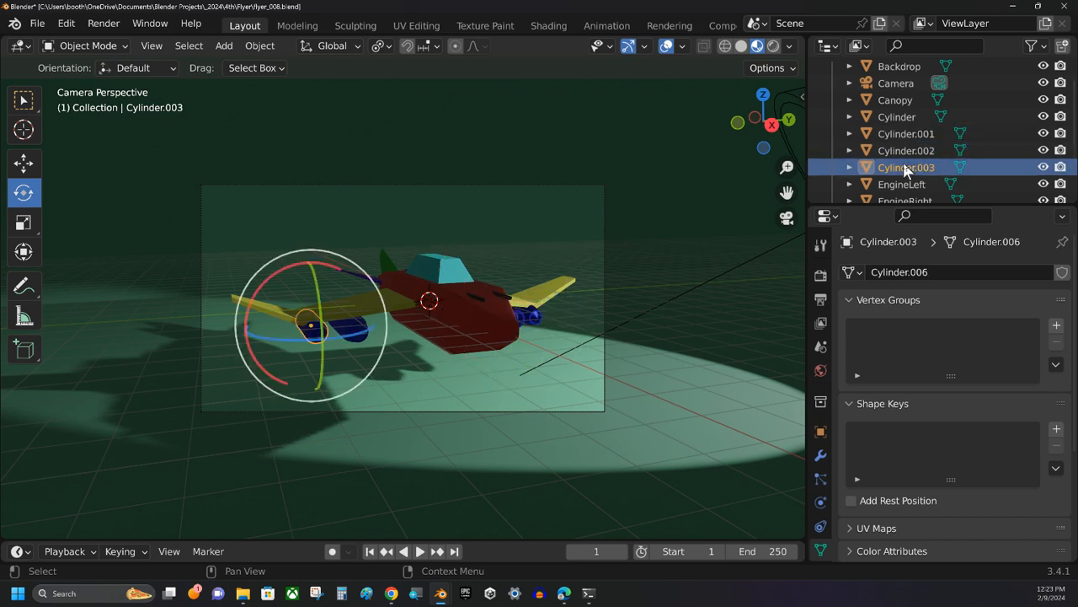
scroll(902, 154, down, 5)
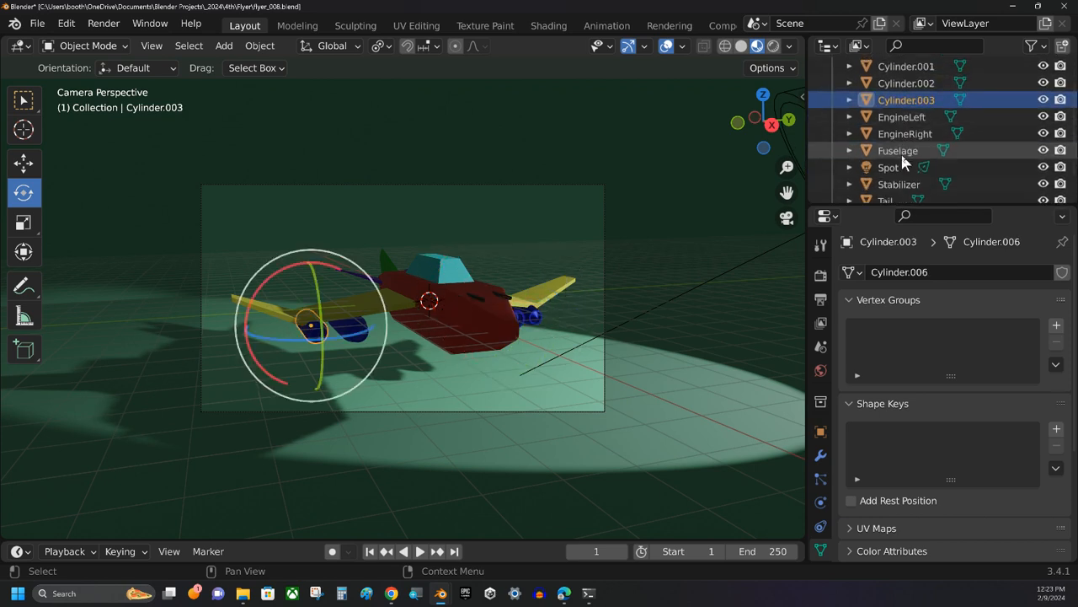
scroll(901, 152, up, 3)
scroll(902, 154, up, 3)
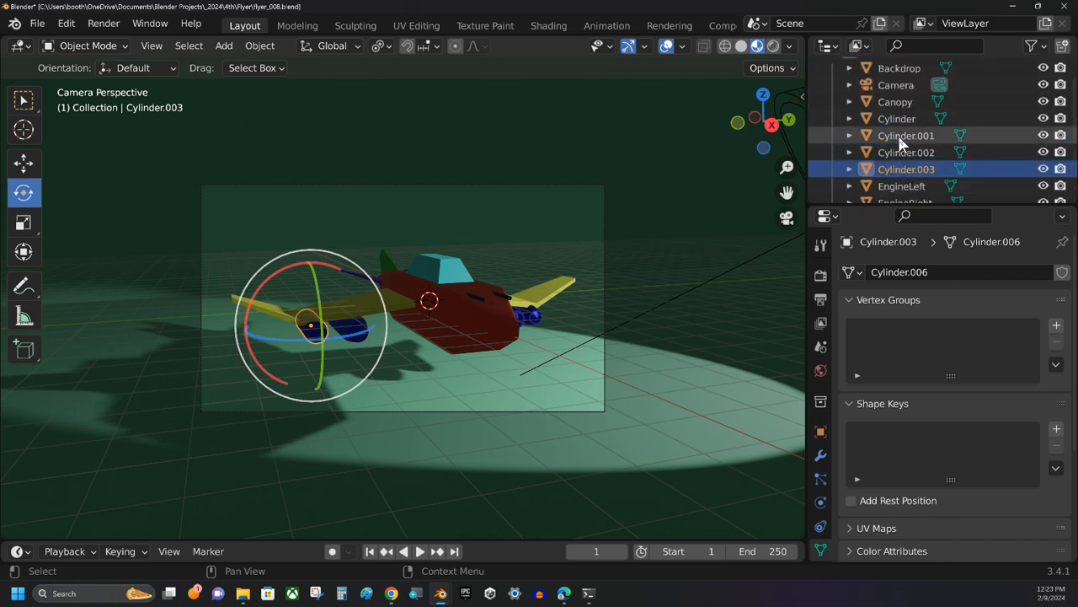
- Rename the two gun objects on the aircraft's nose: Cylinder as Weapon 1 and Cylinder.001 as Weapon 2
click(901, 120)
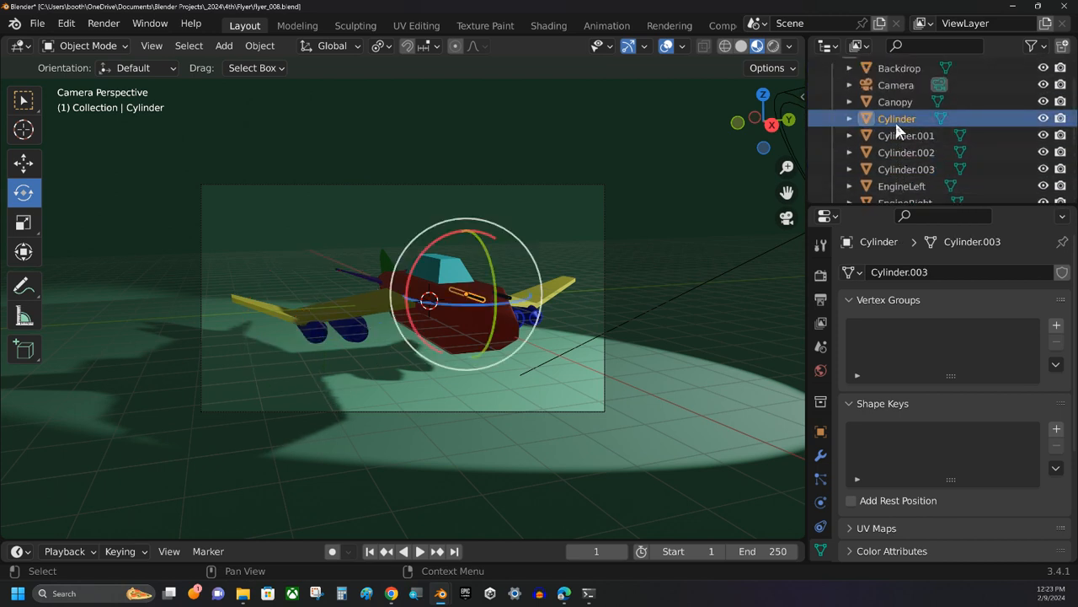
double_click(896, 119)
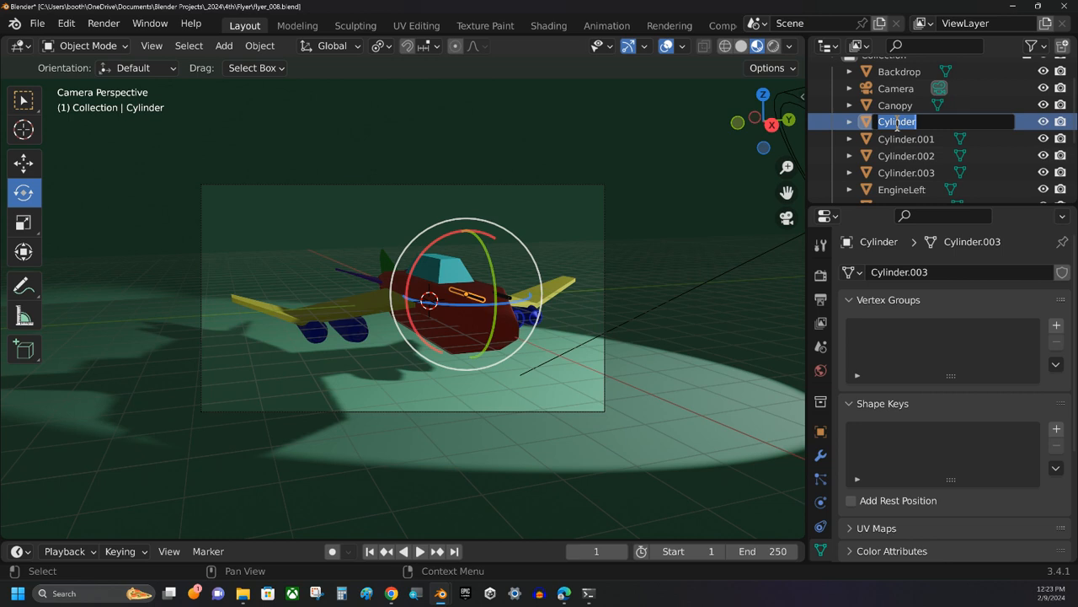
text(Weapon 1)
key(Return)
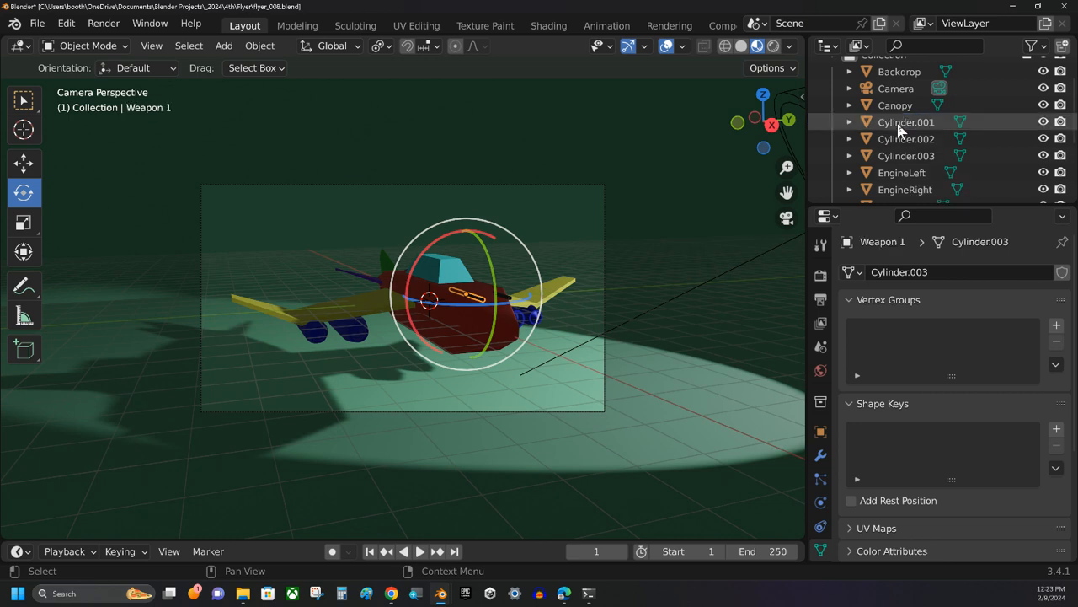
click(900, 123)
double_click(885, 123)
text(W)
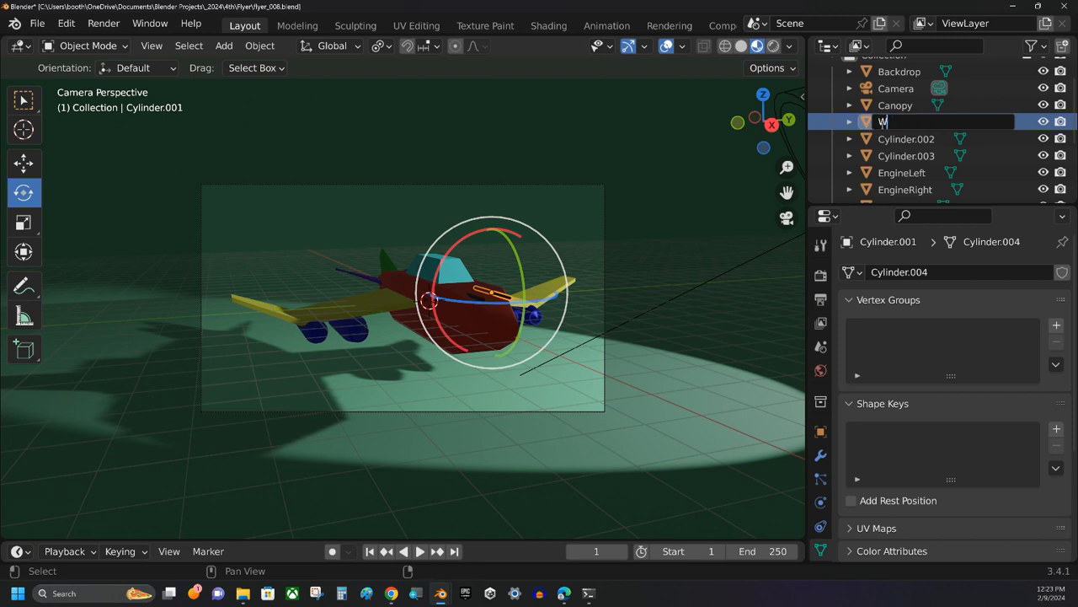
text(eapon 2)
key(Return)
- Rename the two remaining engine cylinders: Cylinder.002 as EngineLeft2 and Cylinder.003 as EngineRight2
click(894, 120)
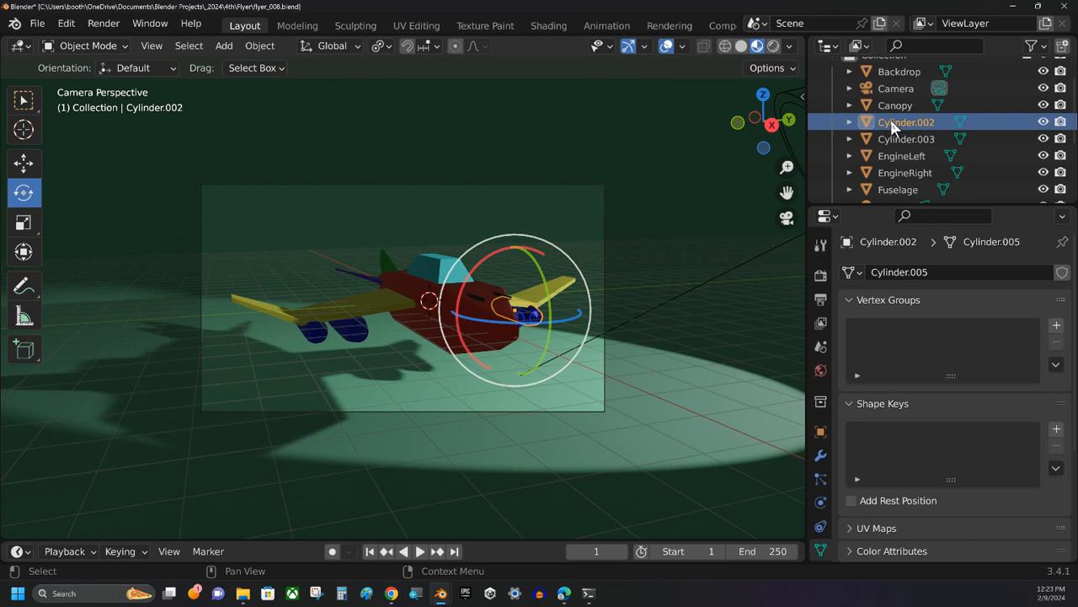
double_click(890, 118)
text(EngineLe)
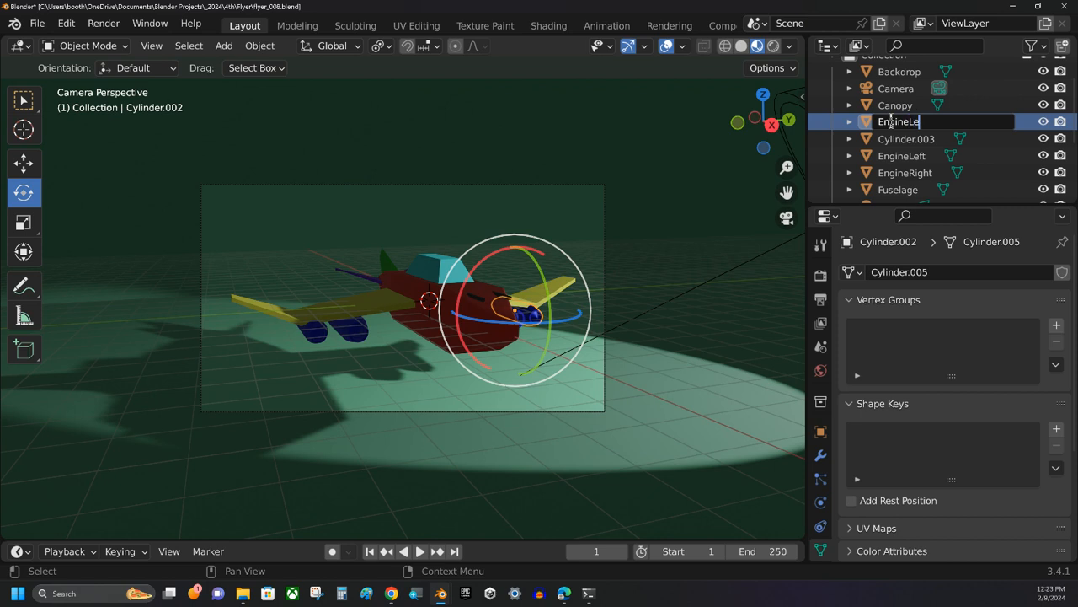
text(ft2)
key(Return)
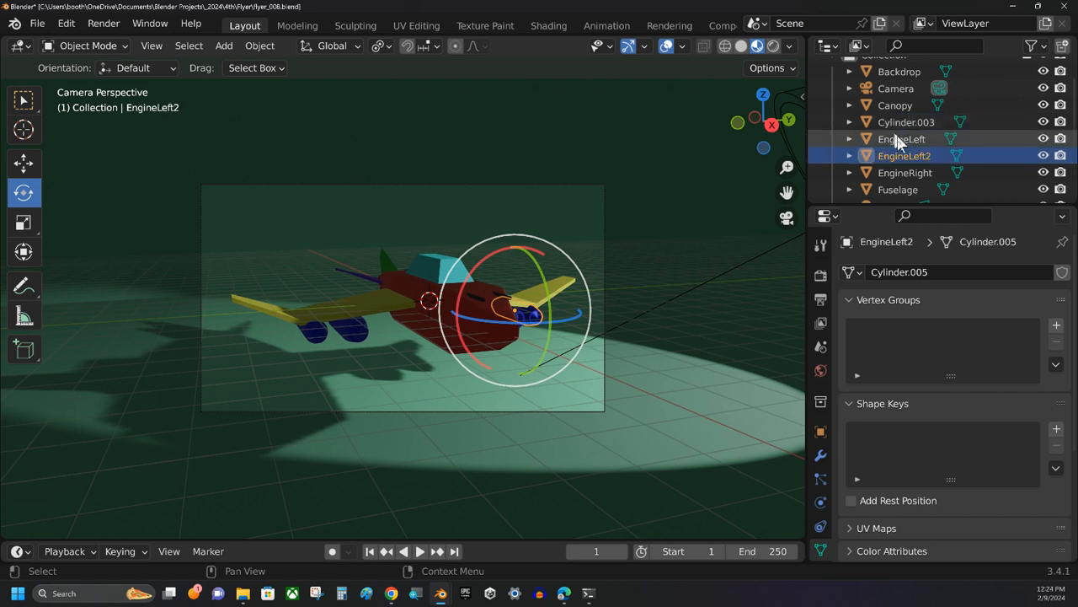
click(901, 120)
double_click(903, 119)
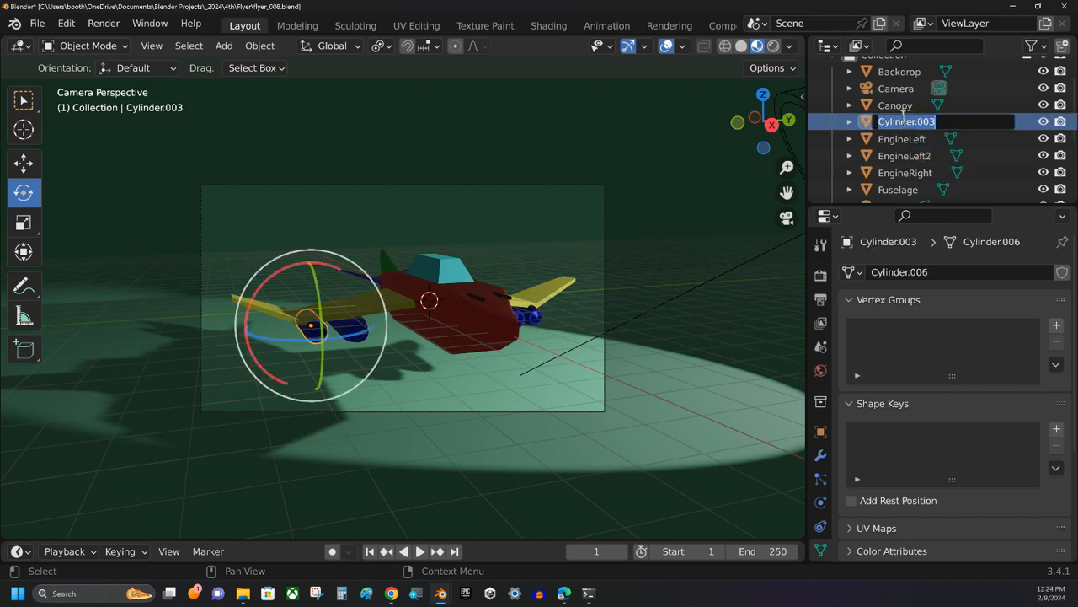
text(EngineRight2)
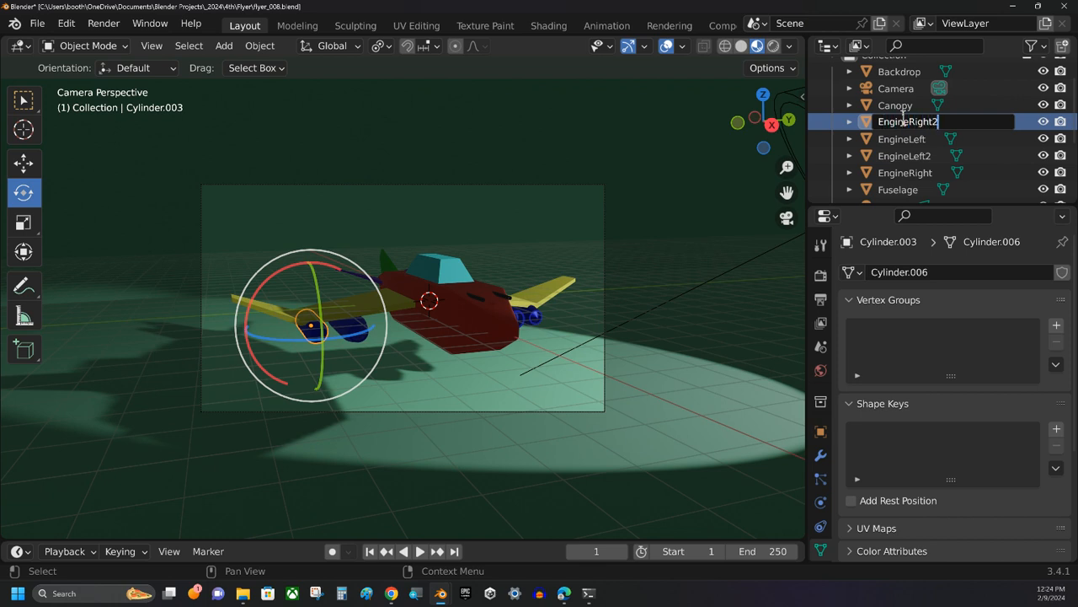
key(Return)
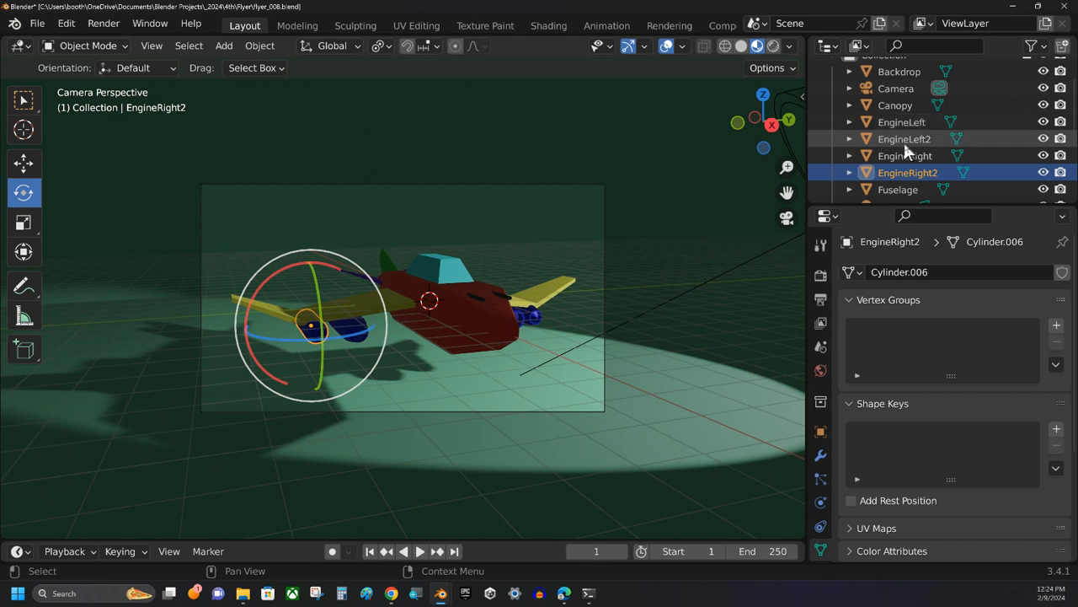
- Rename the Spot object as Light LeyLight
scroll(904, 143, down, 3)
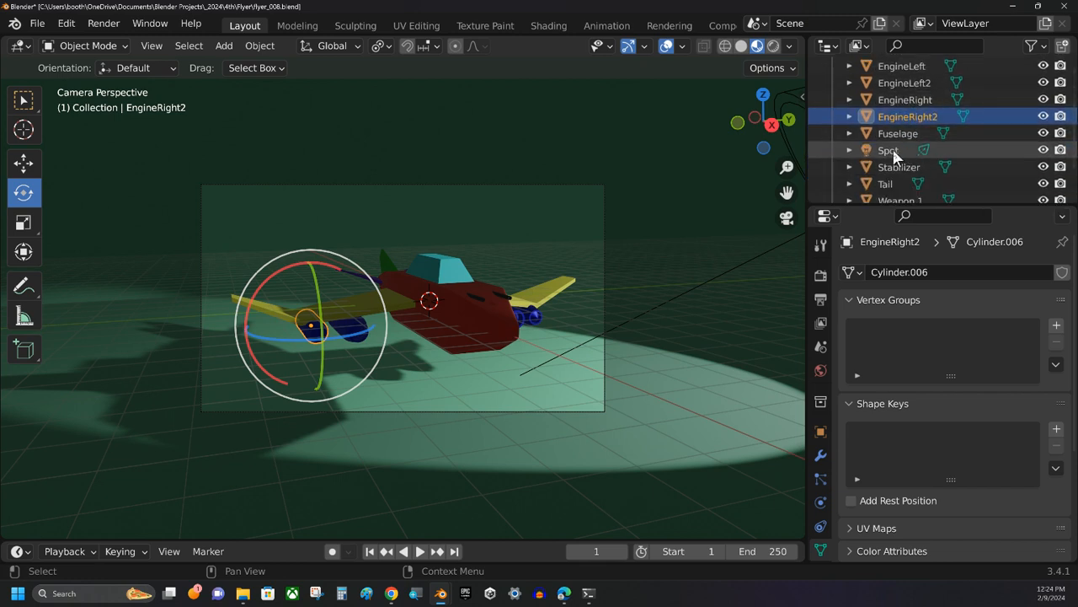
click(892, 150)
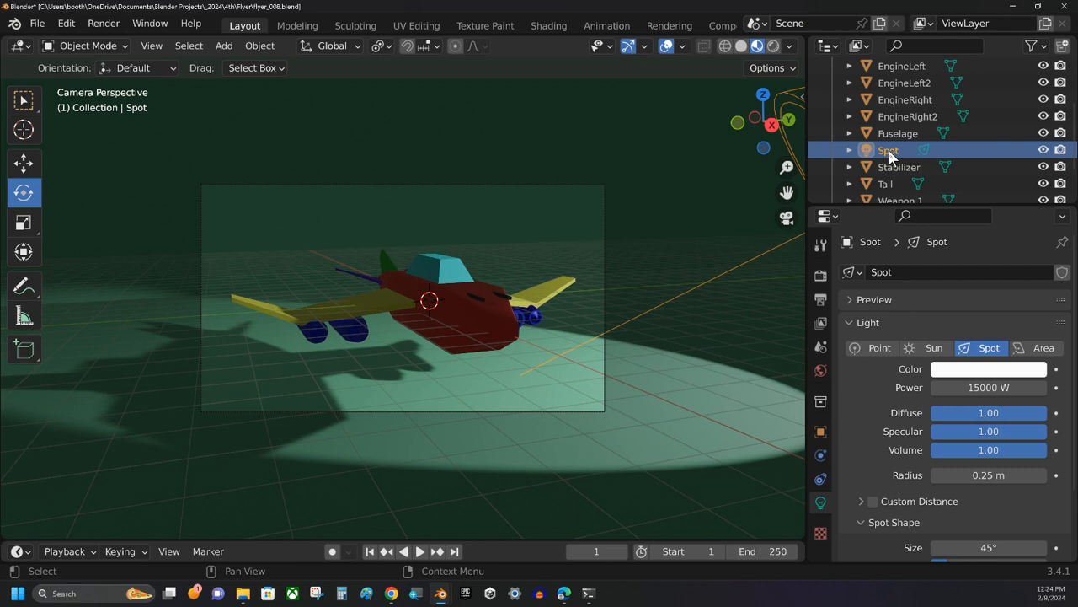
scroll(889, 154, down, 2)
key(F2)
text(L)
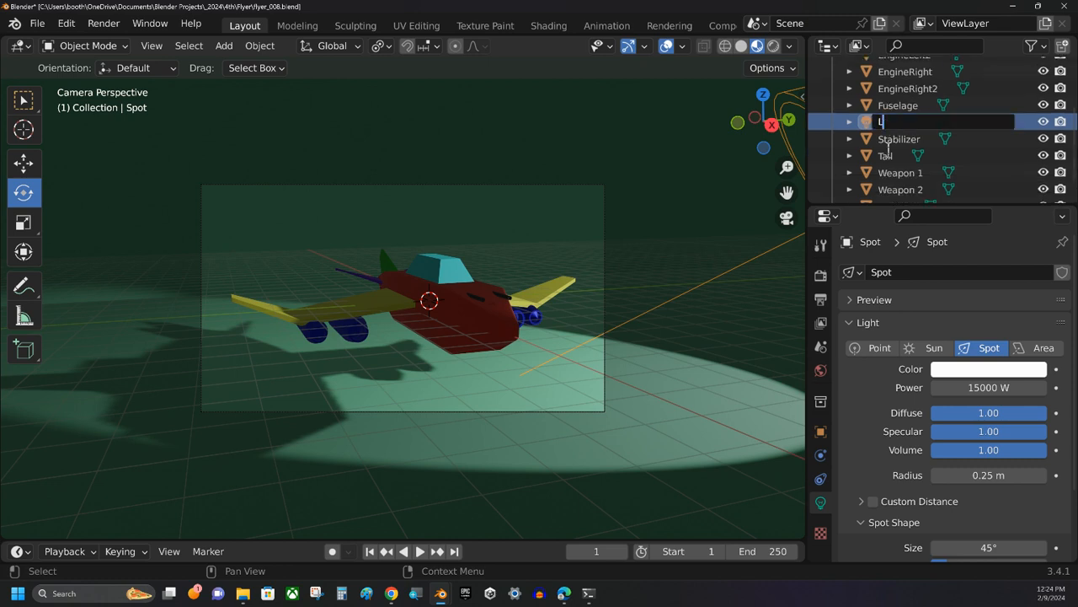
text(ight LeyLight)
key(Return)
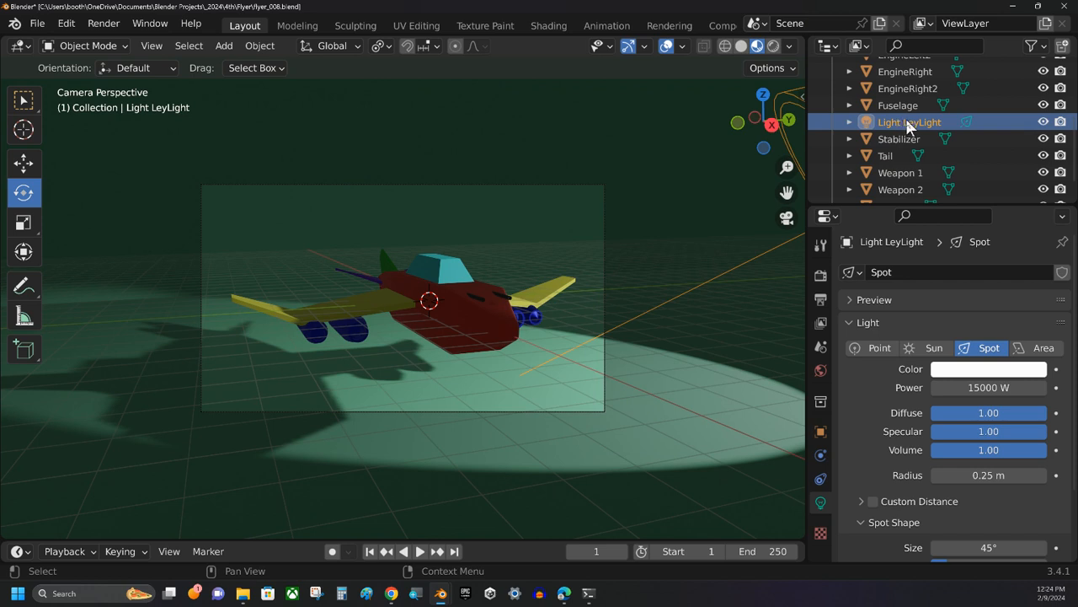
- Duplicate the Light LeyLight spot light in place, leaving the copy at the original's position
scroll(699, 207, down, 6)
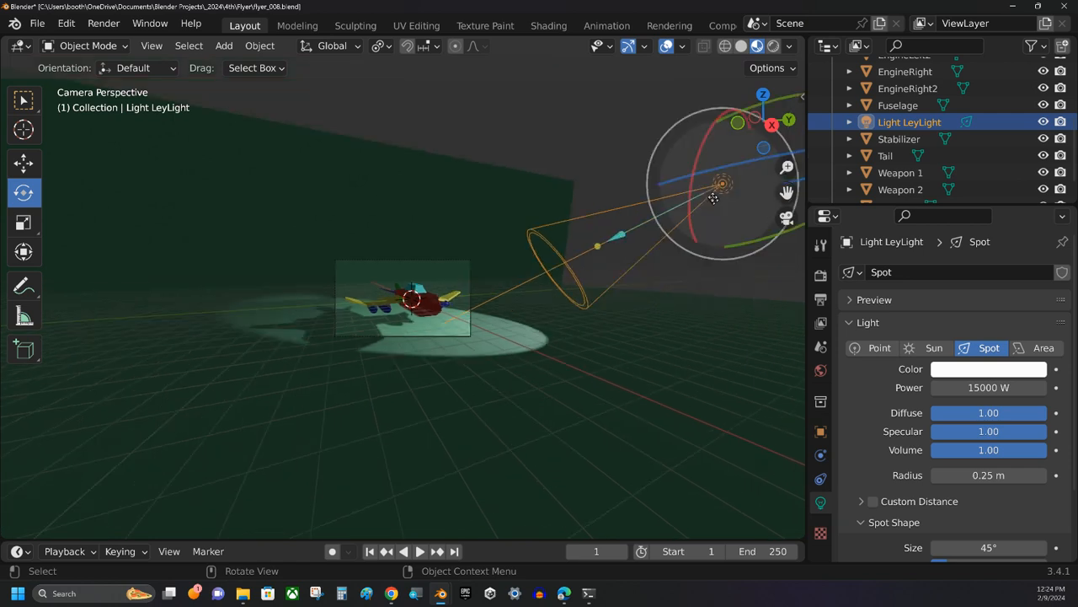
scroll(713, 198, down, 1)
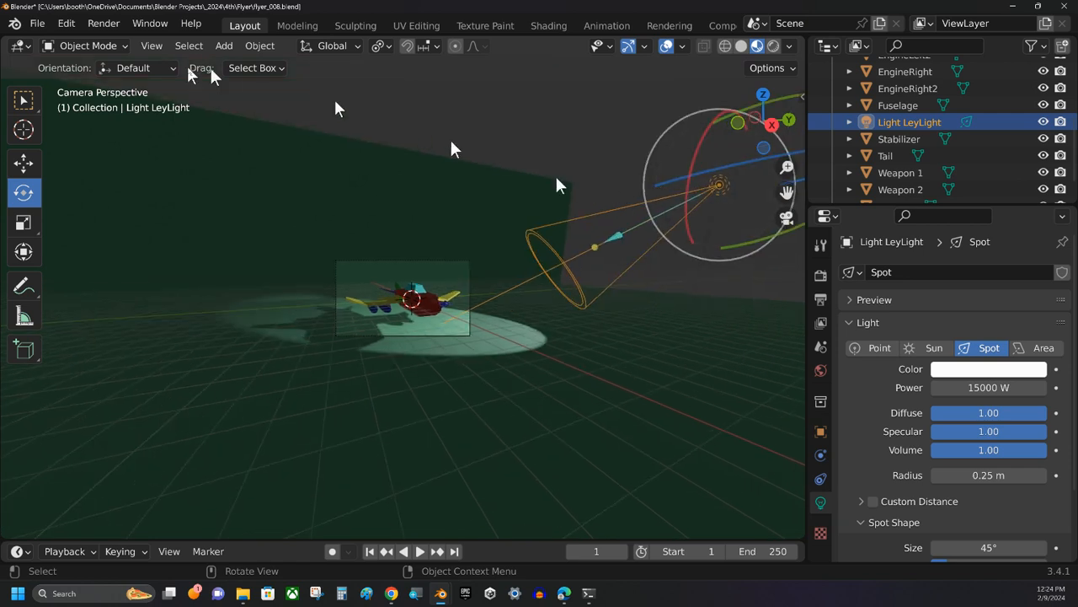
key(ctrl)
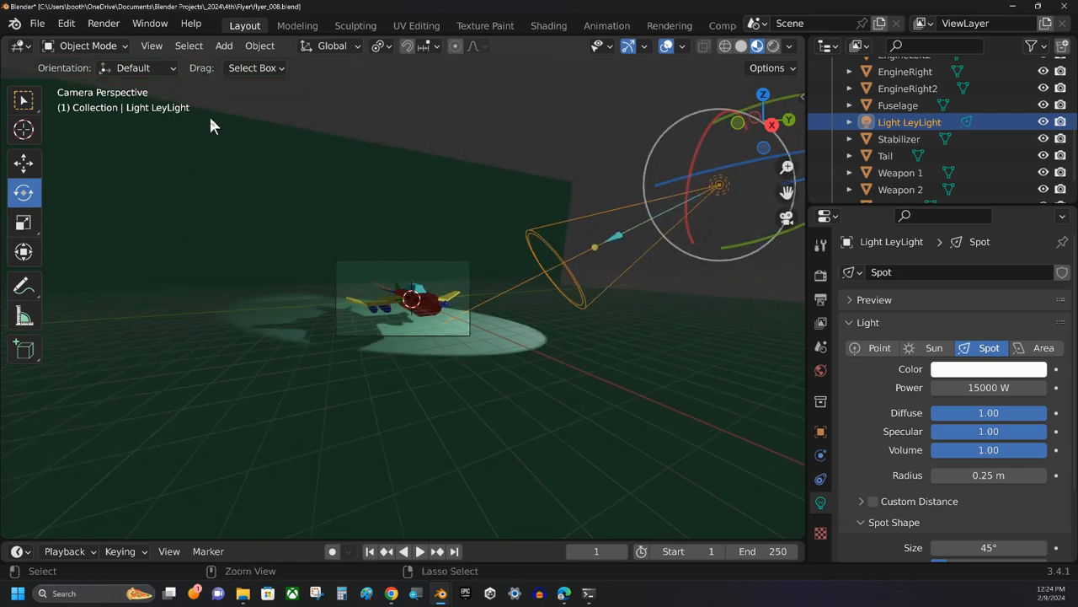
key(shift+d)
right_click(210, 118)
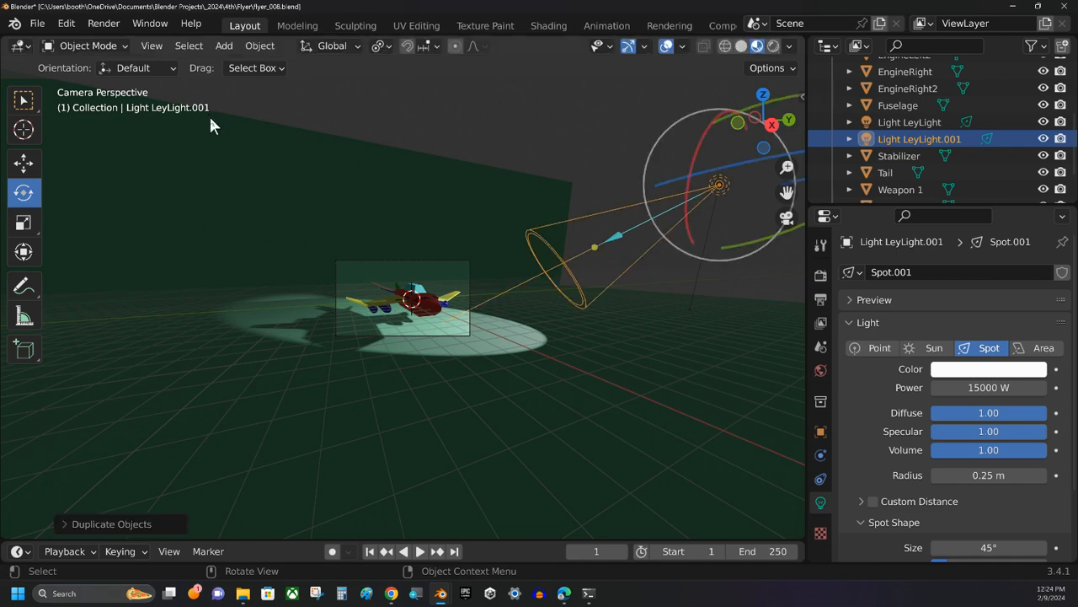
- Move the duplicated spot light horizontally to the aircraft's opposite side near the camera and rotate it about Z to face the aircraft
middle_drag(301, 224, 446, 251)
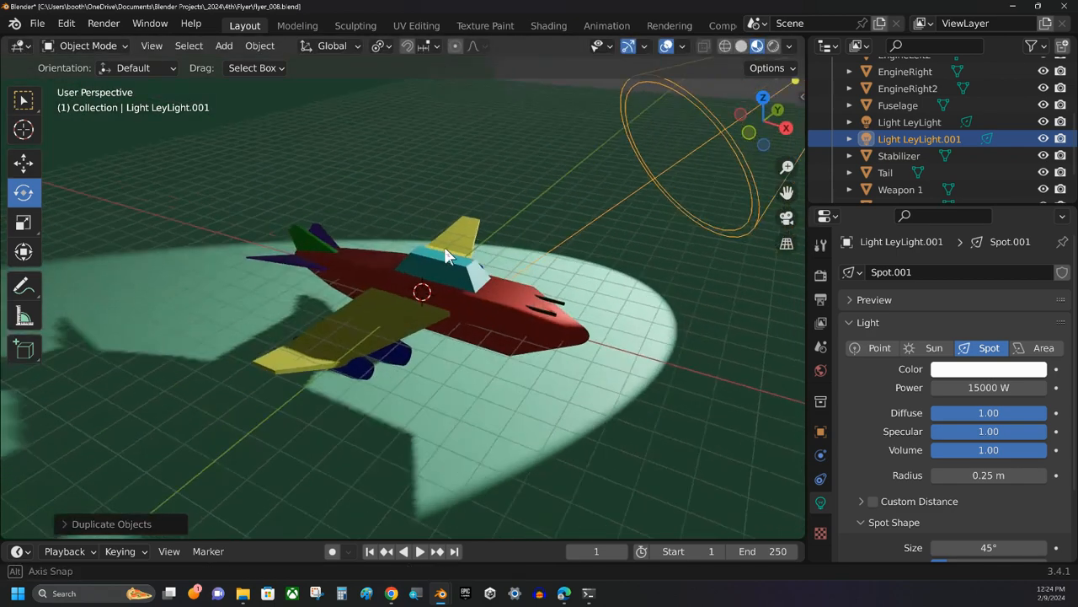
scroll(495, 224, down, 5)
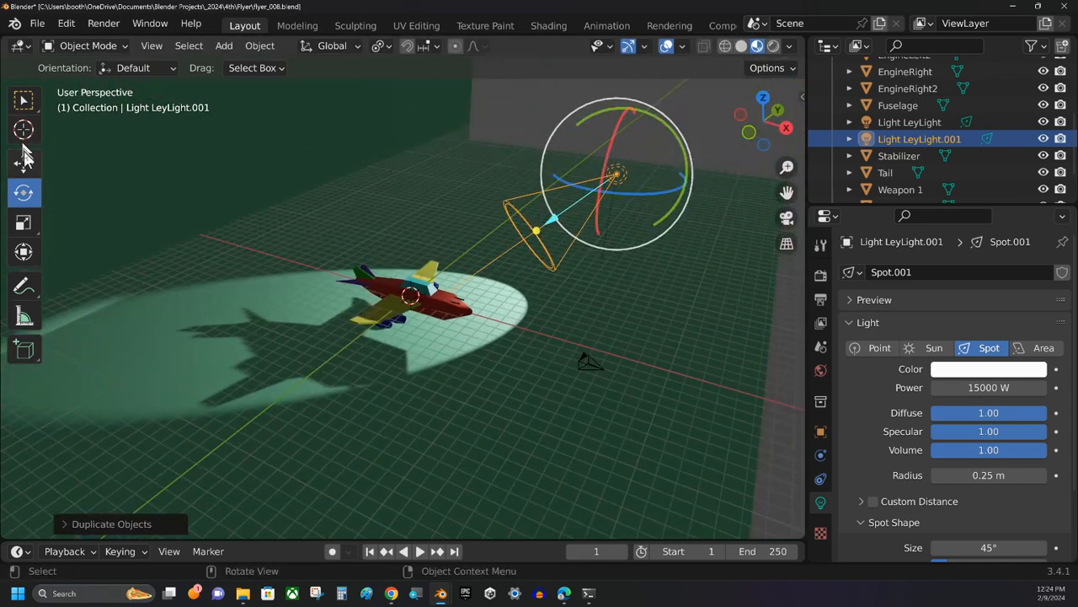
click(24, 162)
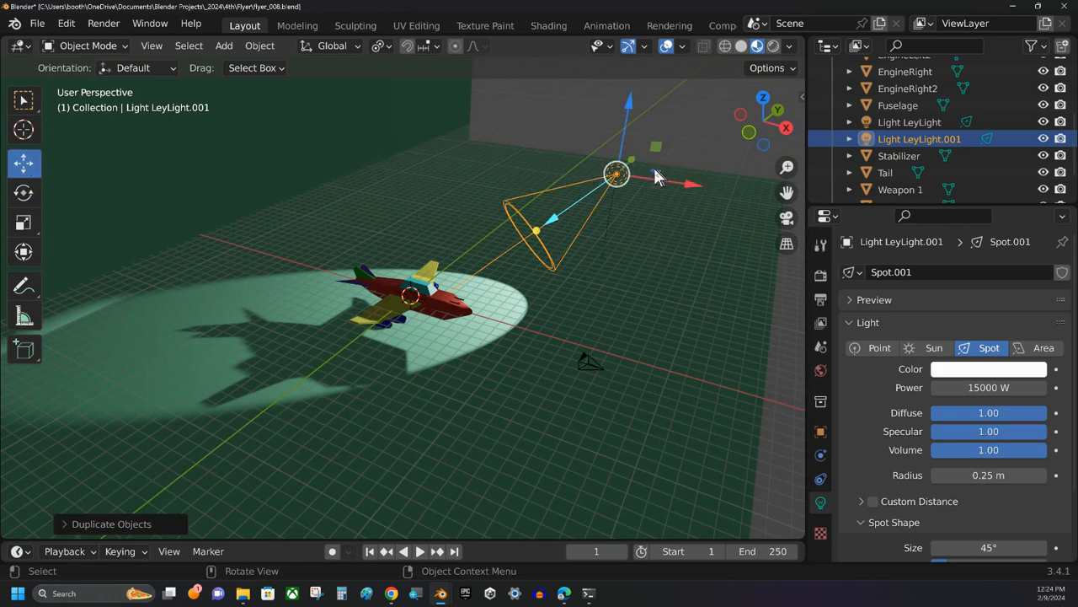
drag(654, 168, 559, 387)
click(23, 193)
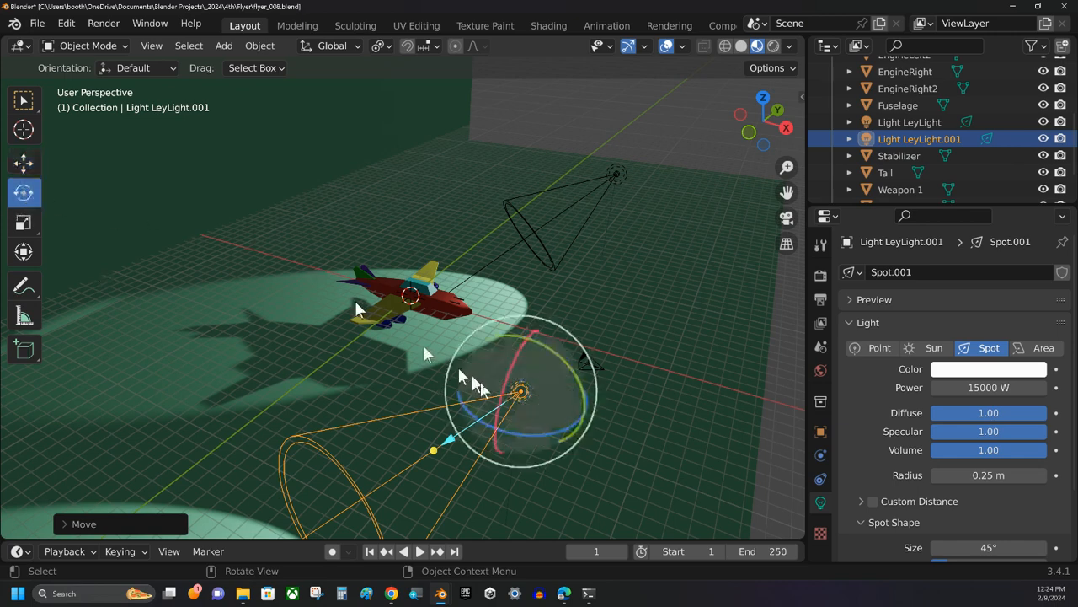
drag(554, 429, 461, 421)
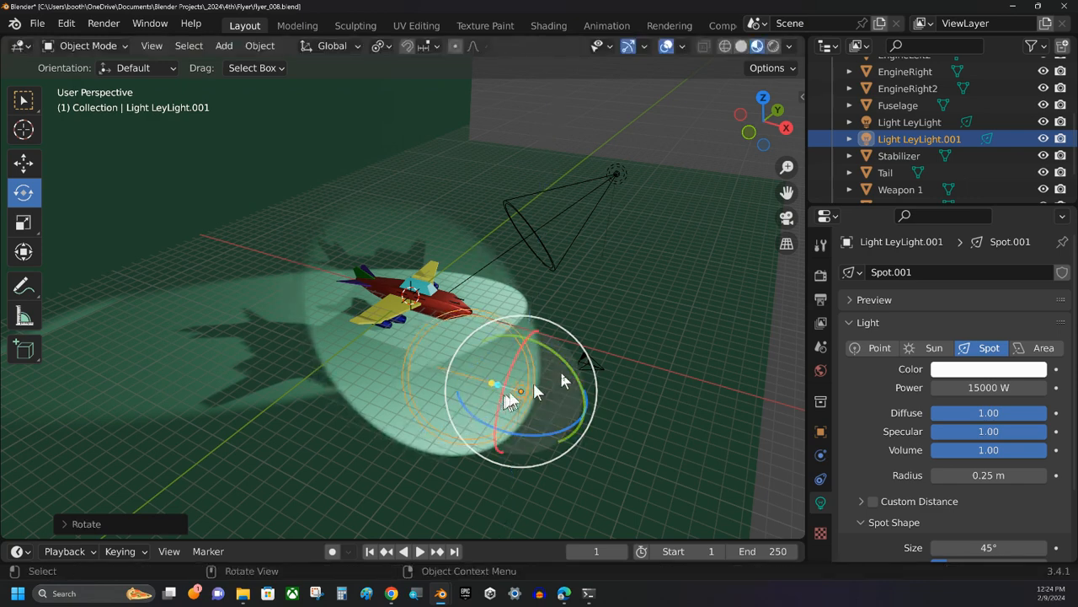
- Lower the duplicated spot light along Z to about the aircraft's height
middle_drag(317, 325, 322, 301)
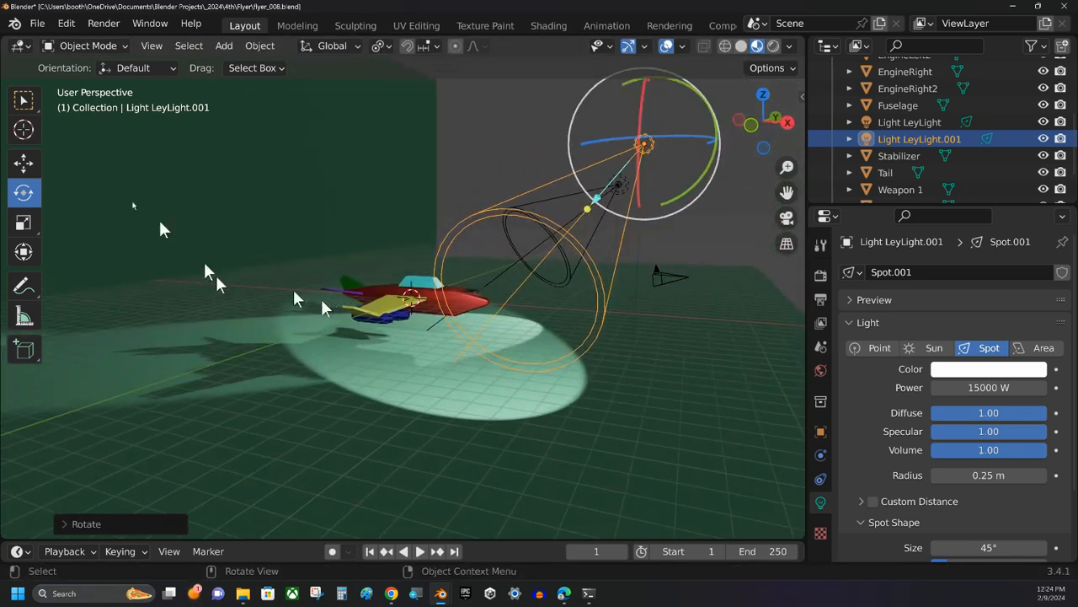
click(23, 163)
drag(646, 100, 636, 239)
- Tilt the duplicated spot light upward so its beam hits the aircraft, and check the lighting through the camera view
click(24, 192)
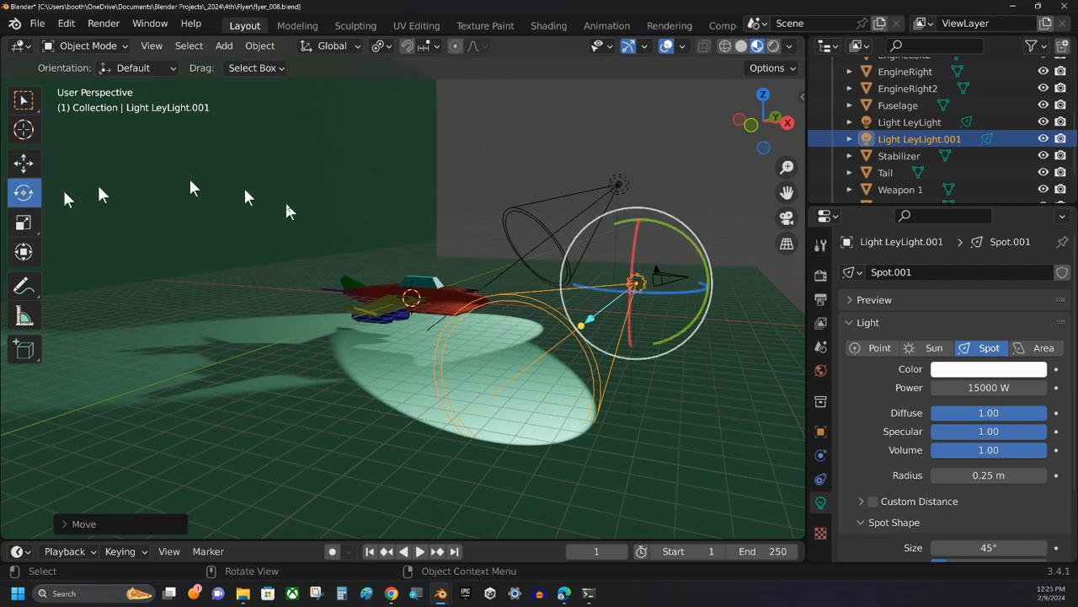
drag(678, 243, 669, 294)
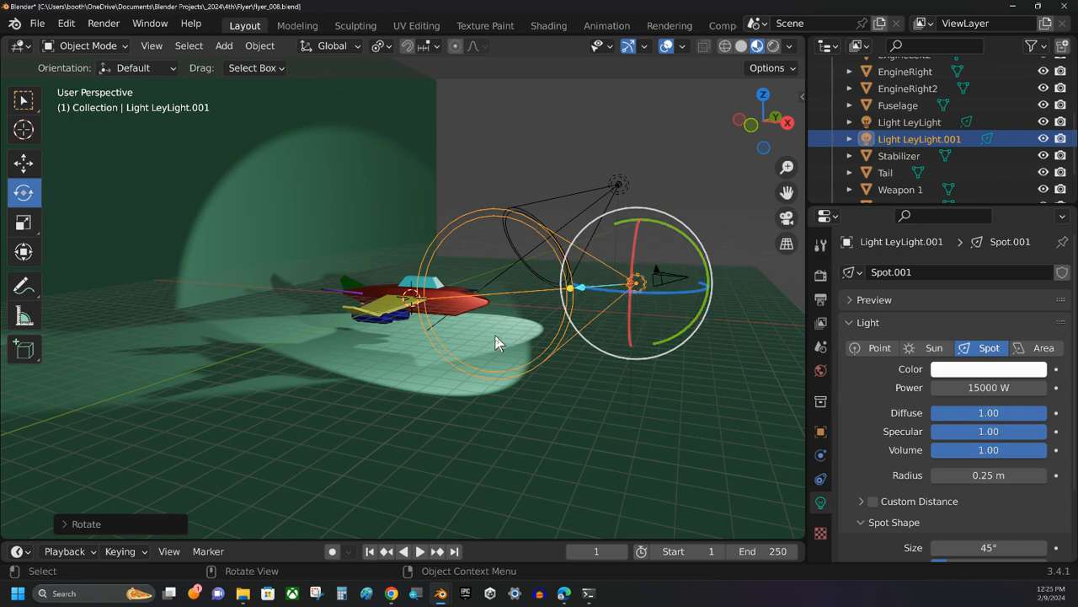
key(KP_0)
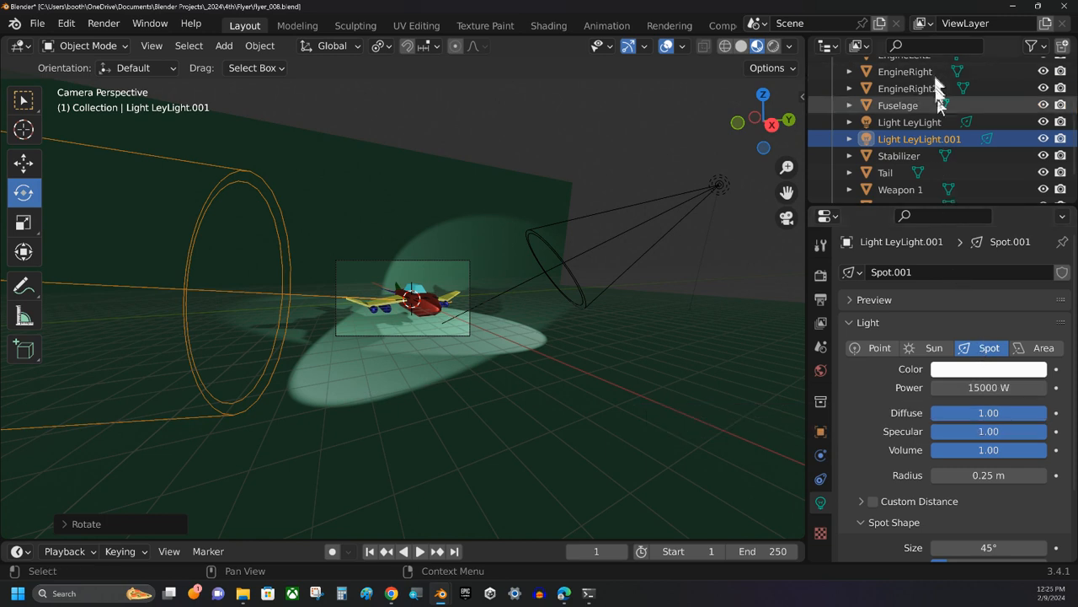
- Rename the duplicated spot light Light LeyLight.001 as Light FillLight
double_click(924, 139)
scroll(924, 139, down, 1)
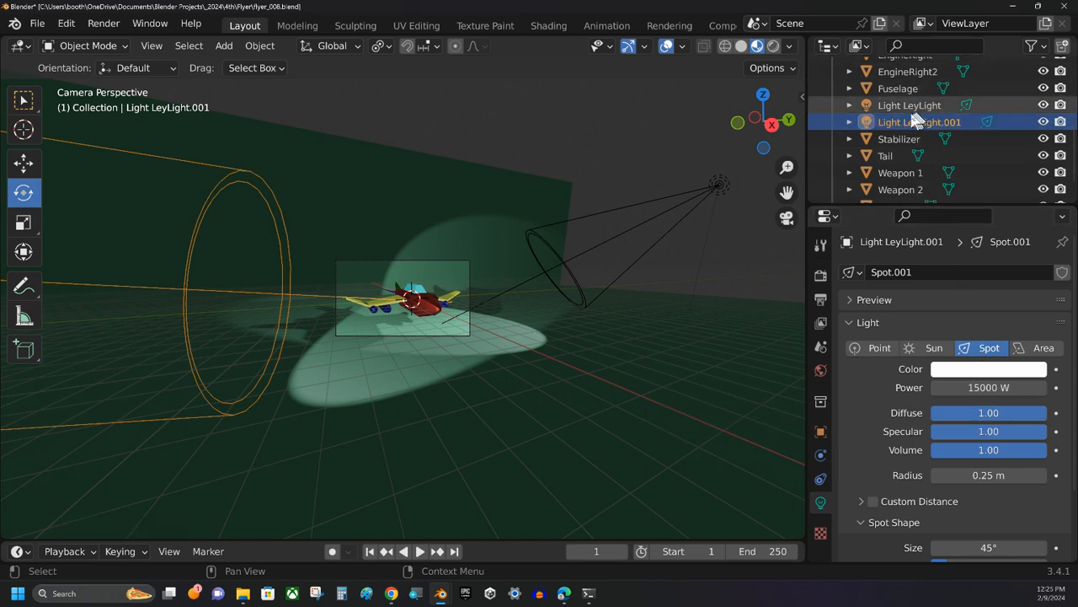
click(908, 119)
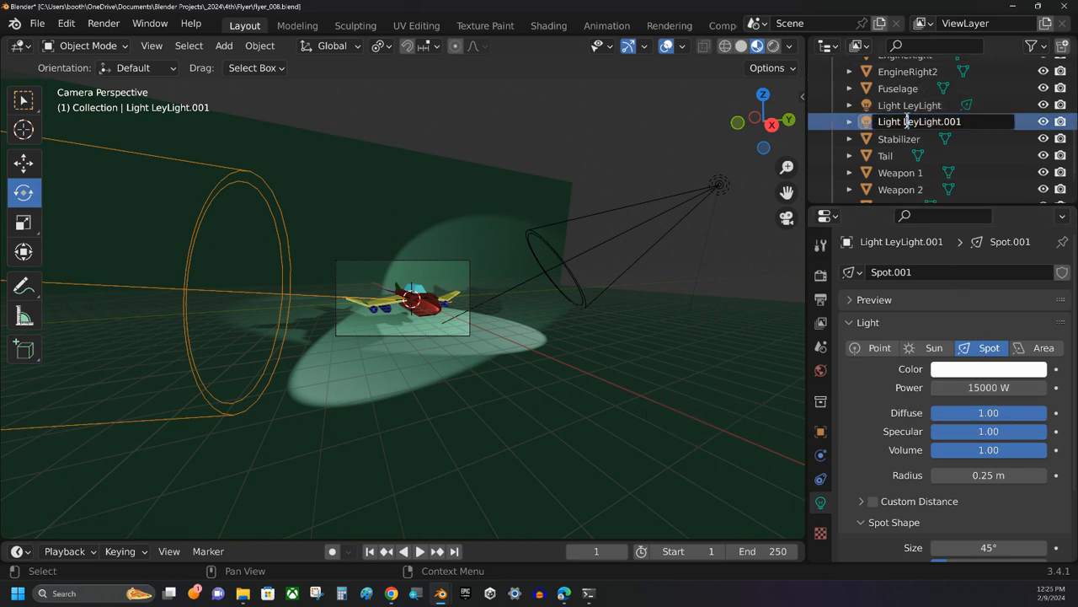
drag(908, 119, 947, 121)
key(BackSpace)
key(Return)
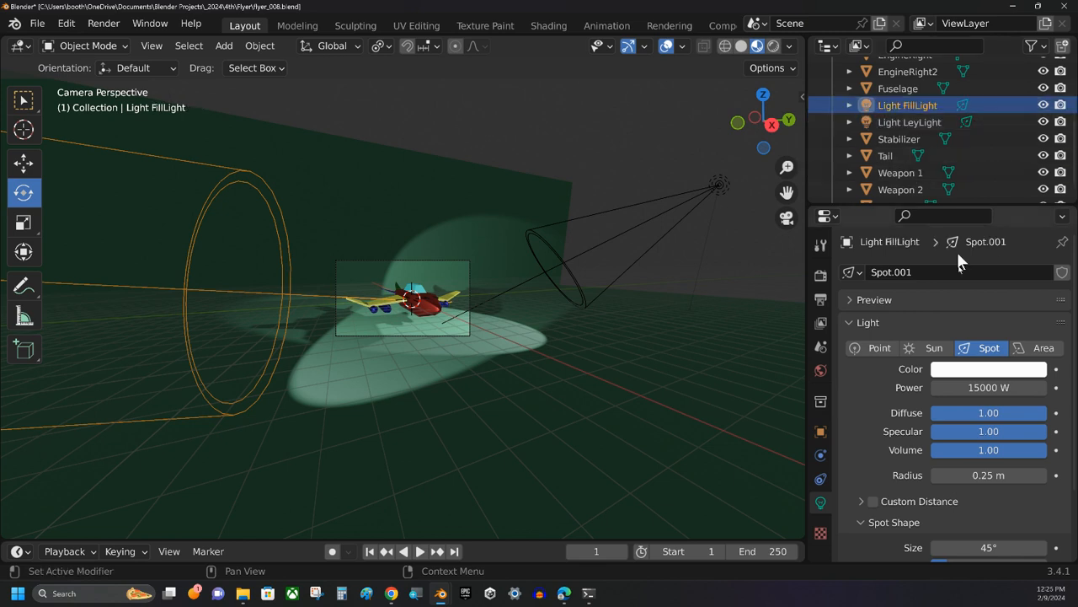
- Try a power of 1000 W on the Light FillLight and compare the aircraft with that light hidden and shown
click(983, 387)
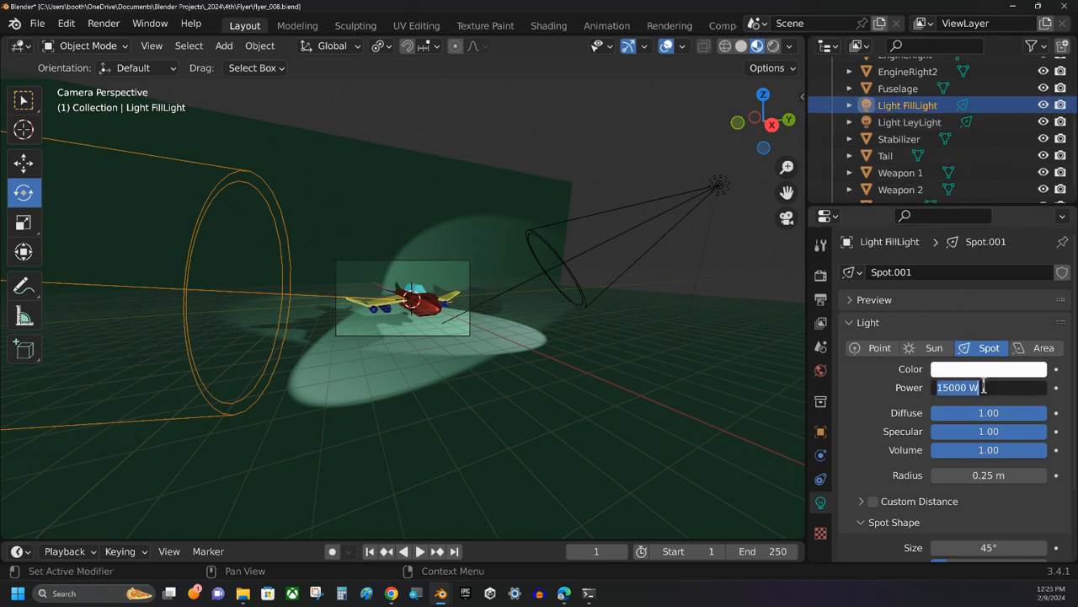
text(1)
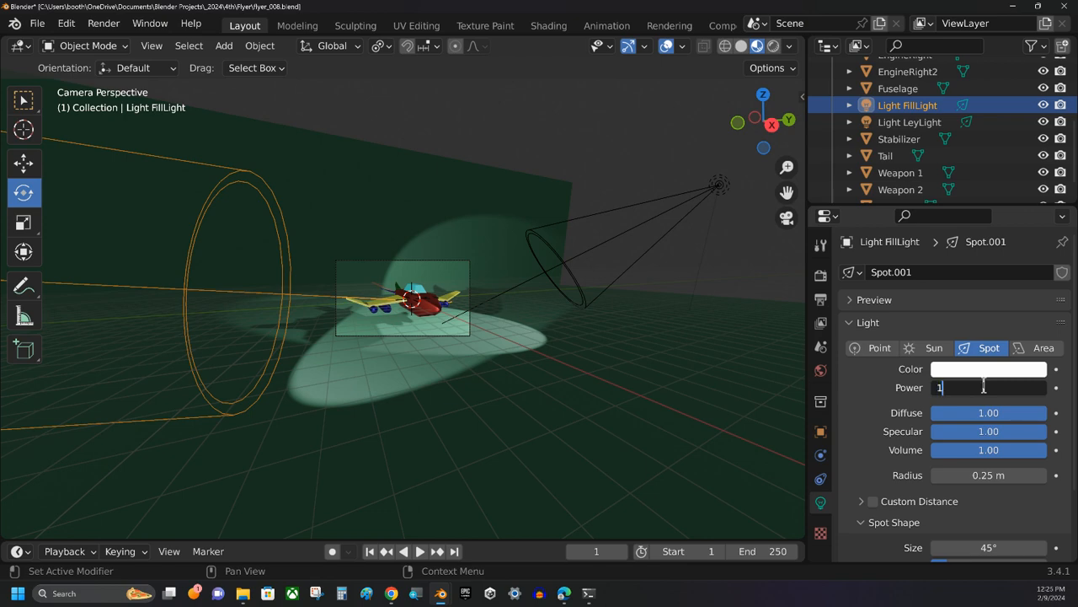
text(000)
key(Return)
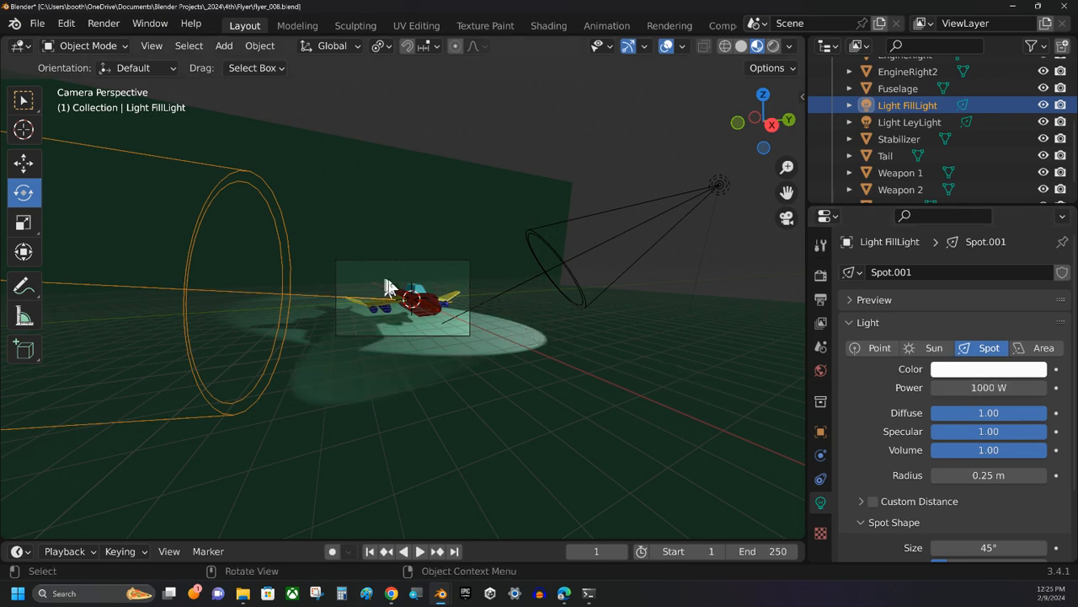
scroll(416, 290, up, 7)
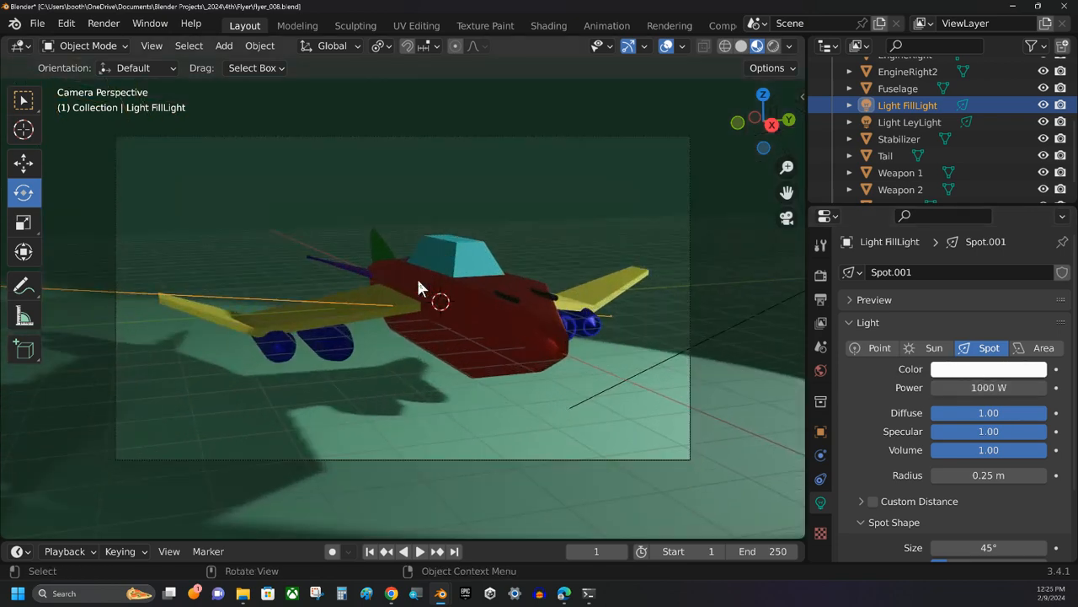
click(1044, 105)
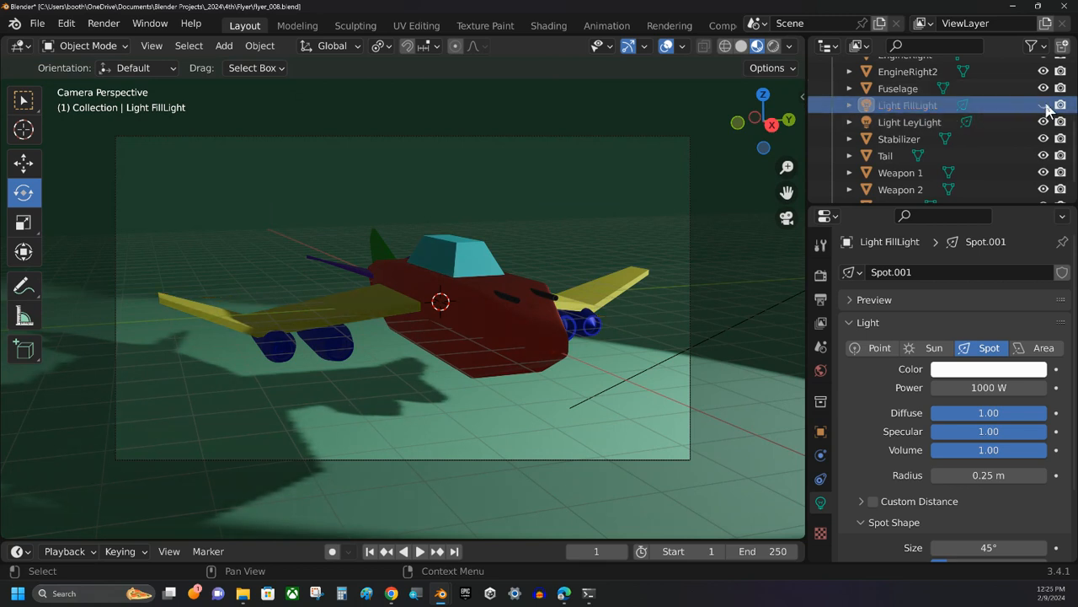
click(1044, 105)
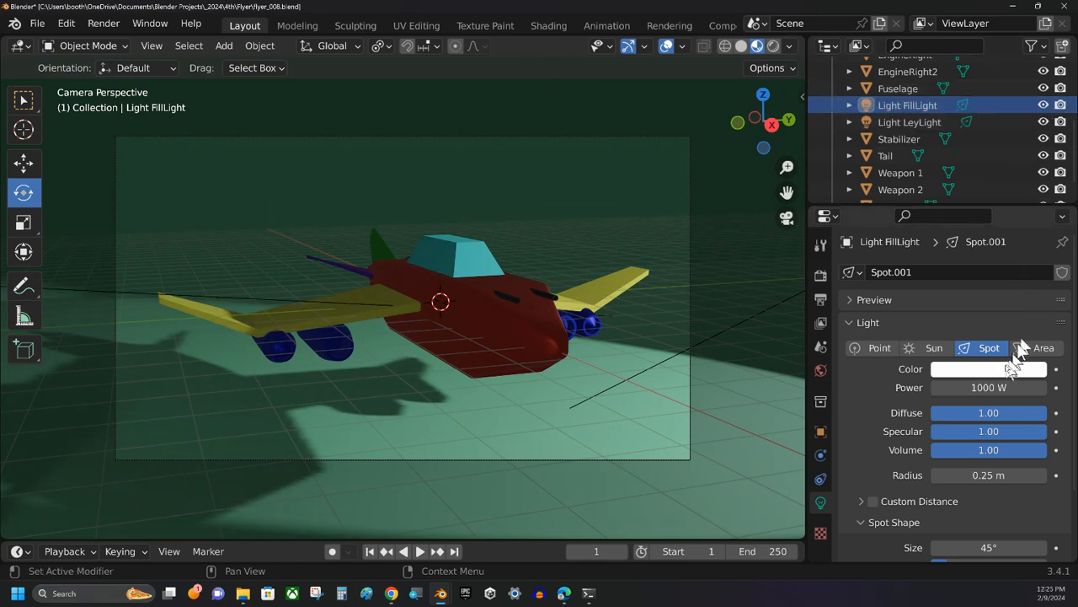
- Set the Light FillLight's power to 2500 W
click(992, 388)
text(250)
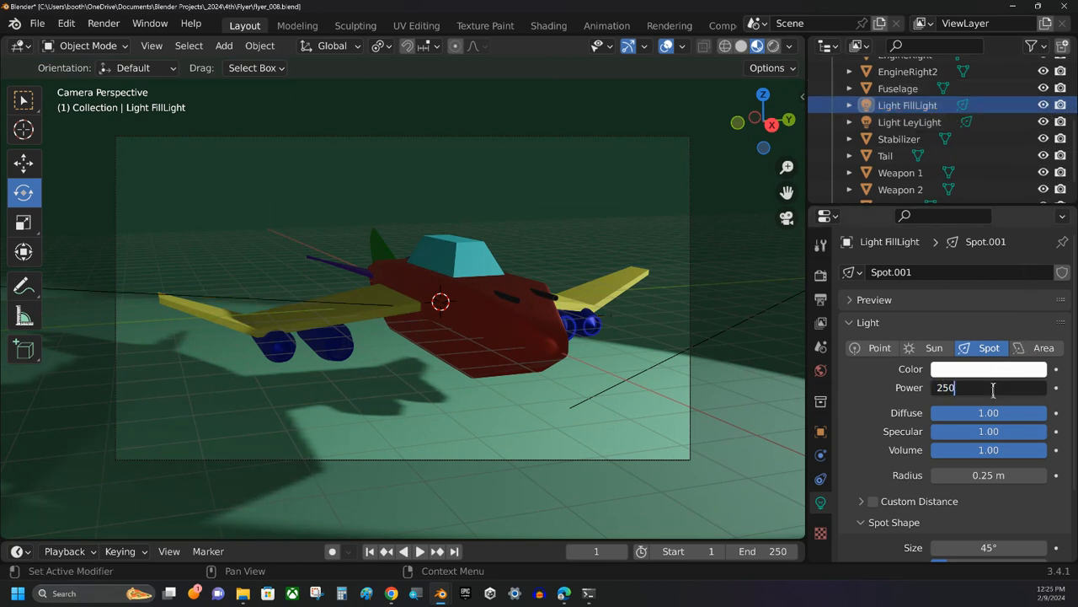
text(0)
key(Return)
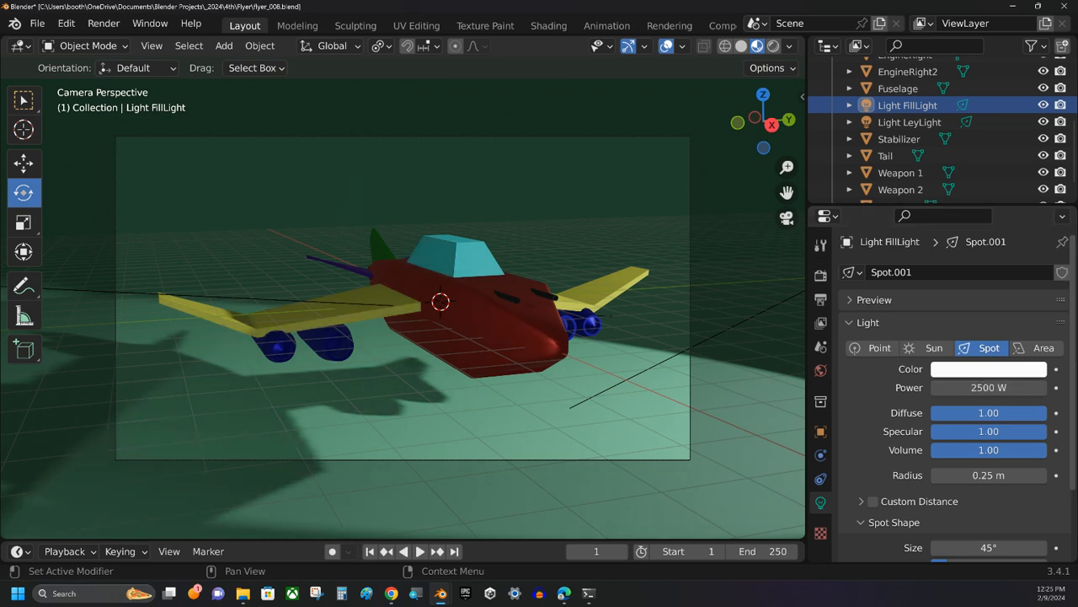
- Compare the aircraft's lighting with the Light FillLight repeatedly hidden and shown, leaving it visible
click(1044, 104)
click(1044, 104)
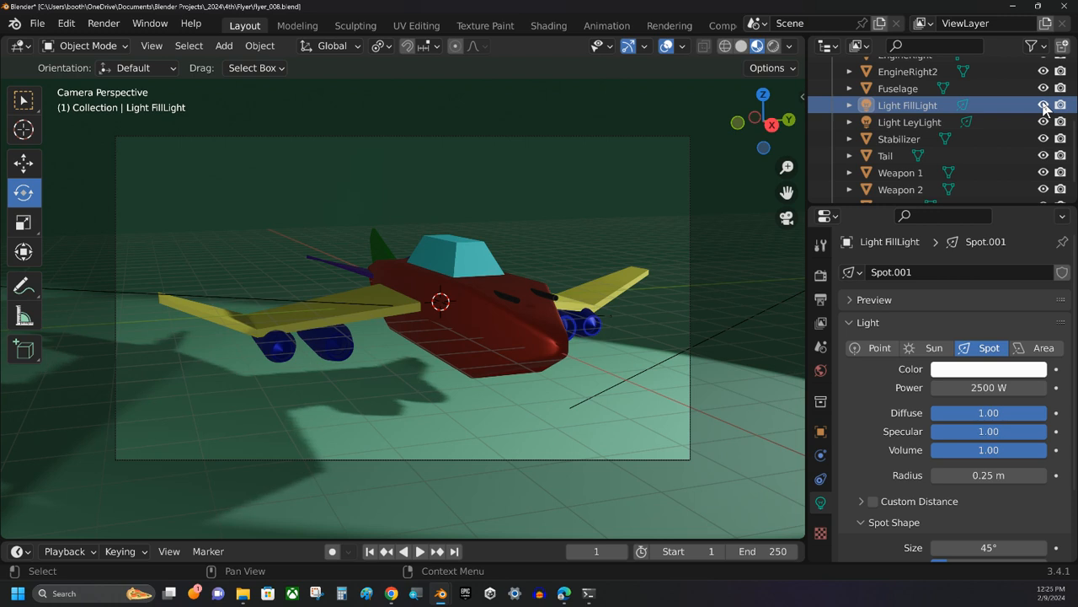
click(1044, 105)
click(1044, 105)
click(1044, 105)
click(1044, 105)
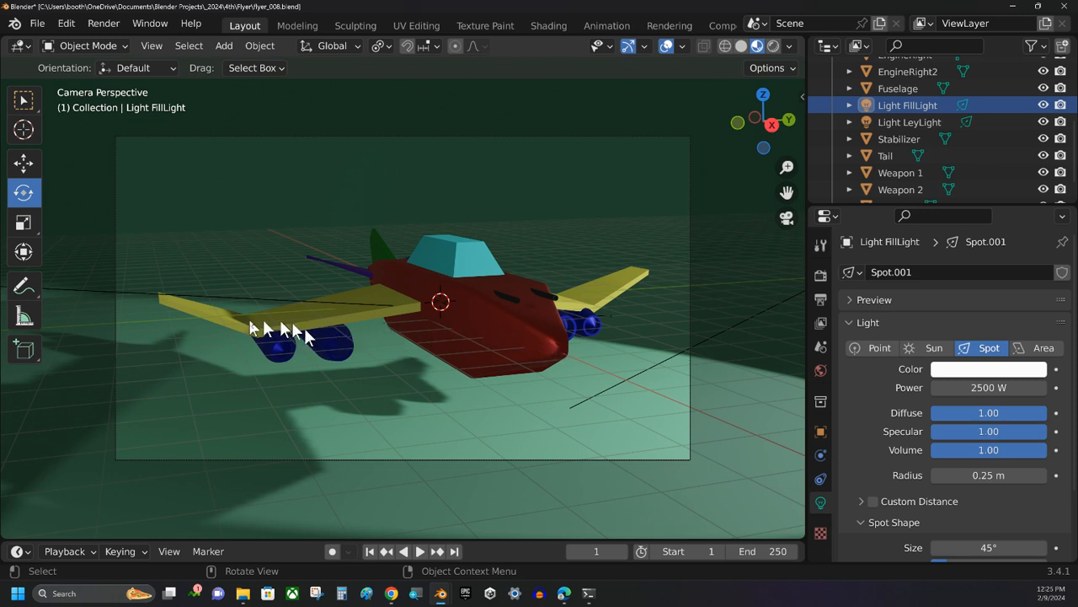
click(1044, 105)
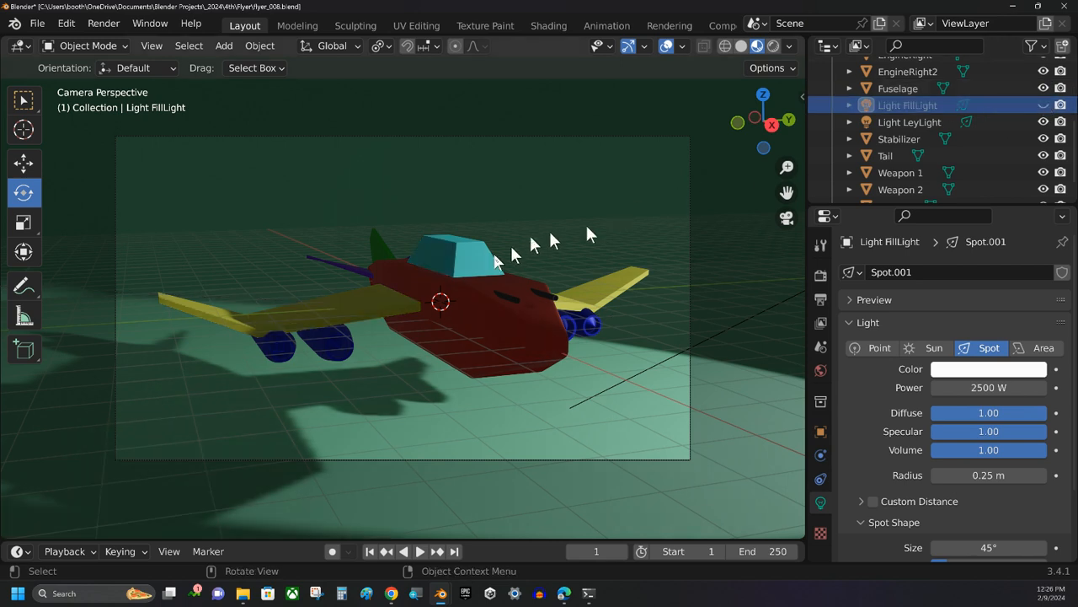
click(1043, 104)
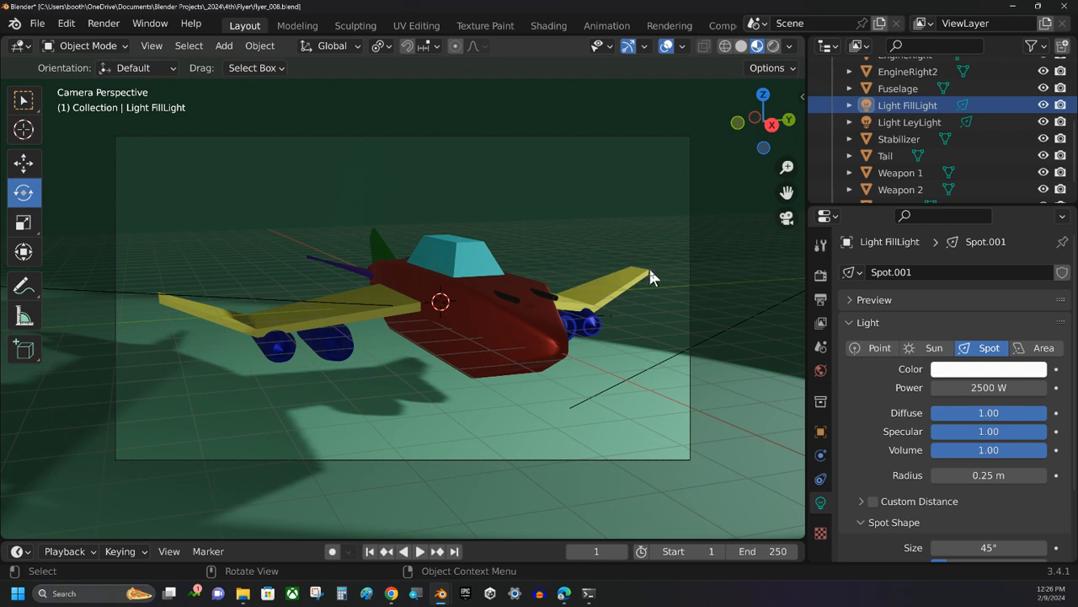
- Rotate the Light LeyLight spot light upward so its beam aims at the aircraft instead of the floor
scroll(651, 270, down, 5)
scroll(724, 233, down, 2)
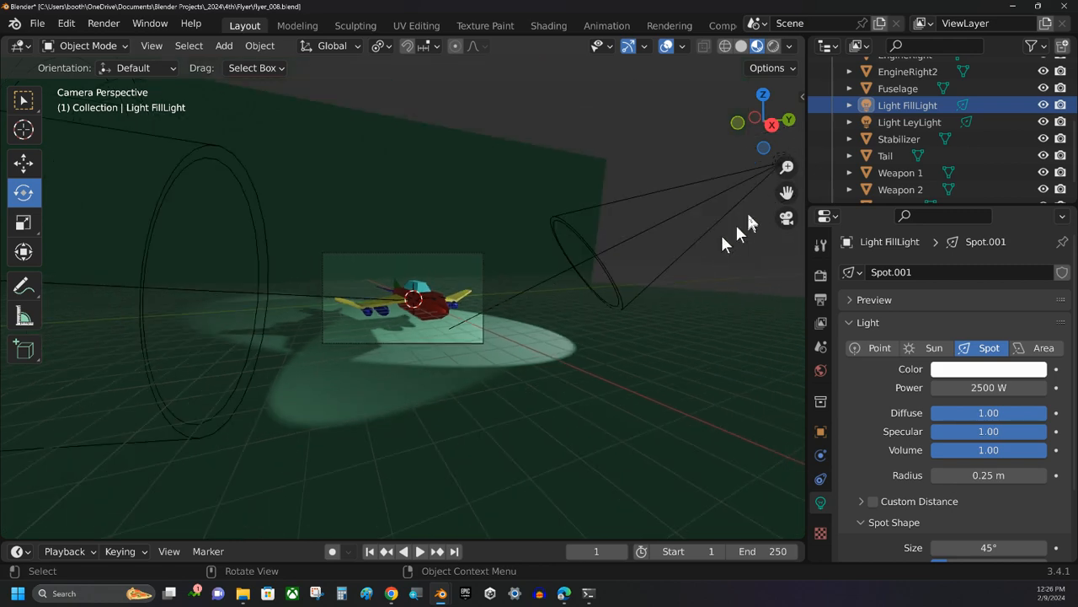
scroll(743, 209, down, 1)
click(721, 181)
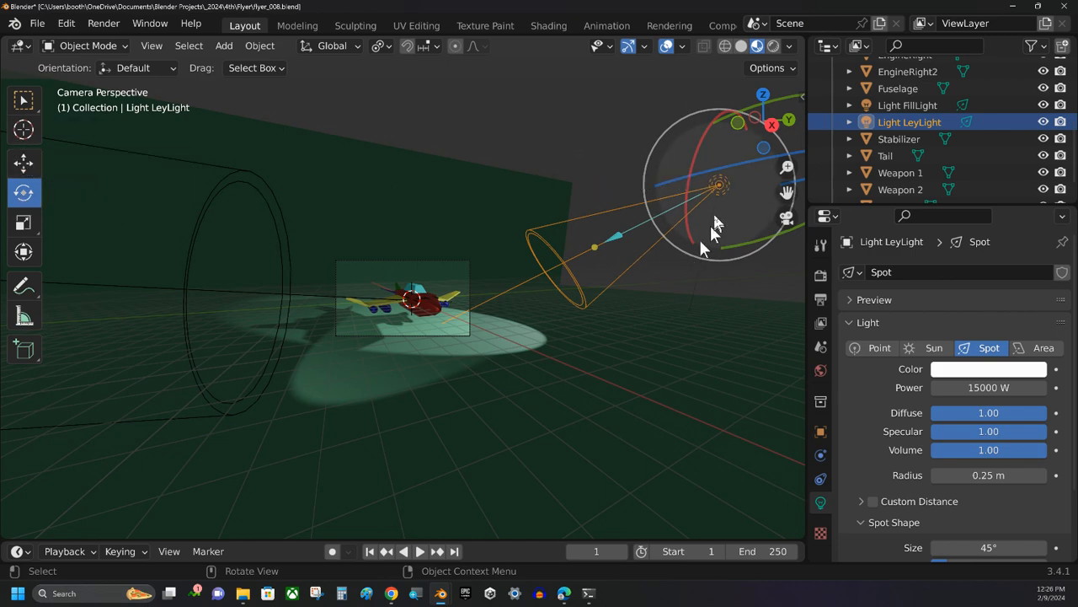
middle_drag(552, 247, 582, 253)
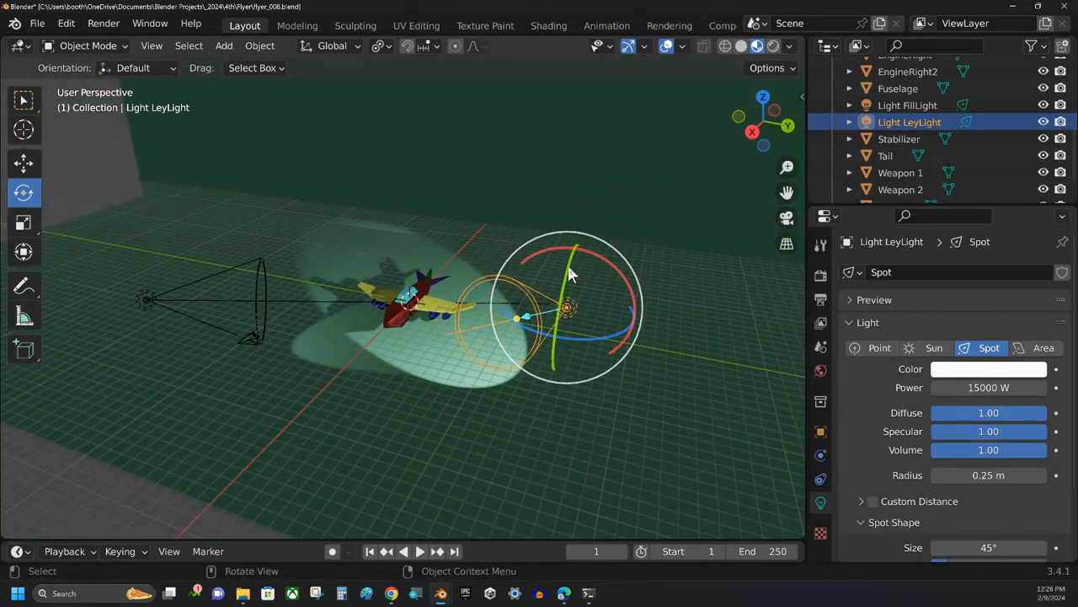
mouse_move(570, 272)
mouse_down()
mouse_move(566, 287)
mouse_move(581, 265)
mouse_move(573, 292)
mouse_move(577, 270)
mouse_up()
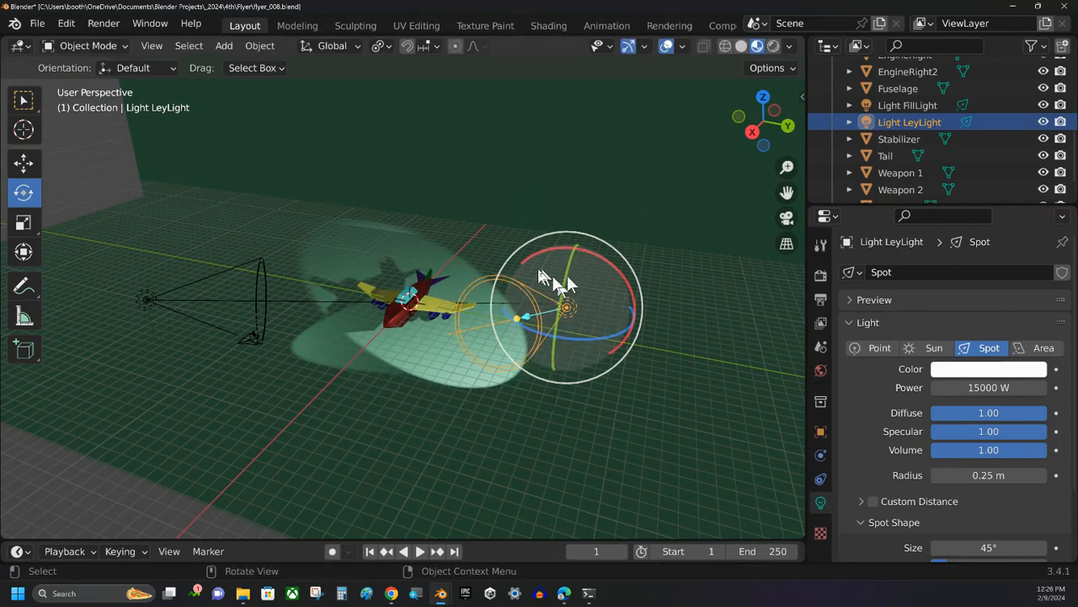
middle_drag(567, 275, 544, 341)
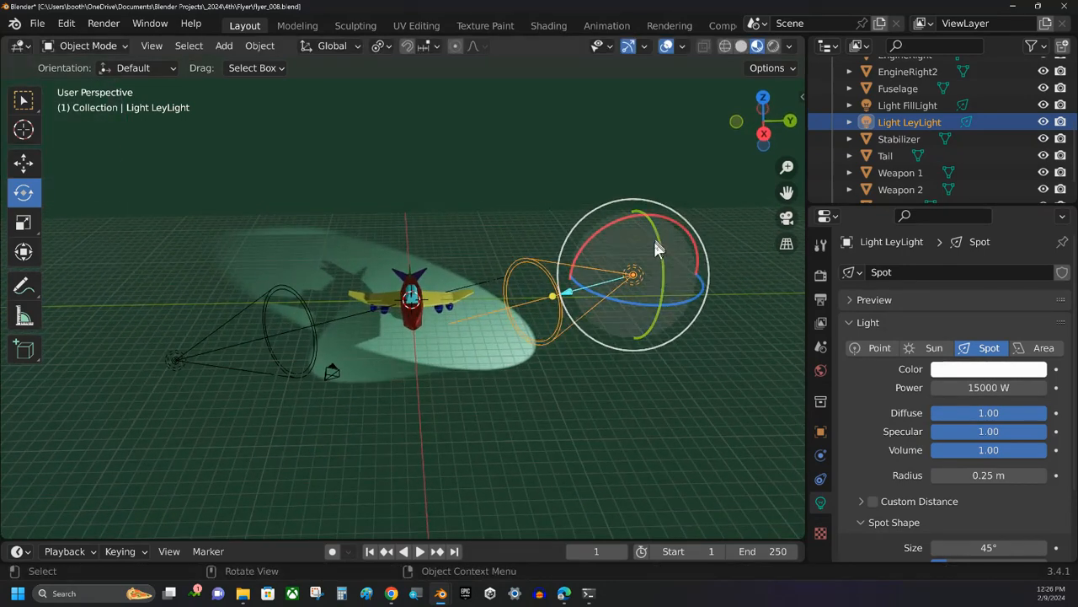
drag(658, 241, 664, 254)
drag(636, 303, 650, 301)
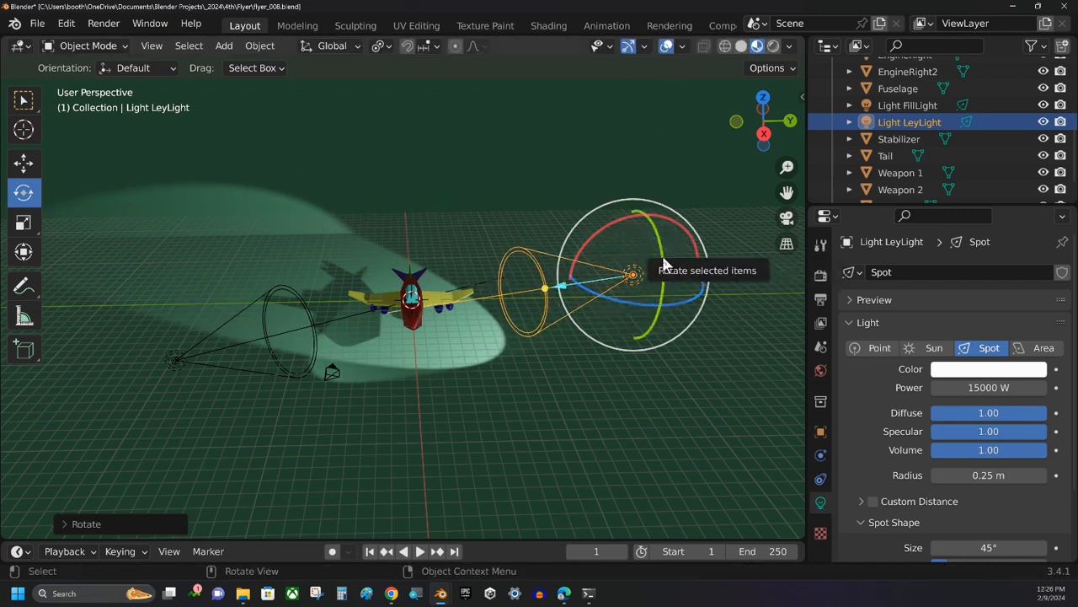
drag(664, 265, 663, 268)
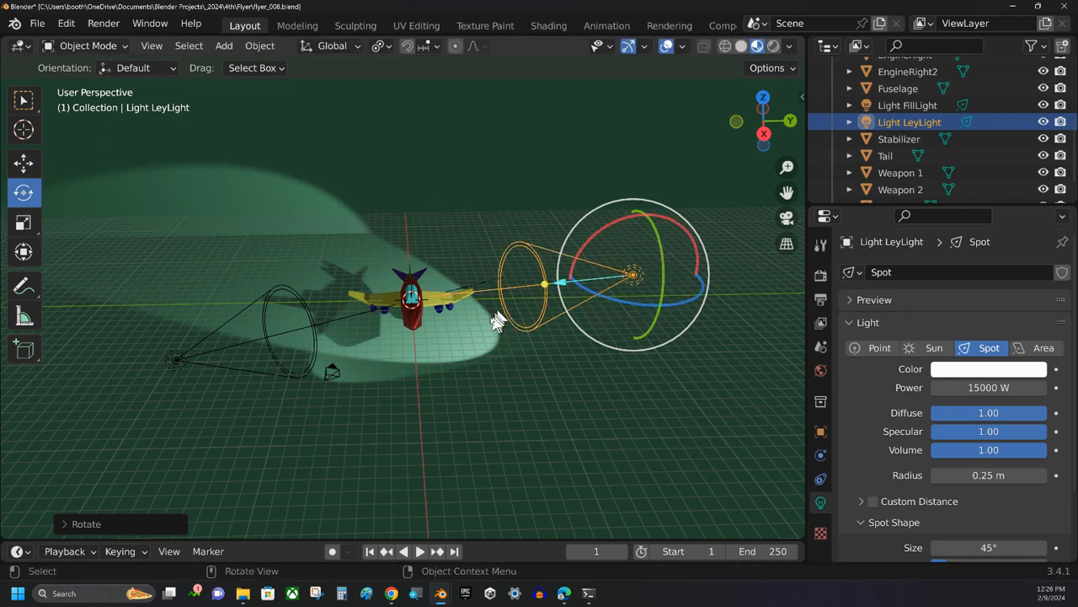
- Examine the re-aimed lighting through the camera, hiding and showing the Light FillLight for comparison
middle_drag(463, 329, 460, 305)
key(KP_0)
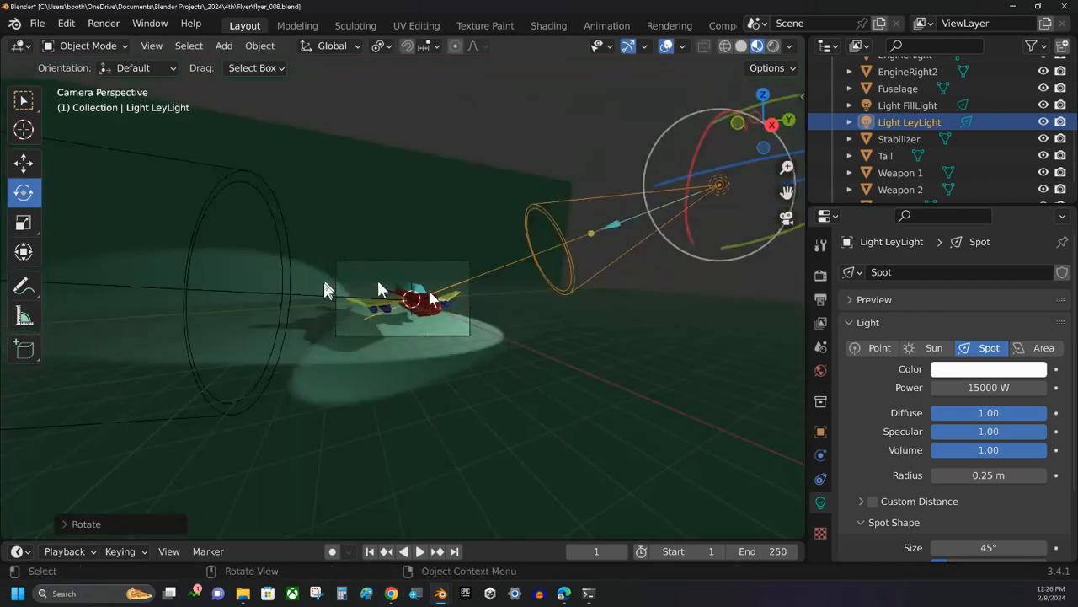
scroll(465, 320, up, 5)
scroll(415, 287, up, 2)
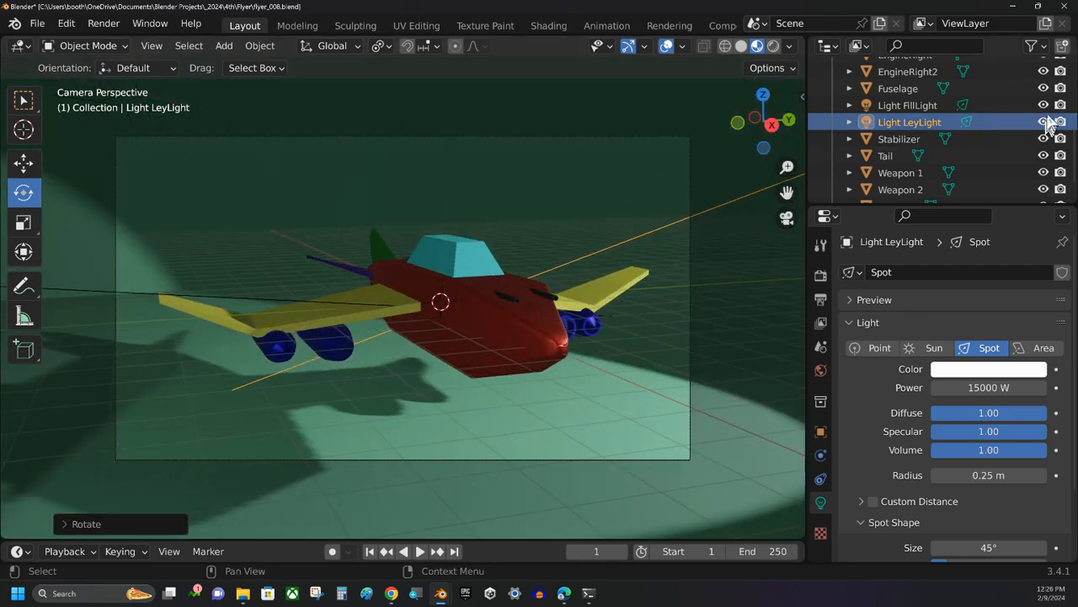
click(1043, 105)
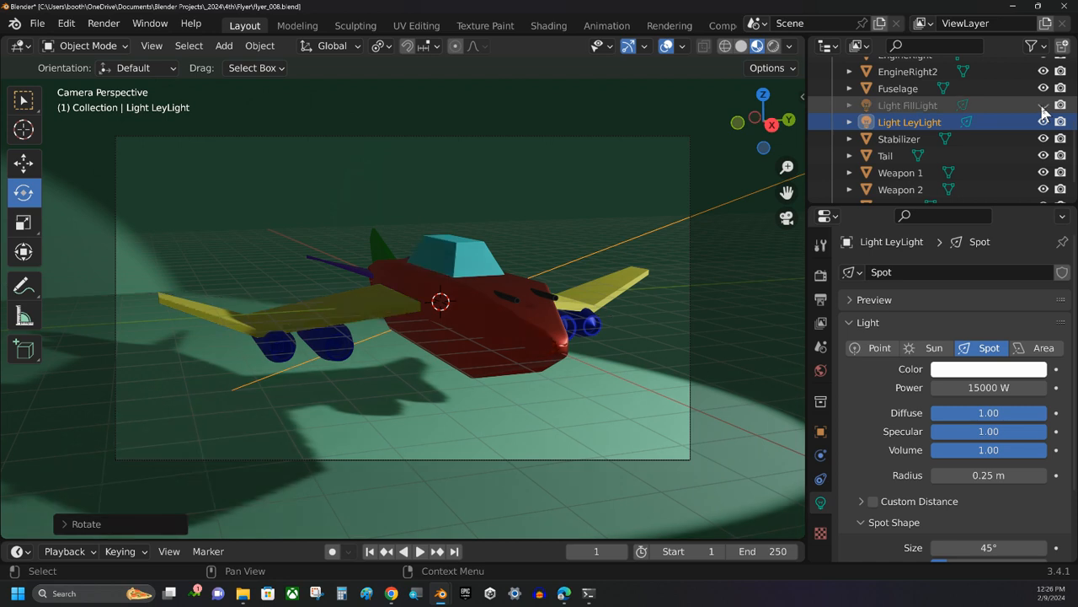
click(1043, 106)
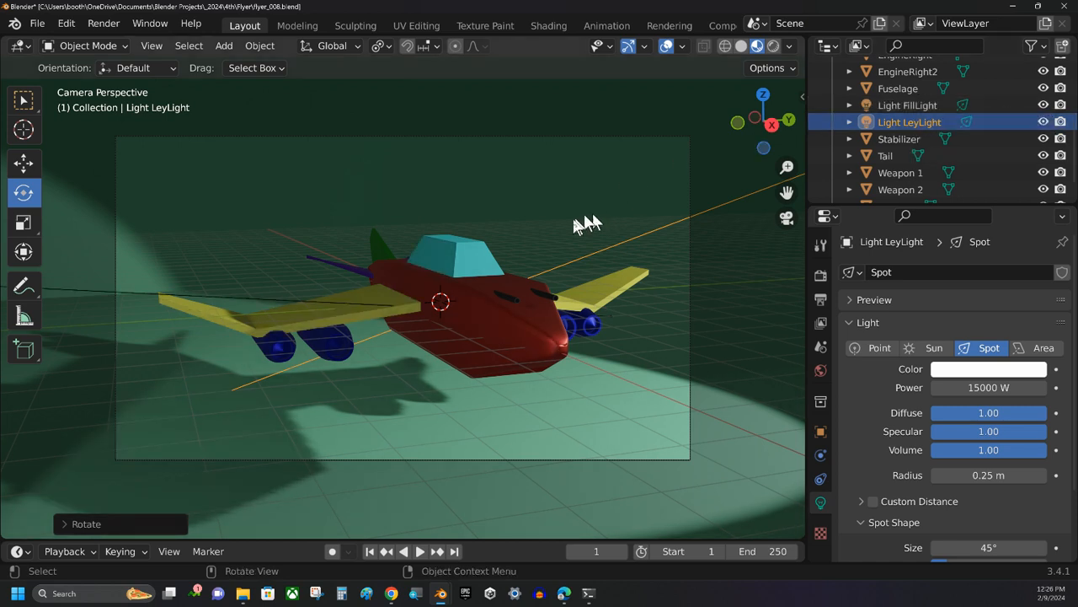
- Duplicate the re-aimed Light LeyLight spot light, keeping the copy at the original's position
scroll(405, 270, down, 4)
scroll(405, 269, down, 2)
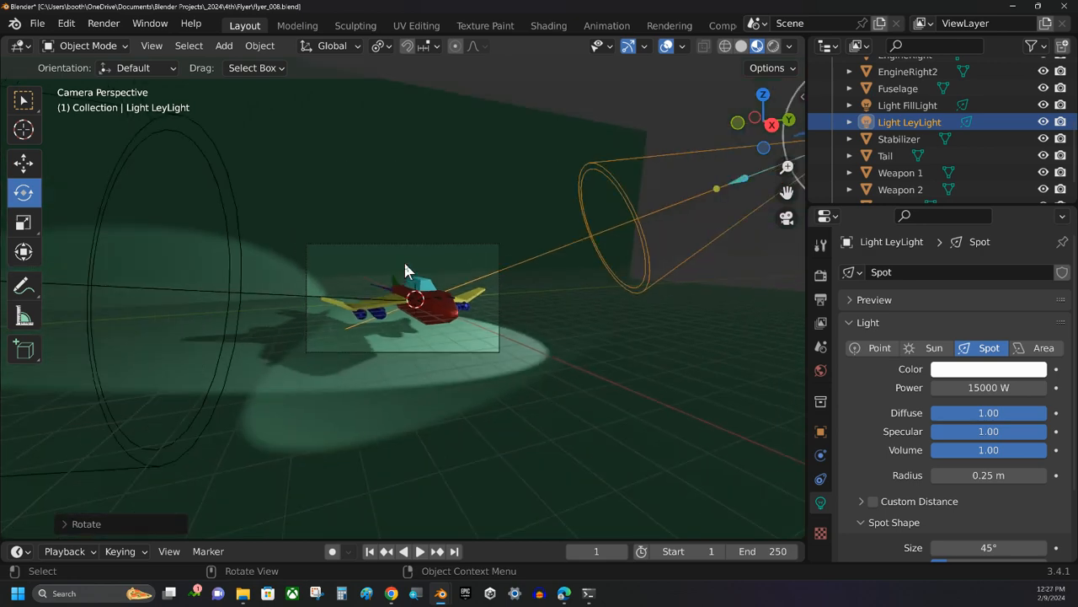
middle_drag(410, 273, 427, 294)
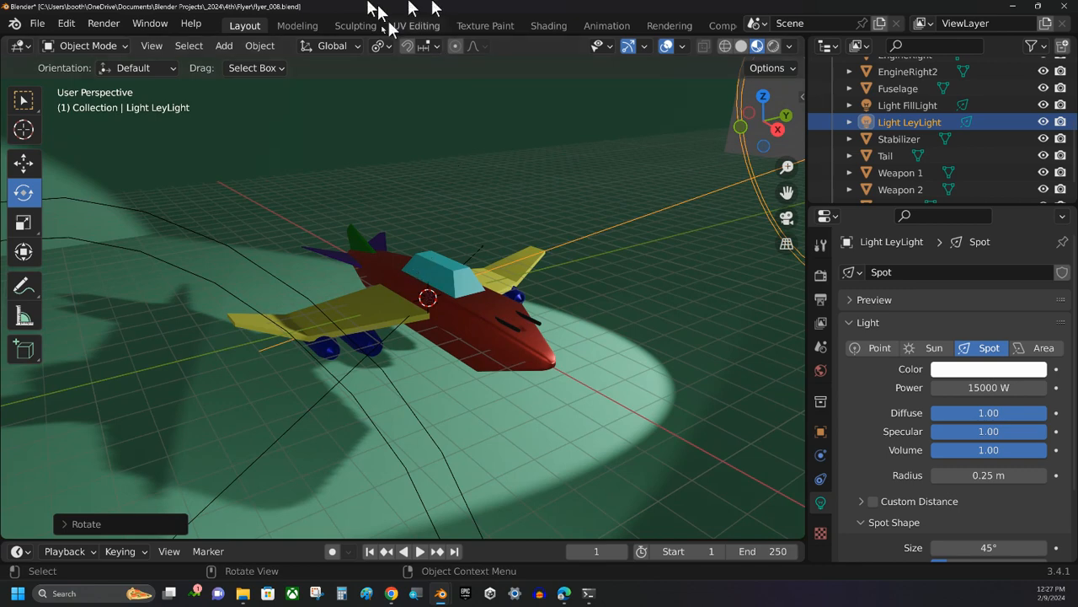
scroll(363, 101, down, 4)
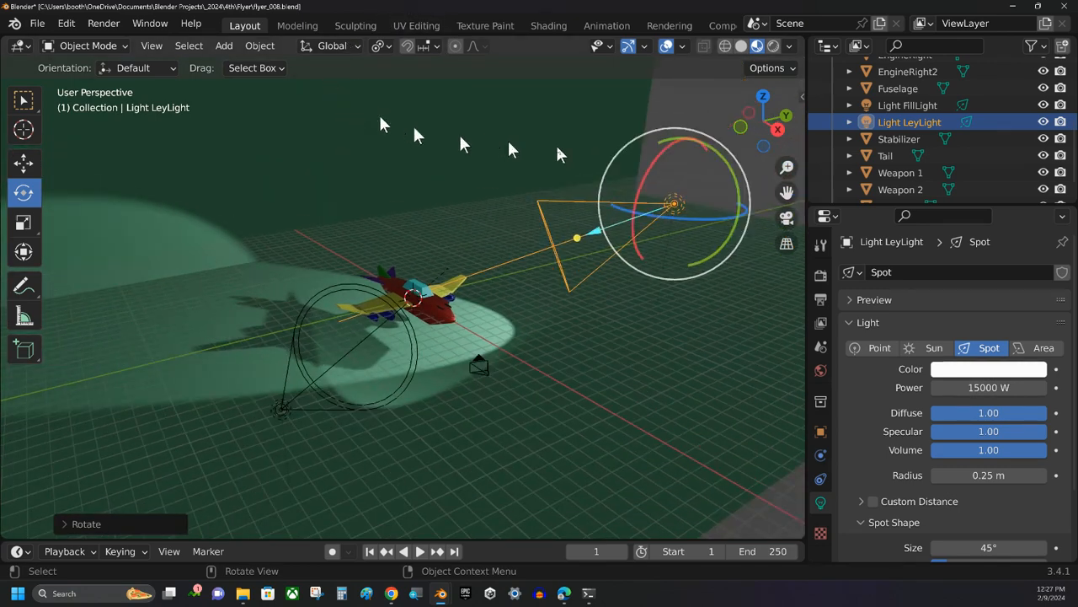
click(677, 203)
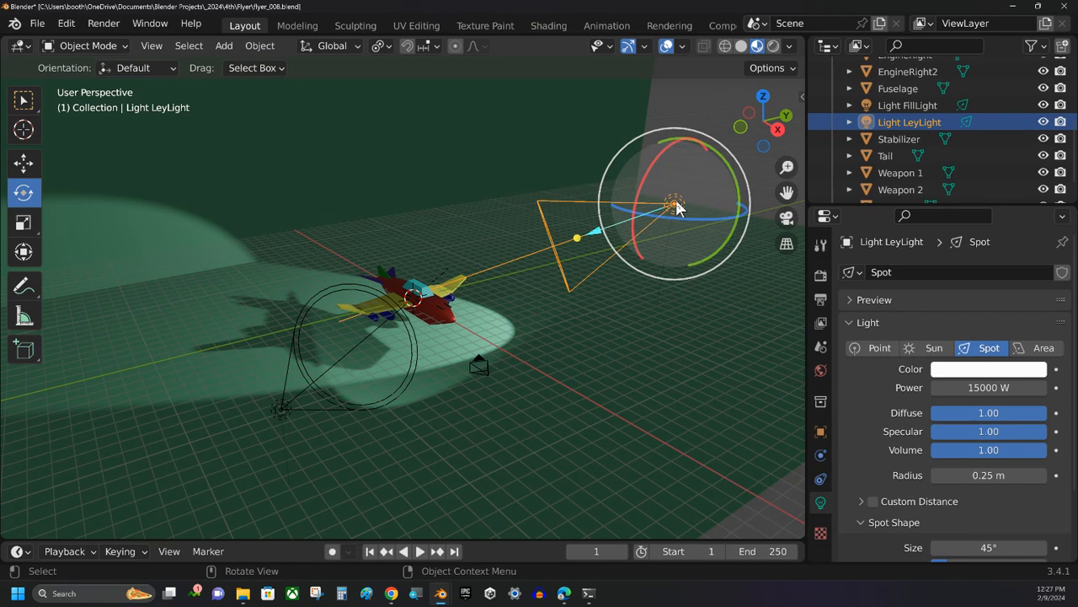
key(shift+d)
click(678, 206)
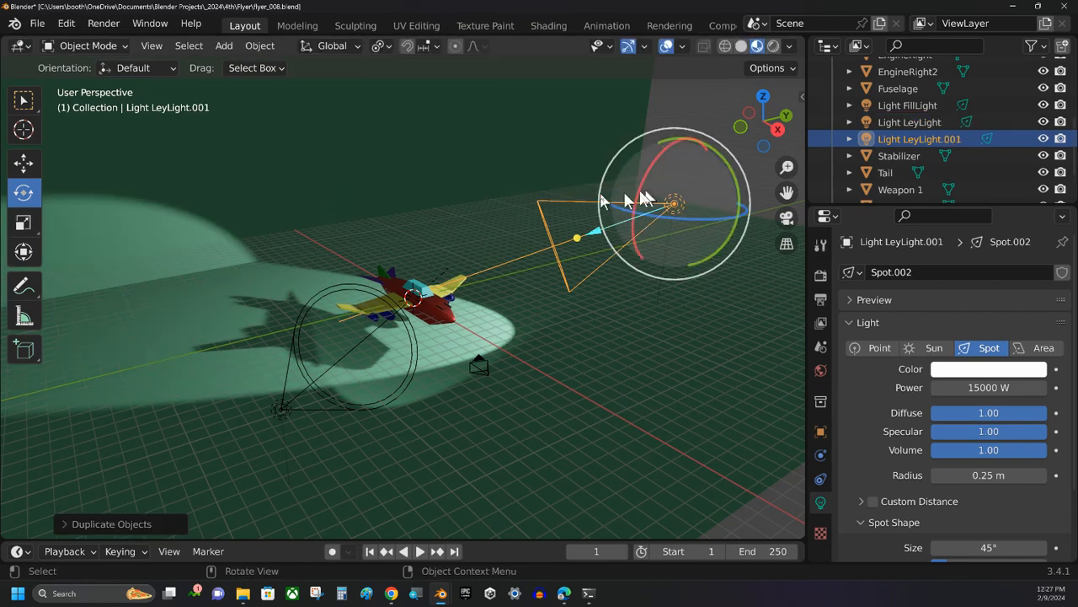
- Move the Light LeyLight.001 copy horizontally across the scene to a position behind the aircraft's tail
click(24, 162)
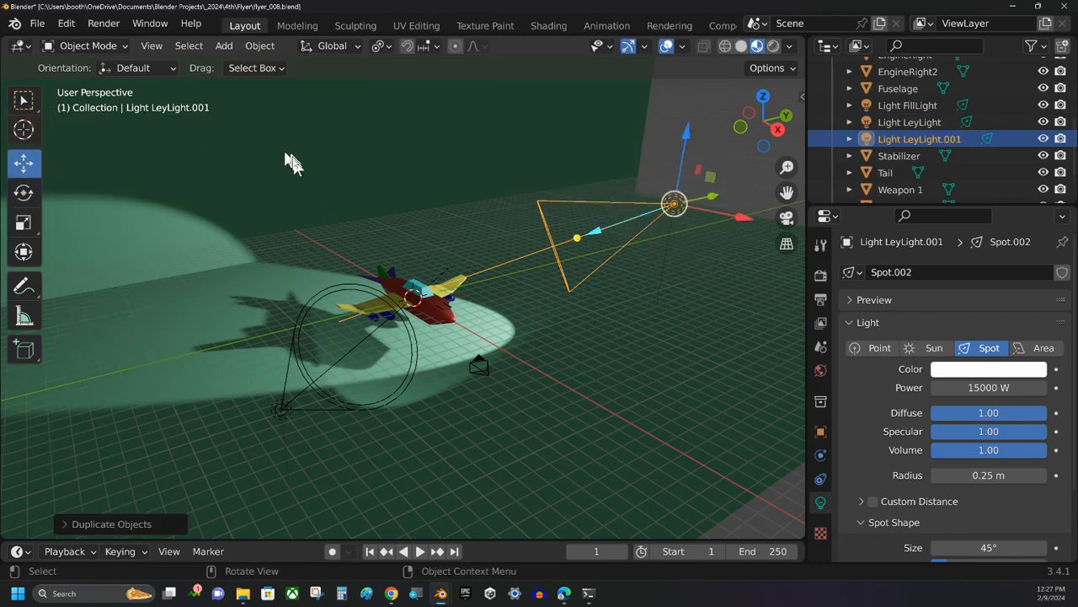
middle_drag(289, 163, 547, 126)
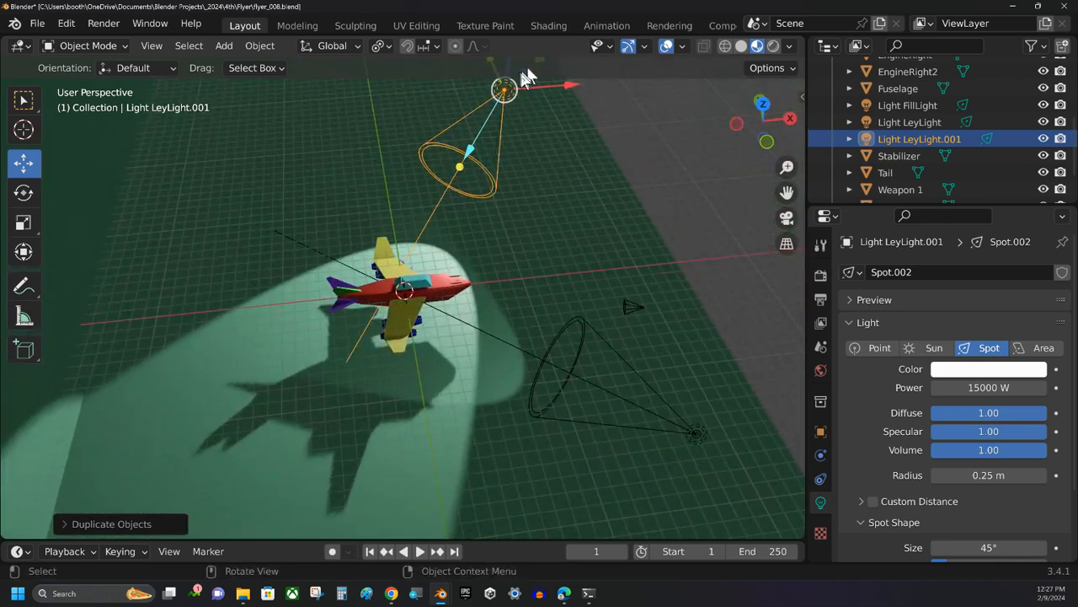
key(shift+d)
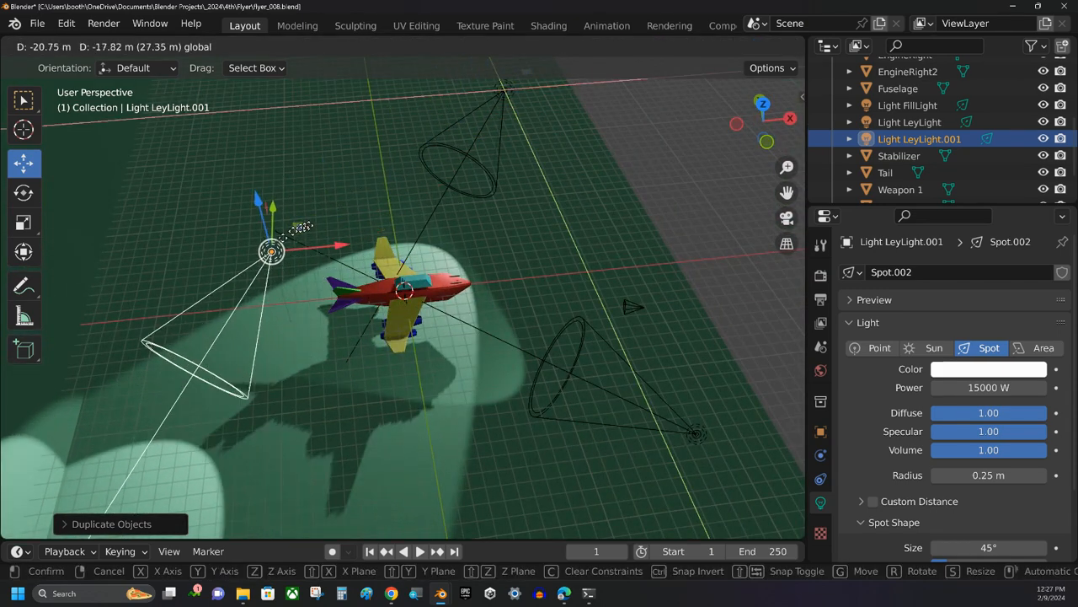
click(226, 291)
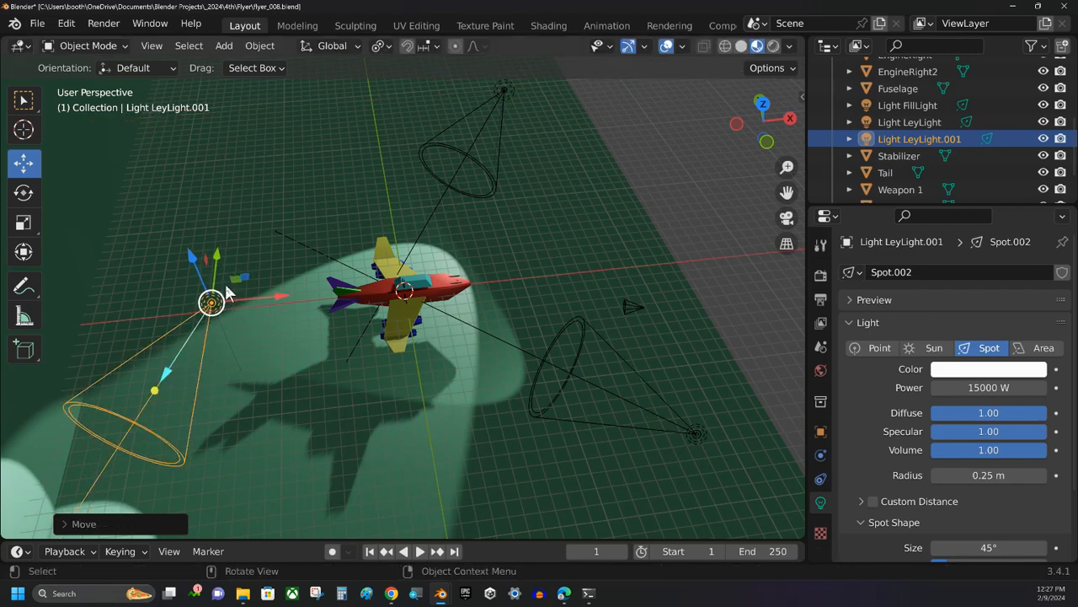
- Lower the Light LeyLight.001 spot light and center it behind the aircraft's tail
middle_drag(272, 248, 229, 165)
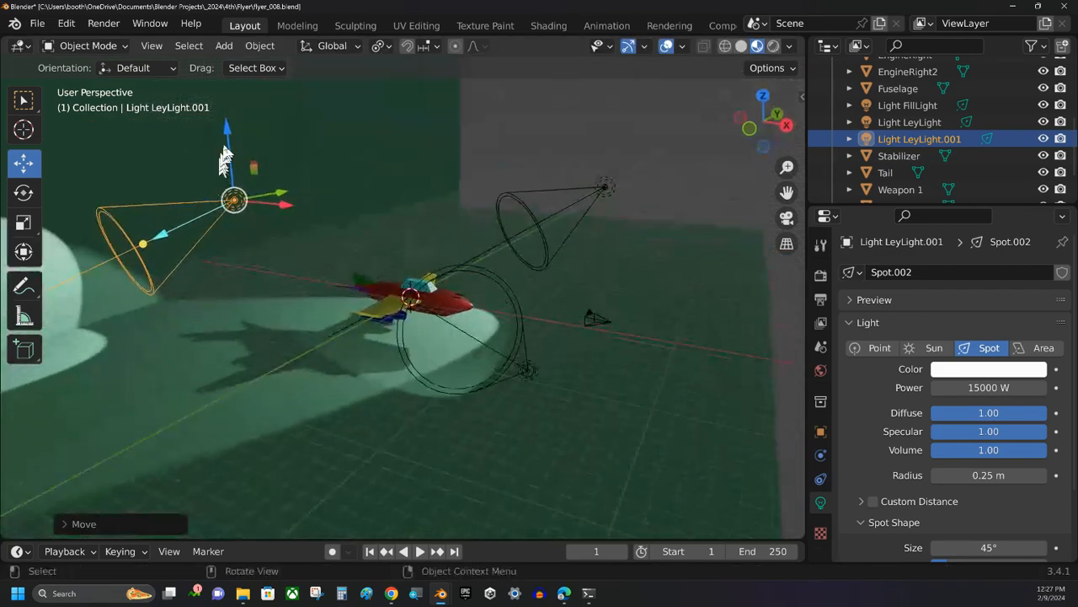
drag(231, 146, 238, 217)
middle_drag(294, 238, 493, 379)
drag(464, 420, 380, 453)
middle_drag(330, 400, 464, 289)
drag(596, 225, 593, 256)
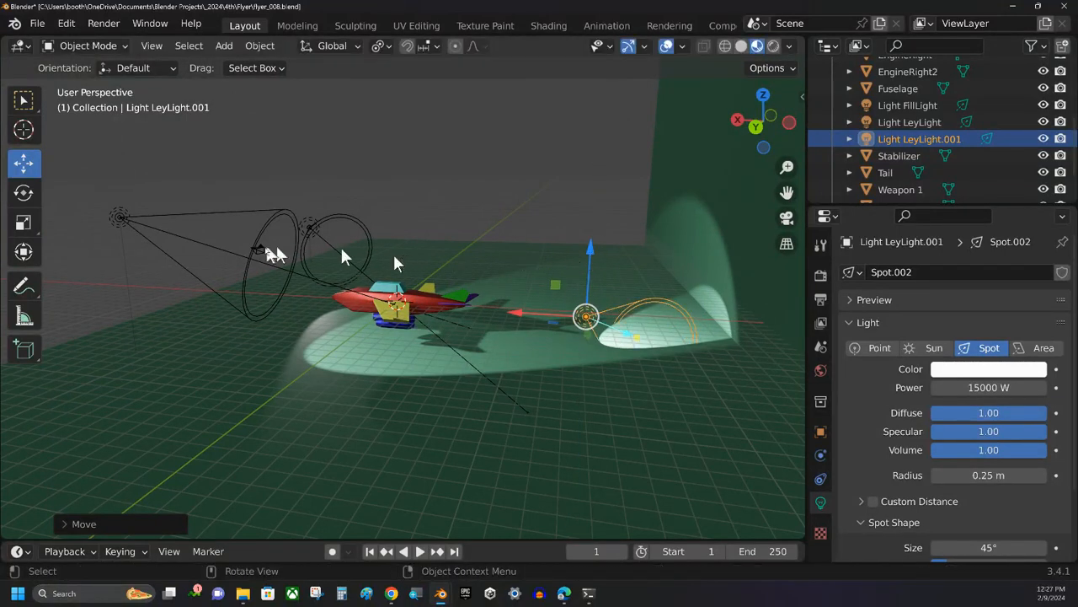
- Rotate Light LeyLight.001 about the vertical axis so its beam points forward at the aircraft's tail
click(24, 193)
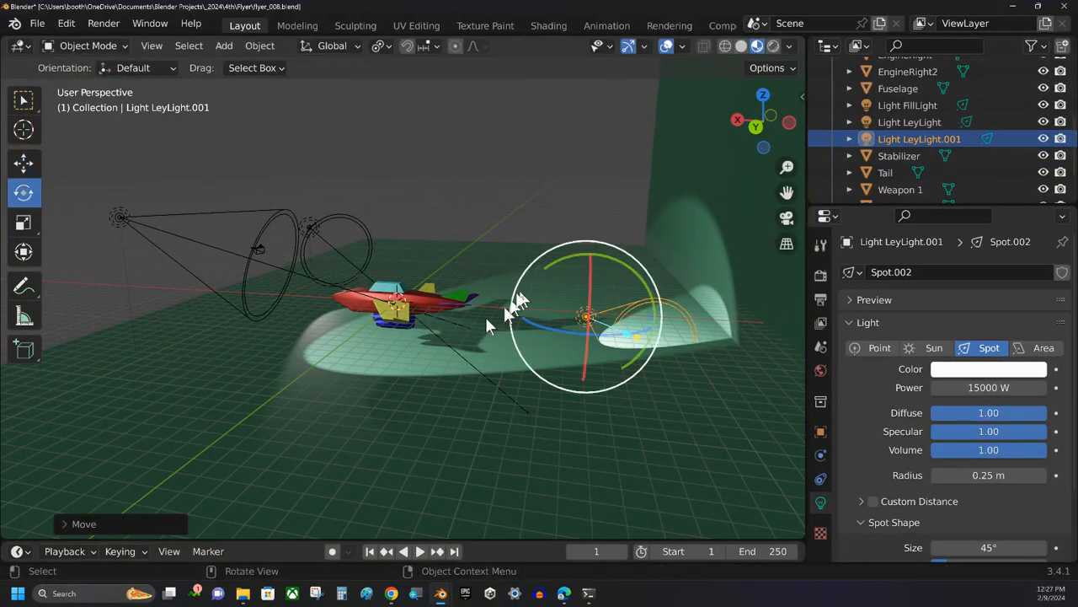
drag(541, 321, 631, 344)
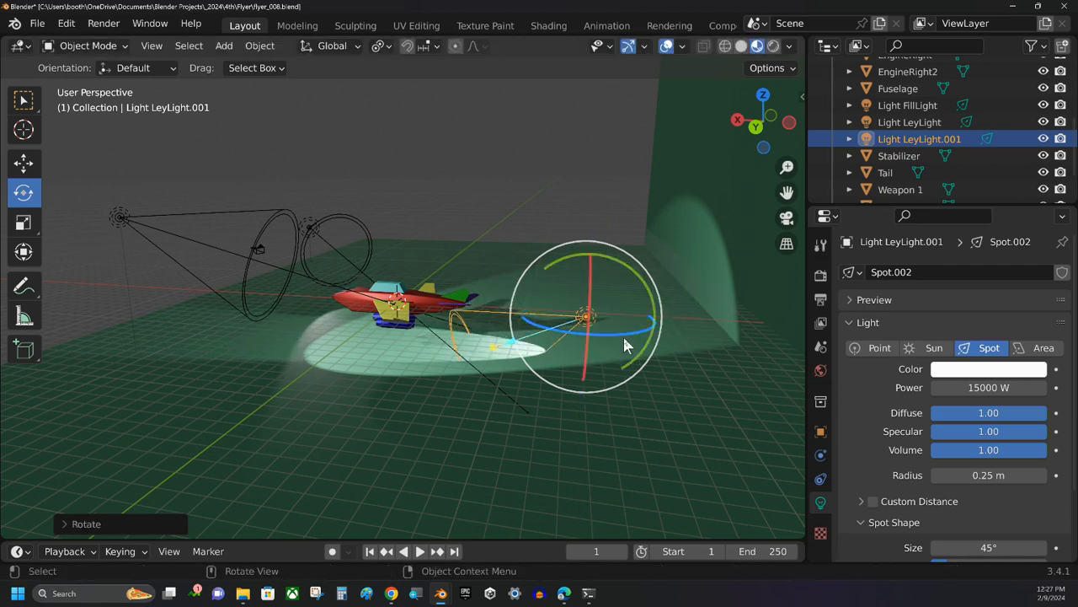
middle_drag(631, 345, 477, 430)
drag(380, 457, 385, 438)
right_click(385, 438)
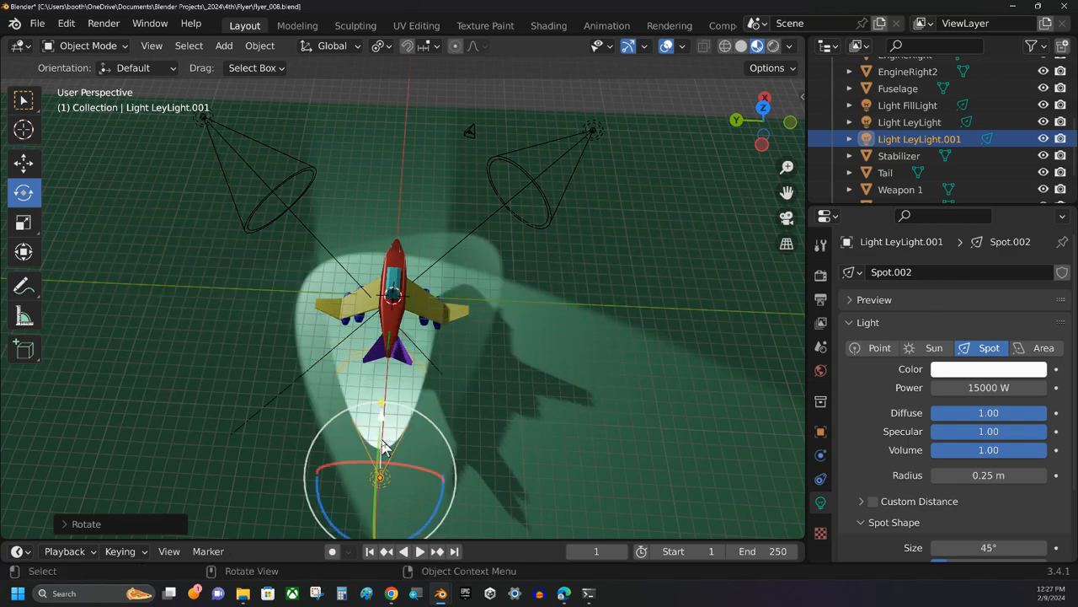
- Tilt the beam of Light LeyLight.001 upward toward the aircraft and turn it to line up with the fuselage
middle_drag(301, 438, 450, 361)
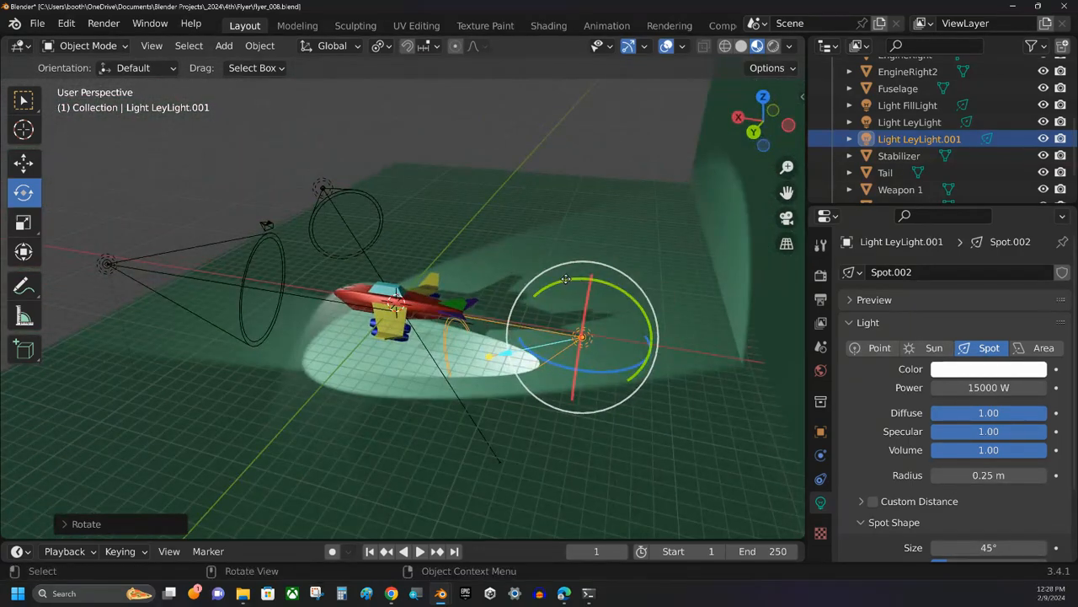
drag(566, 282, 599, 286)
middle_drag(598, 286, 665, 303)
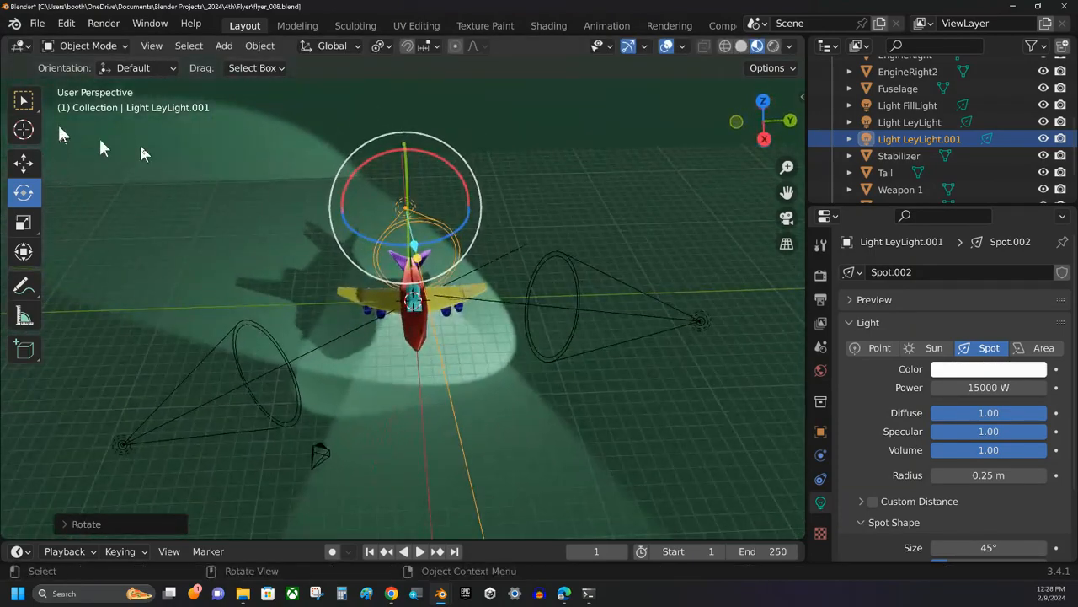
drag(386, 245, 379, 250)
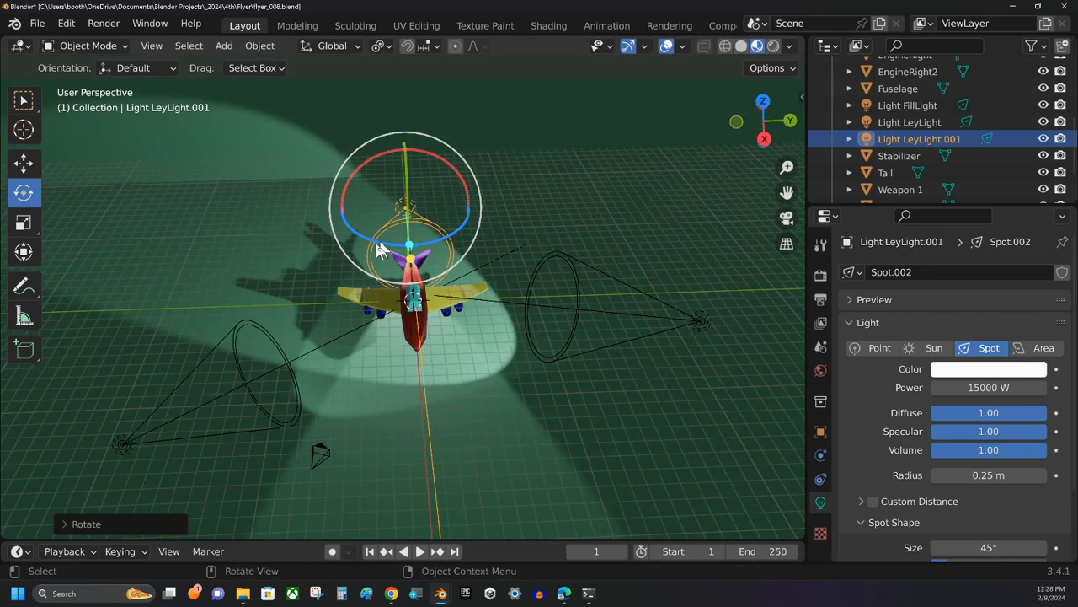
- Lower Light LeyLight.001 slightly and rotate its beam freely so it aims upward past the aircraft's tail
middle_drag(331, 349, 337, 284)
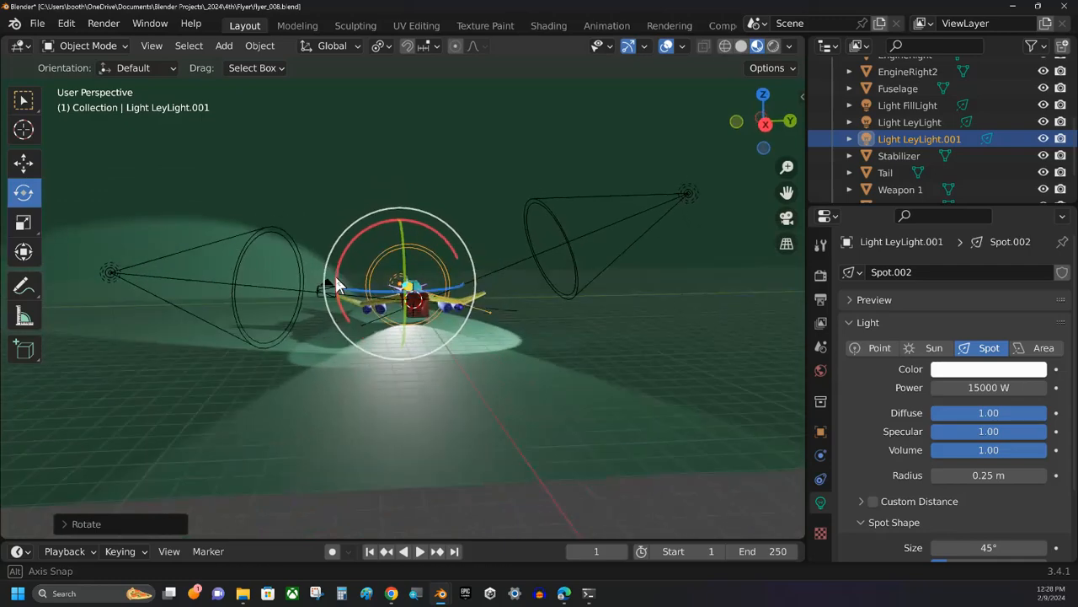
click(23, 162)
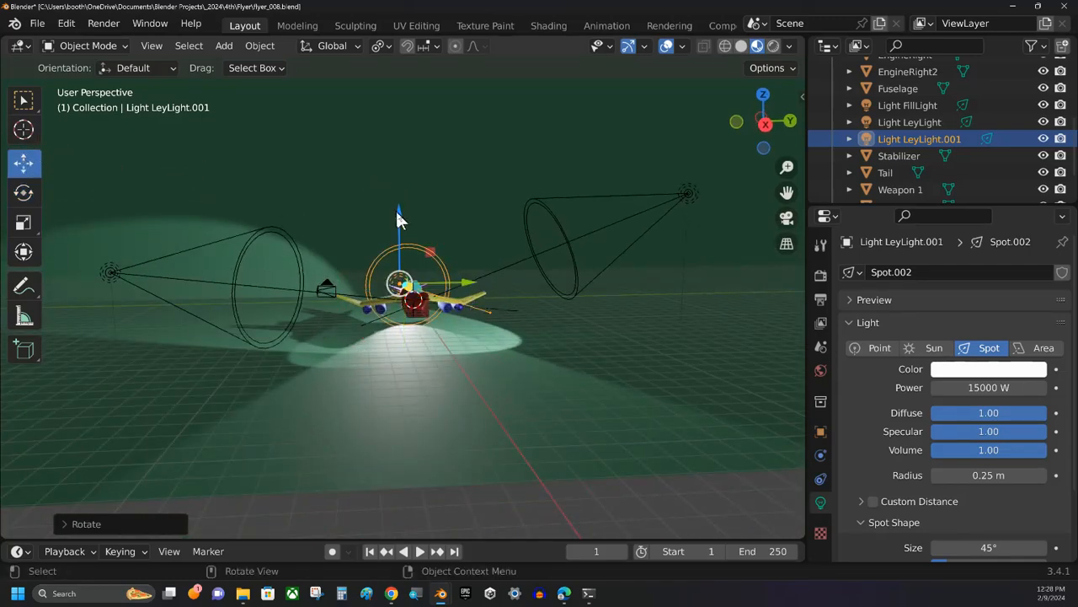
drag(396, 215, 399, 238)
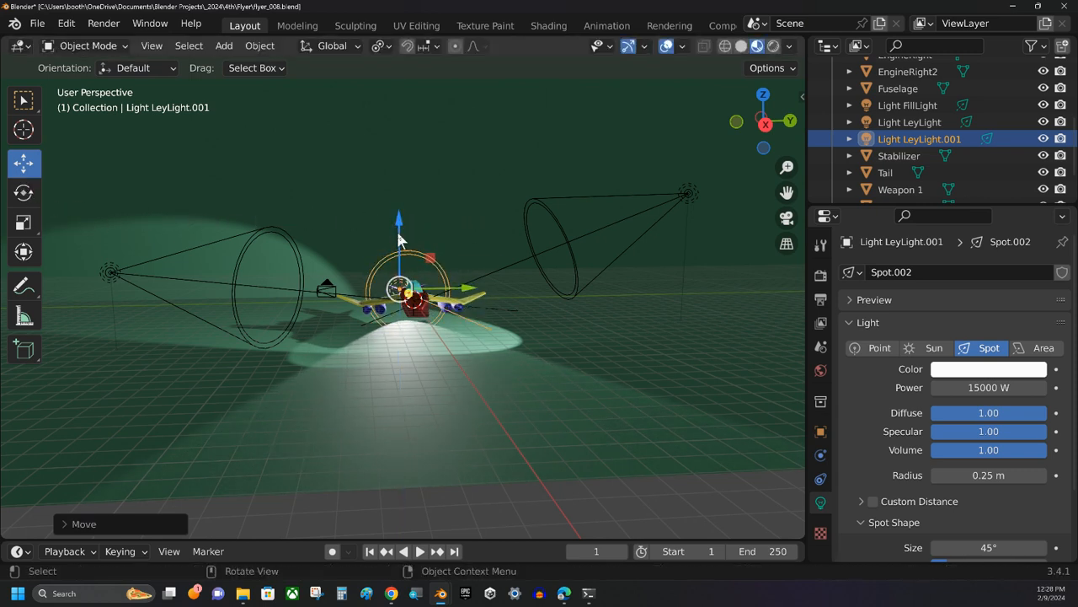
click(17, 198)
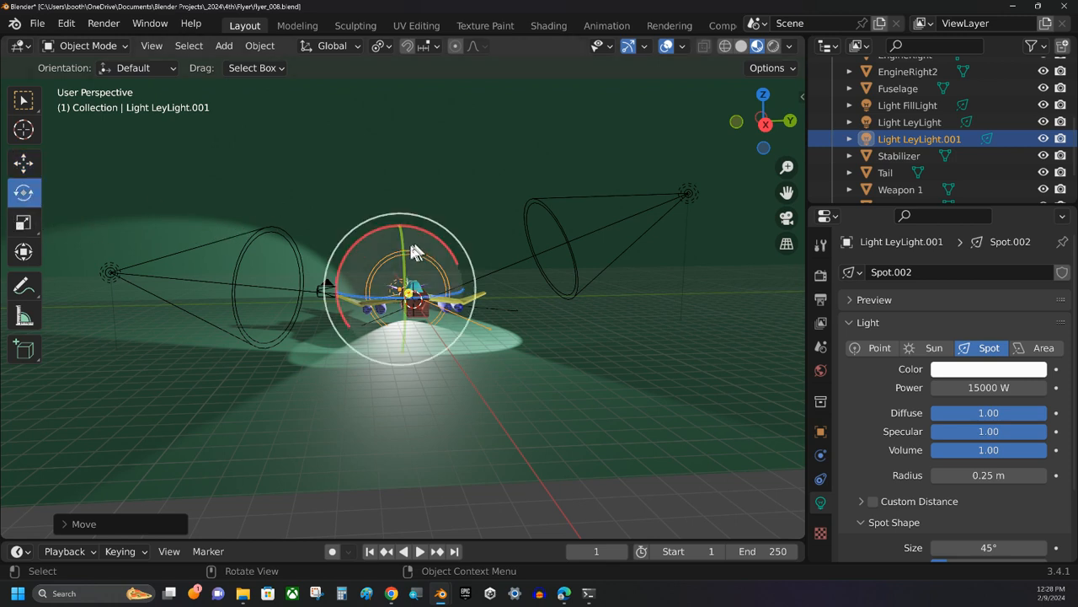
drag(399, 252, 399, 243)
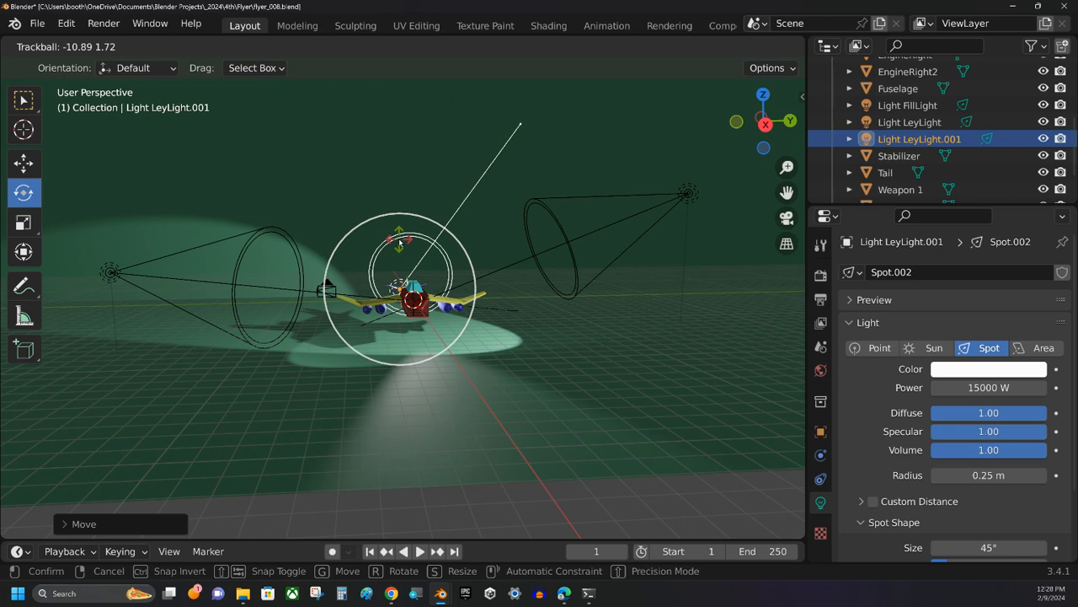
drag(399, 243, 399, 243)
- Move Light LeyLight.001 about 1.5 m along the X axis, closer to the aircraft's tail
middle_drag(399, 242, 496, 305)
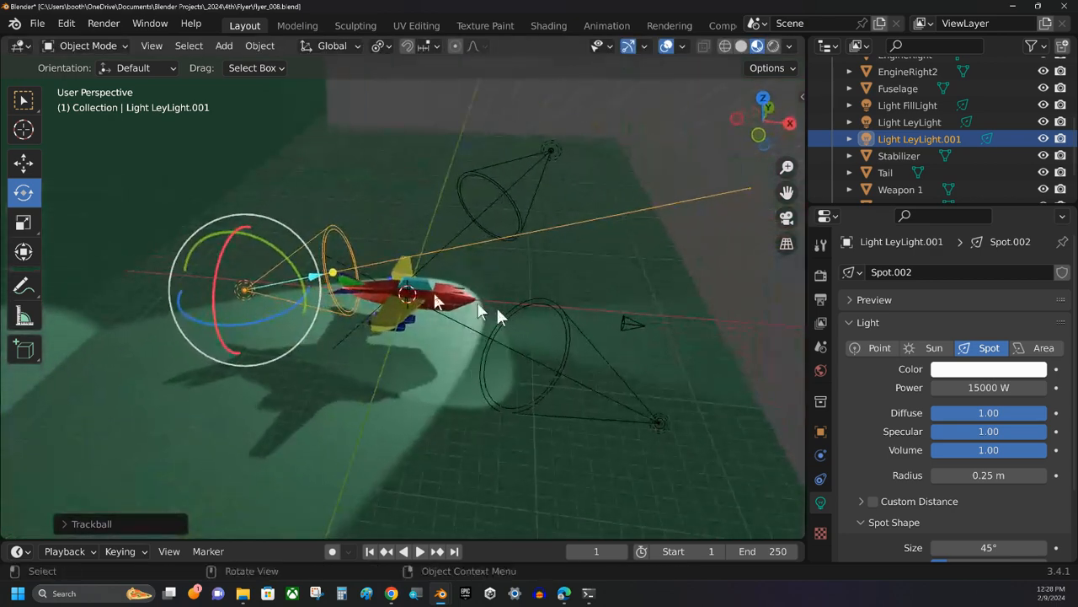
click(24, 163)
drag(304, 296, 318, 299)
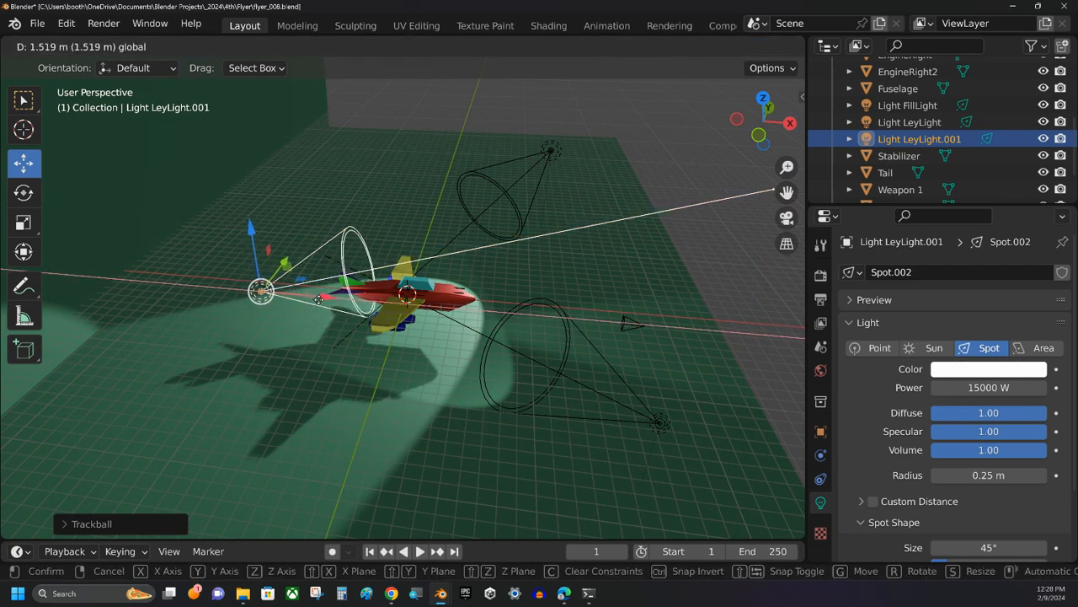
click(319, 299)
- Try a power of 1000 W for Light LeyLight.001 while viewing the aircraft through the camera
middle_drag(505, 337, 460, 320)
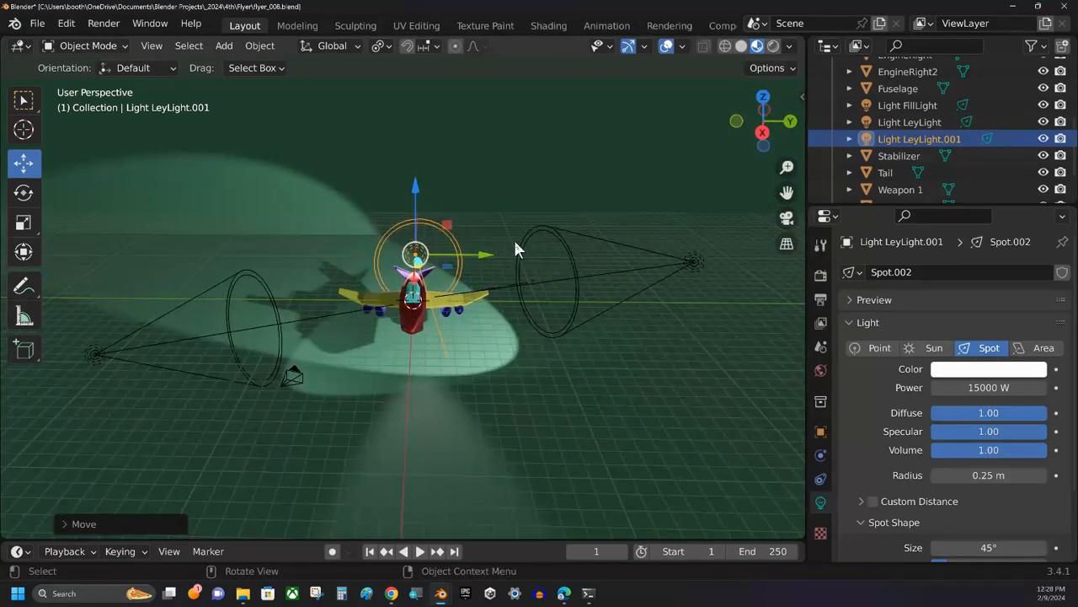
key(KP_0)
scroll(424, 299, up, 3)
scroll(424, 299, up, 3)
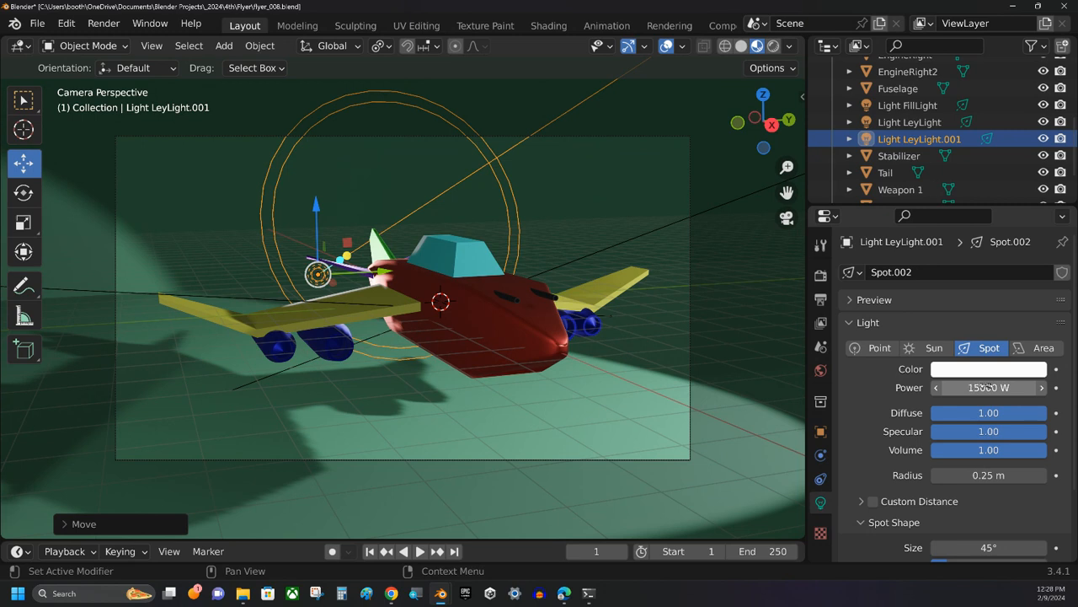
click(986, 385)
text(10)
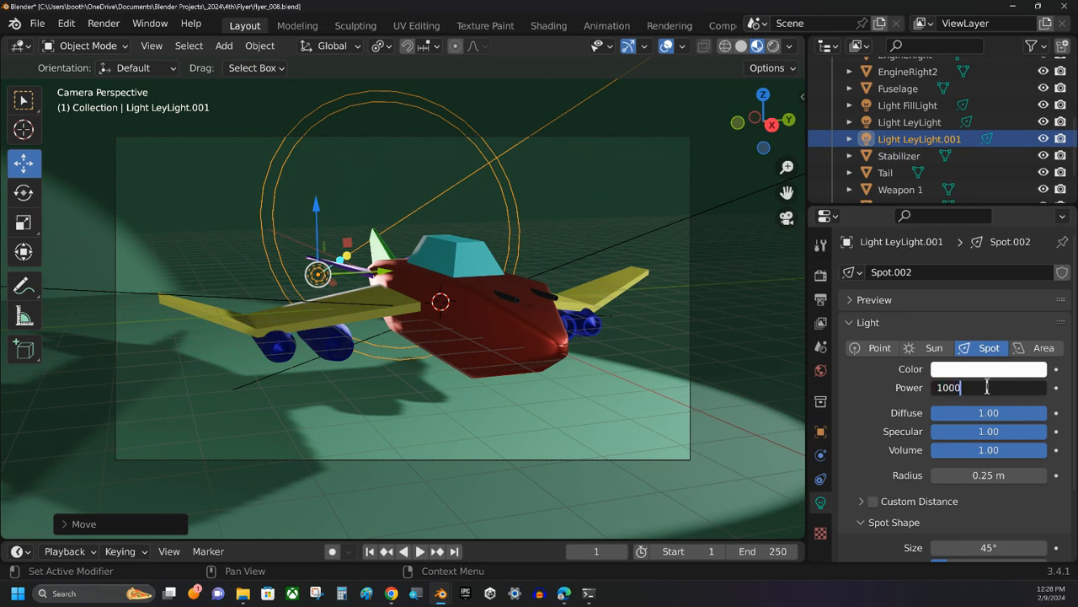
key(Return)
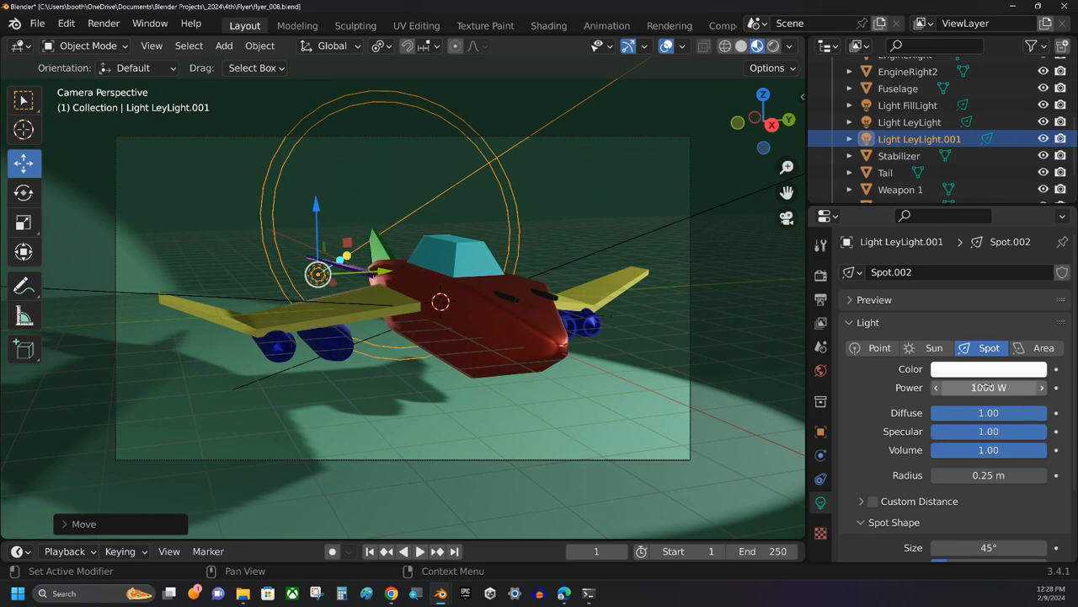
click(986, 386)
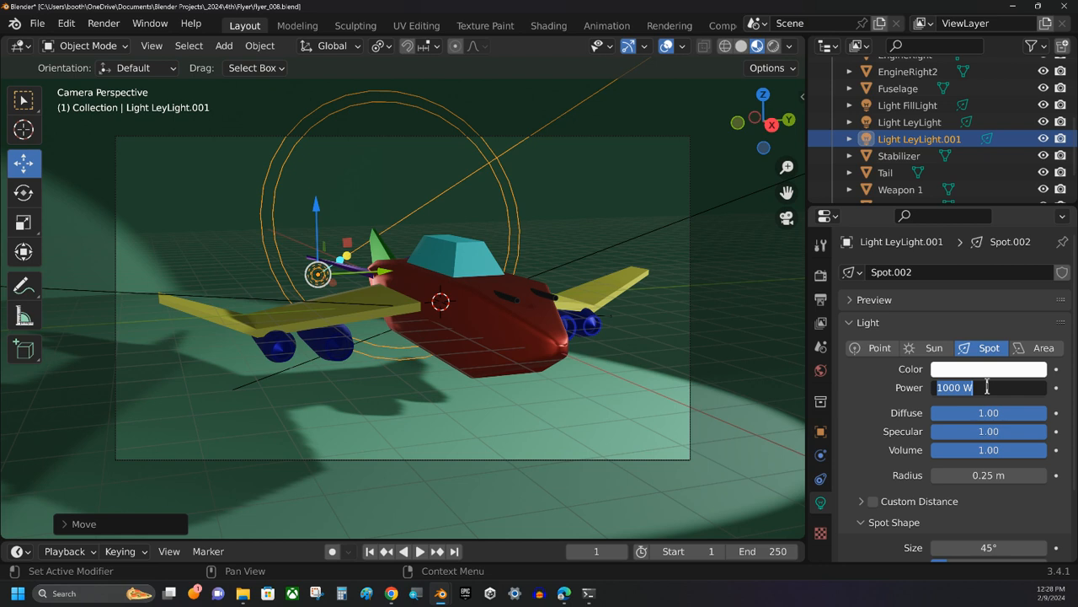
text(1)
key(Return)
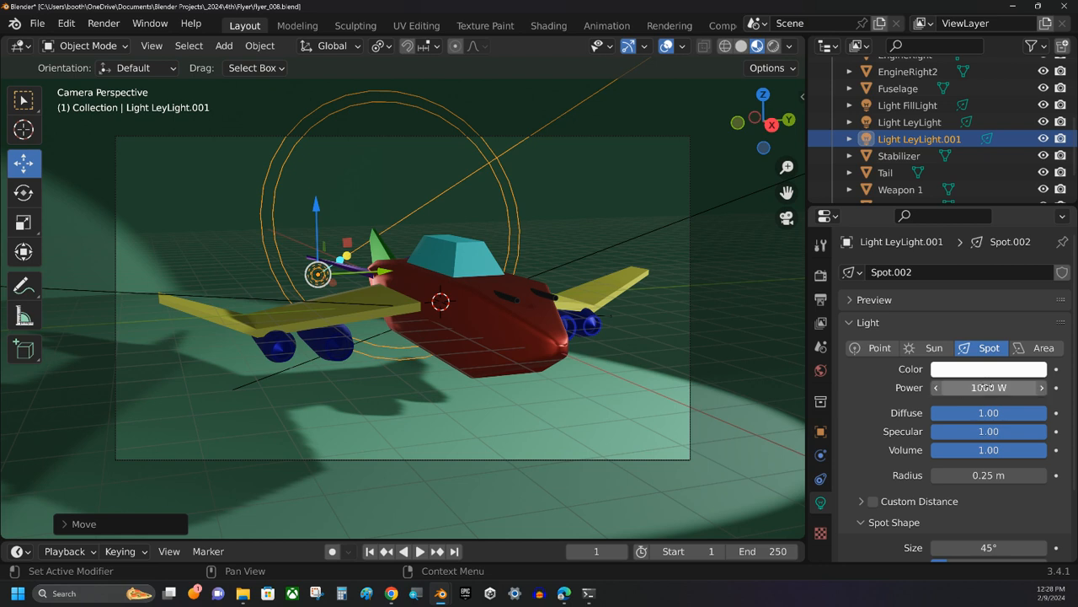
- Set the power of the Light LeyLight.001 spot light to 10000 W
click(987, 387)
text(1)
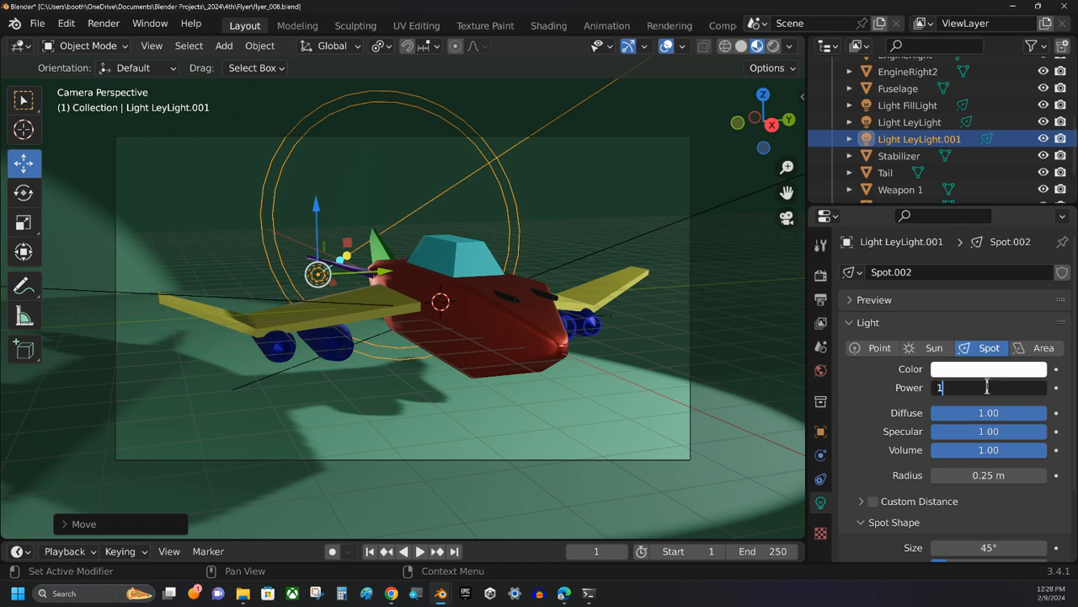
text(0000)
key(Return)
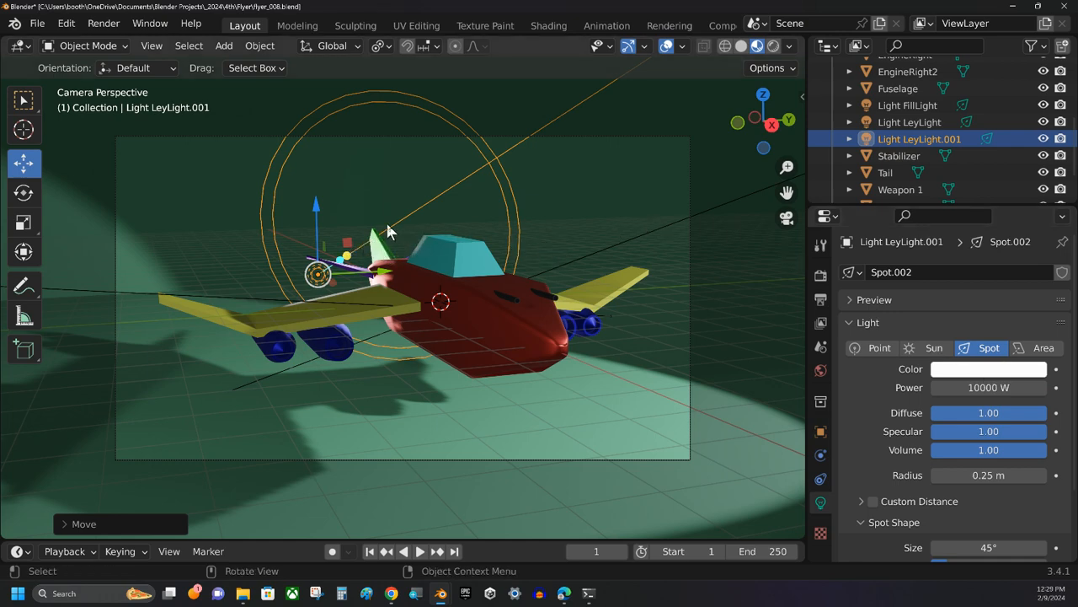
- Raise Light LeyLight.001 and move it farther back along the X axis behind the aircraft's tail
middle_drag(388, 231, 410, 268)
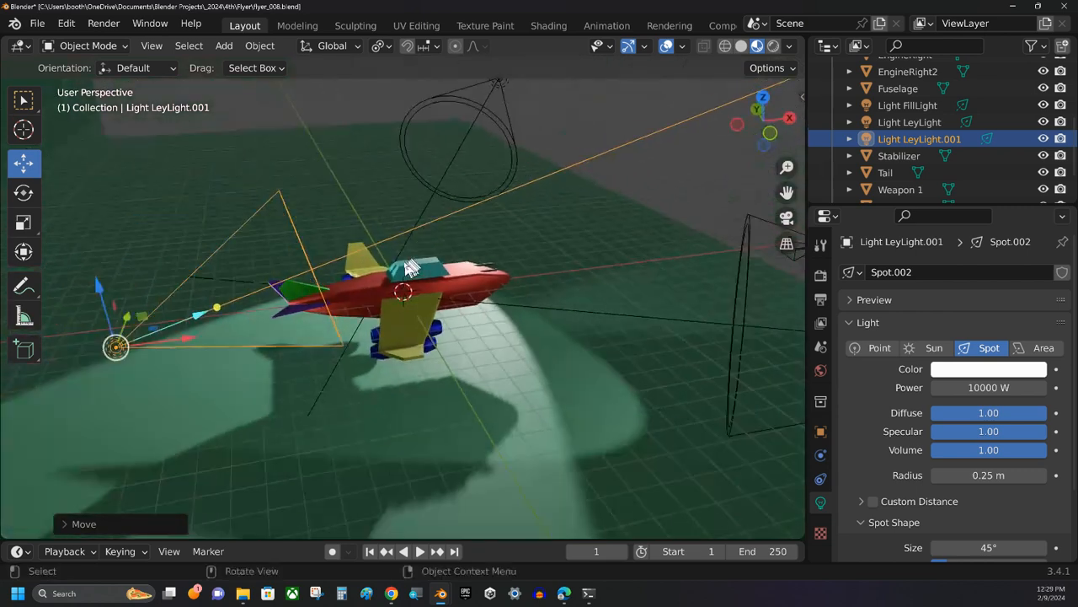
scroll(311, 264, down, 1)
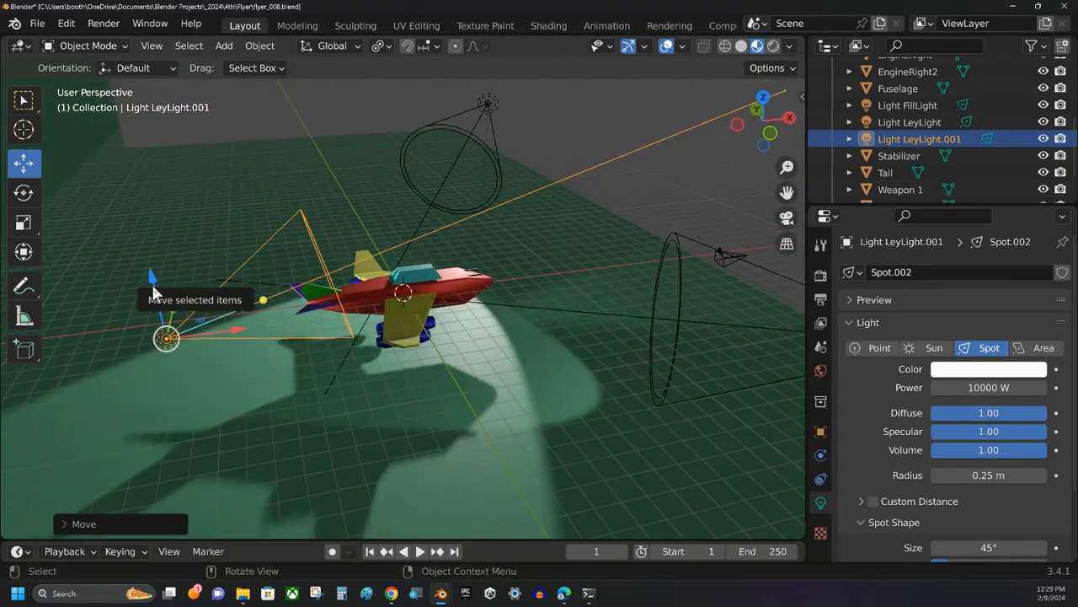
drag(152, 280, 155, 260)
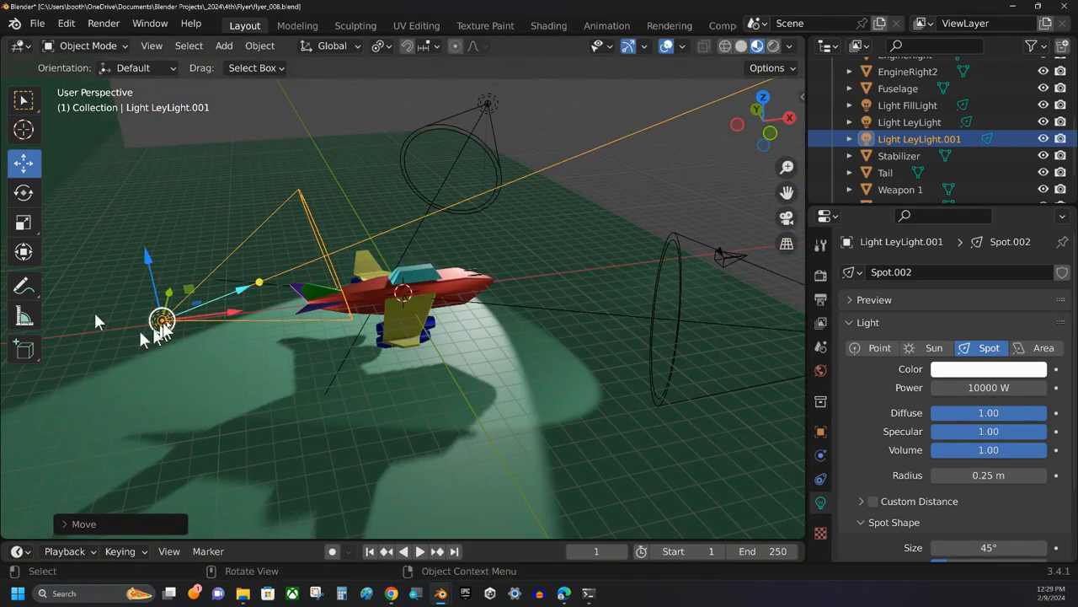
drag(228, 316, 105, 313)
- Tilt Light LeyLight.001 down toward the aircraft and turn it so its beam is centered along the fuselage
click(12, 190)
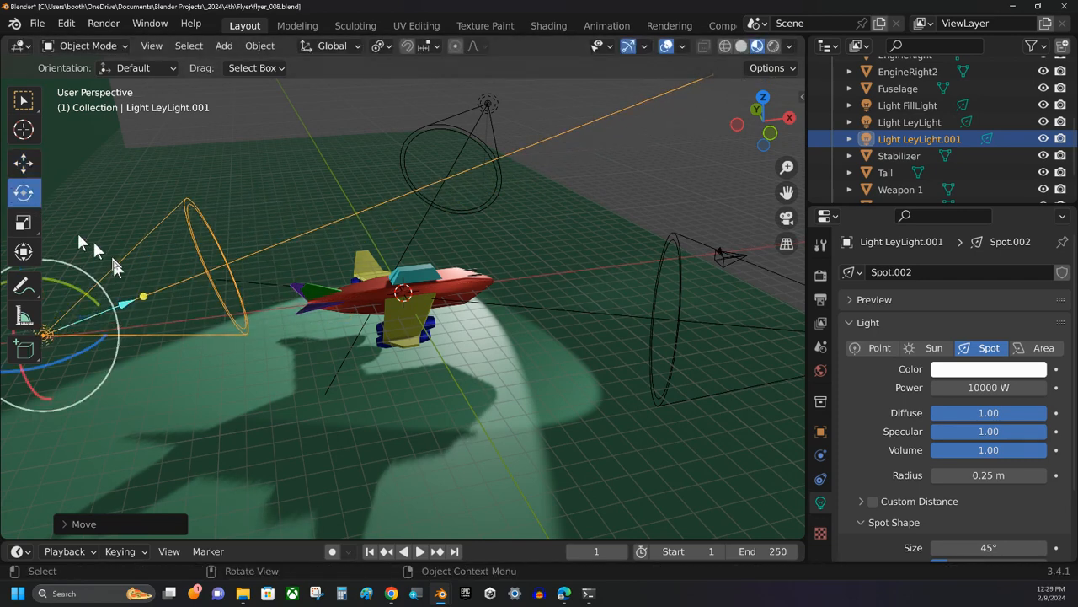
middle_drag(141, 291, 95, 397)
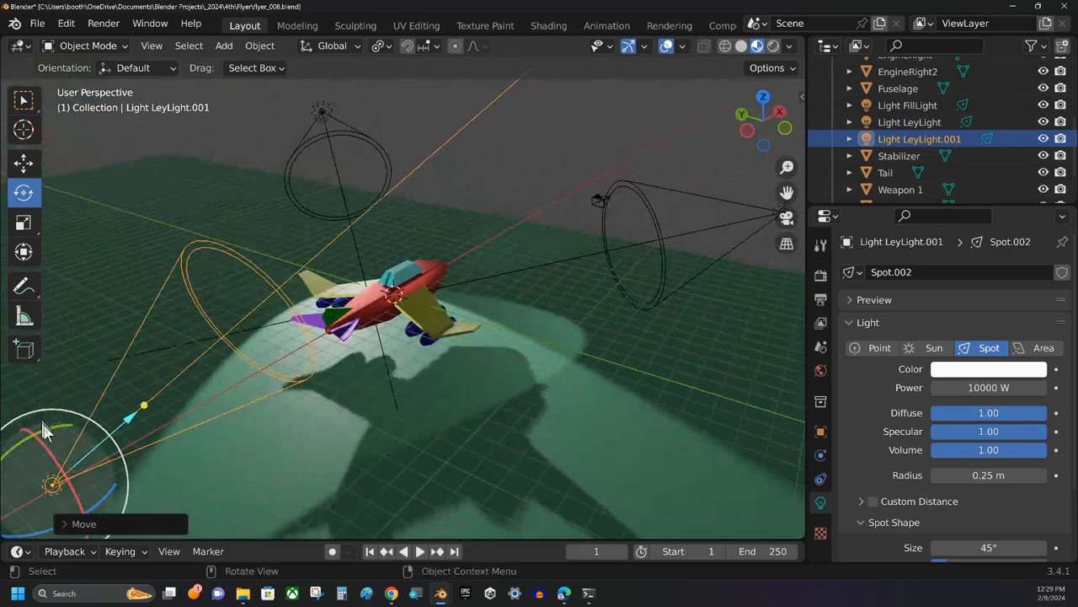
drag(45, 426, 70, 428)
middle_drag(326, 375, 109, 399)
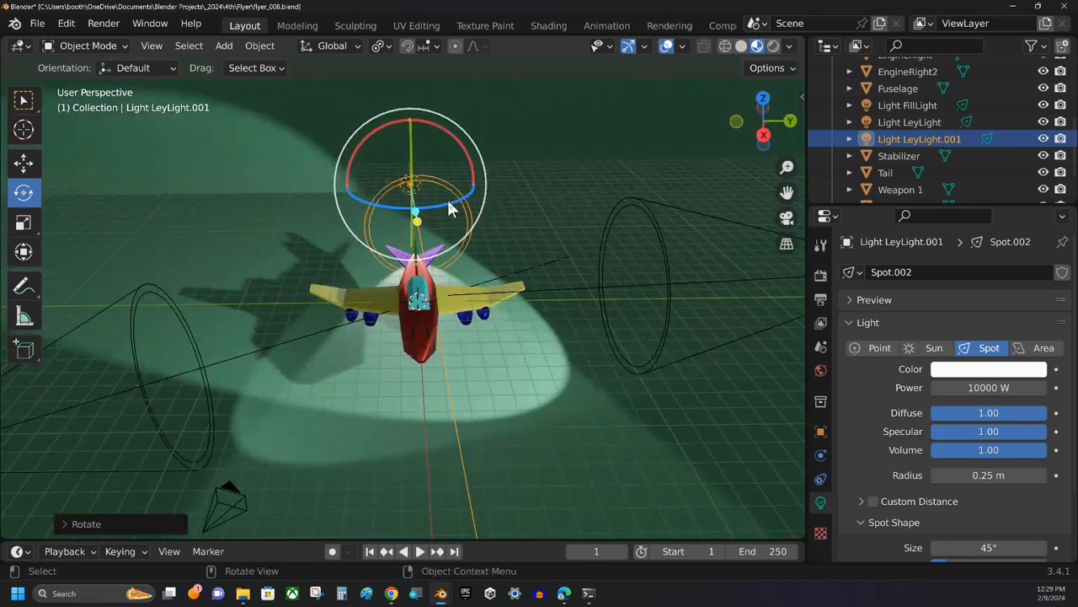
drag(449, 209, 445, 207)
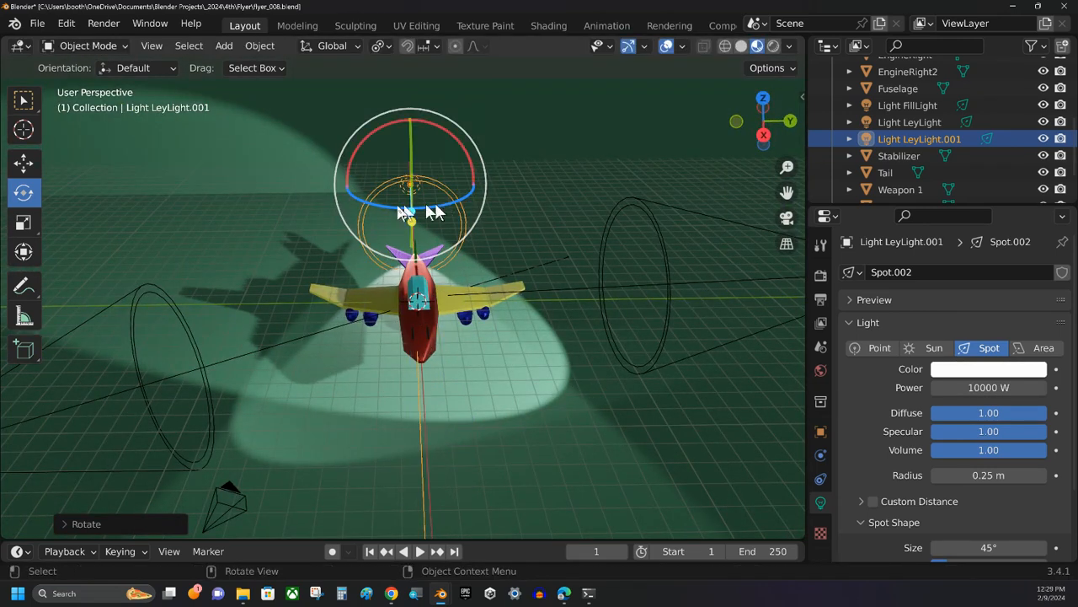
- In the camera view, lower Light LeyLight.001 slightly and shift it sideways along the Y axis behind the aircraft
middle_drag(330, 241, 364, 295)
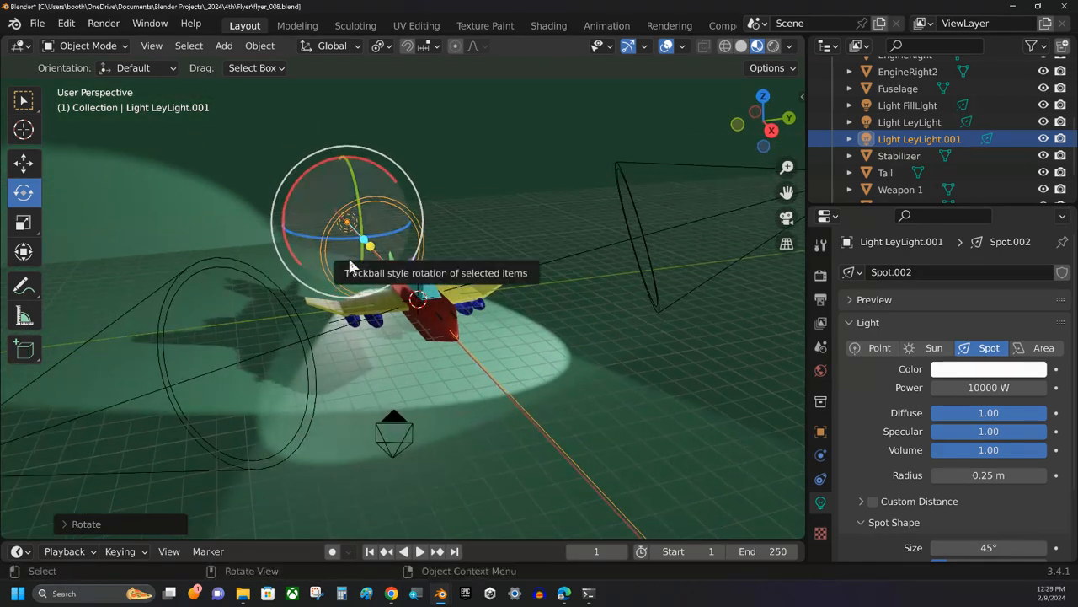
key(KP_0)
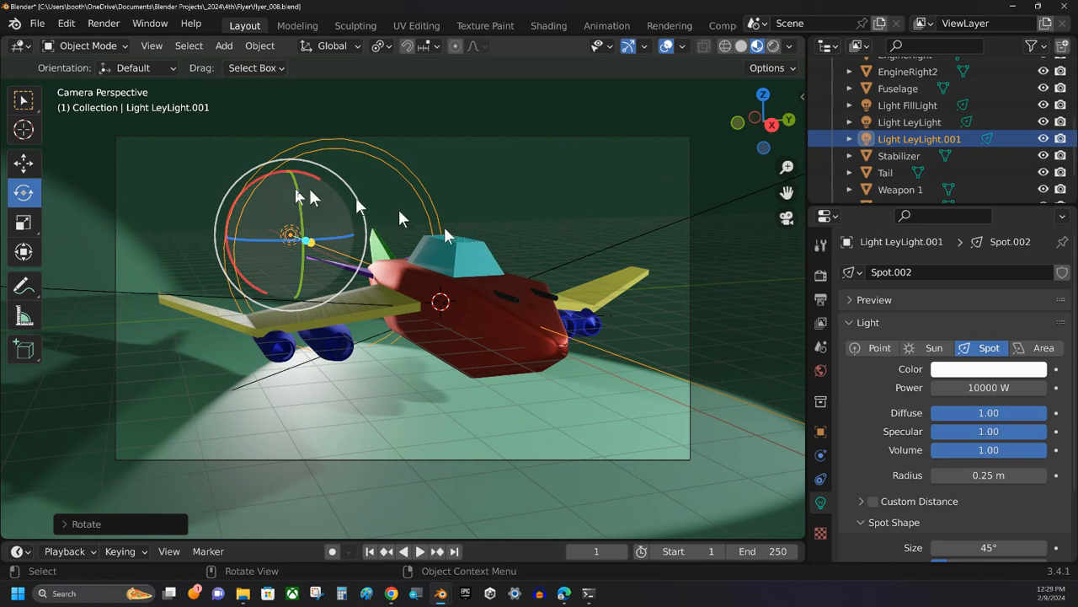
click(24, 162)
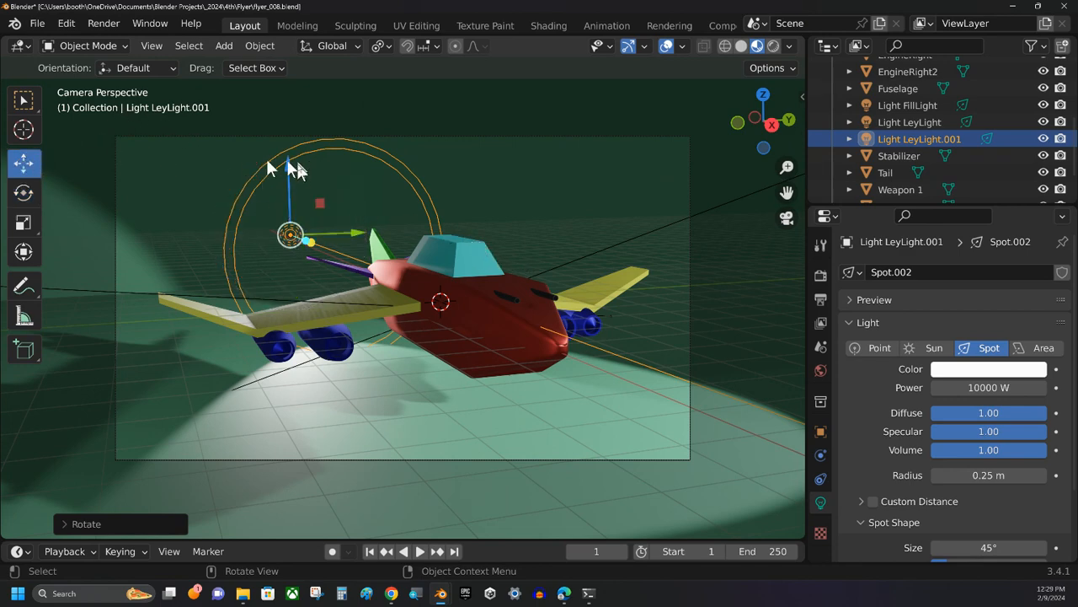
drag(289, 169, 298, 192)
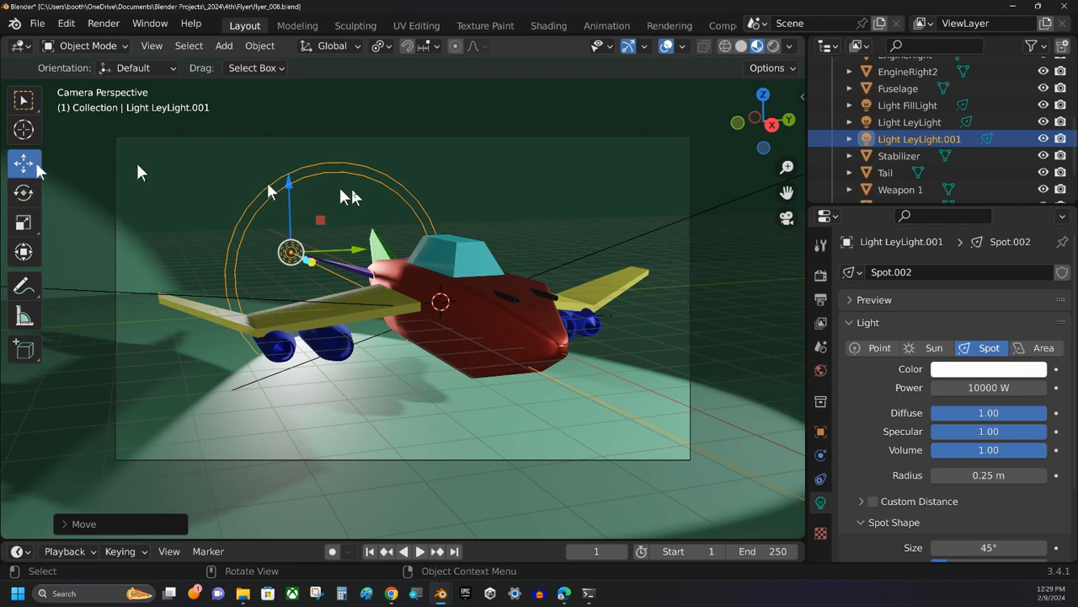
drag(357, 247, 439, 242)
middle_drag(442, 223, 255, 206)
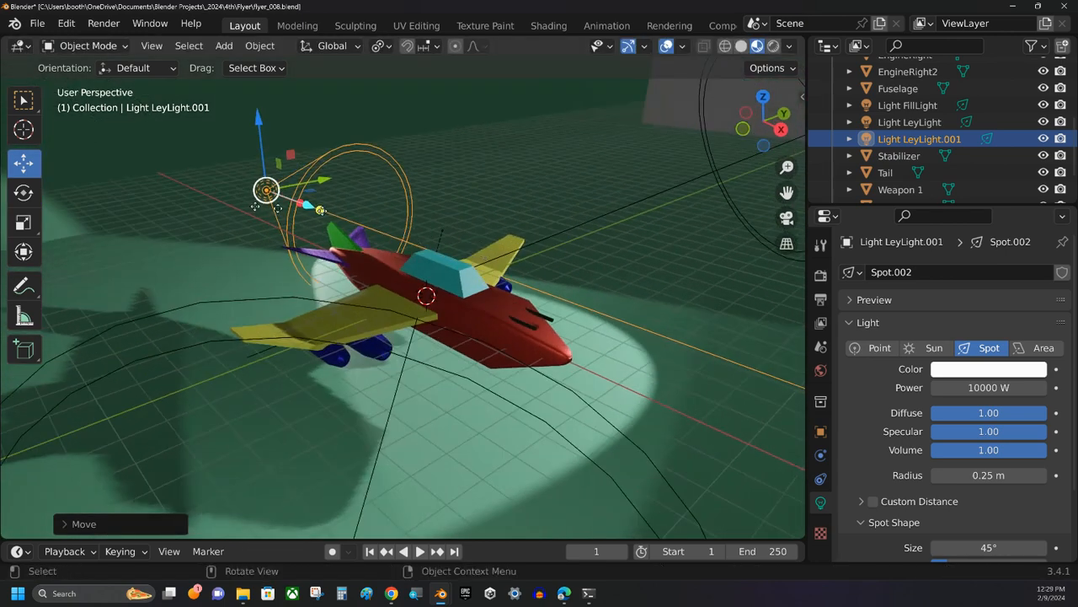
- Rotate Light LeyLight.001 downward so its beam falls on the aircraft's near wing and the floor, and check it through the camera
click(23, 192)
drag(305, 200, 241, 215)
right_click(294, 202)
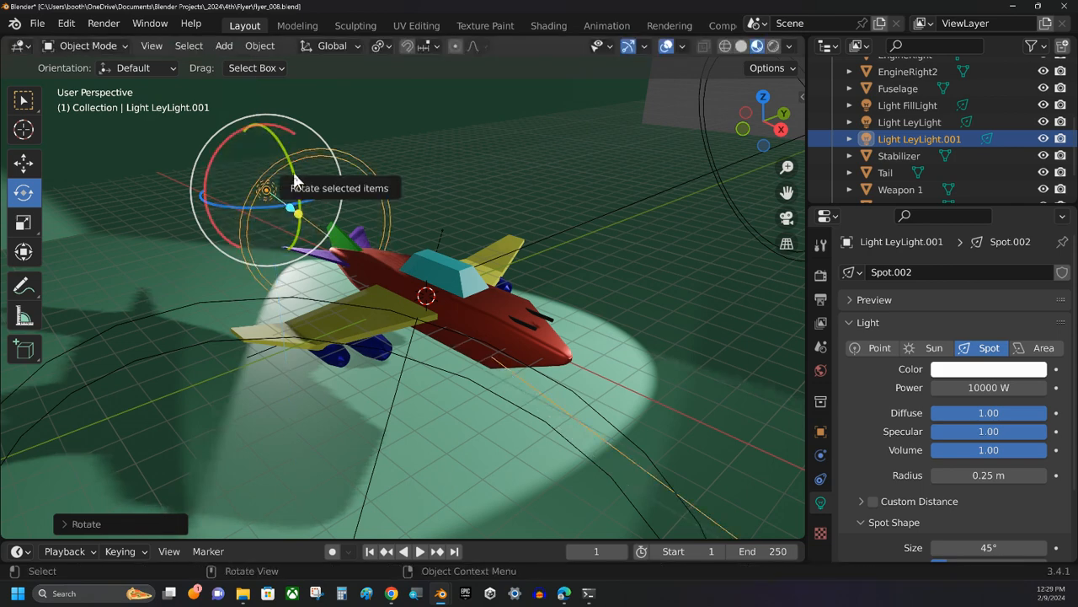
mouse_move(289, 180)
mouse_down()
mouse_move(287, 162)
mouse_move(295, 176)
mouse_up()
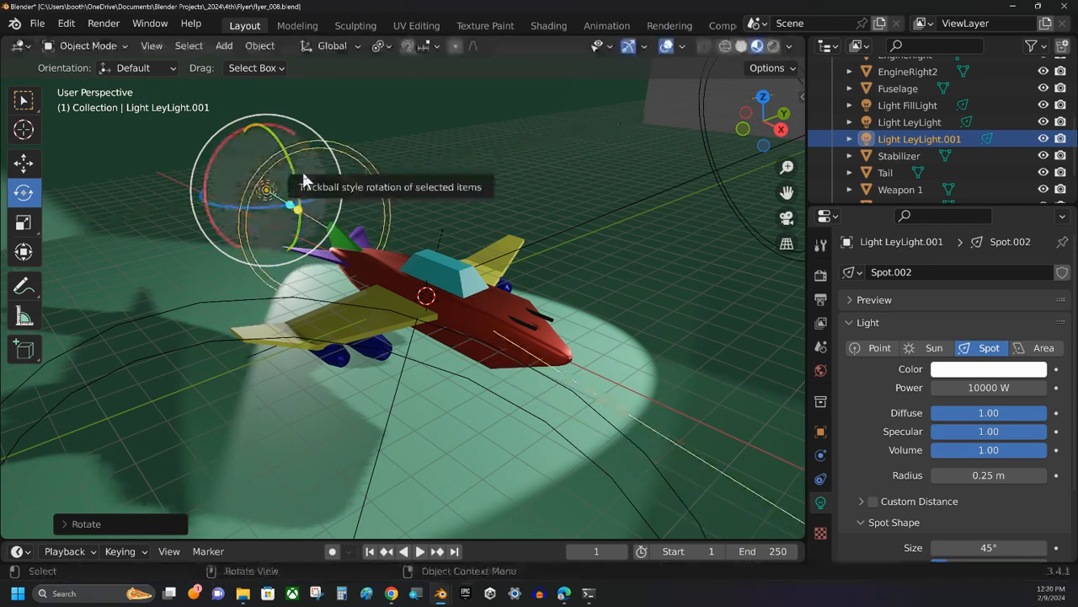
key(KP_0)
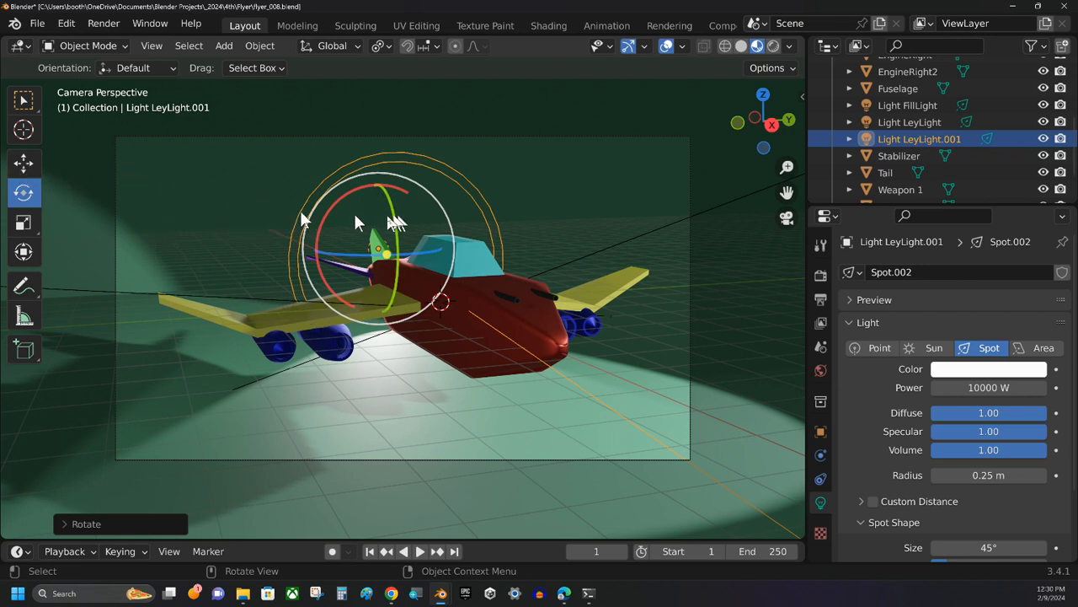
- In the camera view, rotate Light LeyLight.001 upward so its beam points above the aircraft
drag(396, 226, 393, 198)
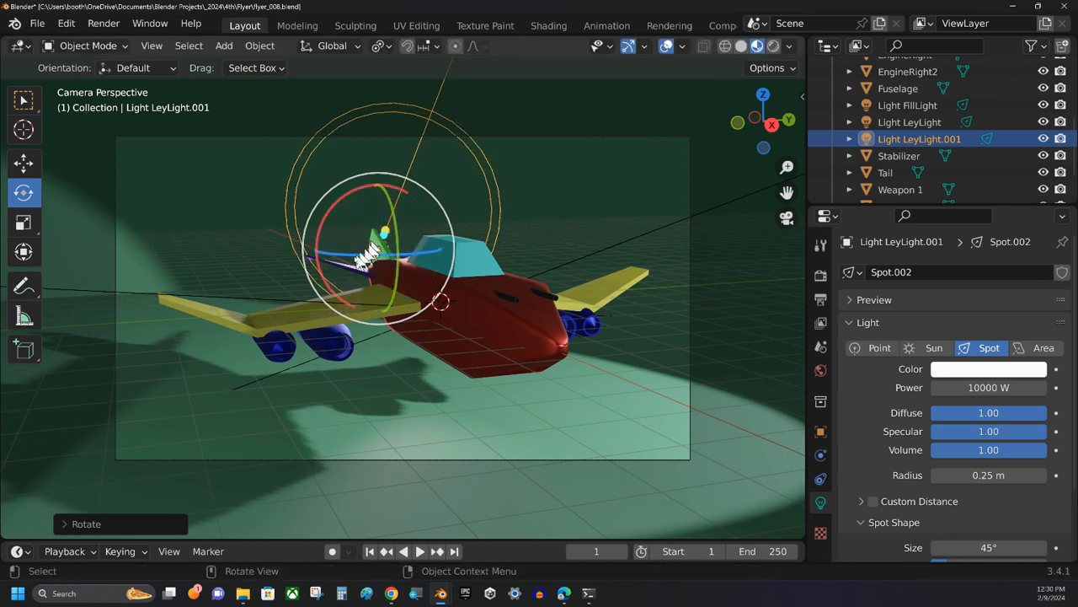
click(160, 237)
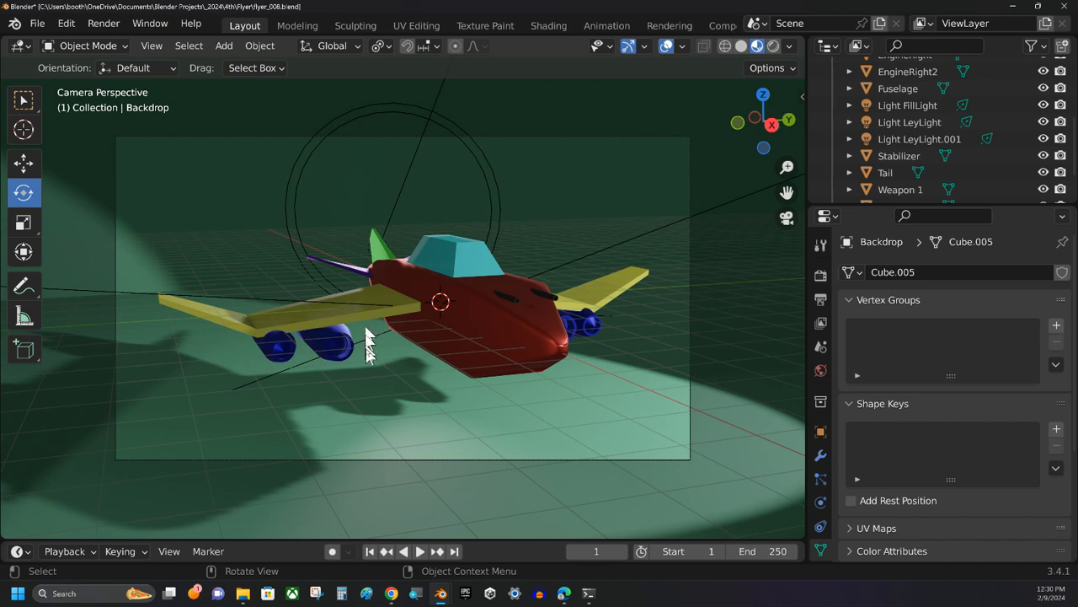
scroll(231, 232, down, 3)
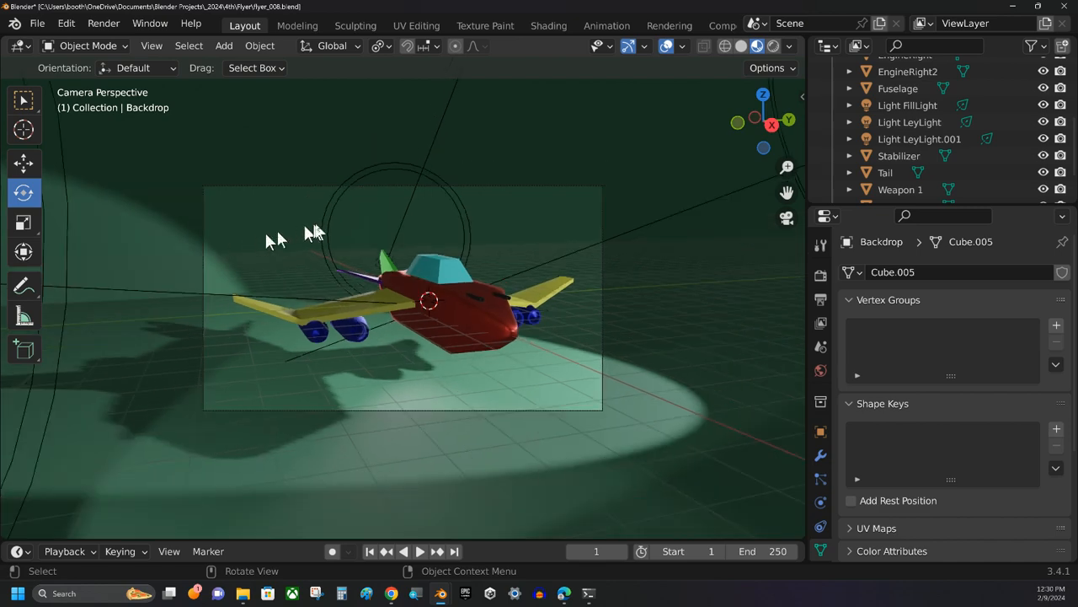
- Select Light LeyLight.001 behind the tail, tilt it back down toward the aircraft, and return to the camera view
middle_drag(276, 232, 335, 219)
click(322, 198)
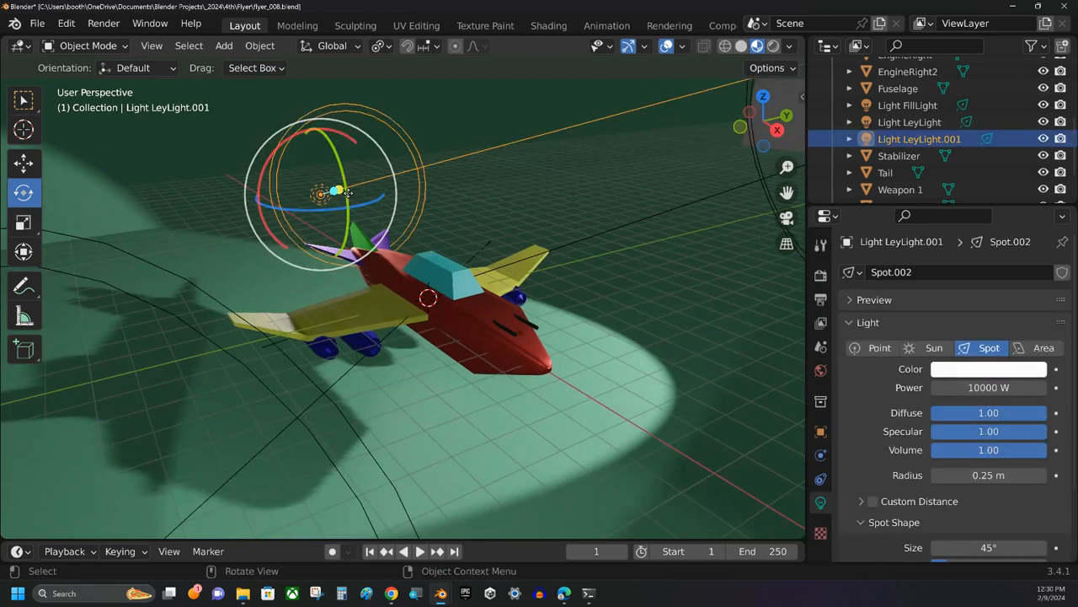
mouse_move(346, 201)
mouse_down()
mouse_move(354, 195)
mouse_move(334, 216)
mouse_up()
middle_drag(354, 232, 316, 221)
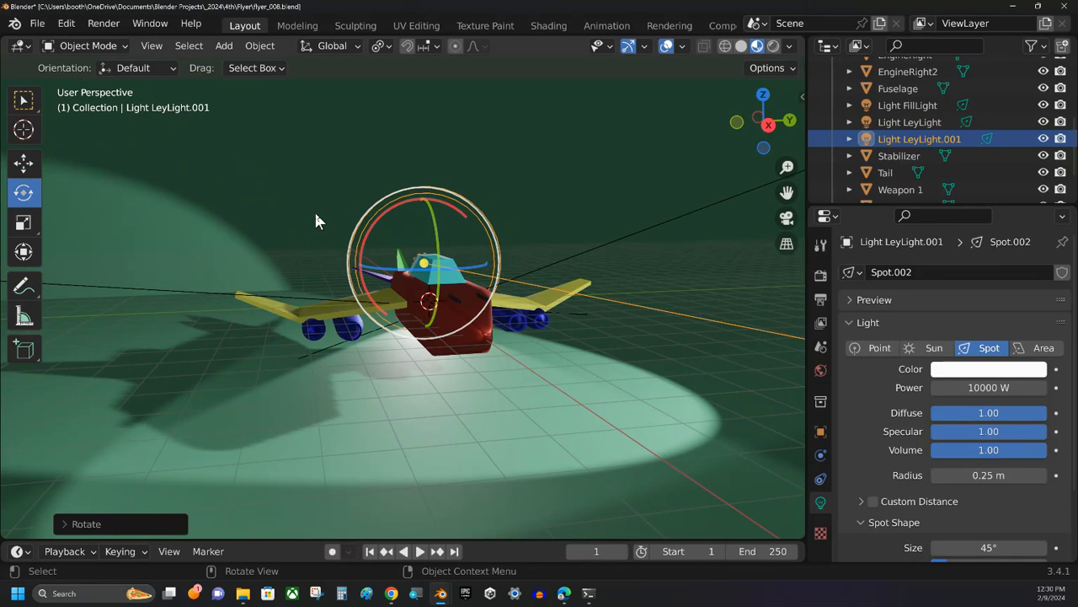
key(ctrl+alt+KP_0)
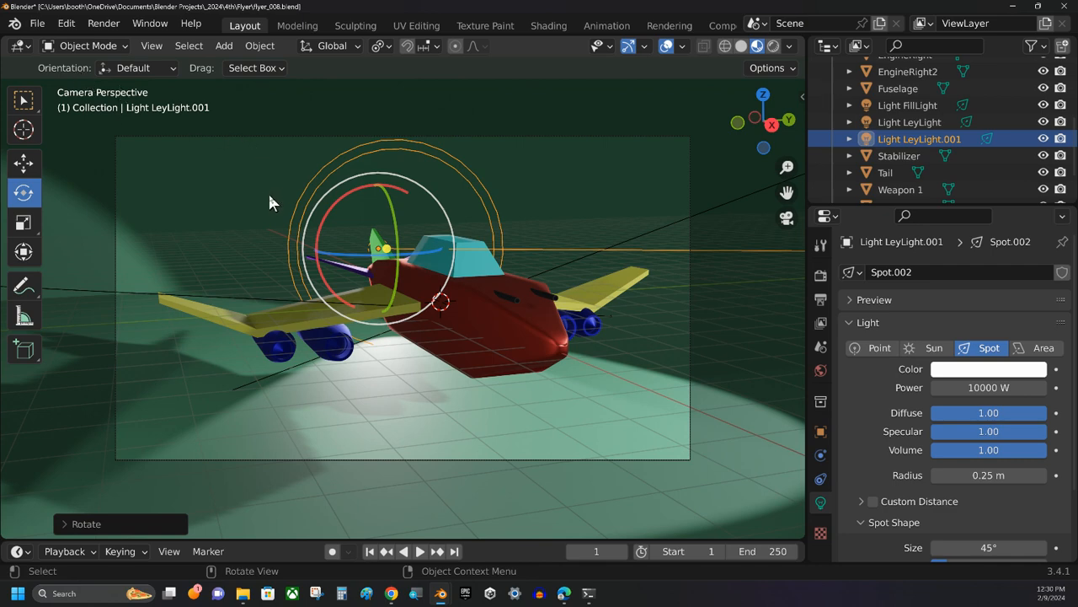
- Save the scene as a new incremented version named flyer_009.blend
click(37, 24)
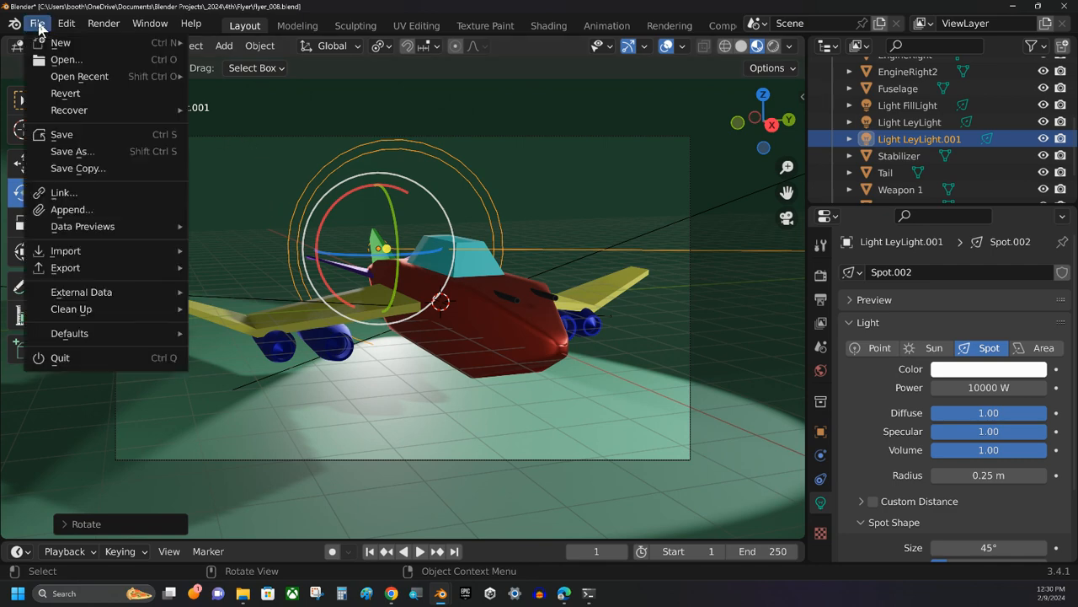
click(72, 152)
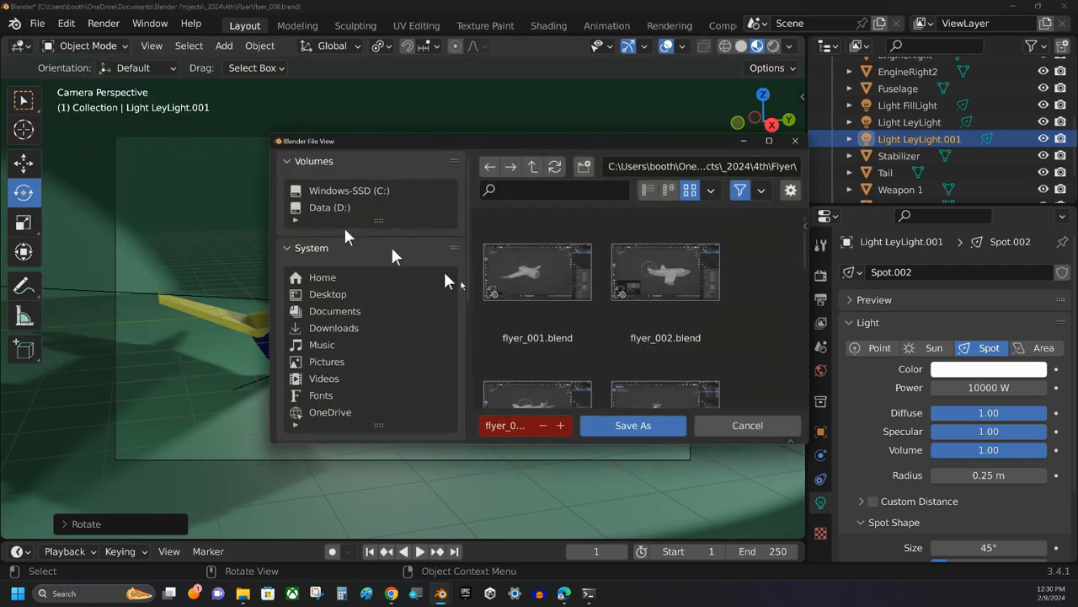
click(561, 427)
click(593, 428)
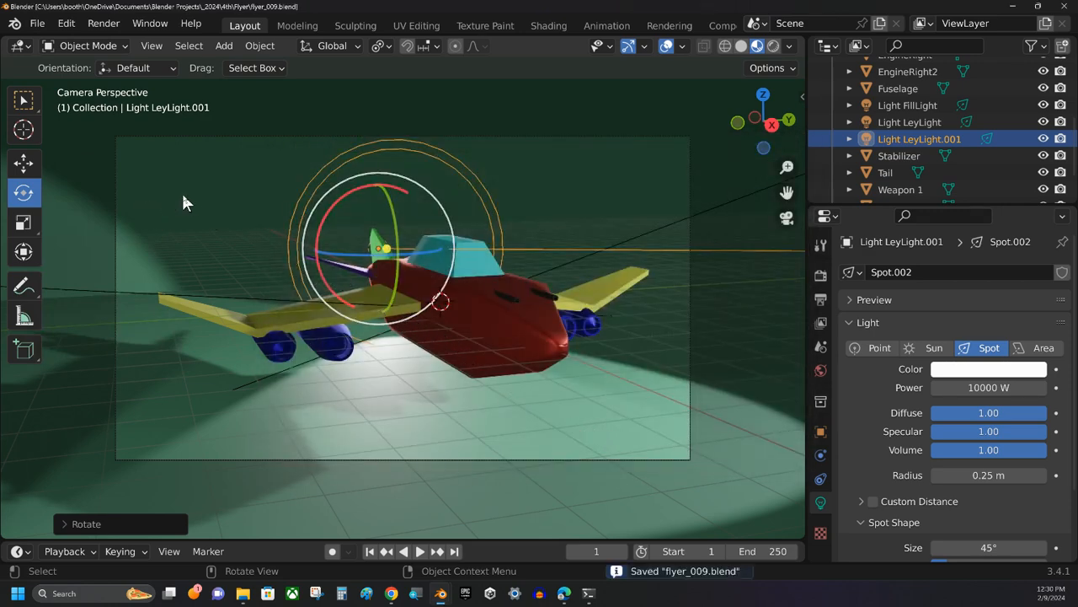
- Rename Light LeyLight.001 as Light RimLight
middle_drag(187, 205, 383, 229)
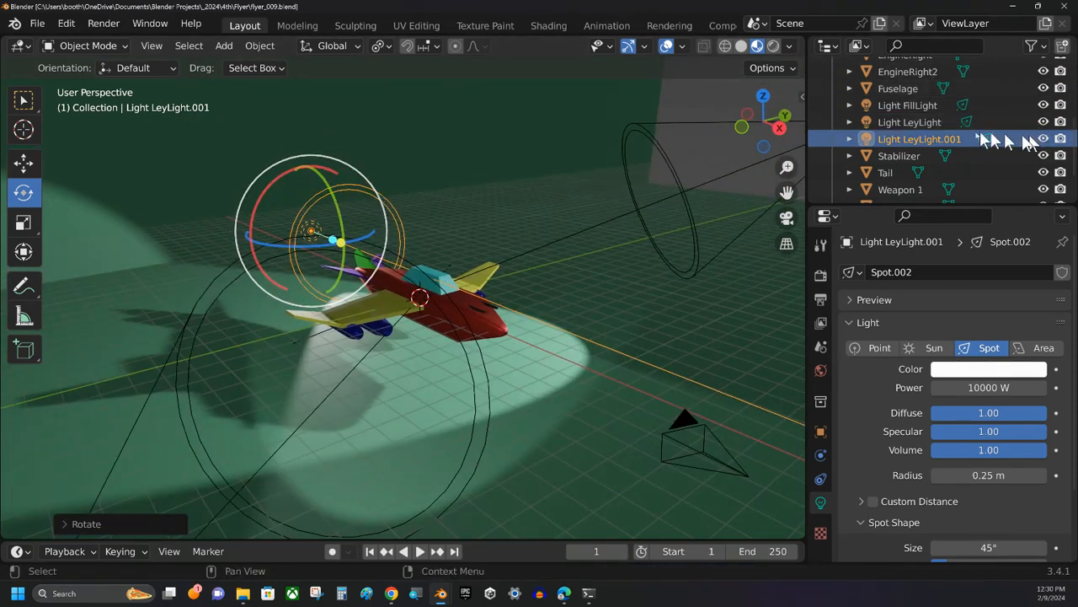
double_click(923, 139)
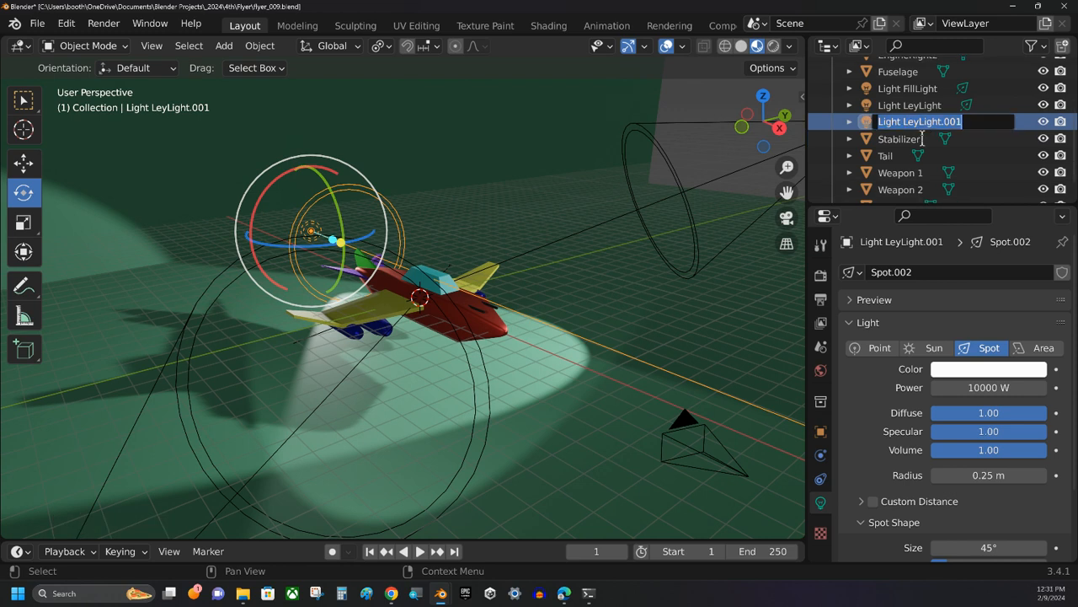
text(Light Ri)
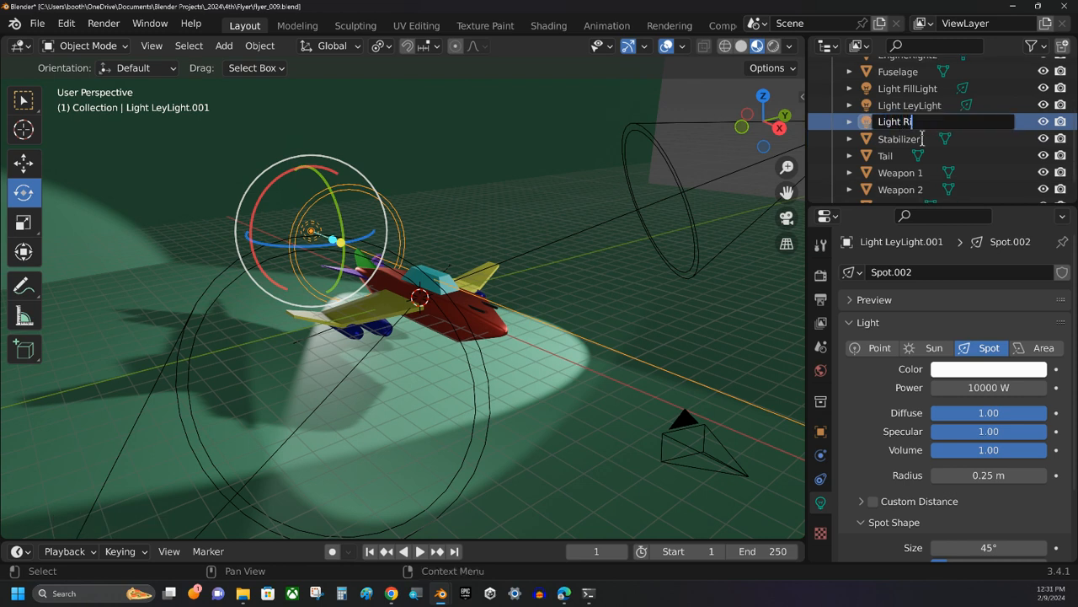
text(mLight)
key(Return)
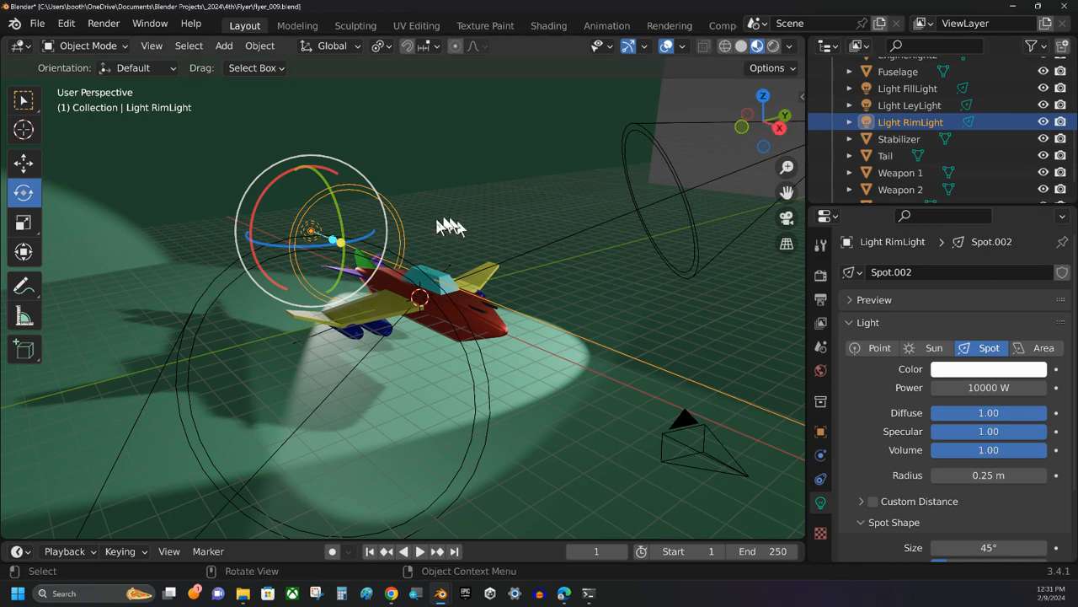
- Hide Light RimLight, Light LeyLight and Light FillLight in the viewport
middle_drag(324, 240, 337, 243)
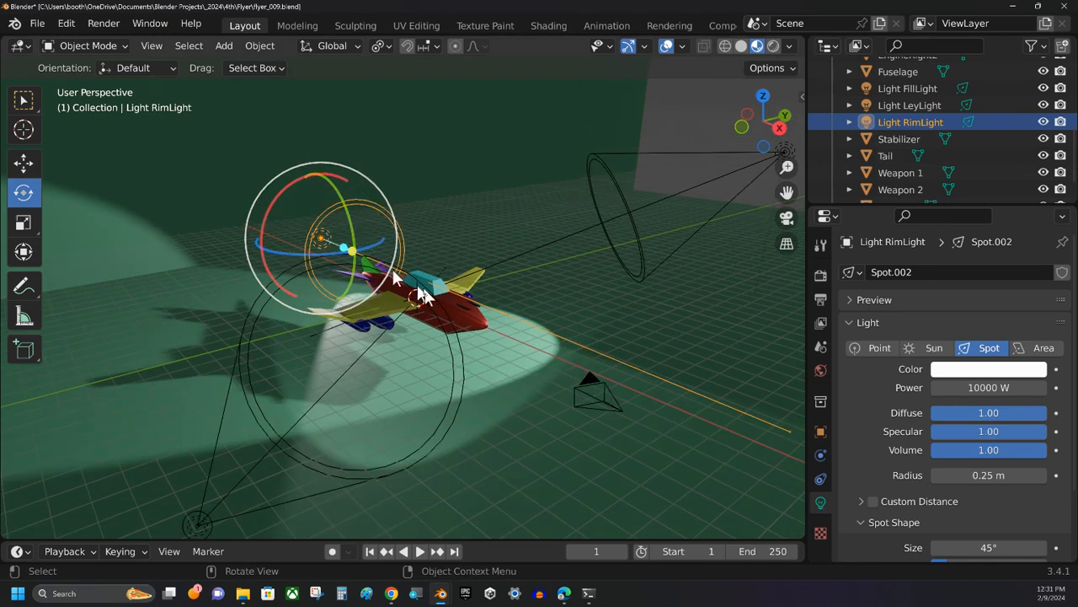
click(1045, 122)
click(1045, 105)
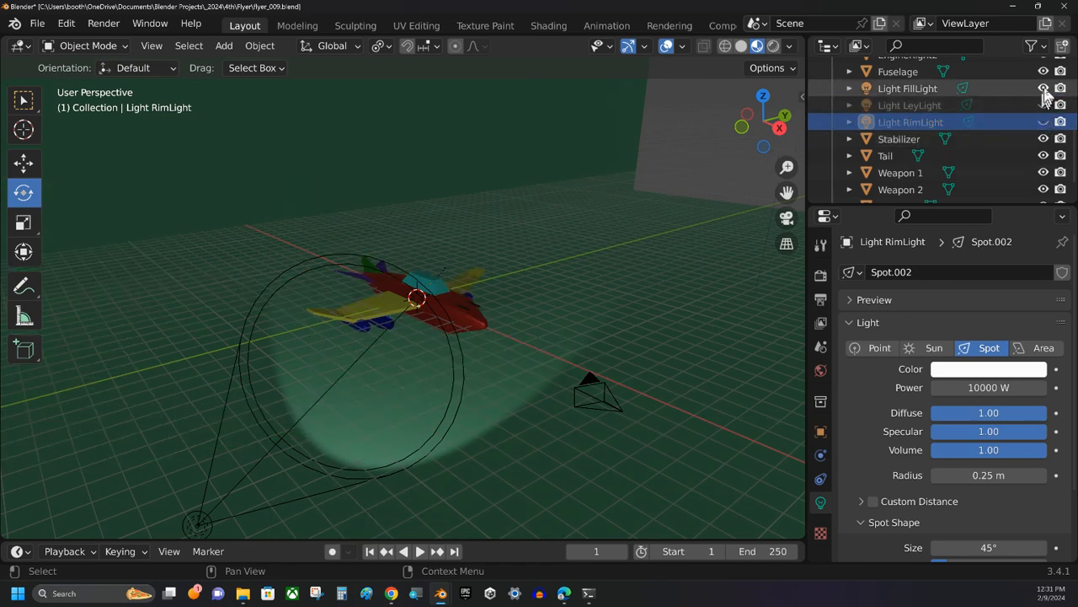
click(1044, 88)
scroll(1042, 148, down, 1)
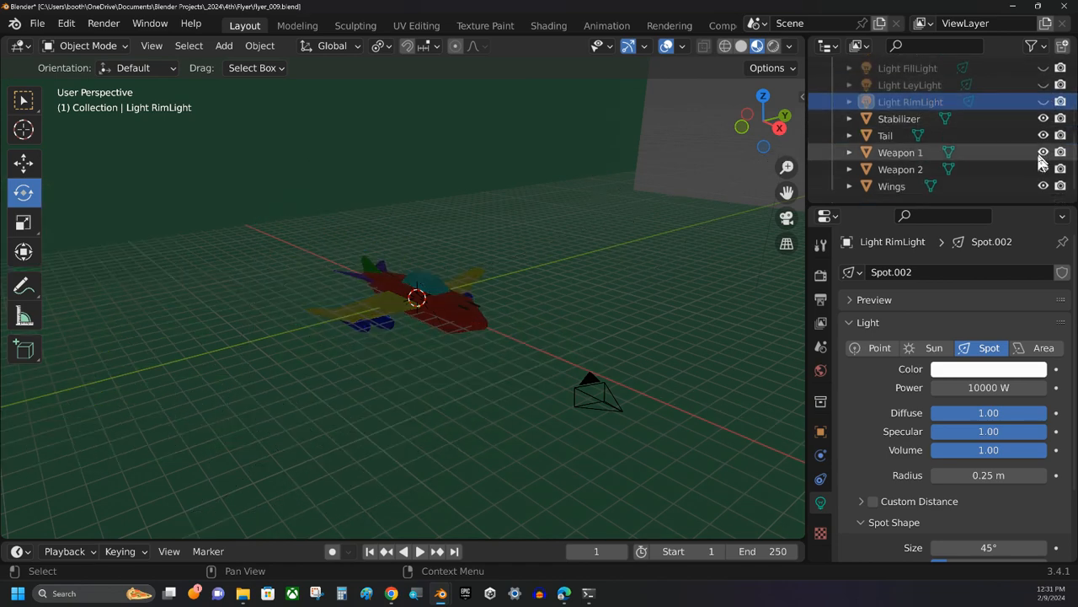
- Hide the Camera and the Backdrop in the viewport so only the aircraft parts are shown
scroll(1042, 162, up, 8)
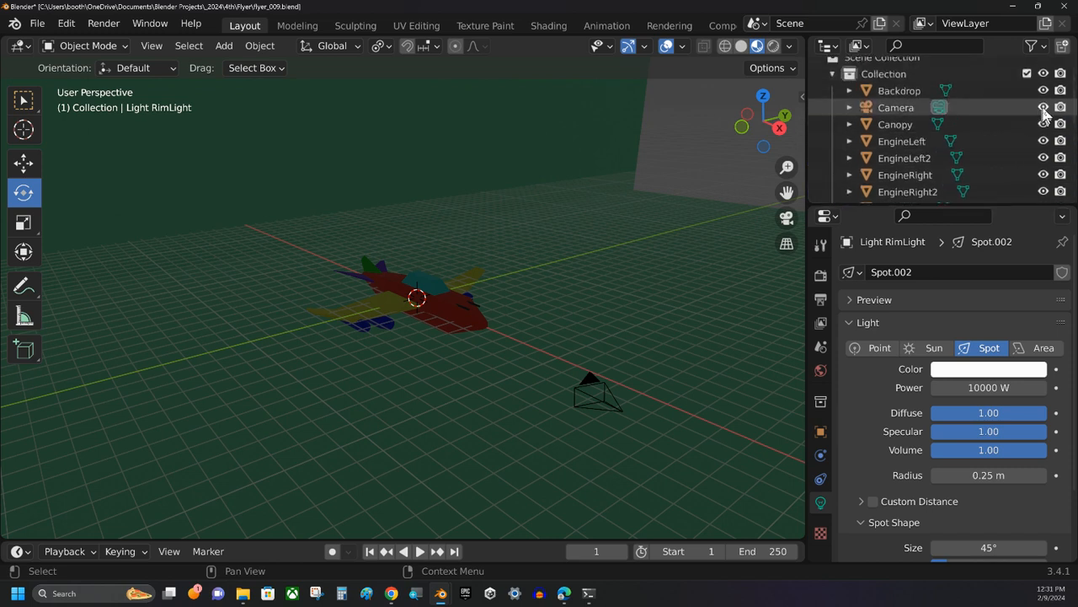
click(1044, 110)
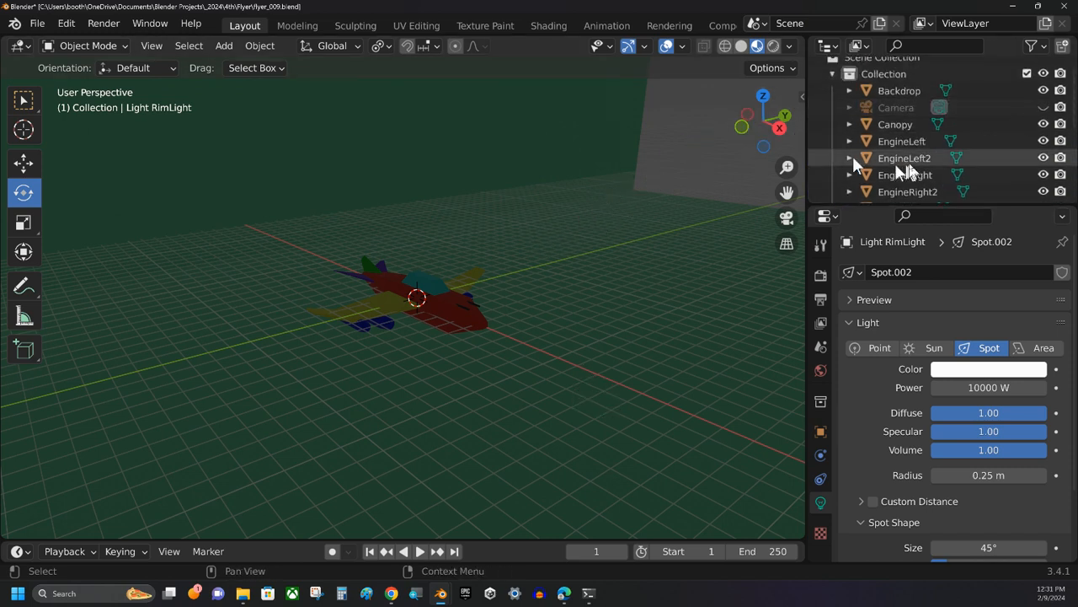
scroll(1002, 140, down, 3)
scroll(1007, 126, up, 3)
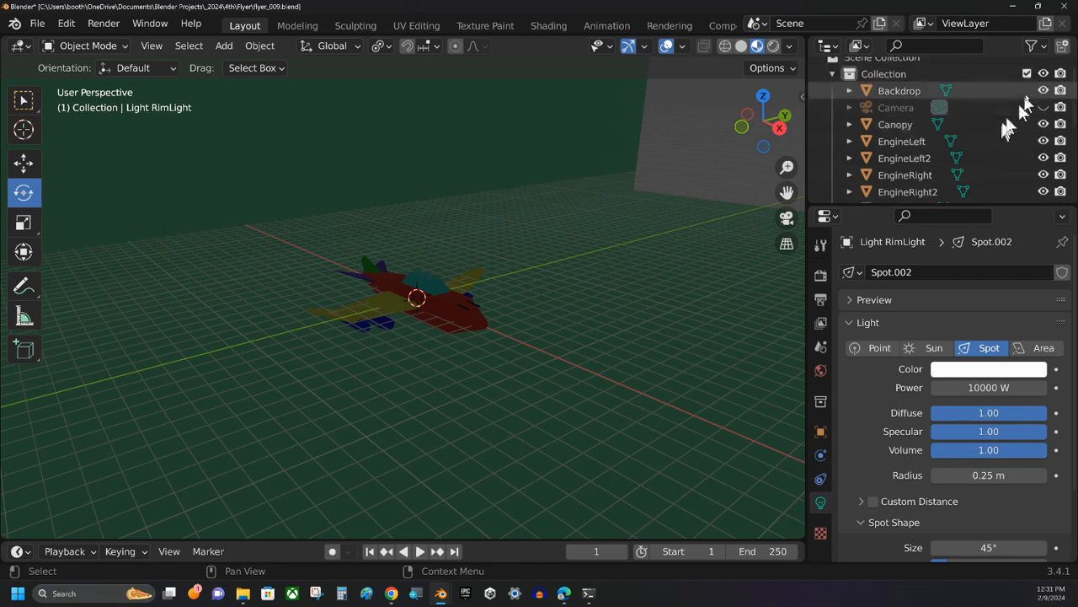
click(1043, 90)
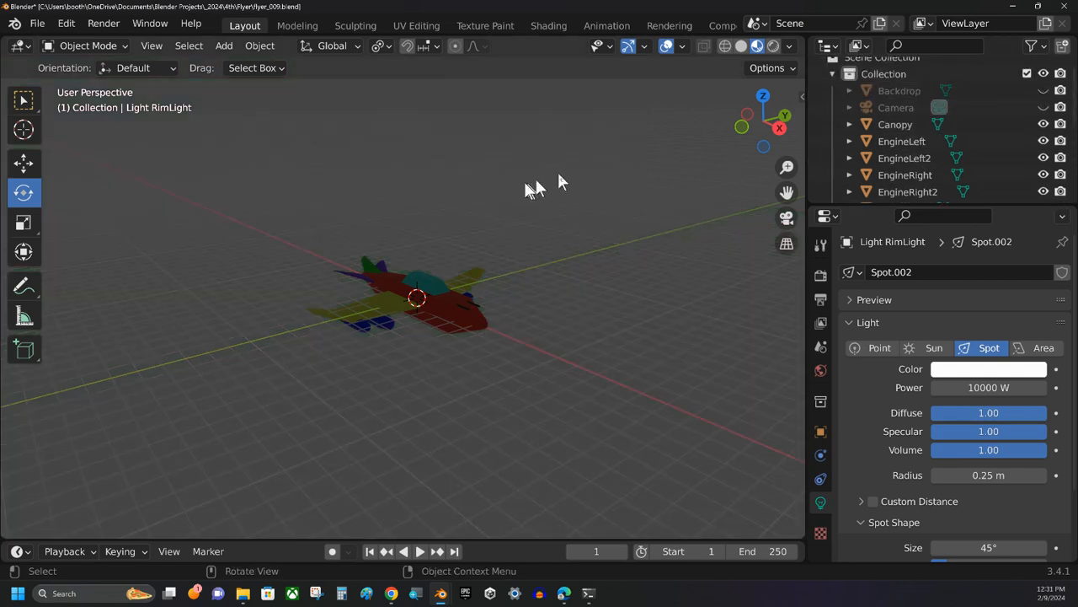
- Turn off Scene Lights and Scene World in the viewport shading, and view the aircraft from the front
click(790, 46)
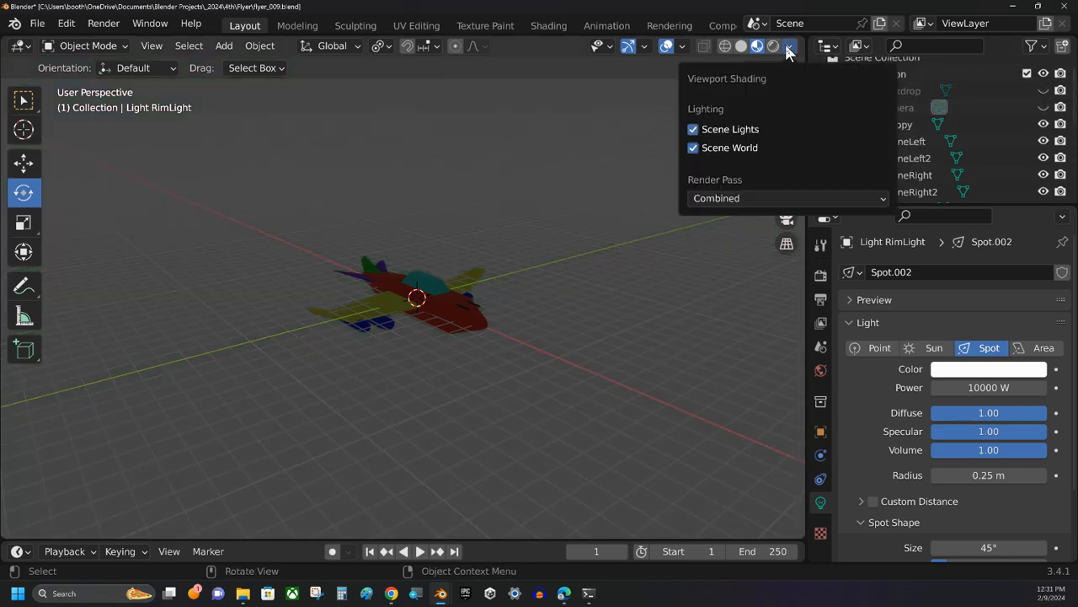
click(718, 128)
click(706, 148)
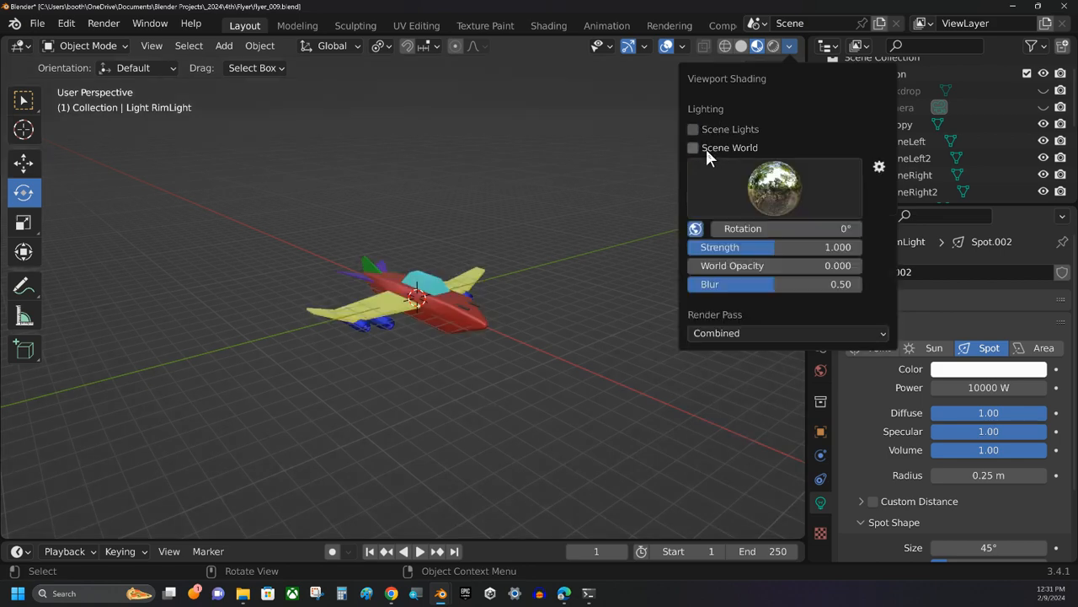
scroll(528, 193, up, 5)
middle_drag(488, 289, 526, 276)
scroll(524, 279, down, 3)
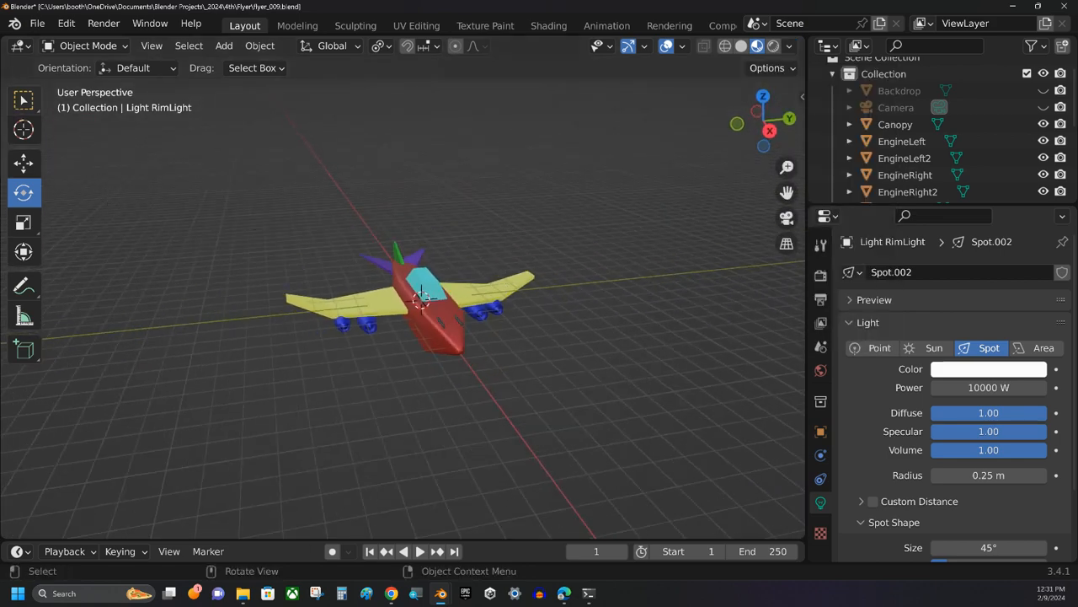
- Add a Plain Axes empty and move it up along the Z axis until it sits above the aircraft
click(224, 46)
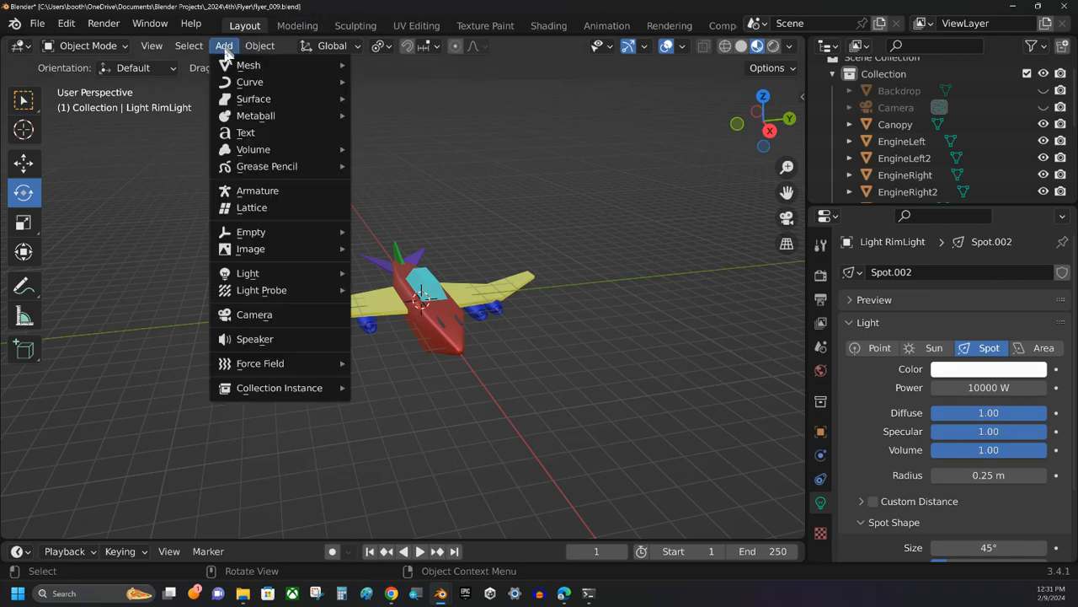
mouse_move(240, 84)
mouse_move(281, 232)
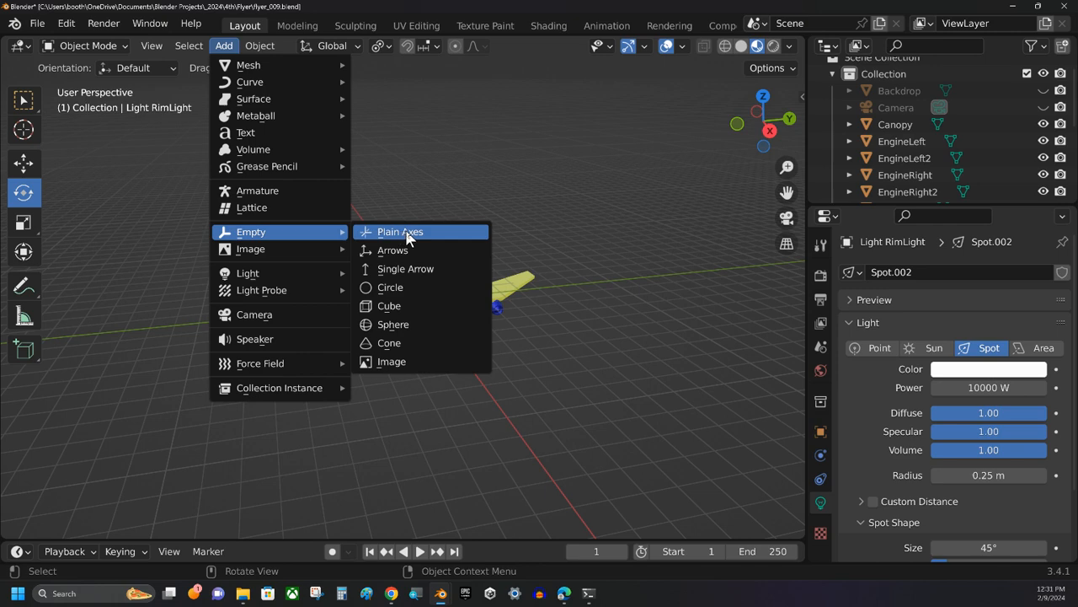
click(406, 231)
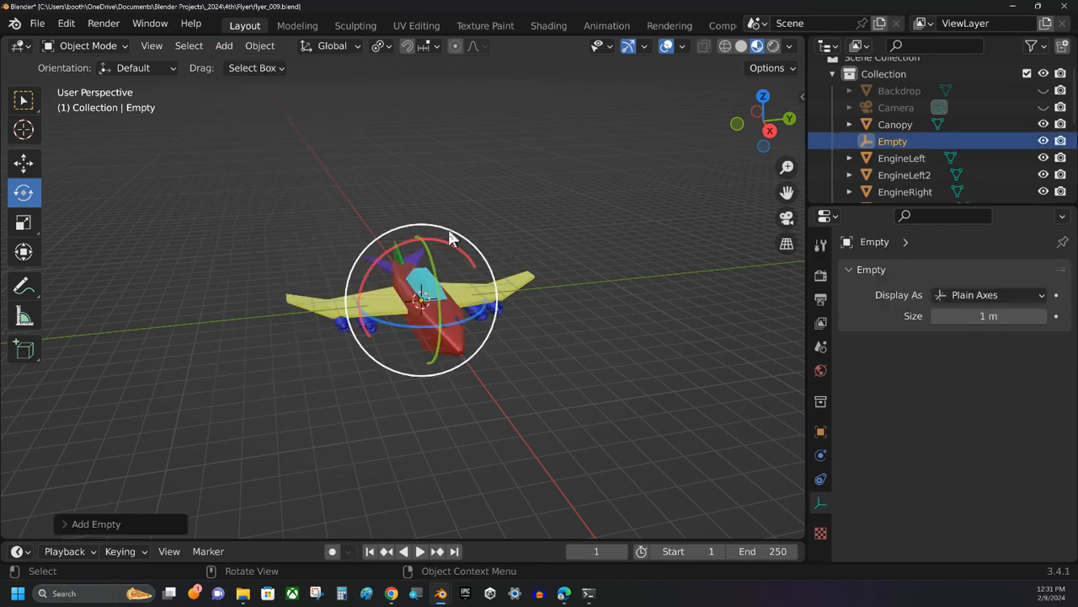
click(24, 162)
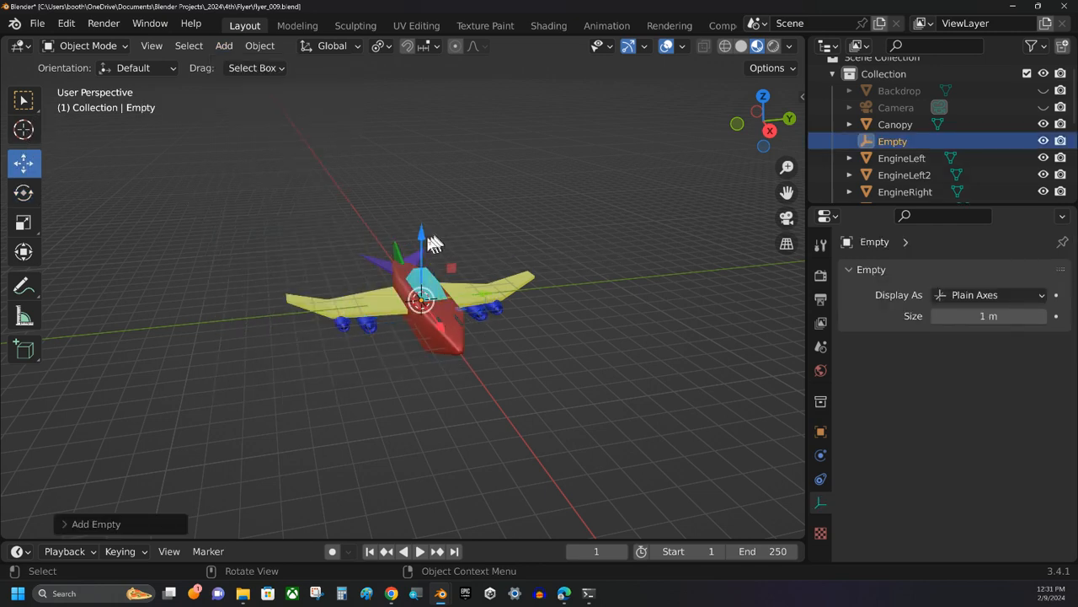
drag(421, 235, 427, 149)
middle_drag(549, 260, 546, 228)
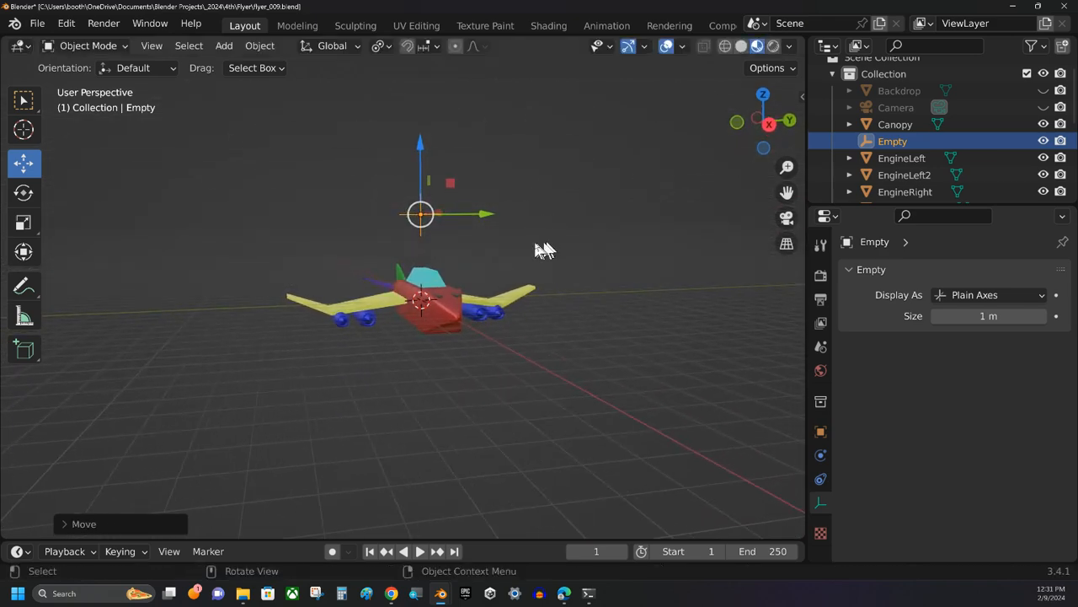
- Rename the empty as Parent Object and locate it in the object list
double_click(908, 142)
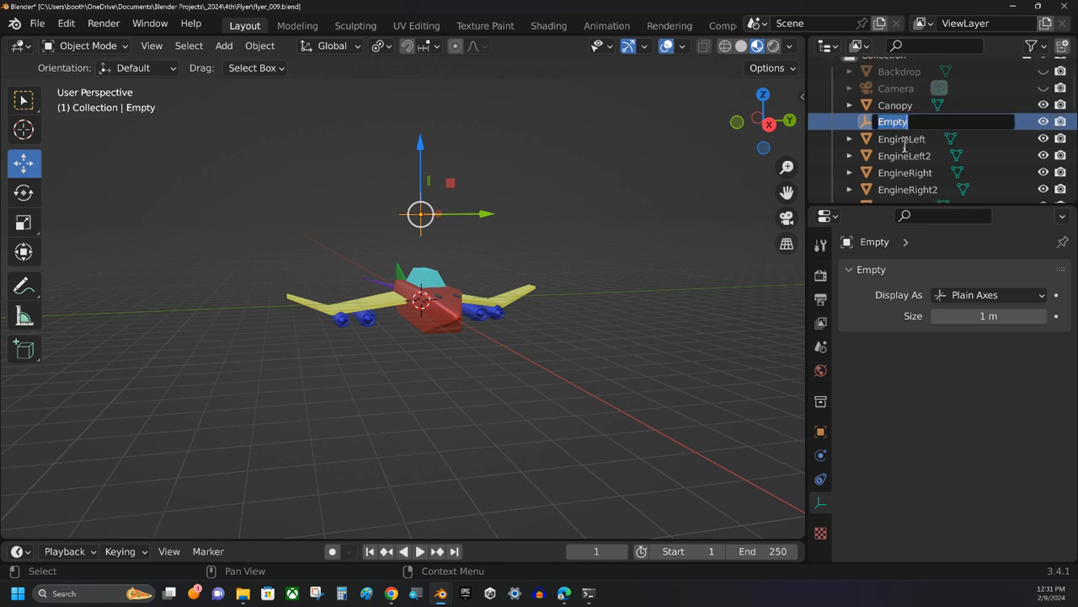
text(Parent Object)
key(Return)
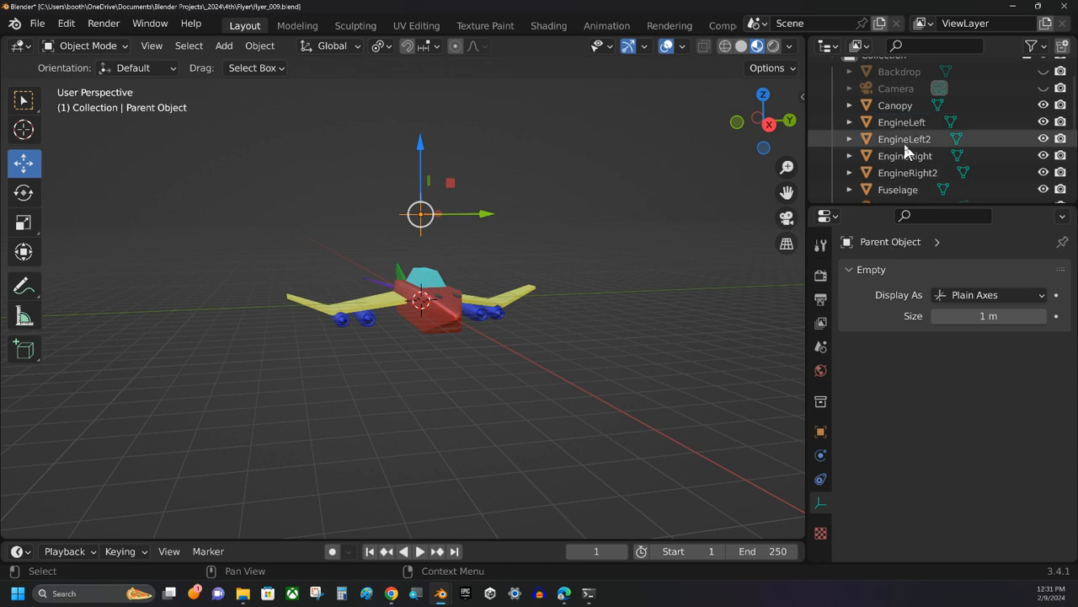
scroll(908, 139, down, 3)
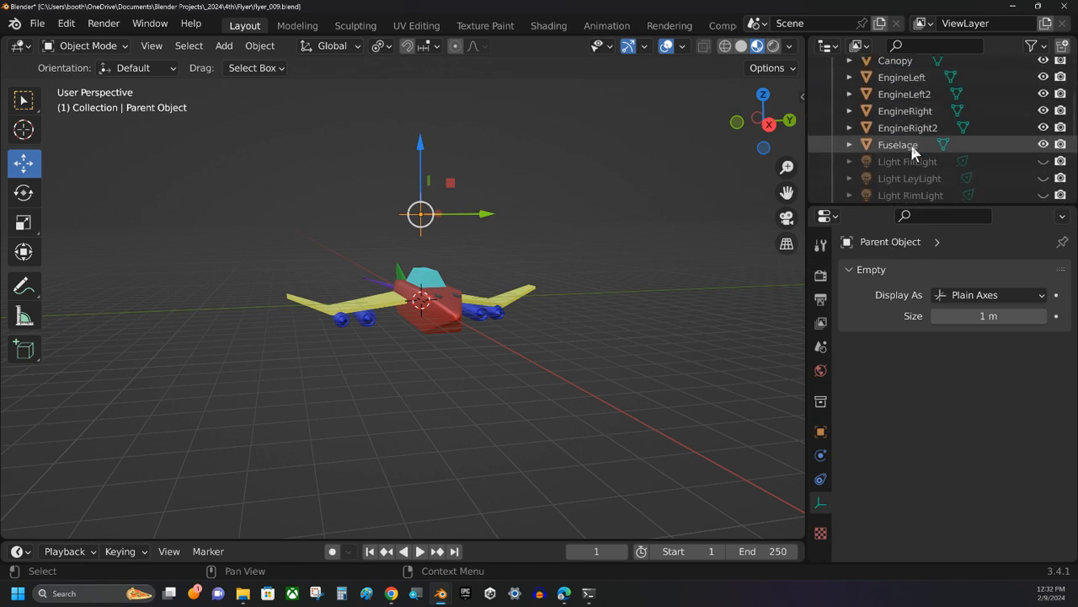
scroll(911, 143, down, 3)
scroll(917, 164, down, 1)
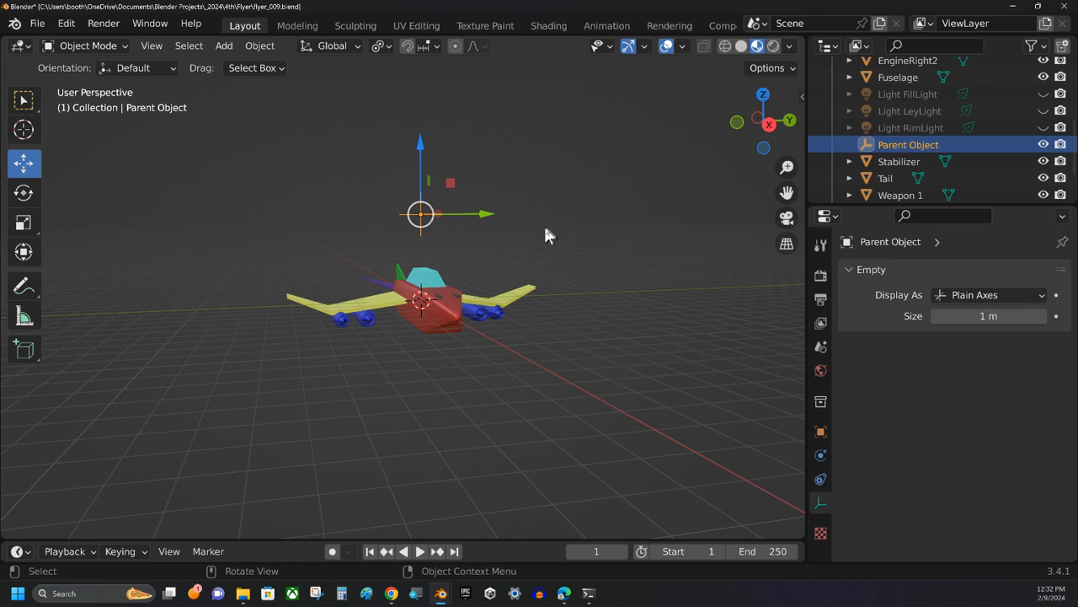
- Parent all the aircraft parts to the Parent Object empty with the Object option, and select only the empty
key(a)
scroll(509, 245, up, 2)
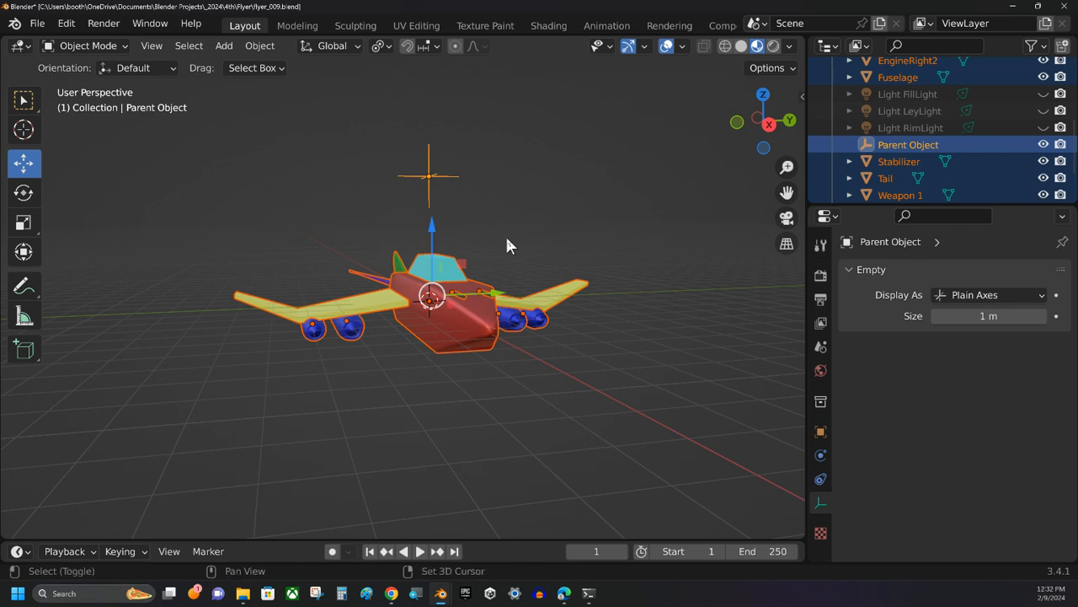
shift+click(430, 182)
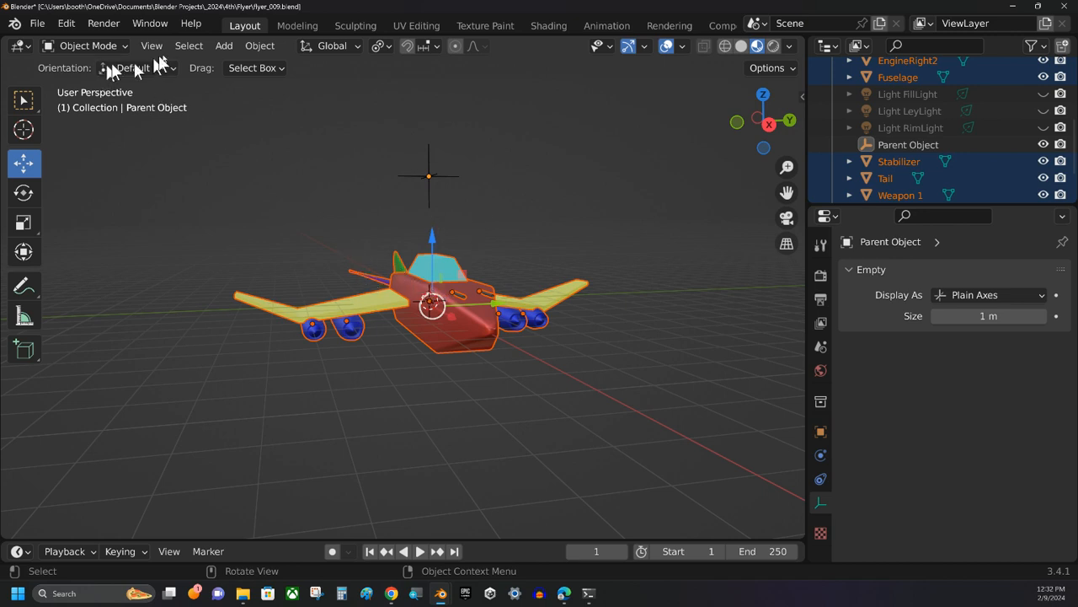
click(258, 45)
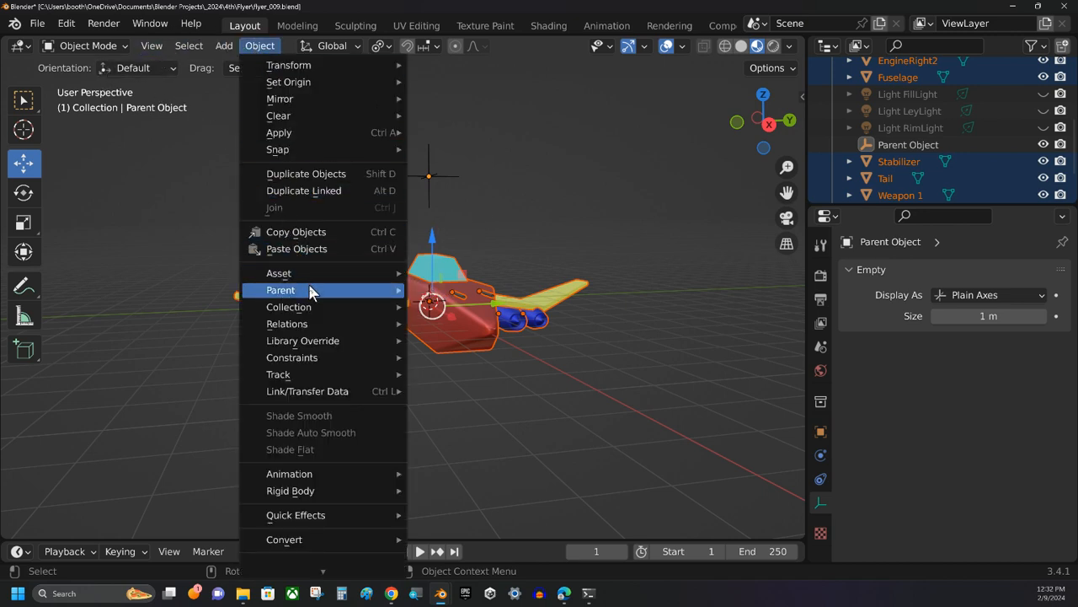
mouse_move(308, 290)
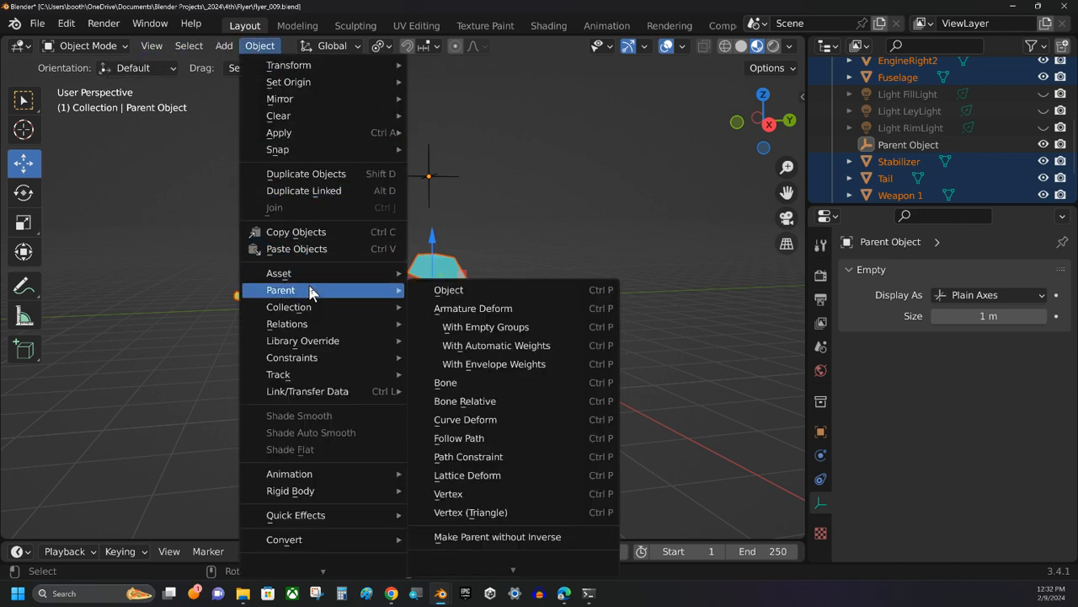
click(507, 289)
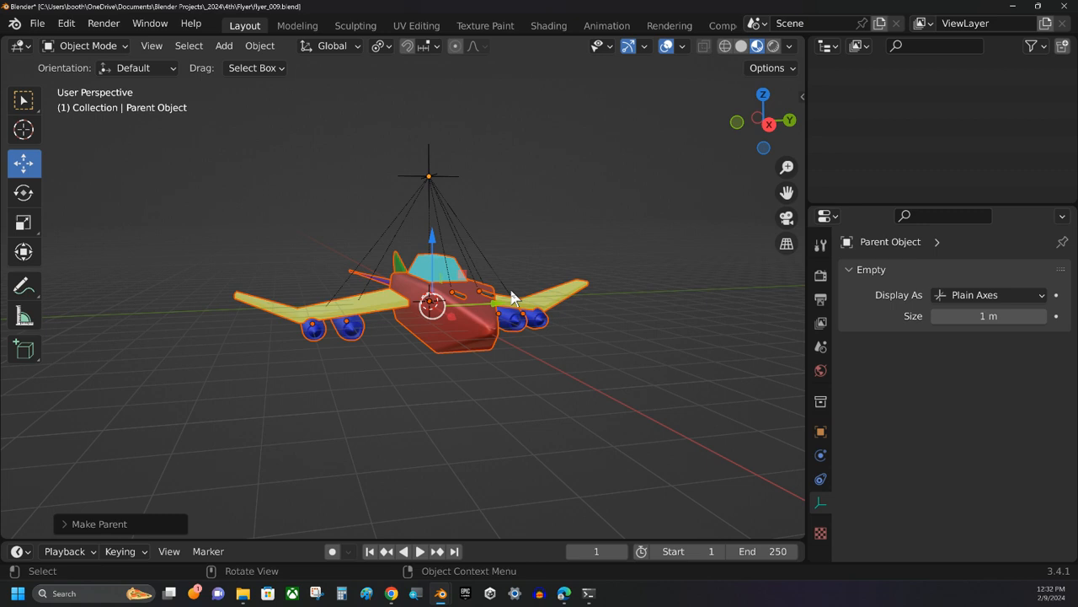
click(429, 178)
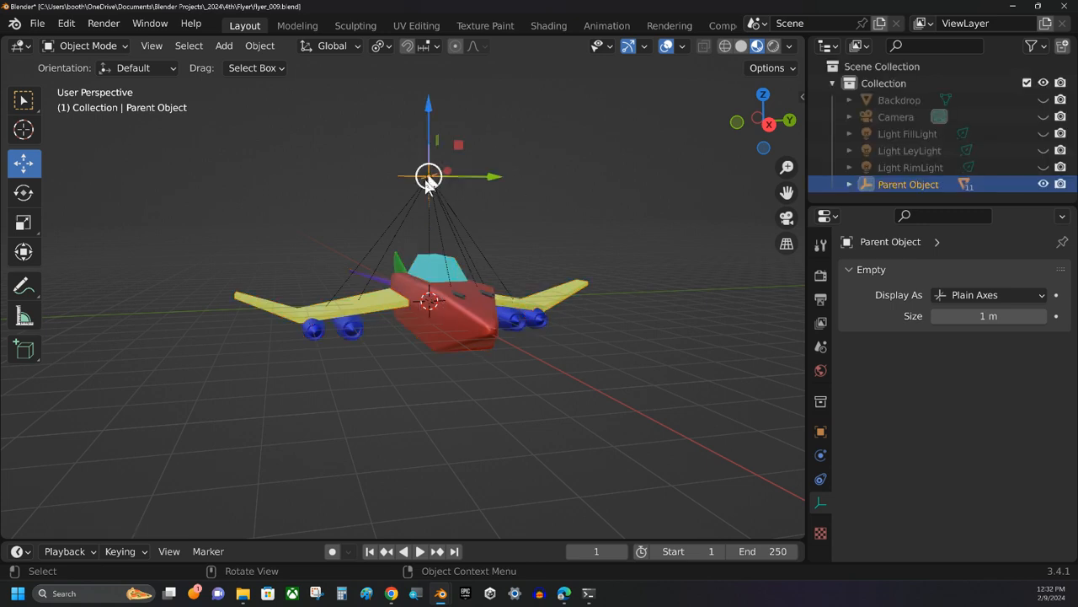
- Try rotating the Parent Object empty about the Z axis to test the parenting
click(24, 194)
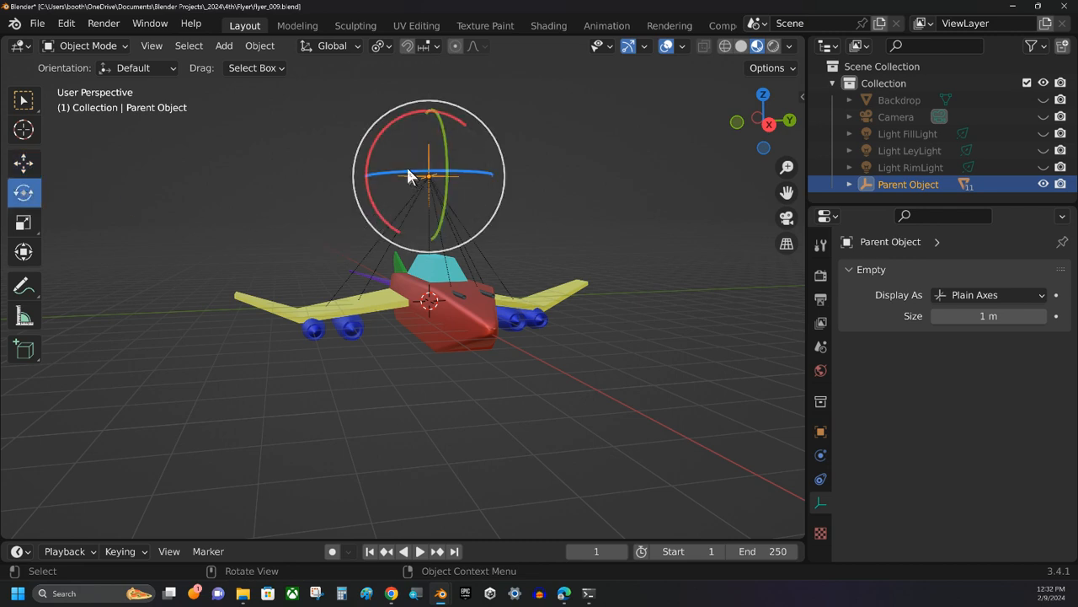
mouse_move(406, 176)
mouse_down()
mouse_move(413, 169)
mouse_move(421, 184)
mouse_up()
mouse_move(230, 200)
middle_down()
mouse_move(213, 213)
mouse_move(235, 212)
middle_up()
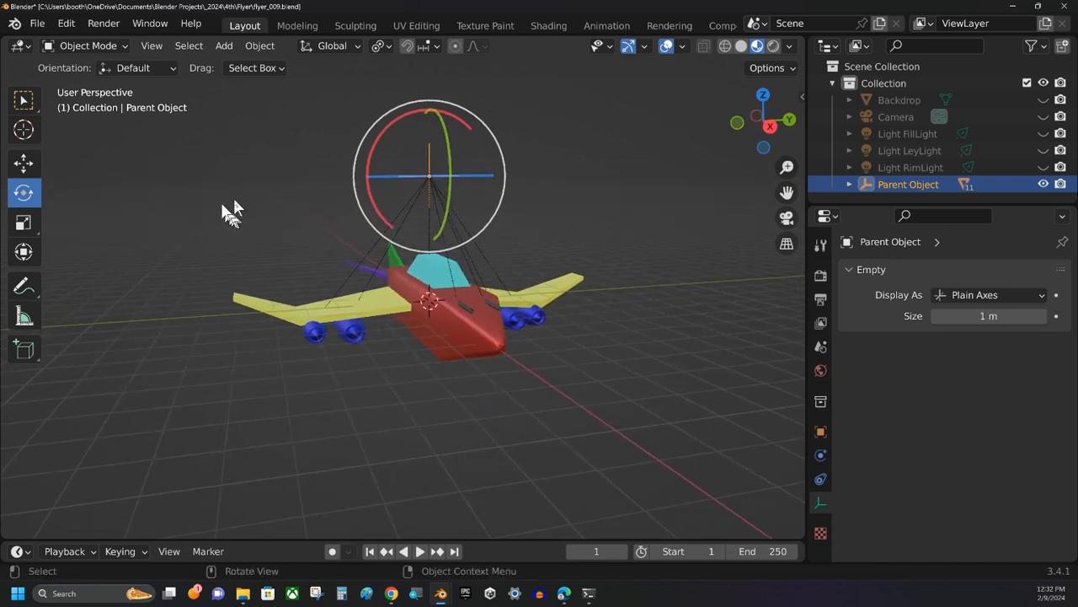
- Turn on Scene Lights and Scene World in the viewport shading
click(789, 46)
click(693, 129)
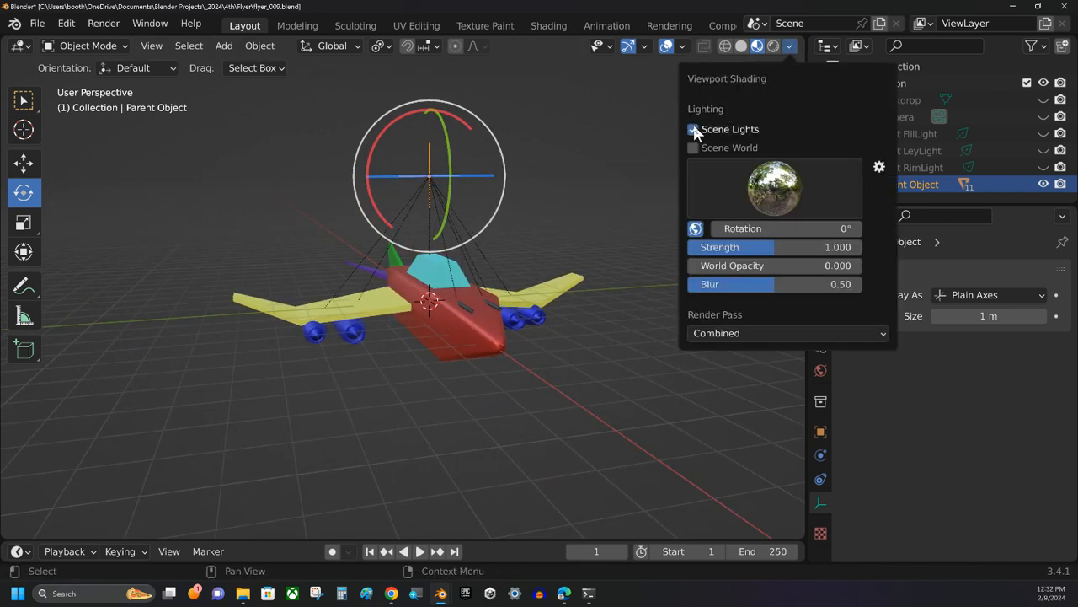
click(692, 148)
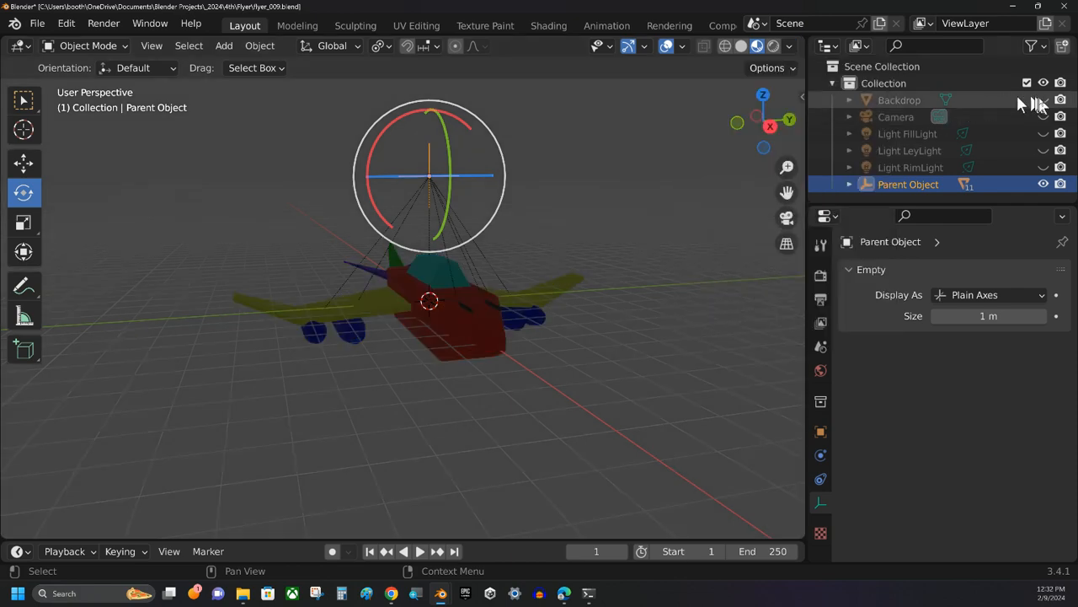
- Unhide the Backdrop, the Camera and the fill, key and rim lights in the viewport
click(1044, 100)
click(1044, 116)
click(1044, 133)
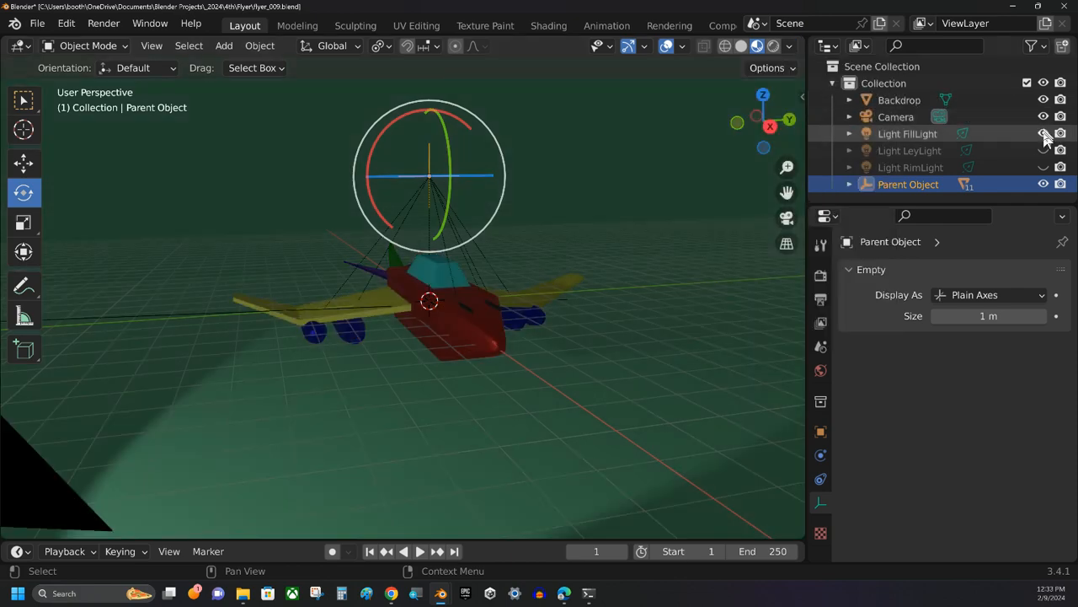
click(1044, 133)
click(1044, 150)
click(1044, 166)
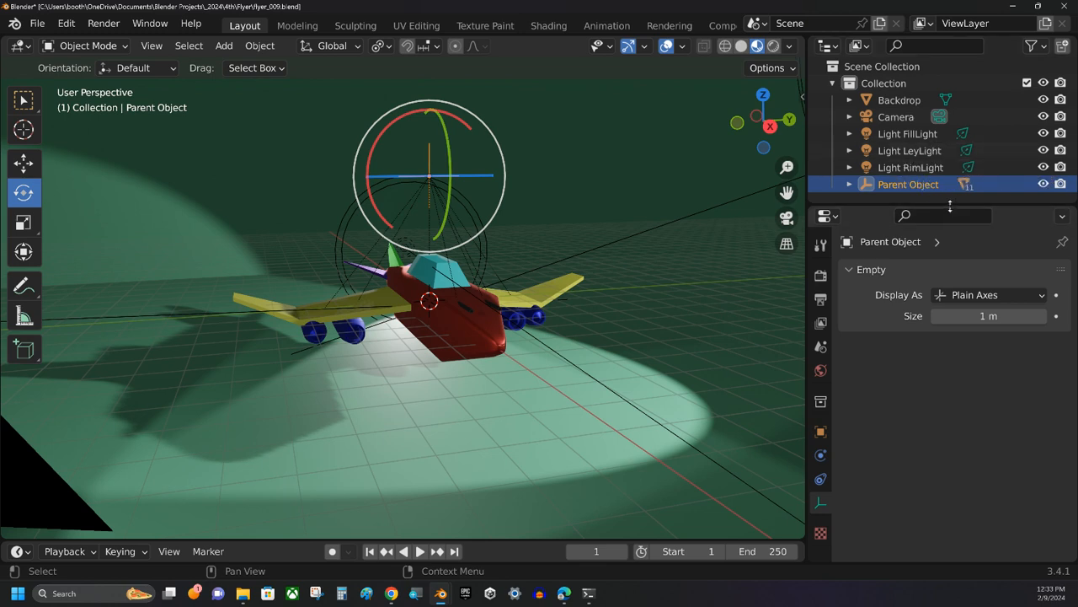
- Enlarge the object list and check which parts are nested under Parent Object, collapsing it again
drag(951, 205, 950, 290)
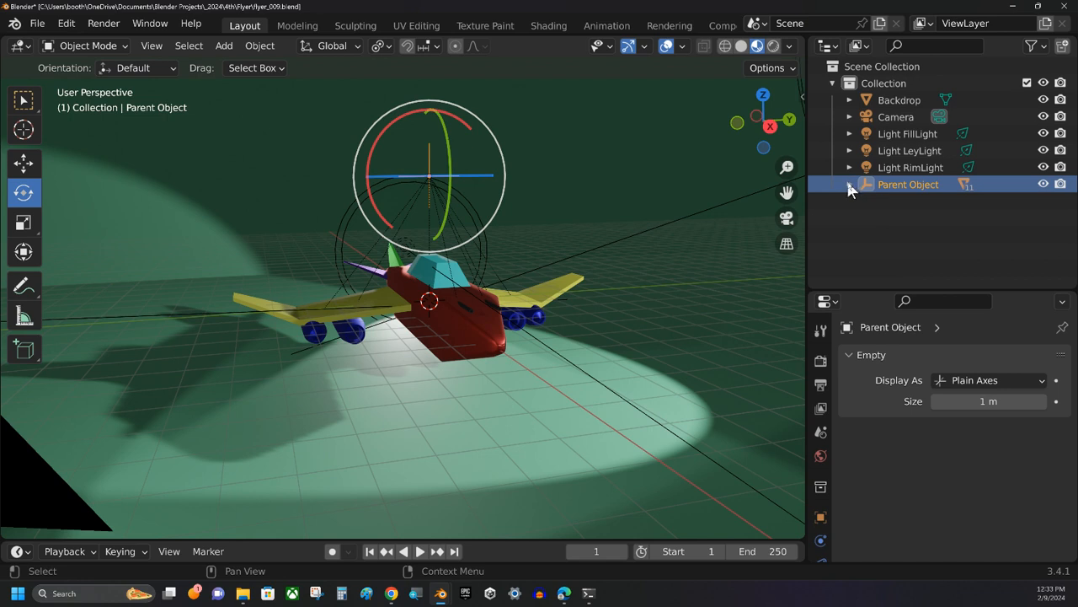
click(848, 184)
scroll(919, 210, down, 2)
scroll(922, 225, down, 2)
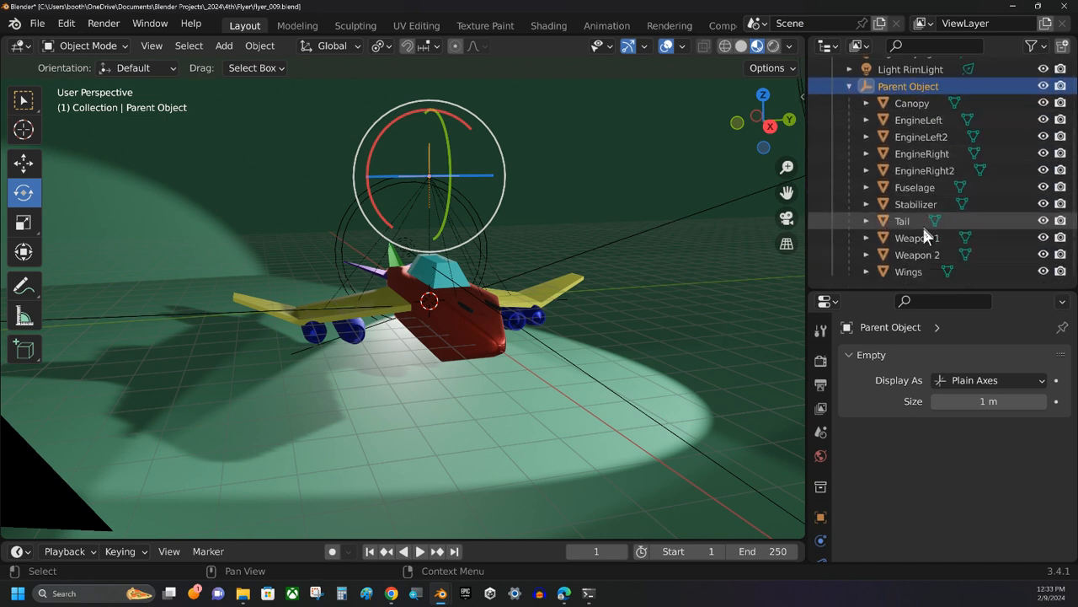
scroll(922, 225, up, 5)
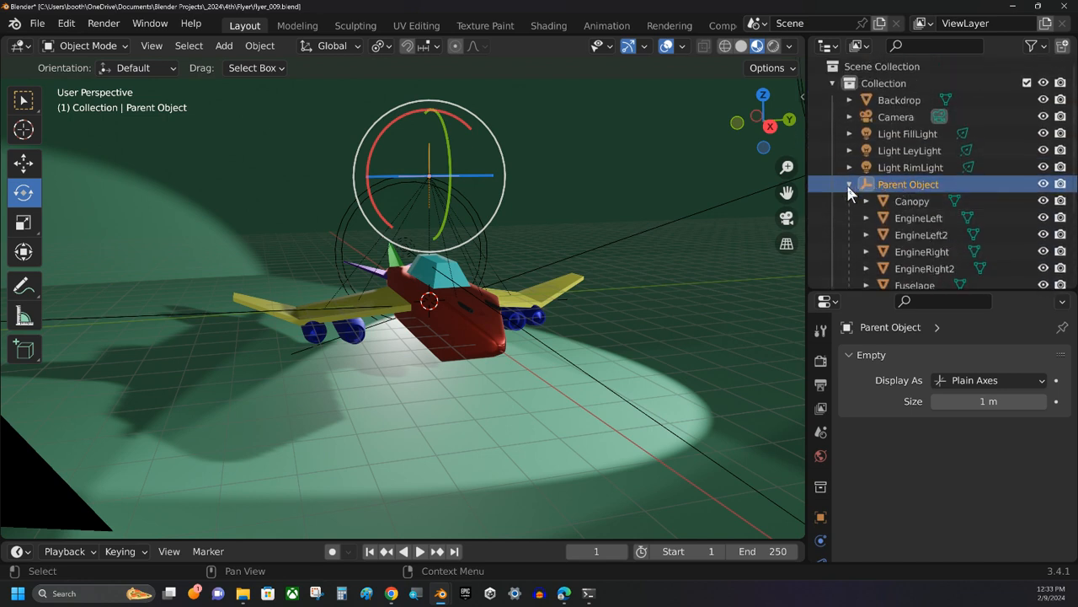
click(849, 184)
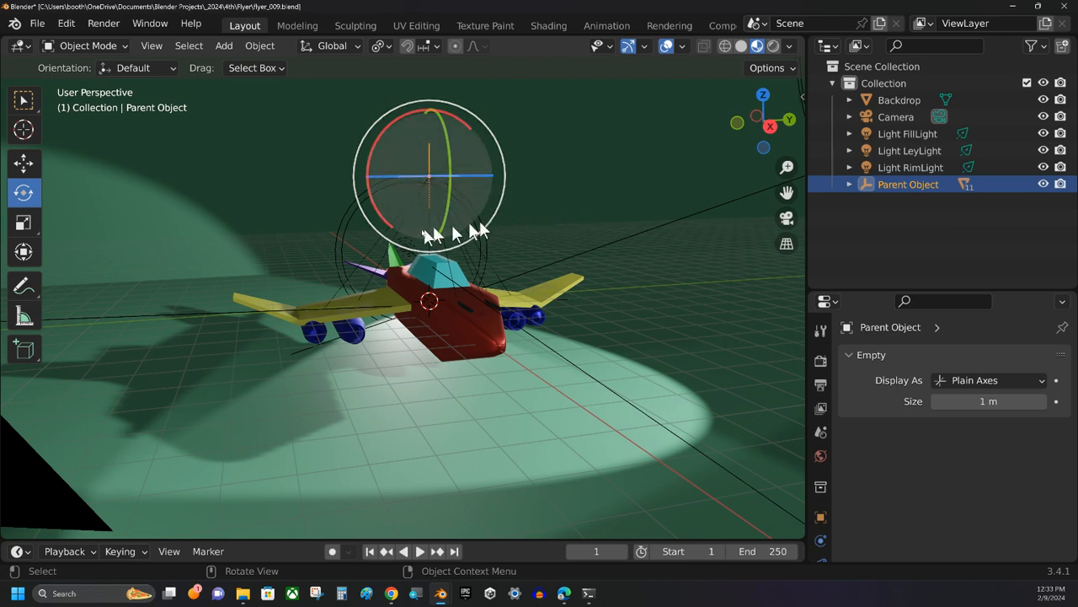
- View the scene through the camera and enlarge the timeline, keeping the camera frame fully in view
key(KP_0)
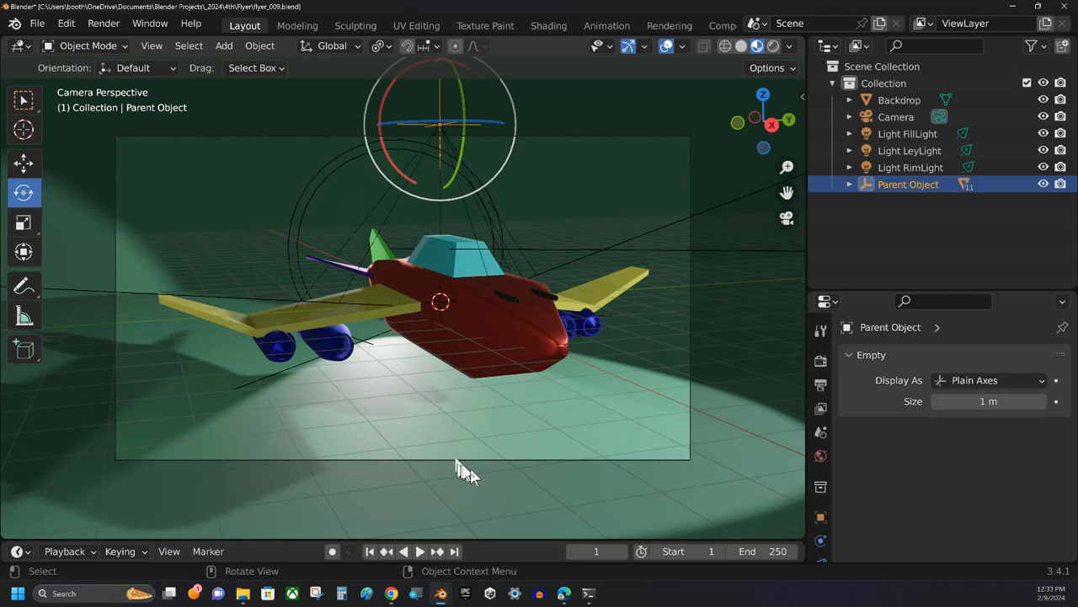
drag(503, 541, 508, 445)
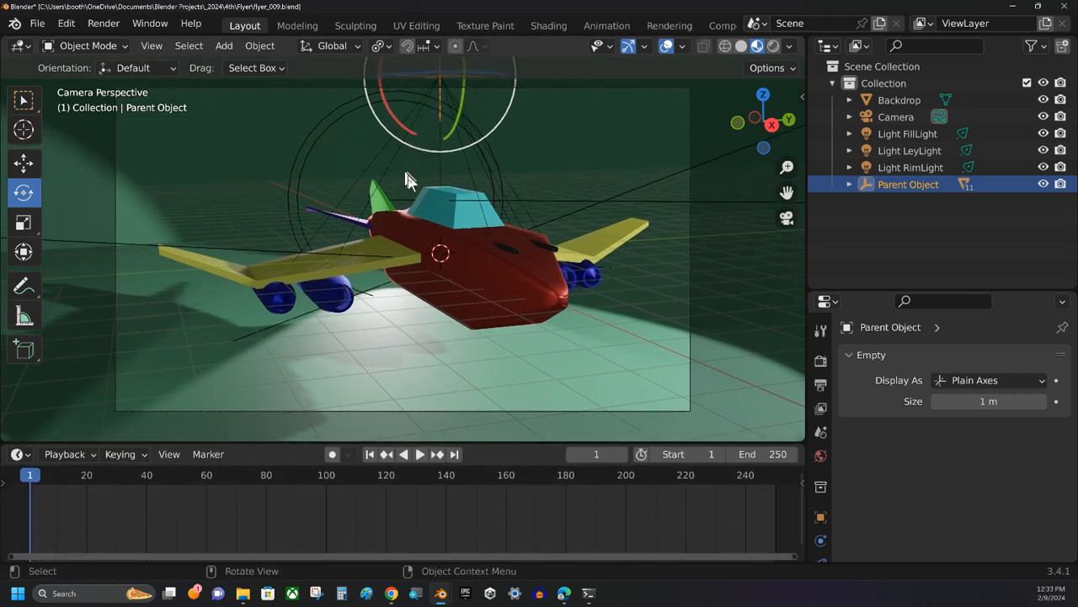
scroll(387, 180, down, 1)
shift+middle_drag(390, 170, 399, 200)
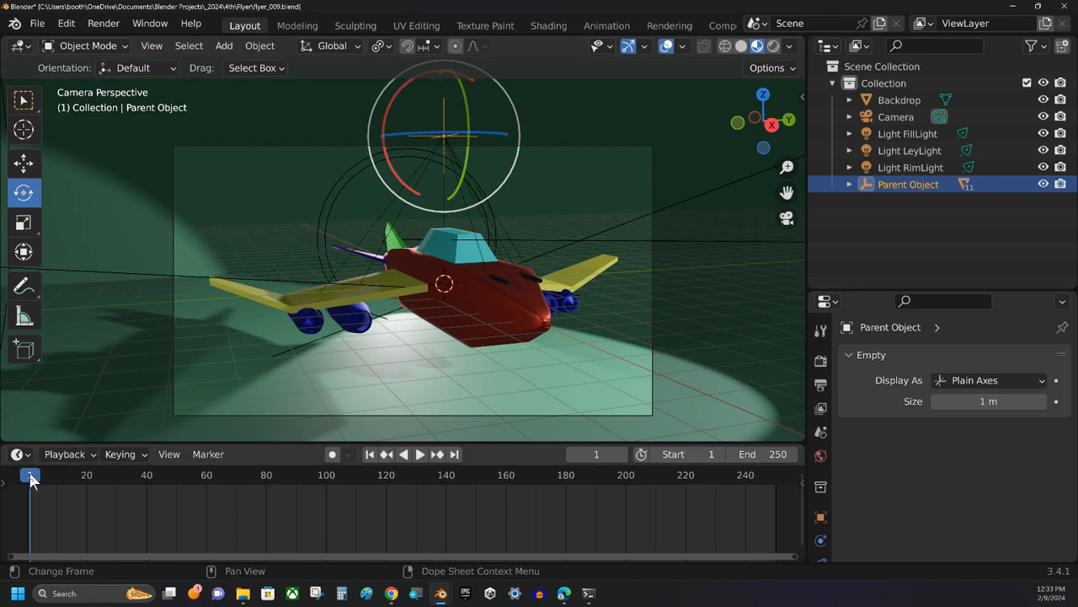
- Fit the whole frame range in the timeline and set the animation's end frame to 240
key(Home)
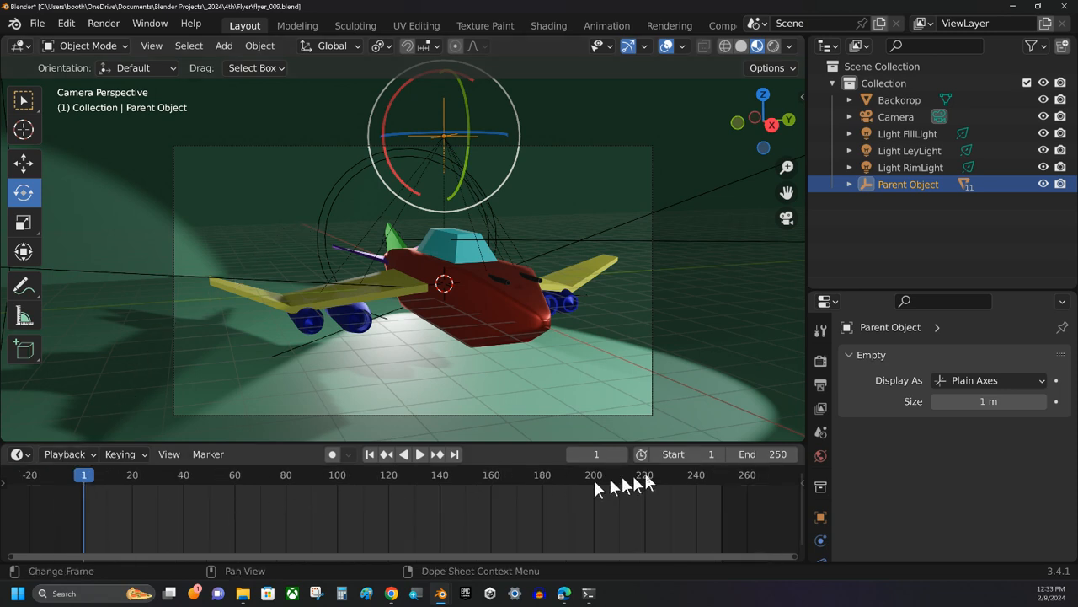
click(750, 454)
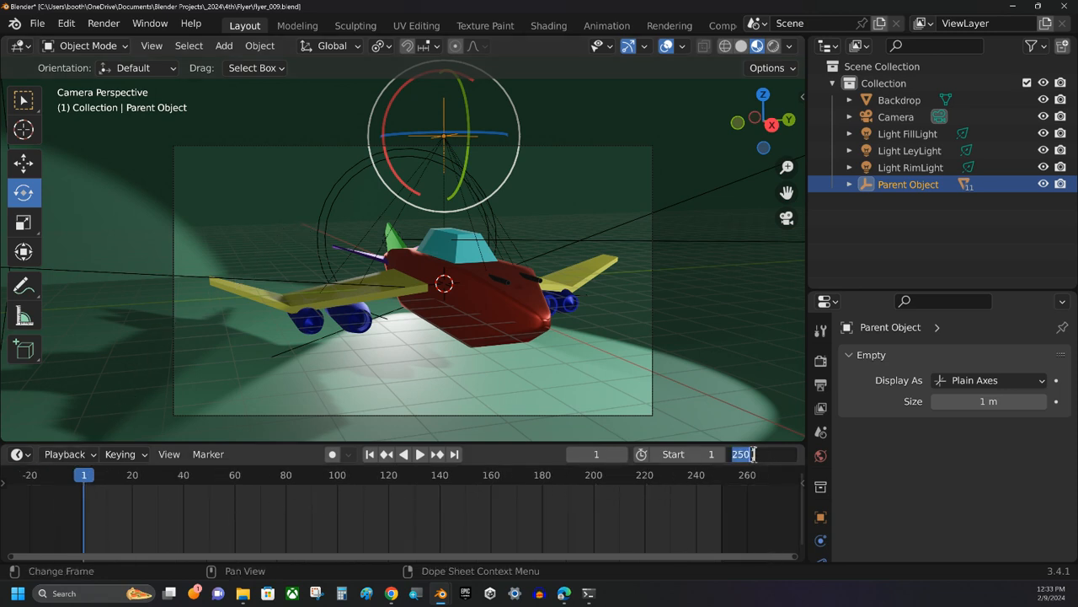
text(240)
key(Return)
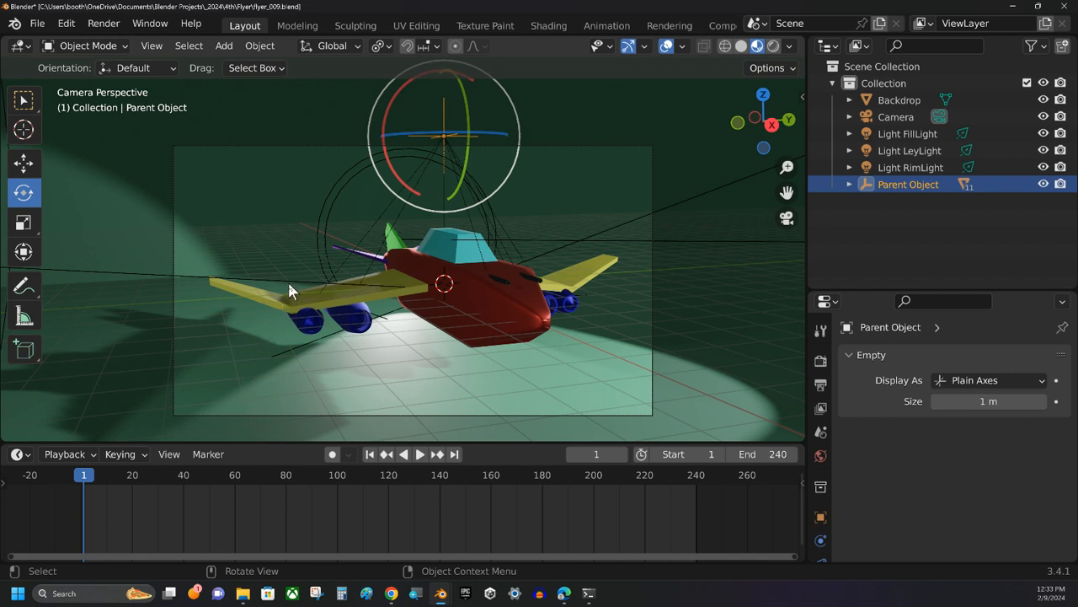
- Insert a Rotation keyframe for the Parent Object at frame 1 and display its full transform properties
key(i)
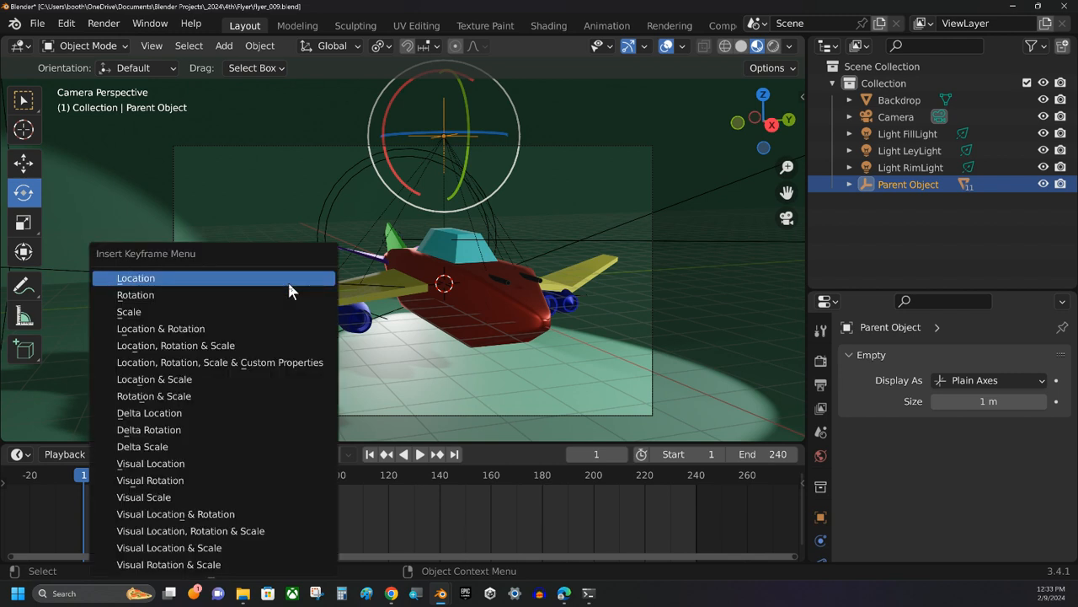
click(172, 295)
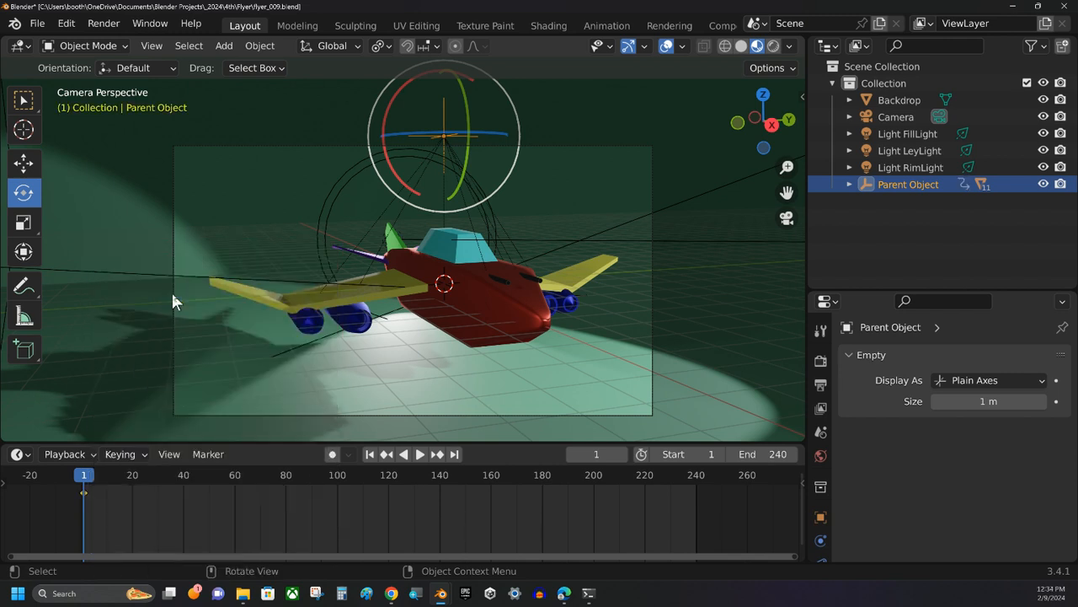
click(819, 518)
scroll(876, 467, down, 1)
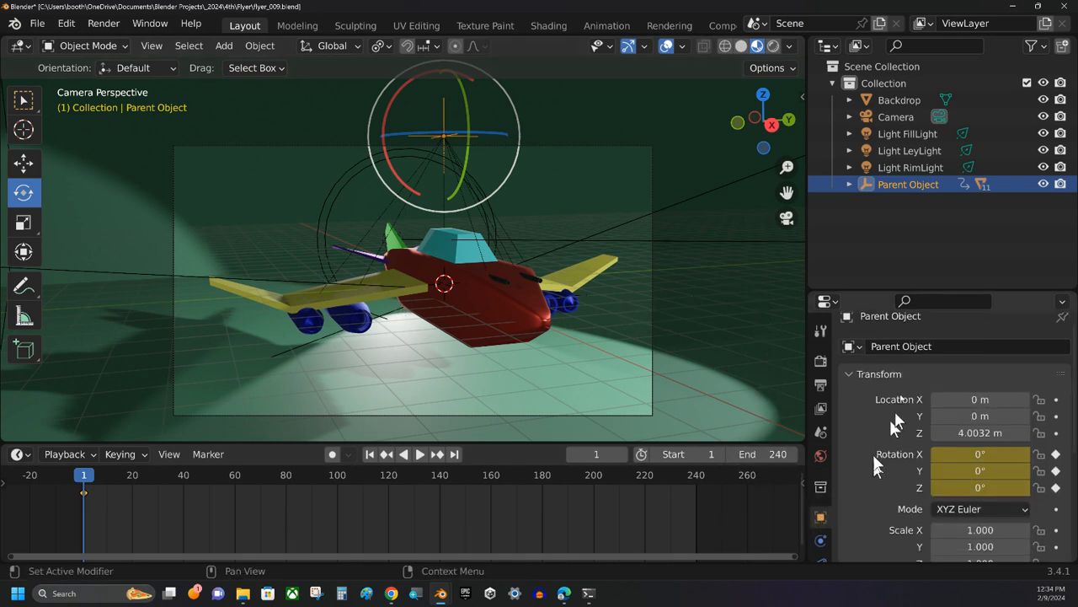
drag(949, 288, 950, 211)
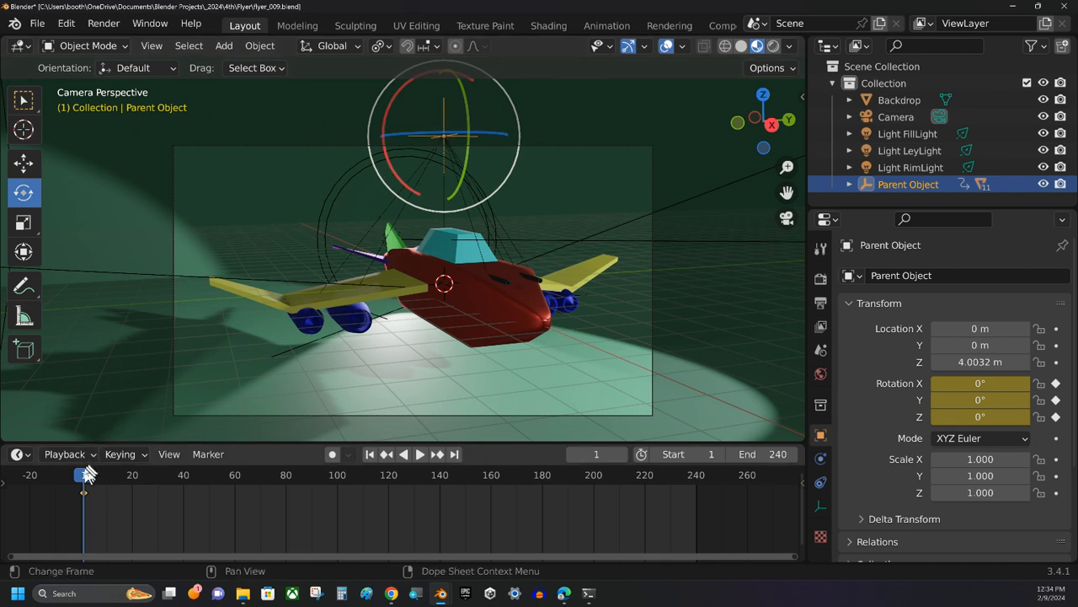
- At frame 240, set the Parent Object's Z rotation to 359° and insert a Rotation keyframe
drag(85, 476, 696, 499)
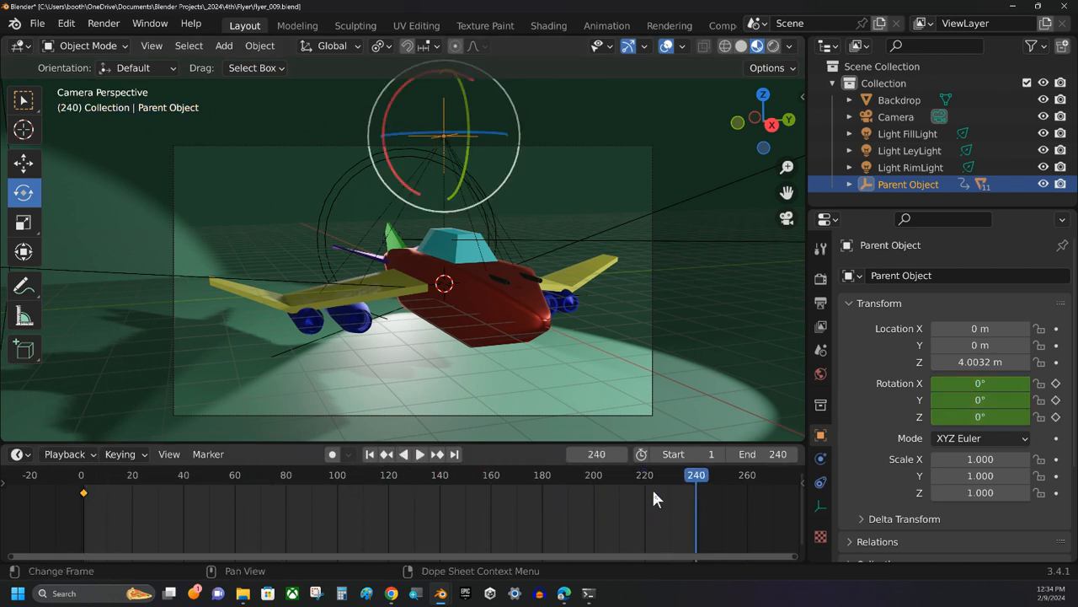
click(979, 417)
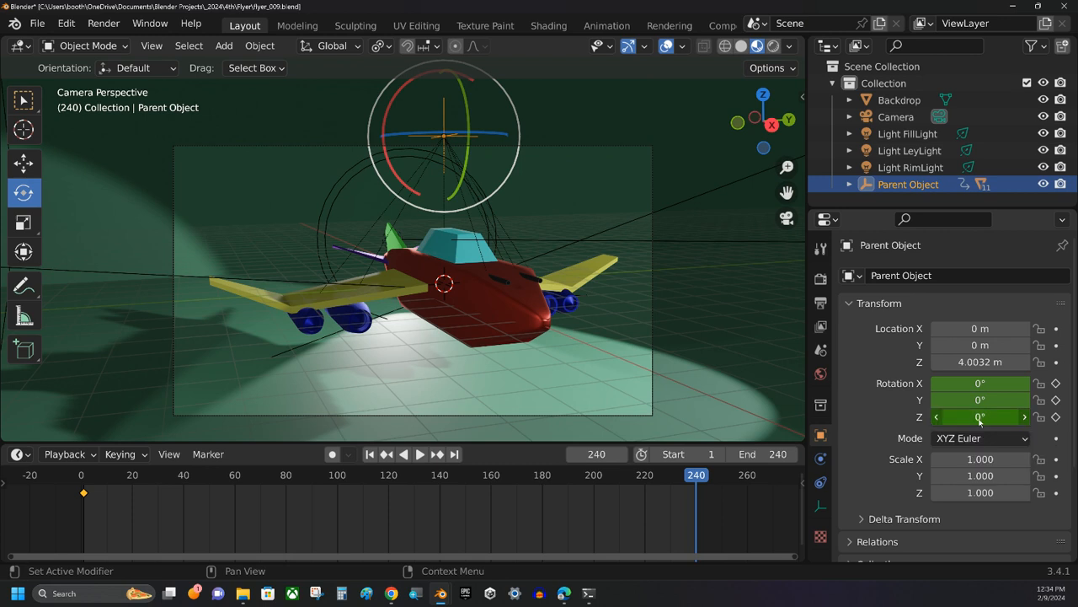
text(359)
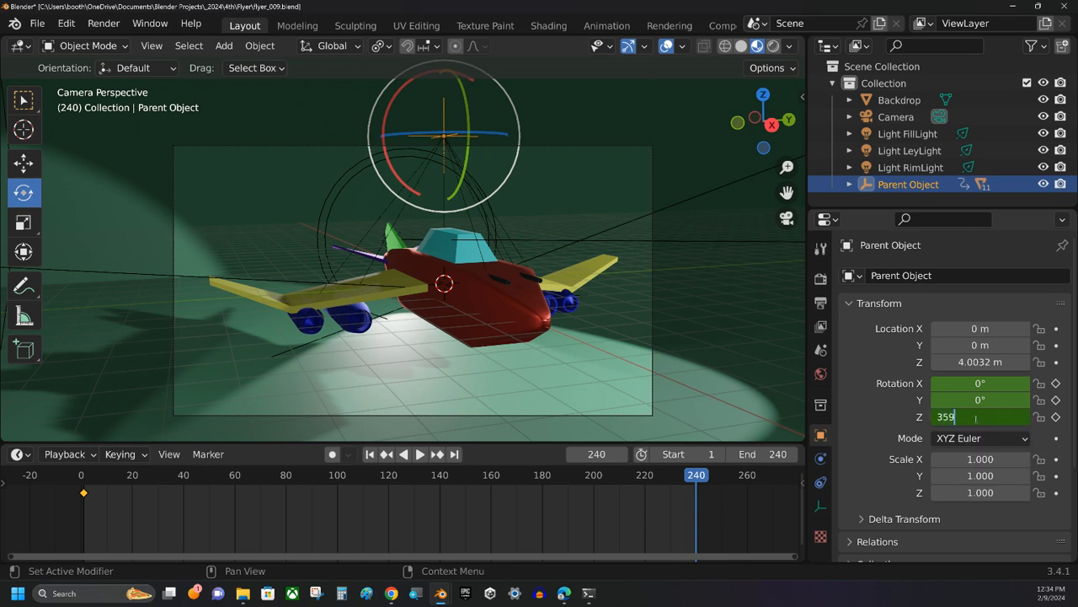
key(Return)
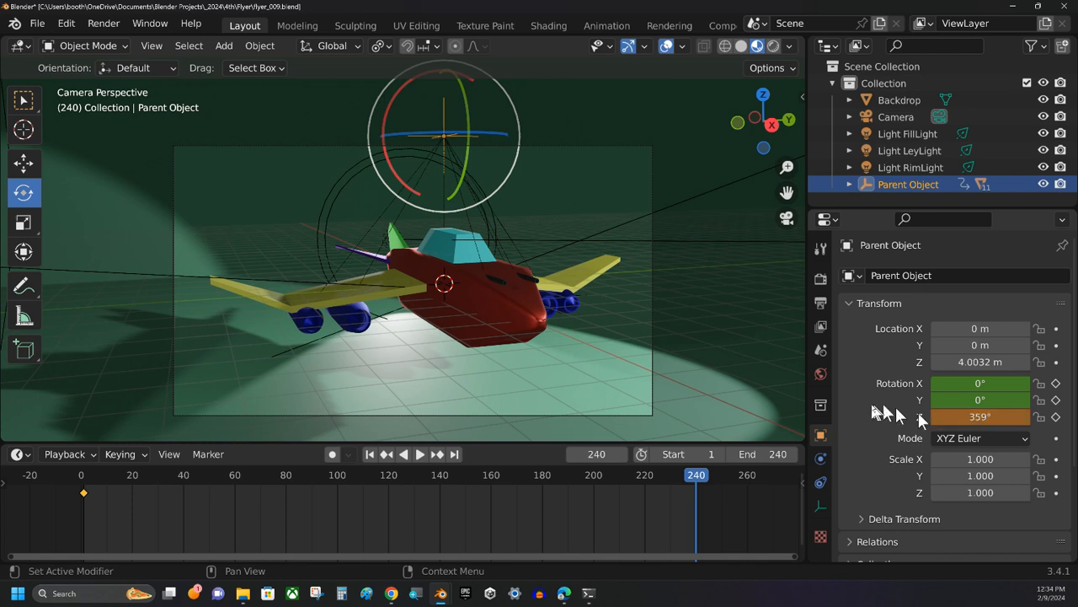
key(i)
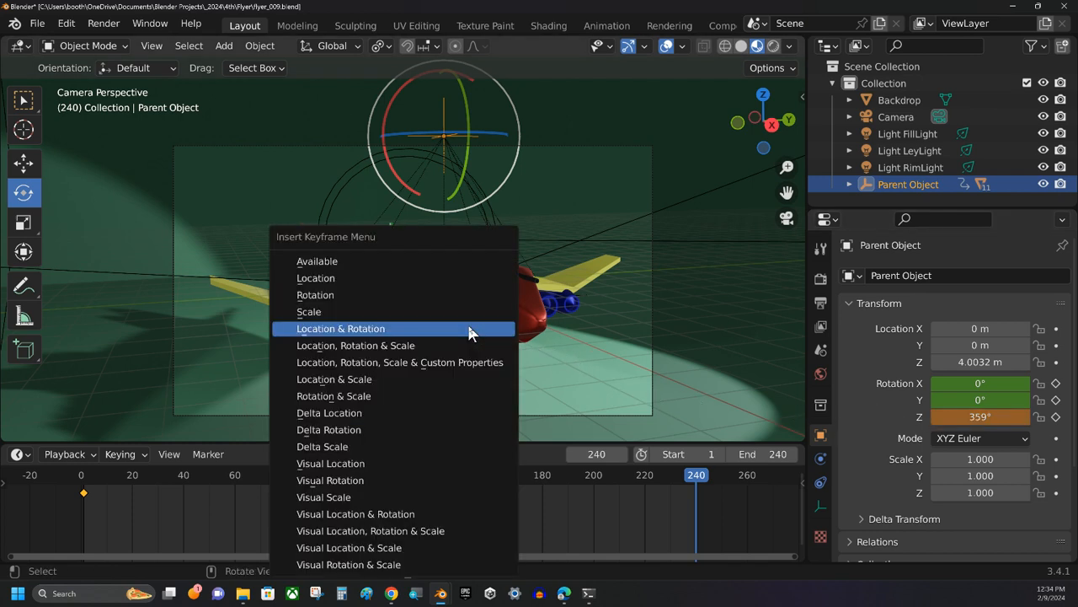
click(334, 294)
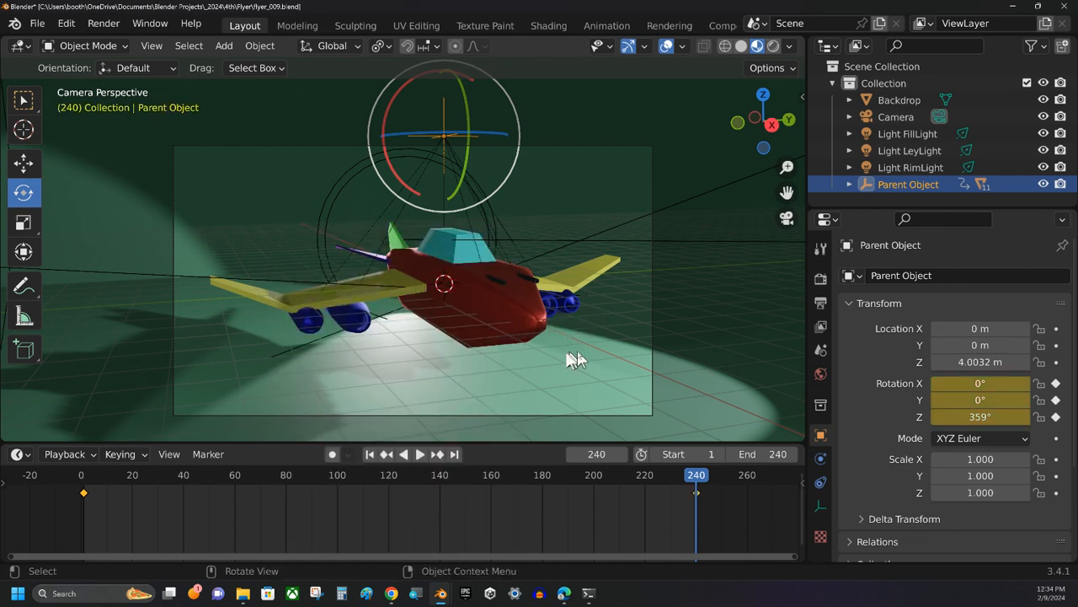
- Play the animation to check the aircraft's turn, stop it, and return to frame 240
click(420, 454)
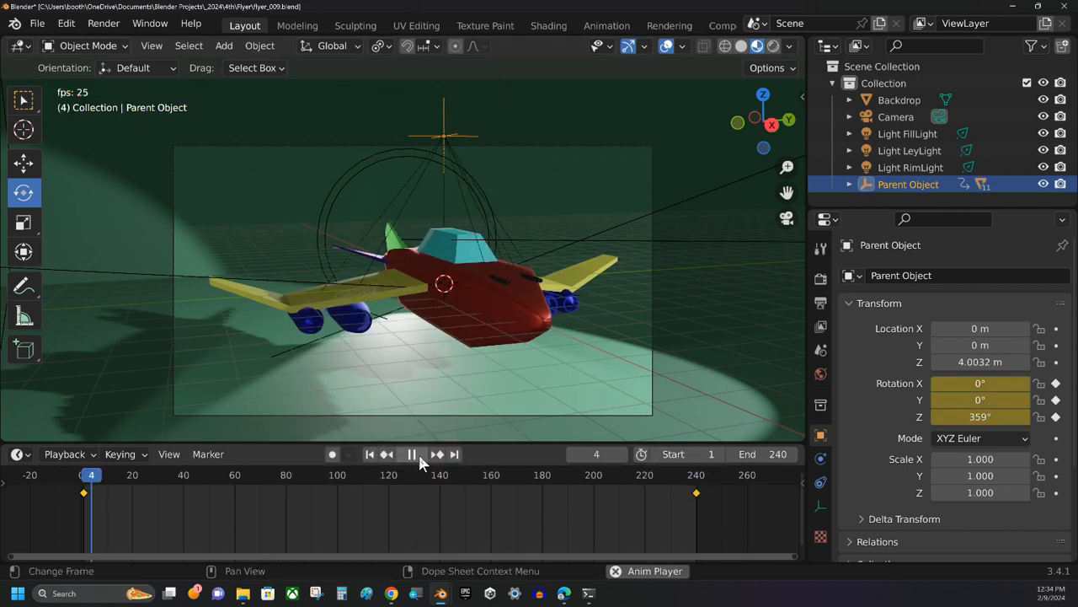
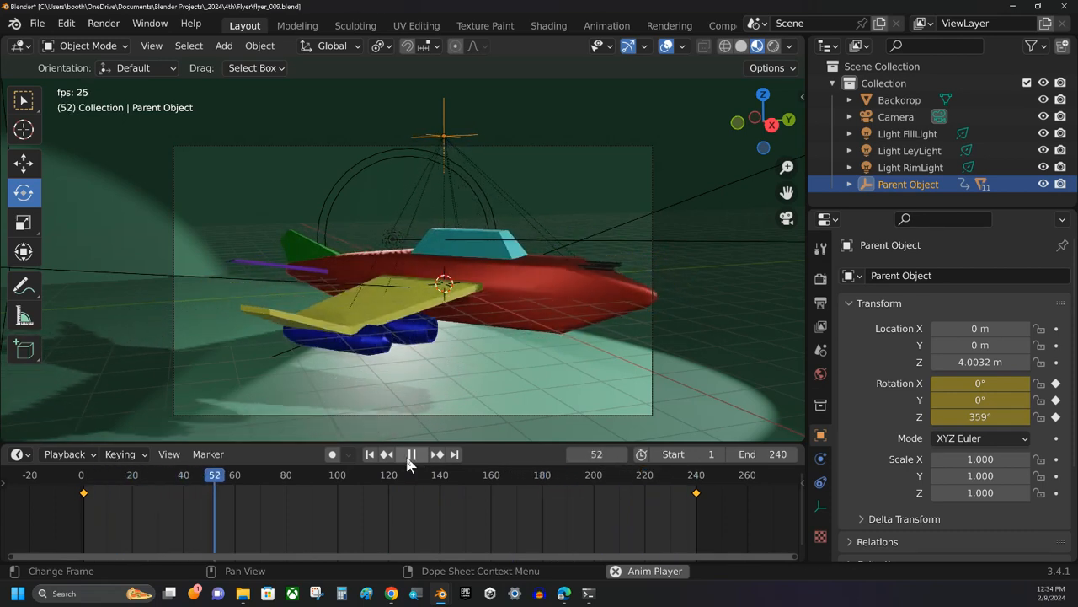
click(408, 458)
drag(287, 487, 695, 520)
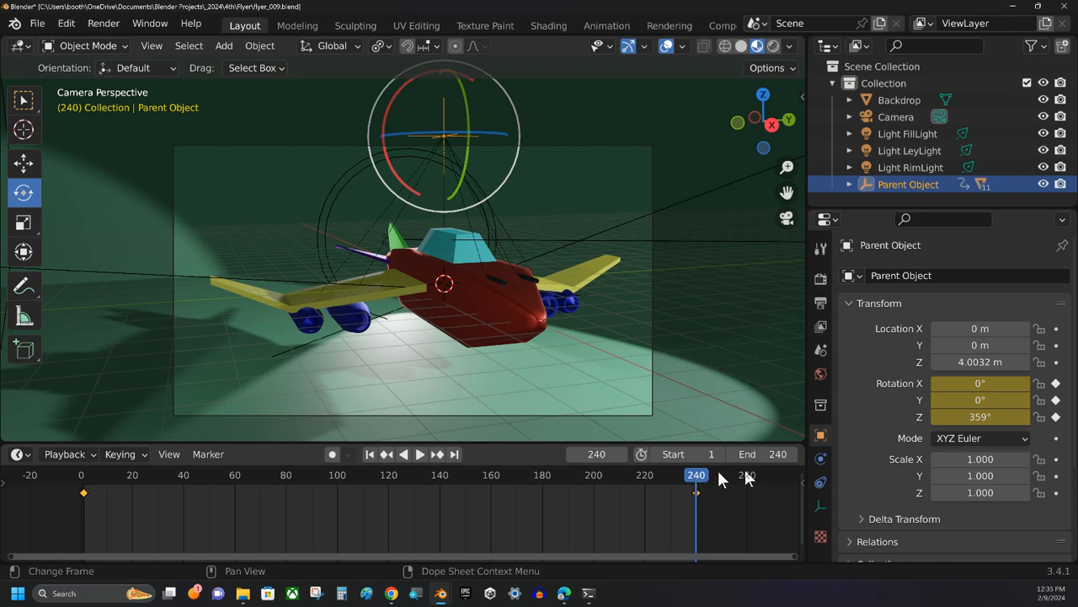
- At frame 240, set the Parent Object's Z rotation to 360° and replace its Rotation keyframe
click(978, 417)
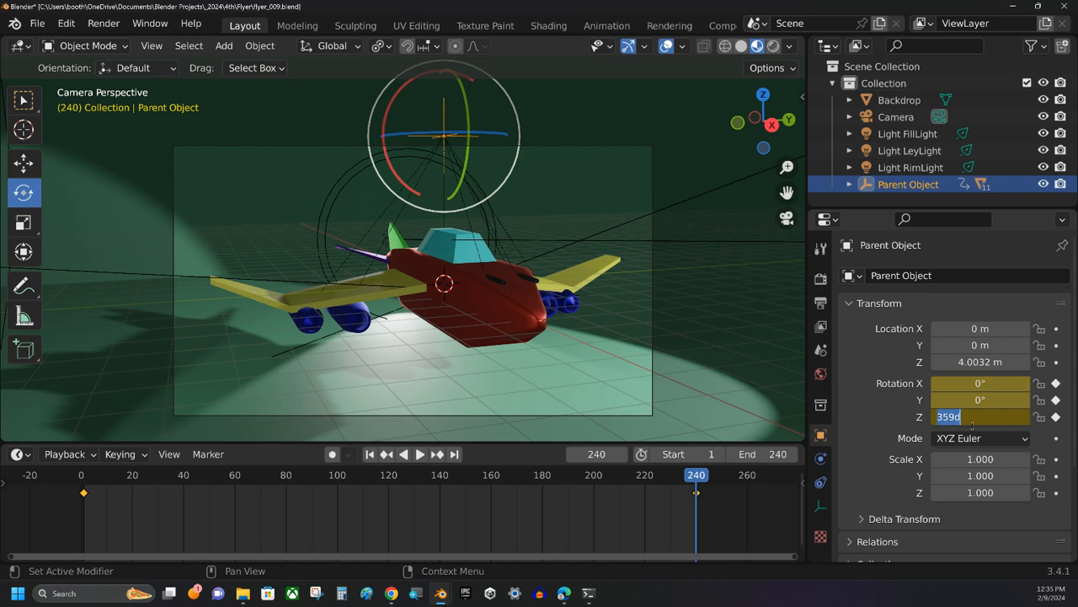
text(360)
key(Return)
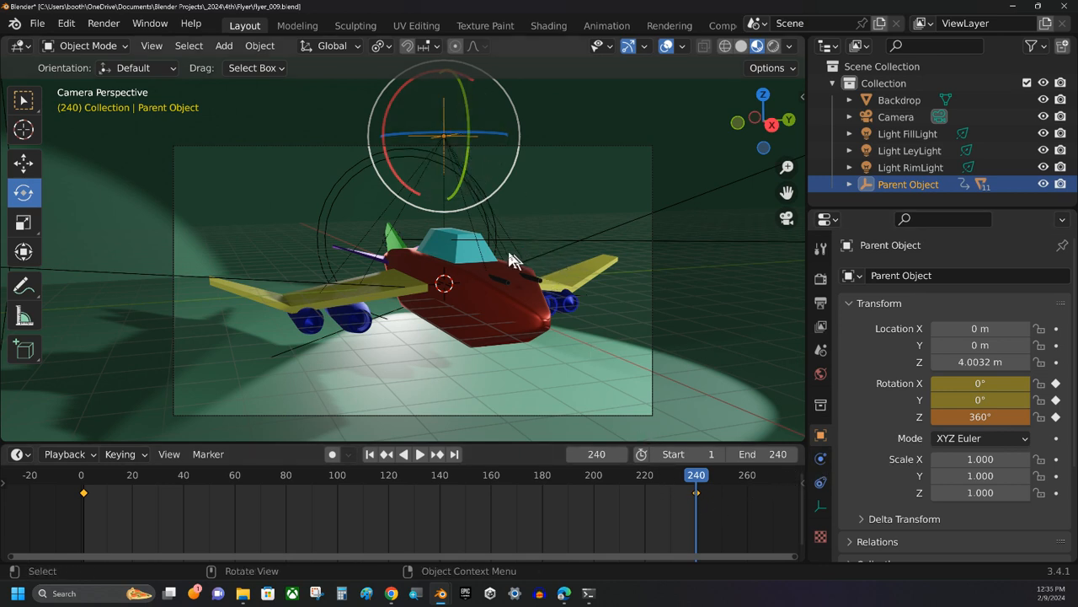
key(i)
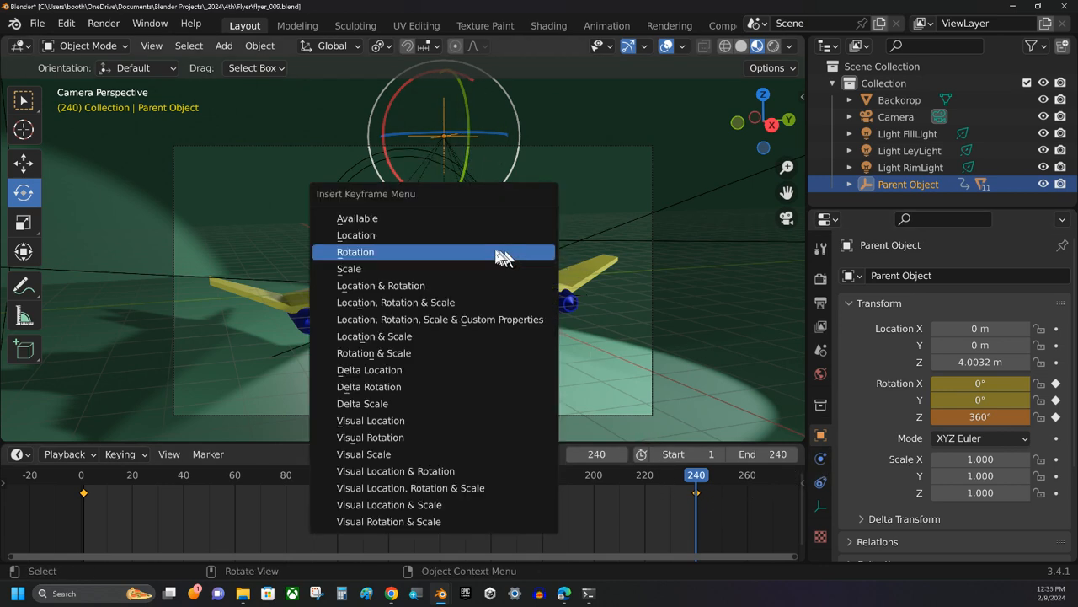
click(431, 251)
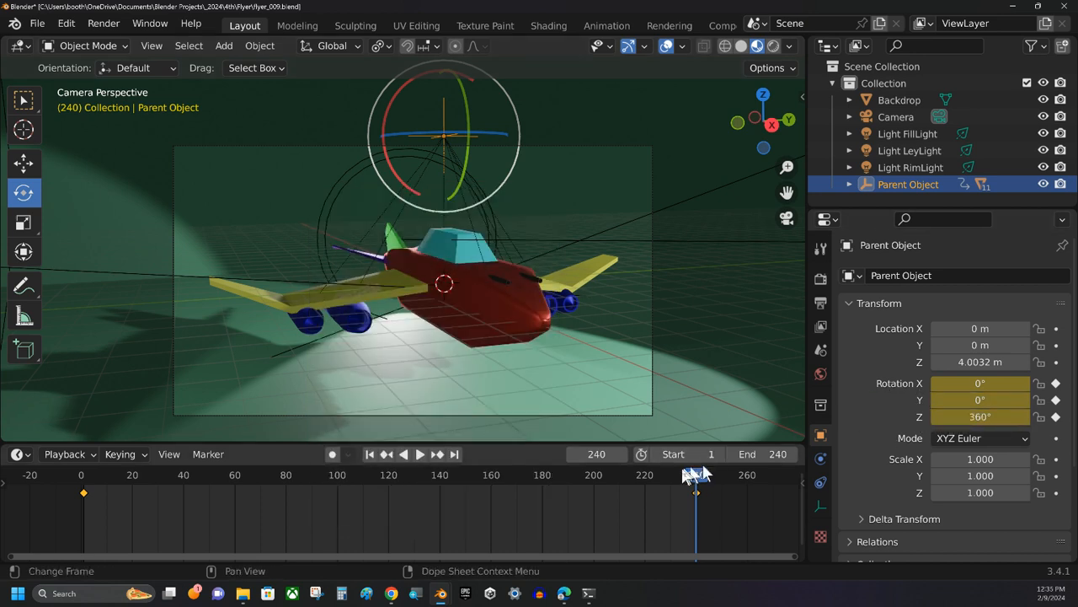
- Play the corrected full turn, return to frame 1, scrub through the first half of the rotation, and stop playback
click(420, 453)
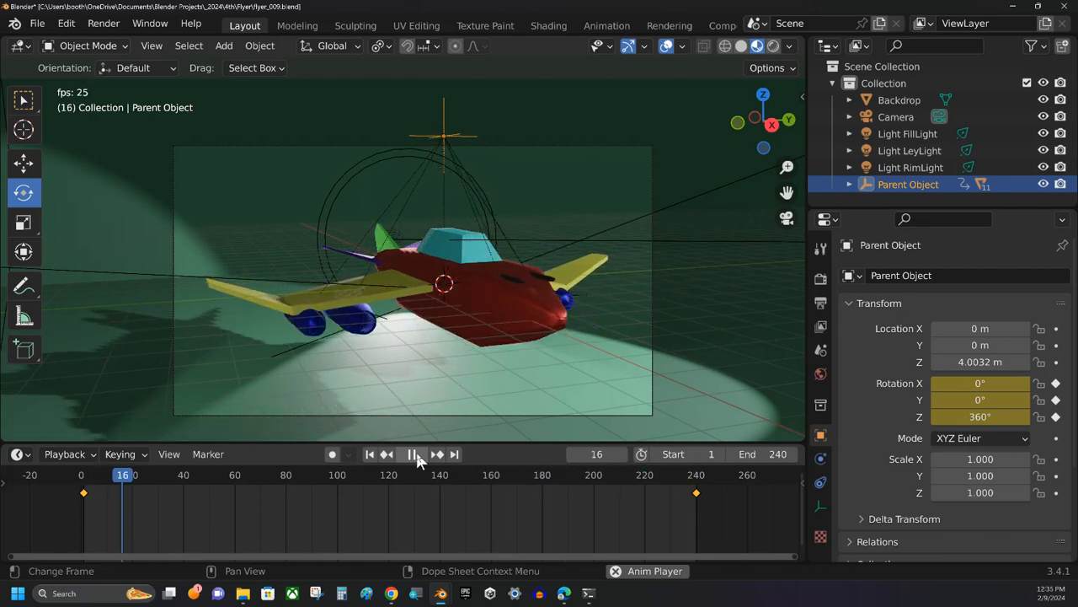
click(417, 455)
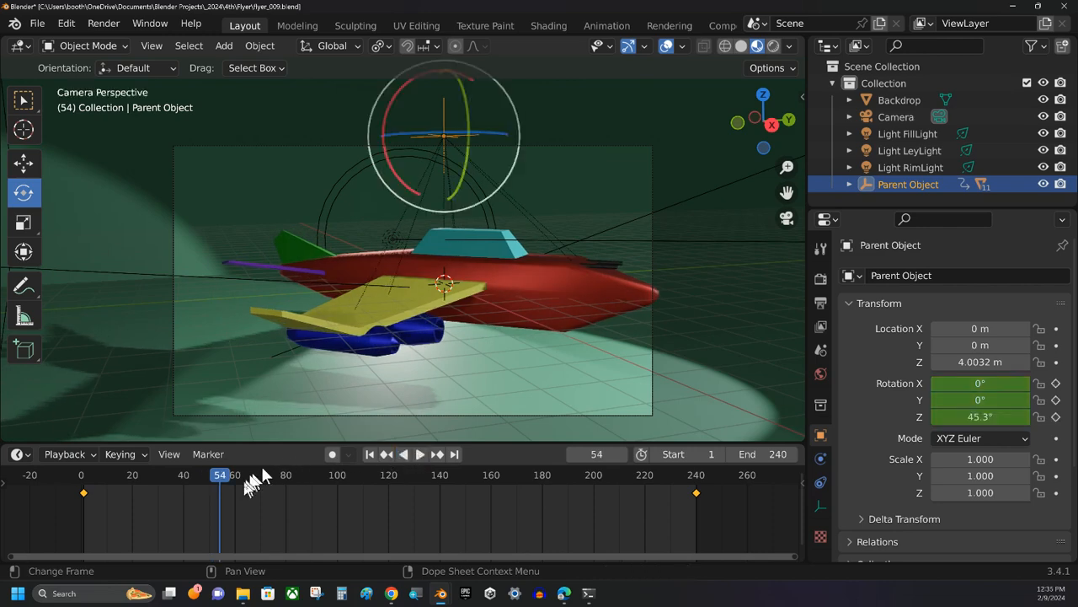
drag(222, 477, 84, 479)
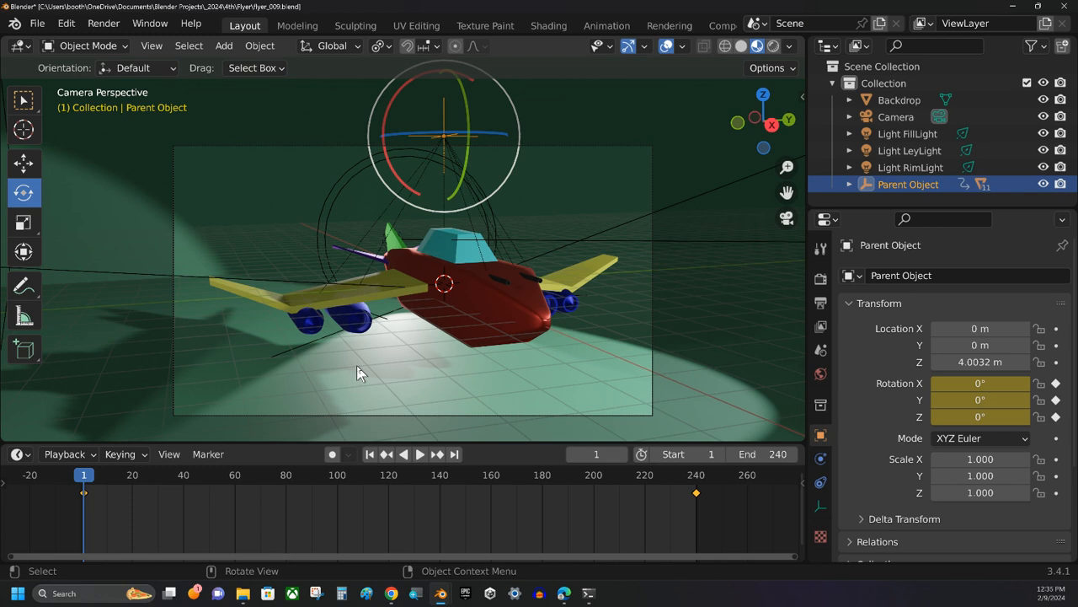
key(space)
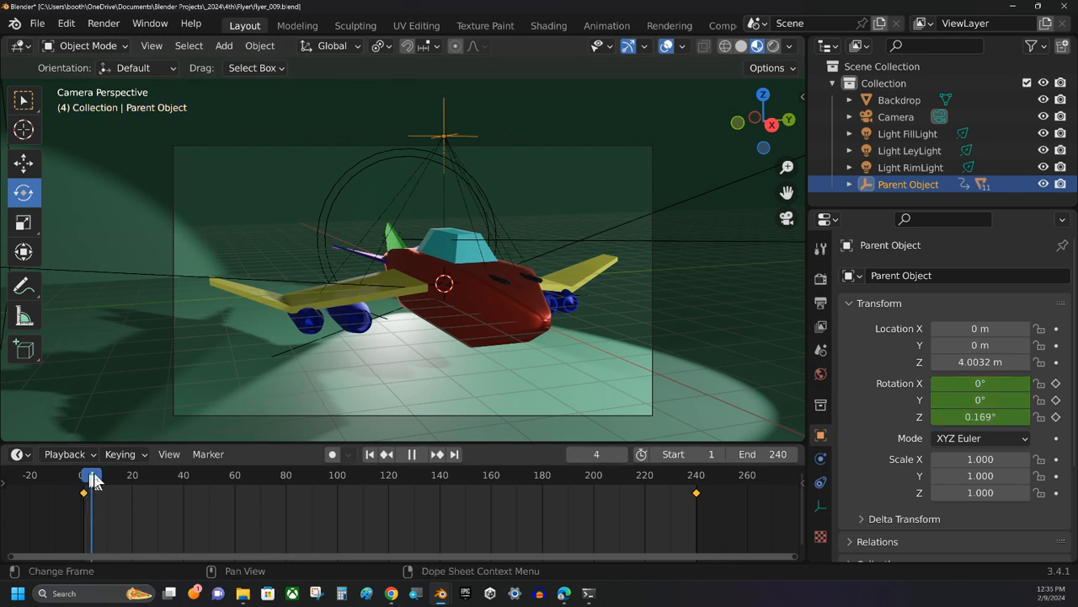
drag(130, 479, 343, 479)
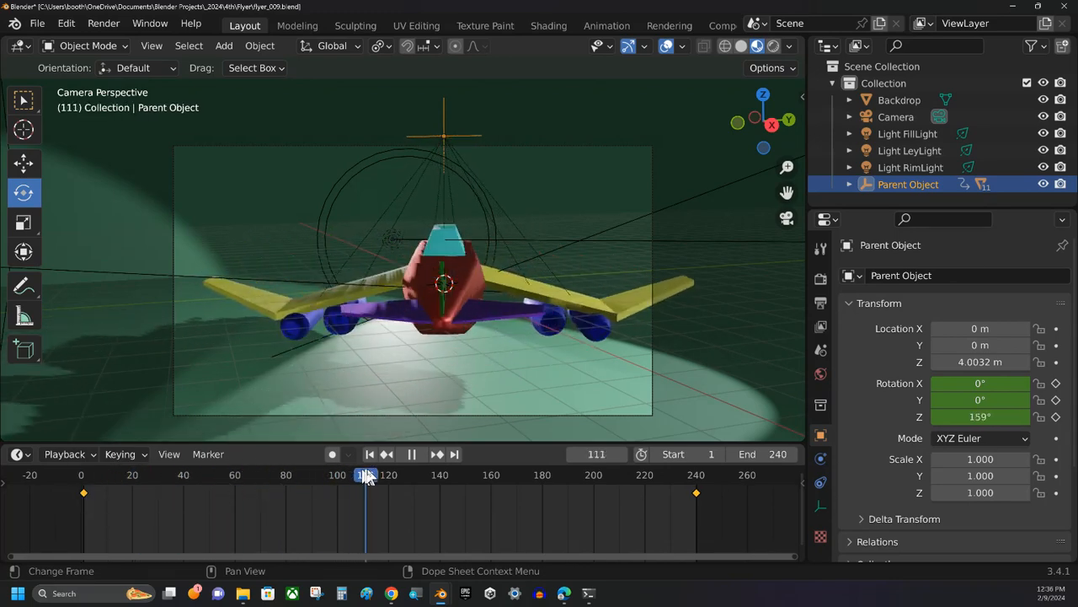
key(space)
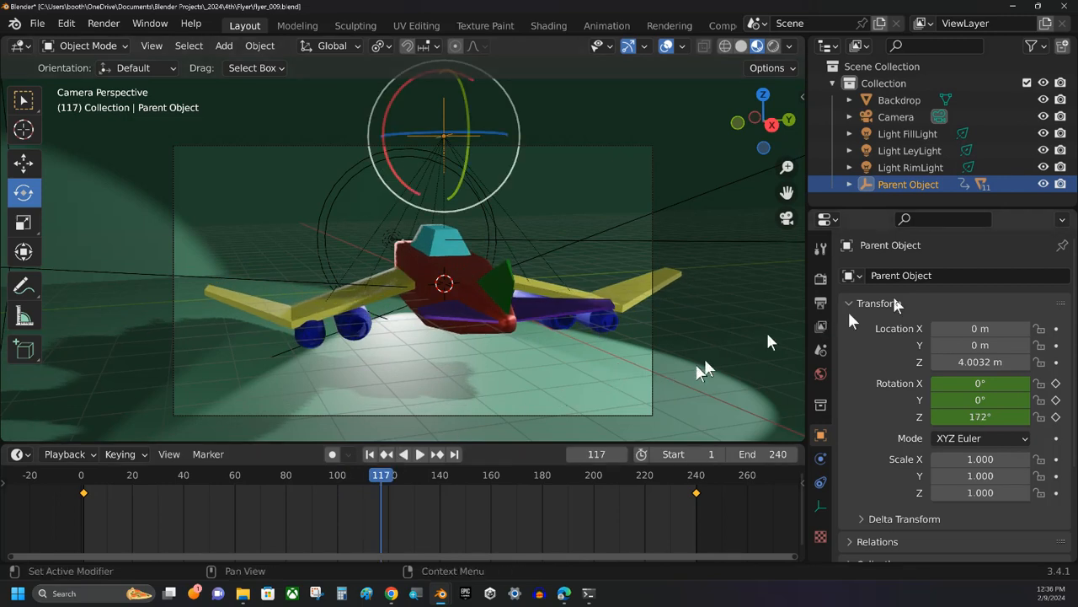
- Select the camera and move it to about X 18.18 m and Y -5.93 m, checking the framing at different frames
click(896, 115)
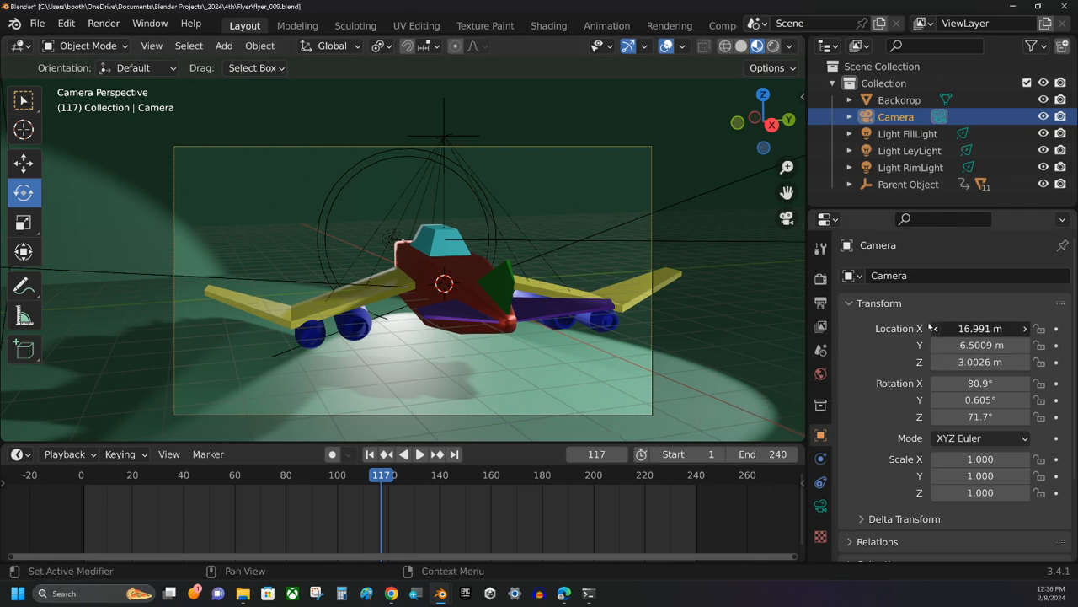
drag(927, 328, 952, 345)
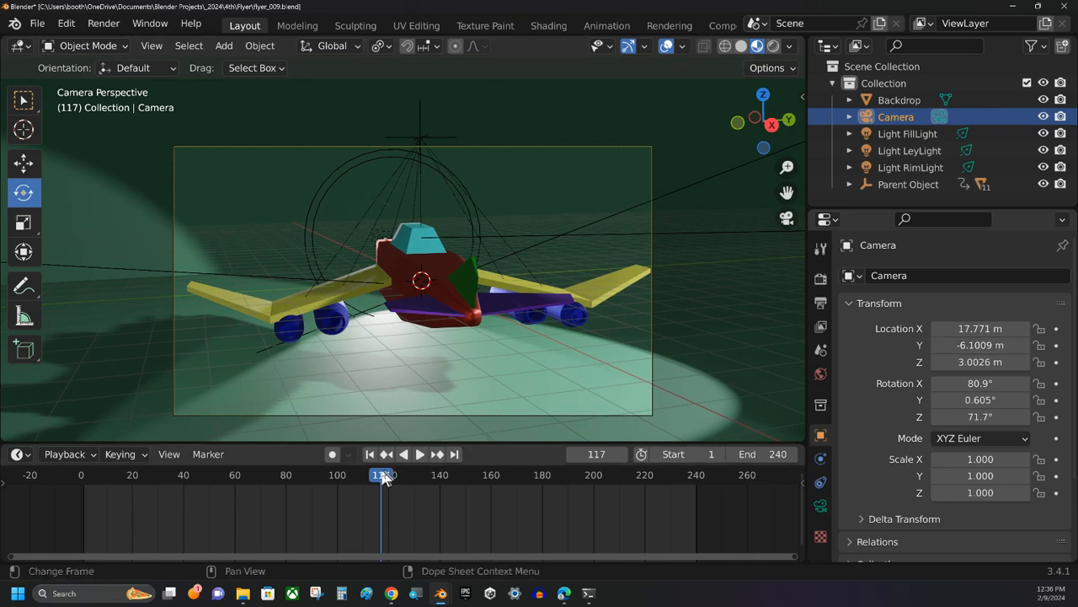
drag(383, 477, 417, 474)
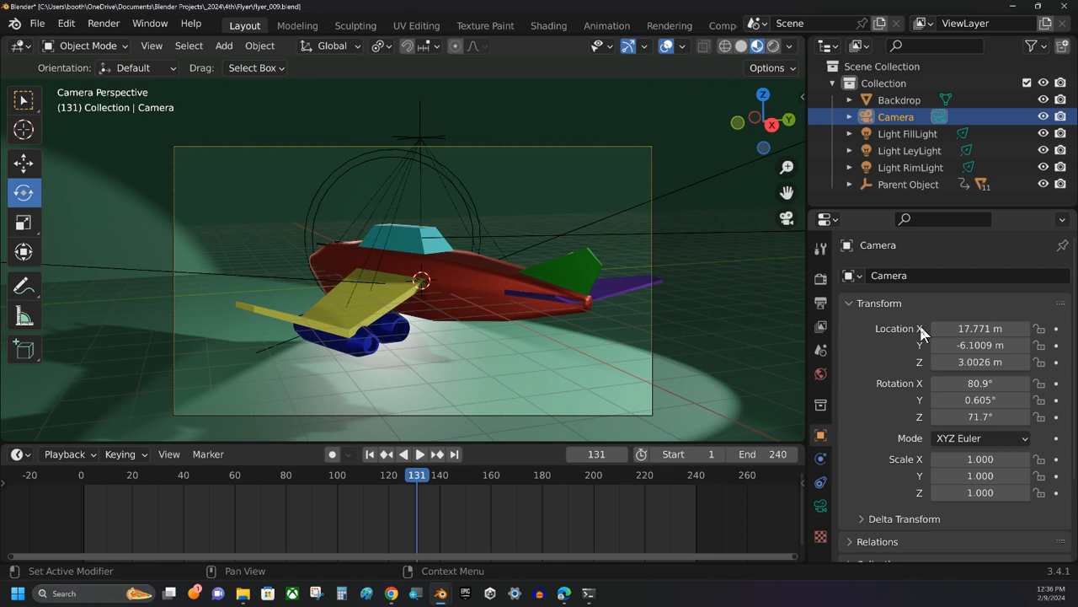
drag(940, 329, 953, 329)
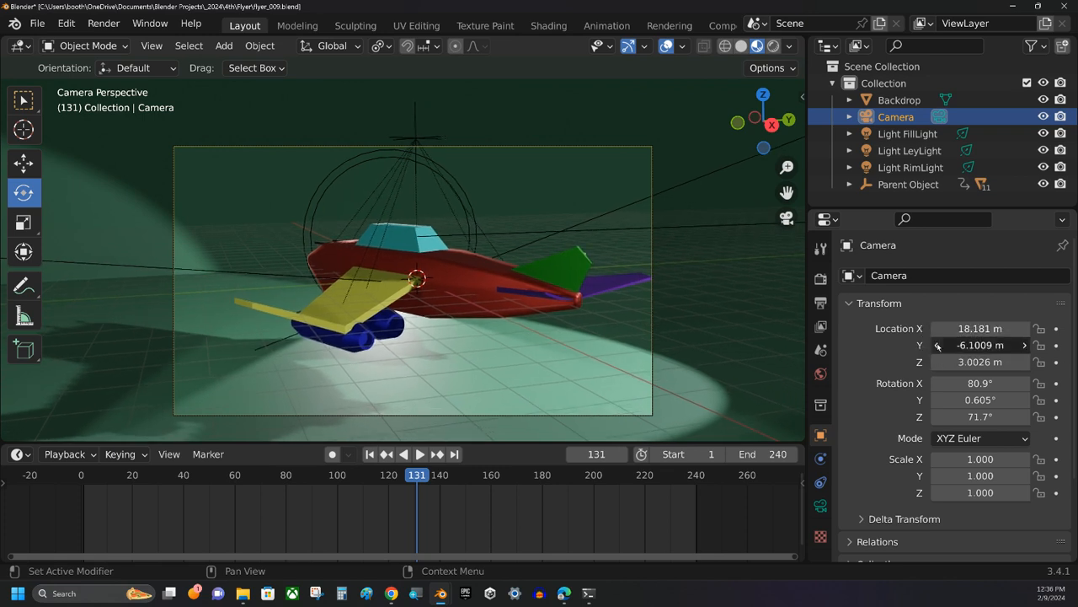
drag(941, 345, 953, 345)
drag(424, 472, 393, 478)
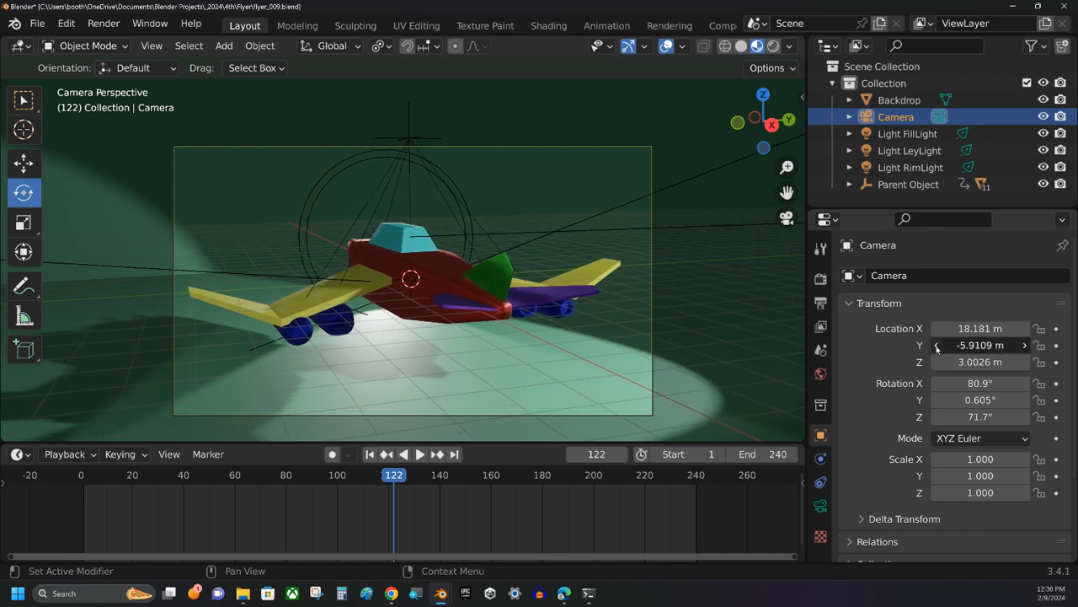
- Play the animation from the start to check whether the aircraft stays inside the camera frame, and stop it
drag(398, 477, 76, 464)
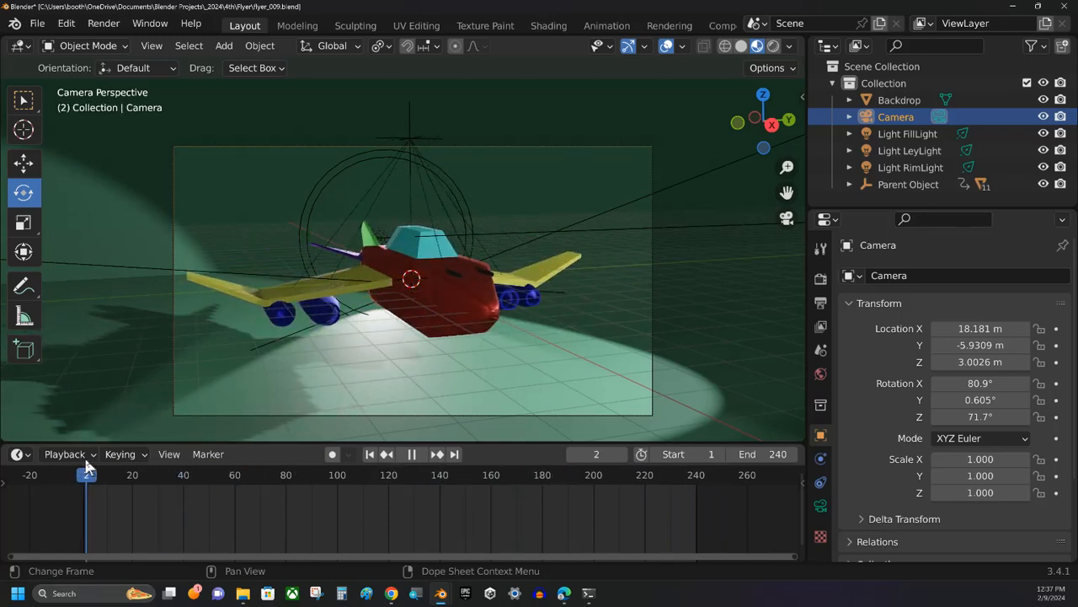
click(415, 456)
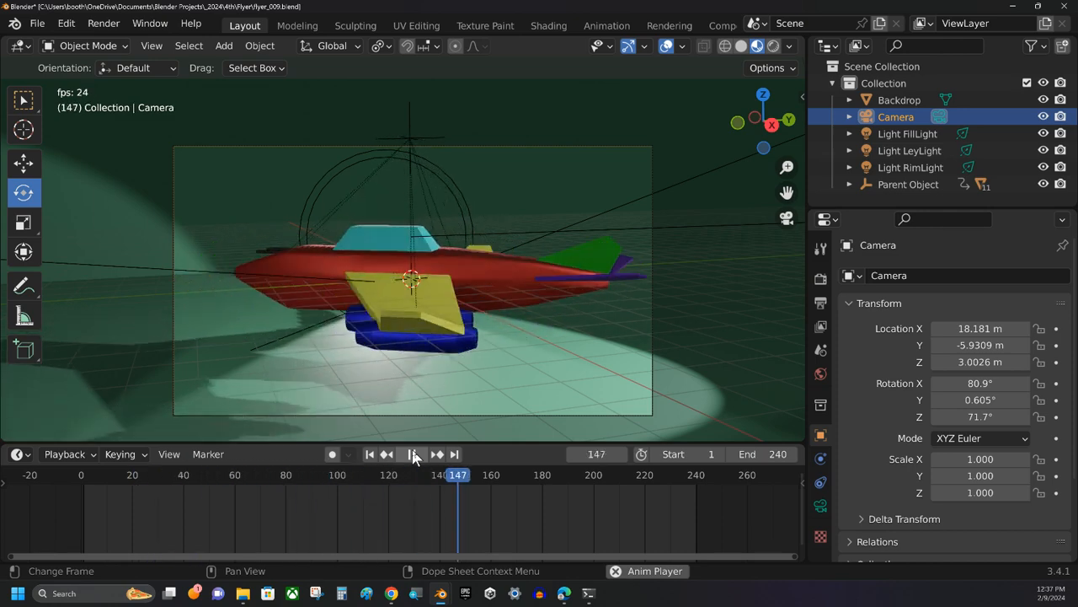
click(413, 455)
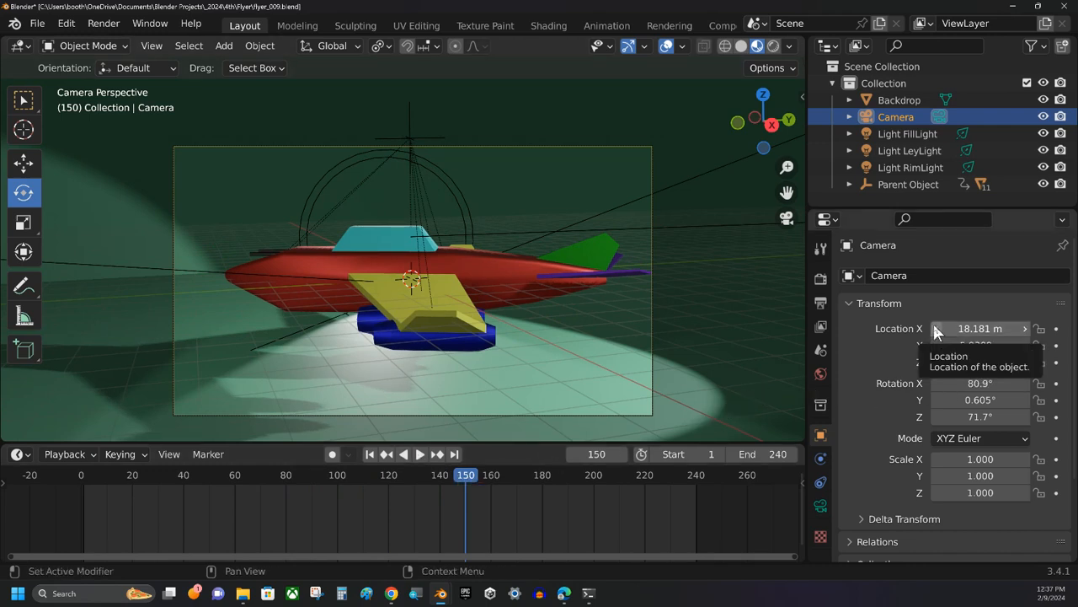
- Reposition the camera to X 18.751 m, Y -6.0309 m and Z 2.9726 m, checking the rear view of the aircraft
drag(936, 329, 965, 329)
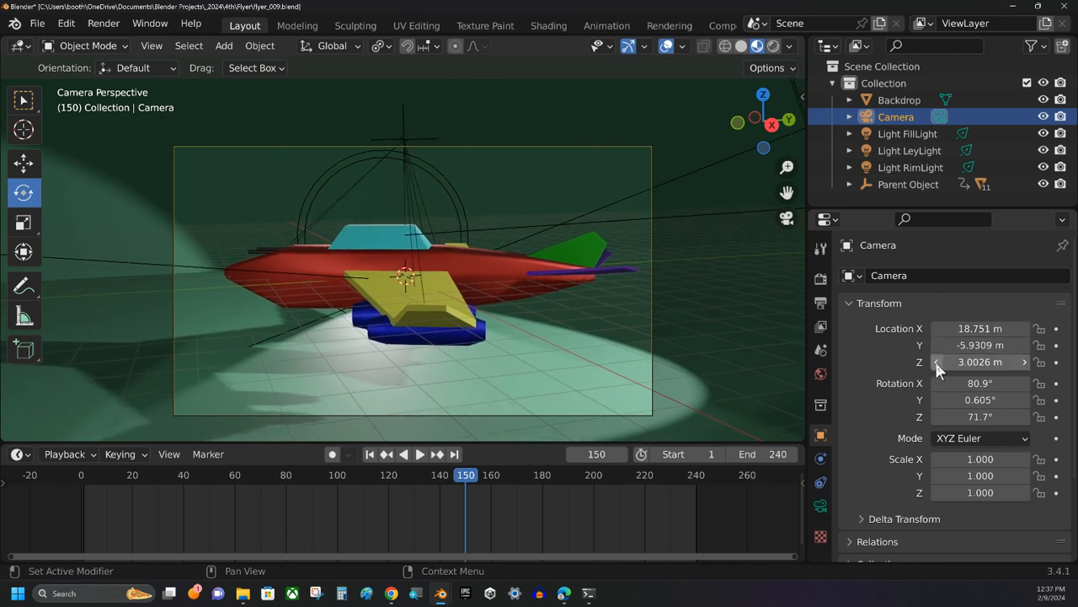
drag(935, 362, 941, 344)
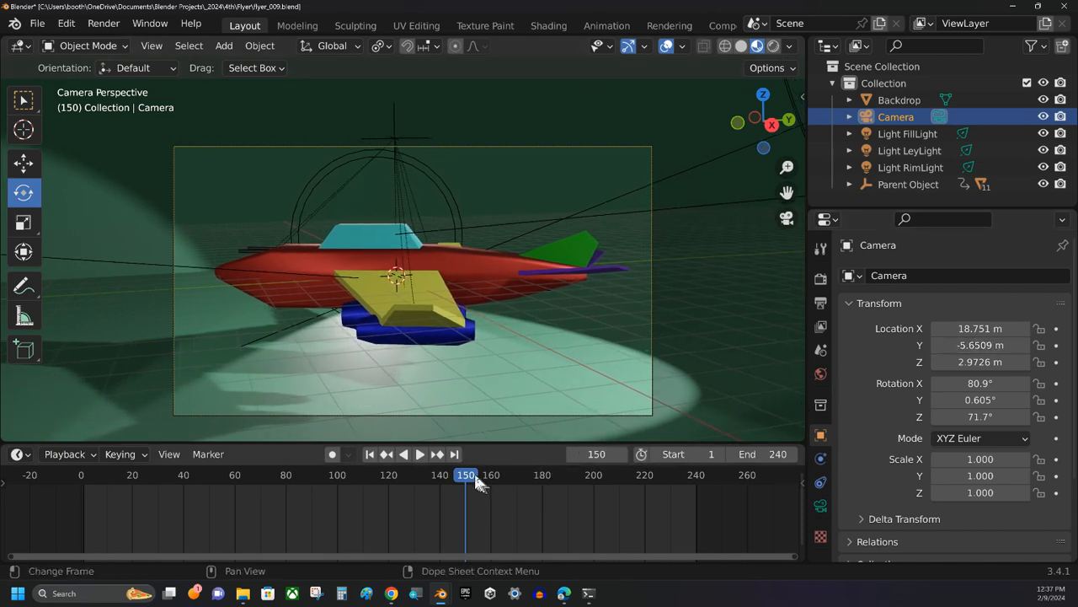
drag(475, 477, 368, 475)
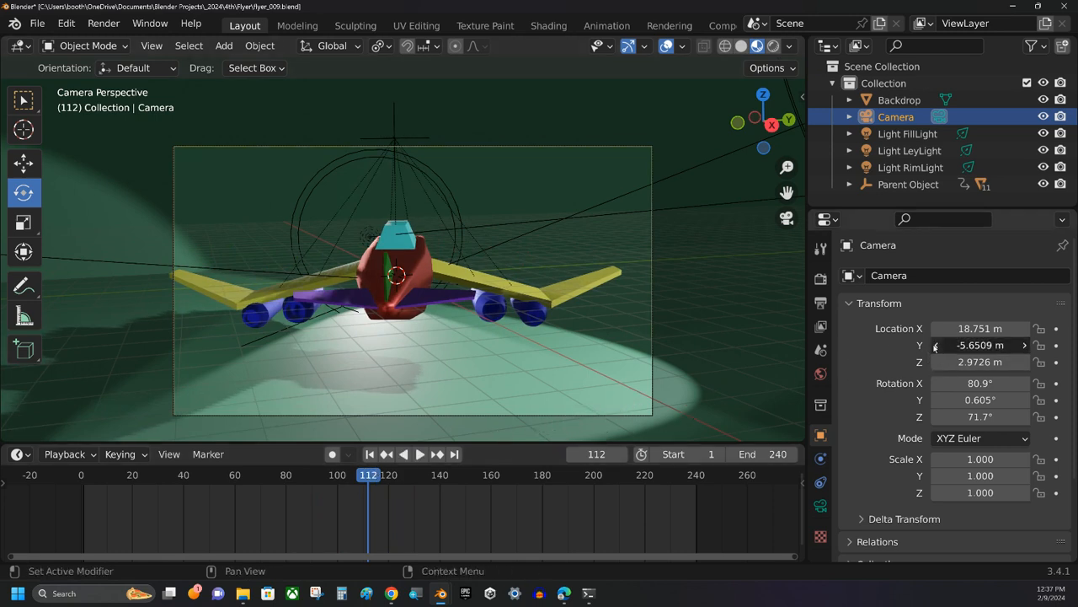
drag(935, 347, 925, 348)
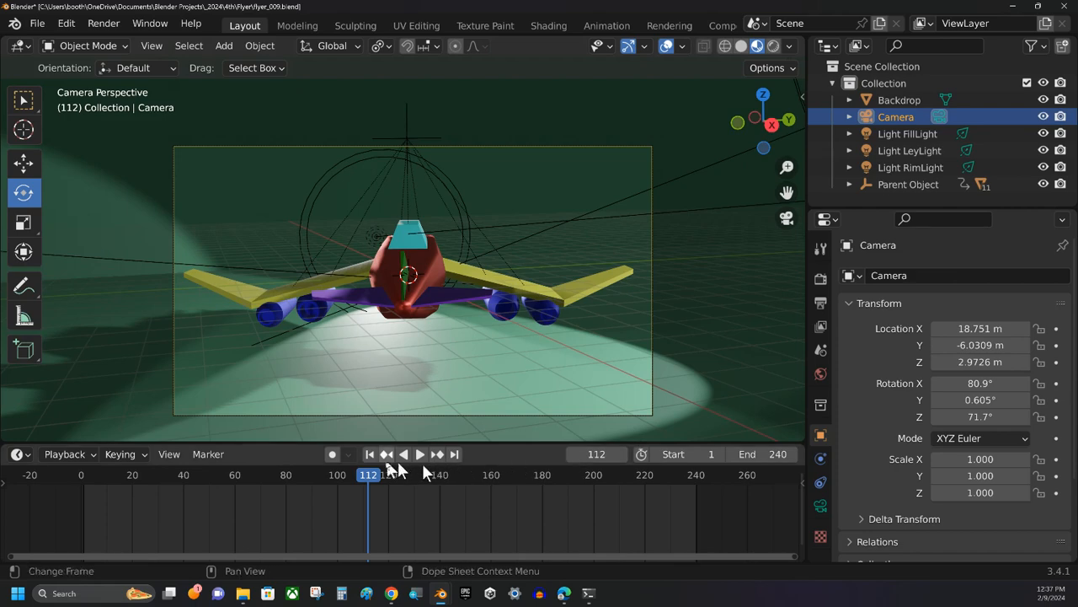
- Return to the beginning of the timeline, play the turn with the repositioned camera, and stop at frame 210
drag(371, 474, 106, 495)
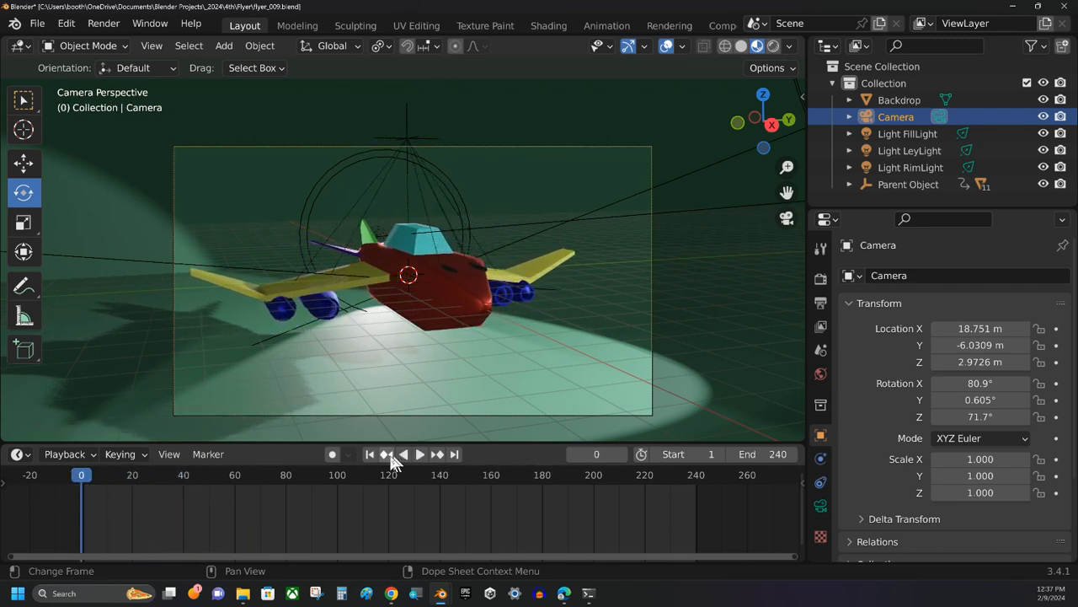
click(419, 454)
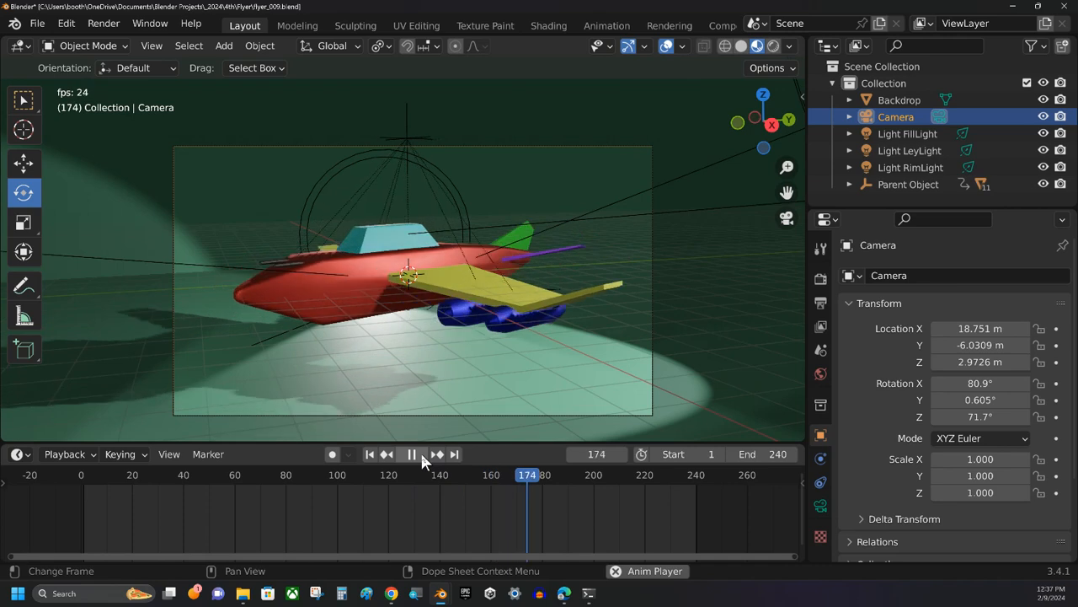
click(412, 454)
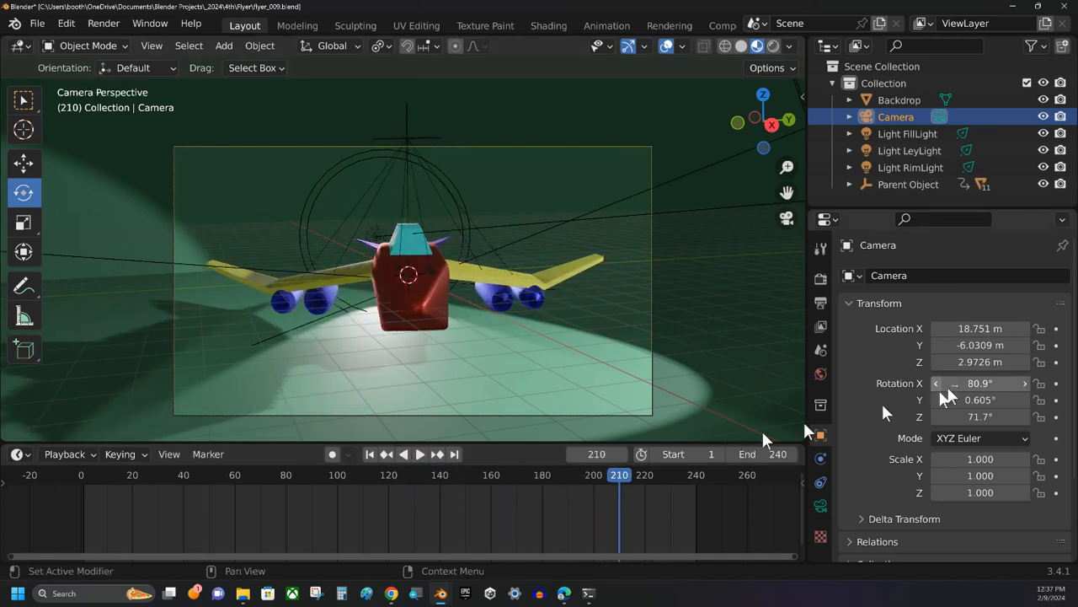
- Fine-tune the camera's Y location to -6.0809 m to centre the front view of the aircraft
click(1025, 345)
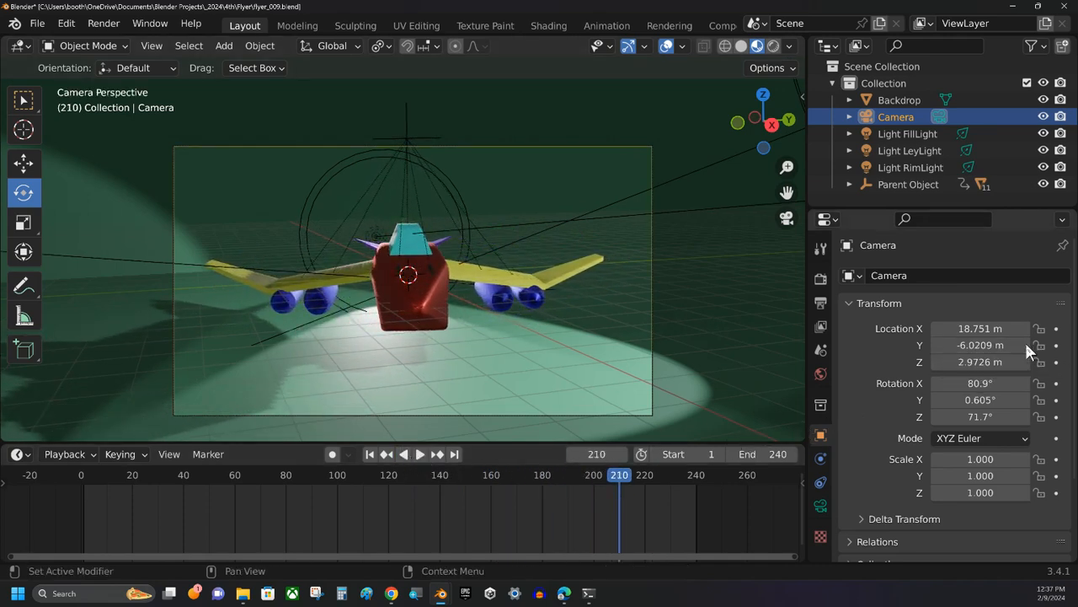
click(934, 345)
click(935, 346)
click(936, 346)
click(935, 345)
click(936, 345)
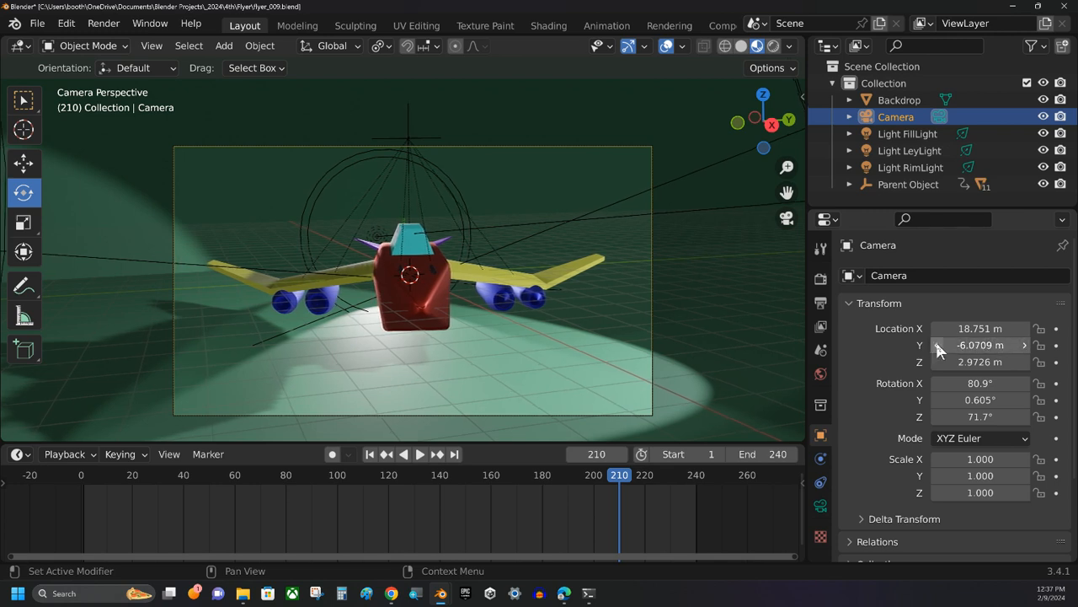
click(936, 345)
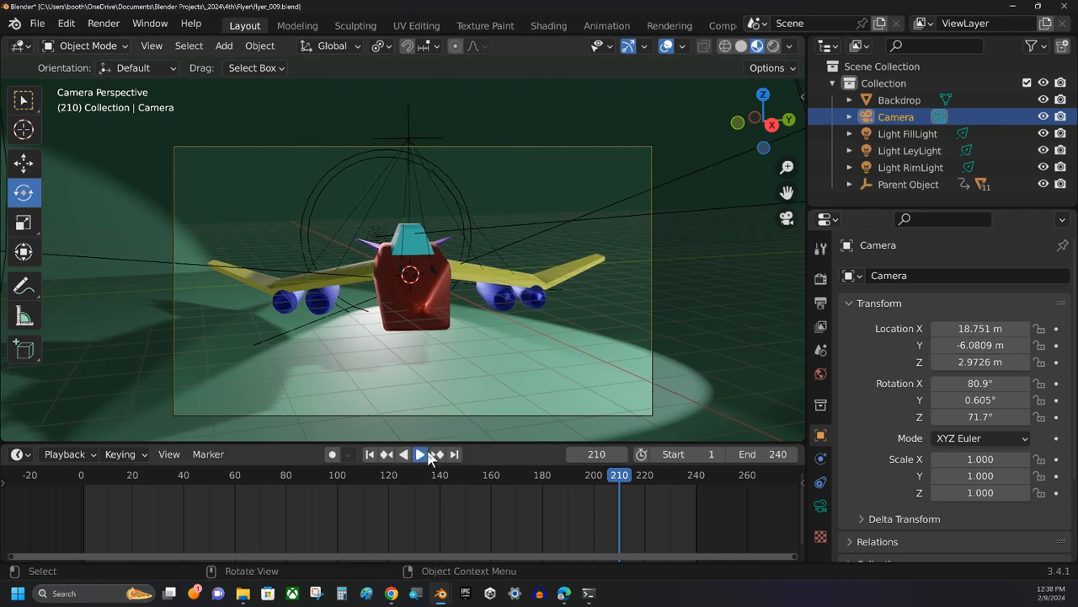
- While the animation plays, adjust the camera's Z location to 3.1126 m and stop playback
click(426, 455)
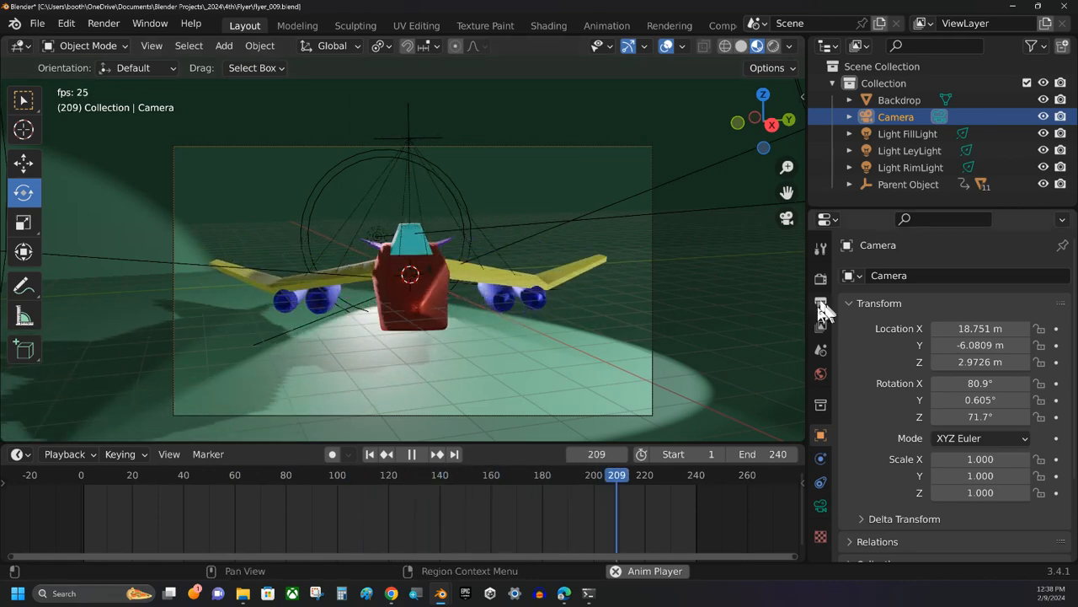
click(938, 362)
click(938, 362)
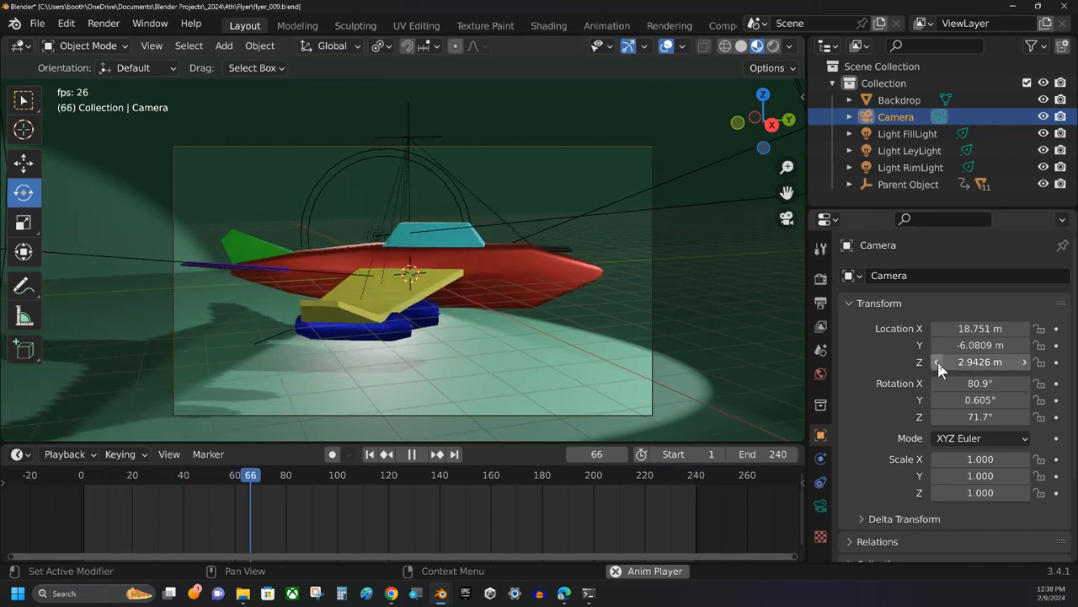
click(938, 361)
click(938, 361)
click(937, 361)
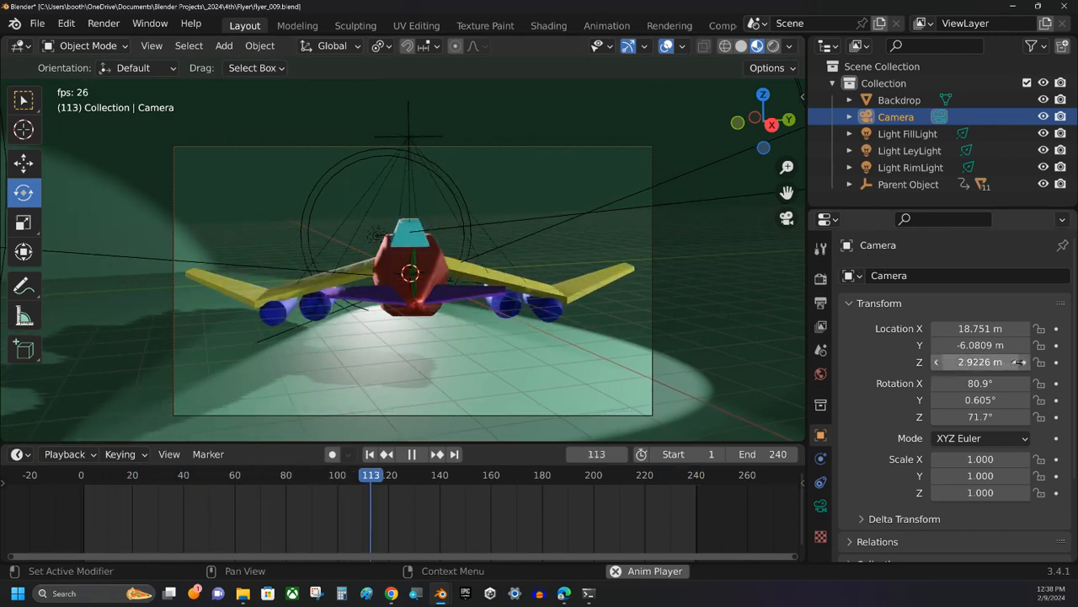
click(1026, 363)
click(1025, 363)
click(1026, 363)
click(1025, 362)
double_click(1025, 362)
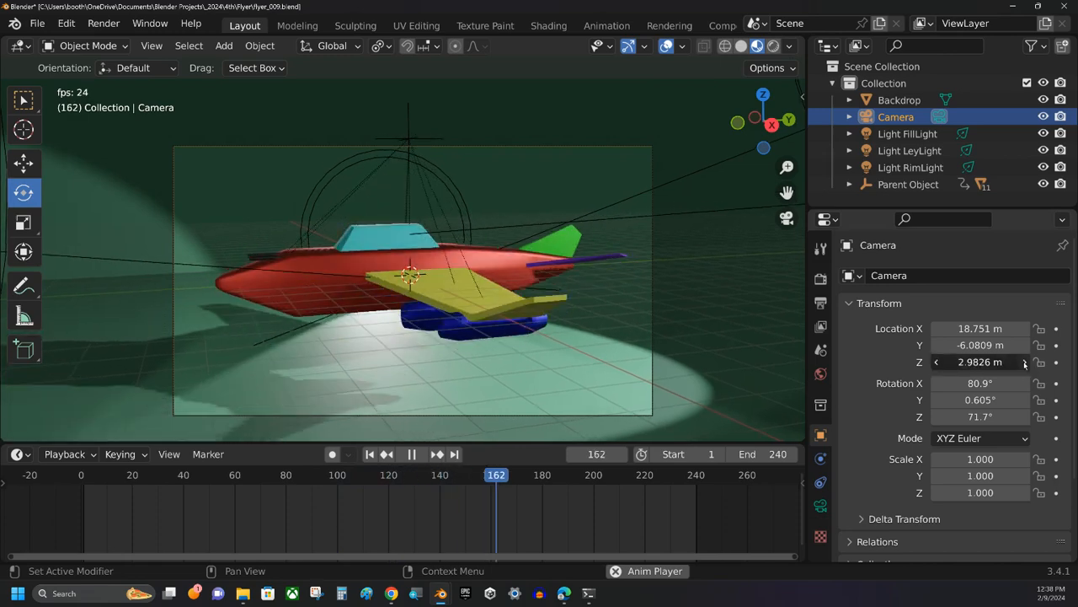
double_click(1025, 363)
double_click(1025, 362)
click(1025, 362)
double_click(1025, 362)
click(1025, 363)
double_click(1025, 362)
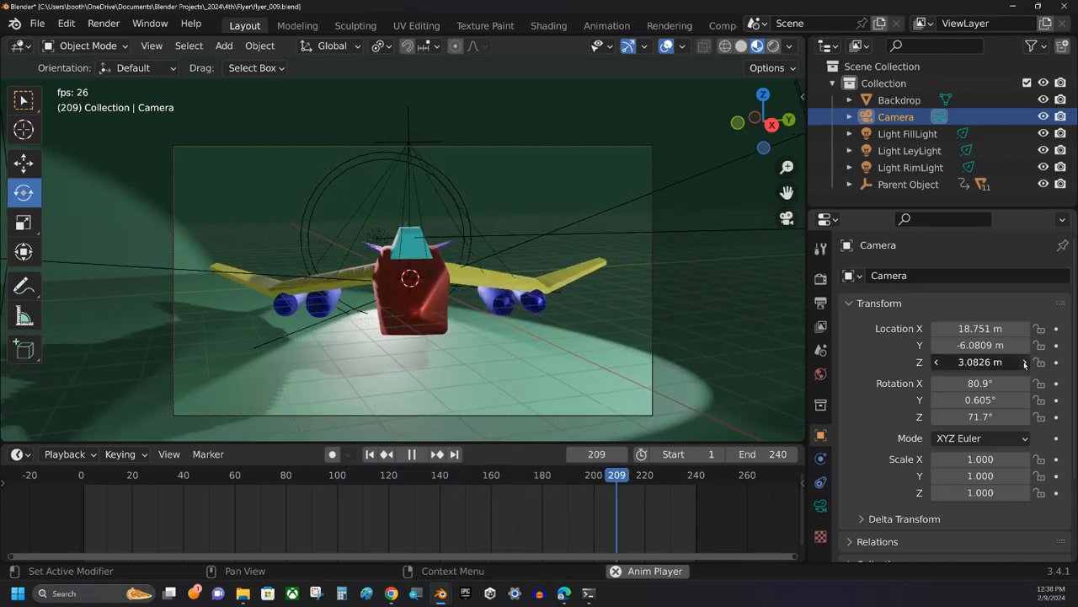
double_click(1025, 362)
click(1025, 362)
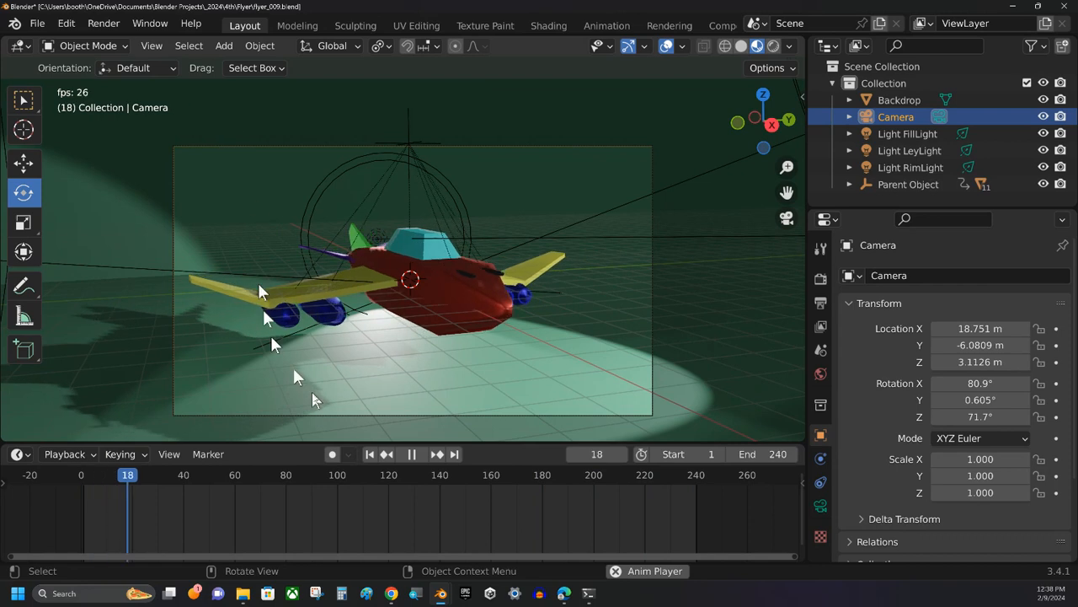
click(412, 454)
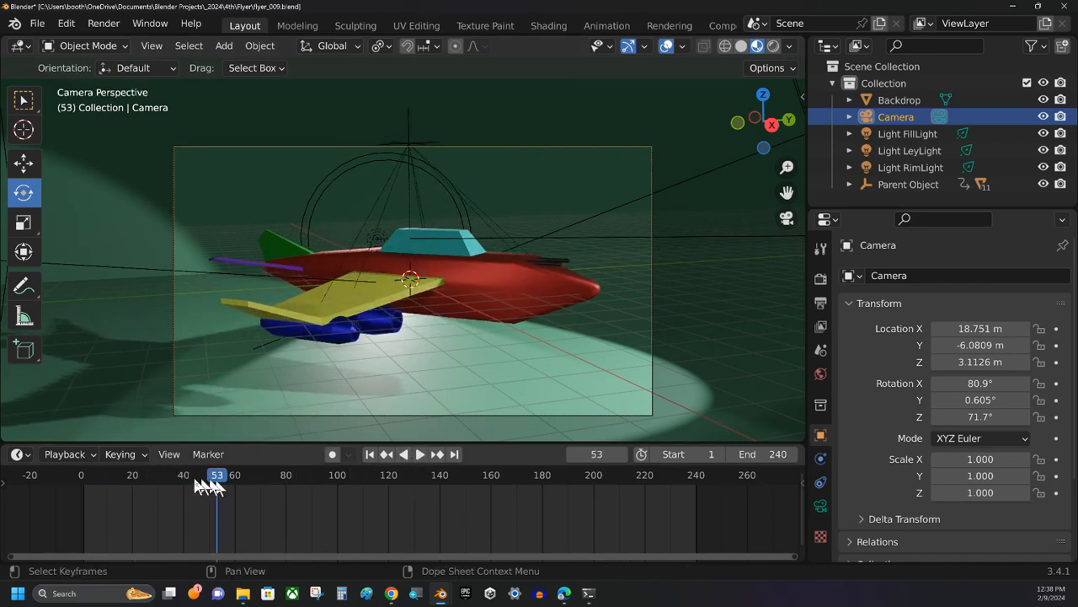
- Return the timeline to frame 0 and bring up the scene's output settings
drag(214, 473, 73, 487)
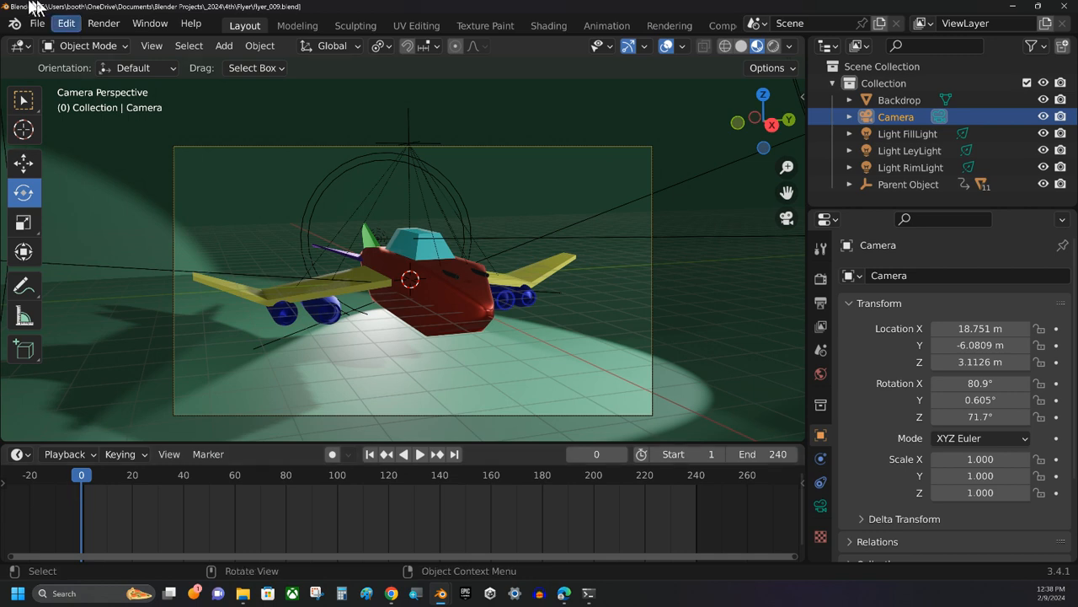
click(100, 25)
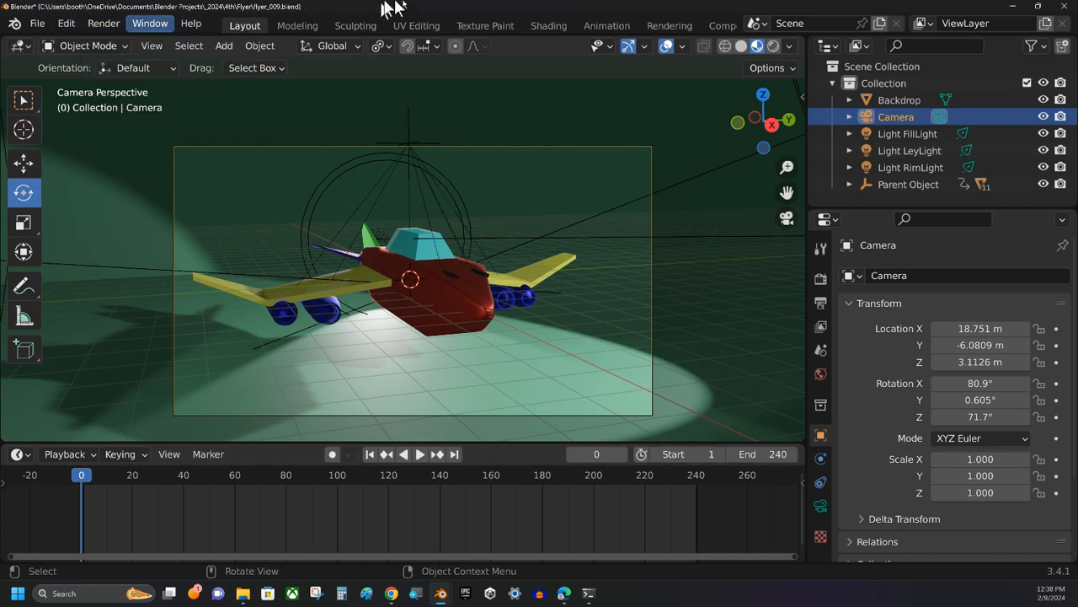
click(822, 280)
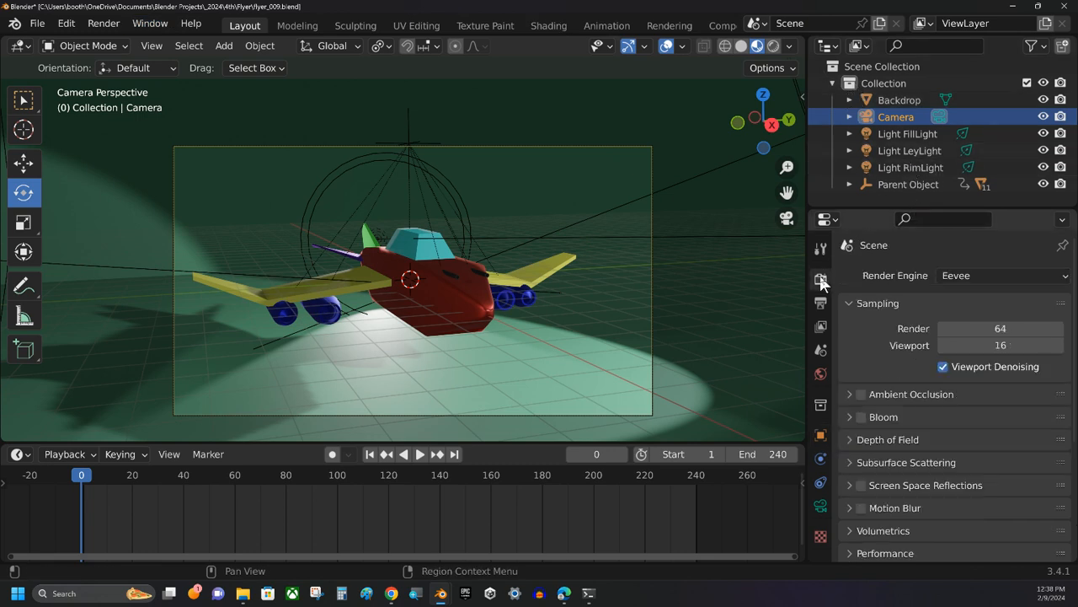
click(821, 304)
scroll(910, 362, down, 6)
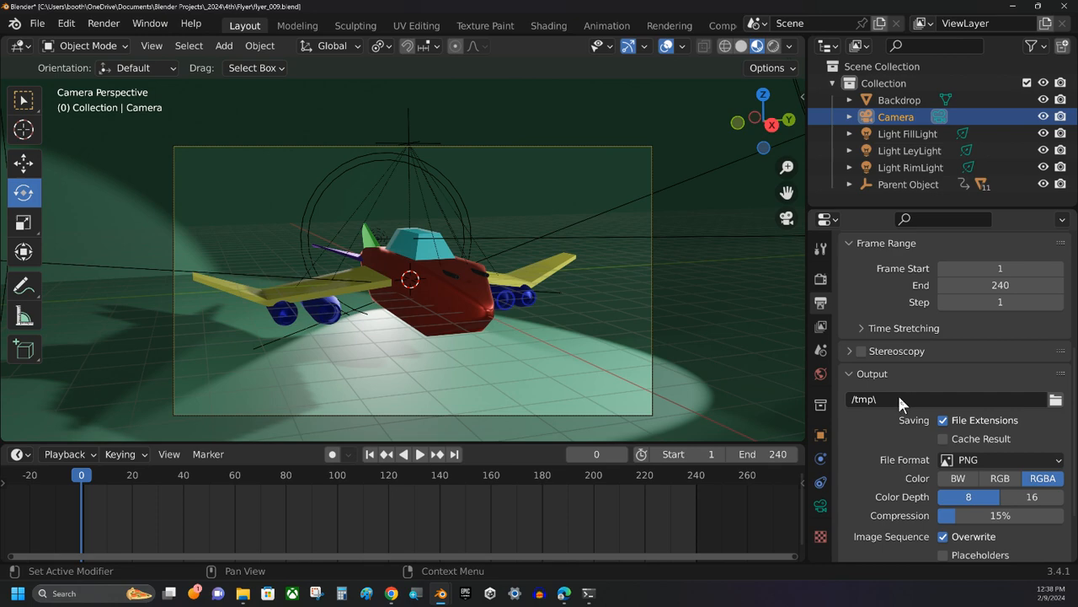
- Browse for the render output location and go to the Flyer folder inside _2024\4th
click(1056, 399)
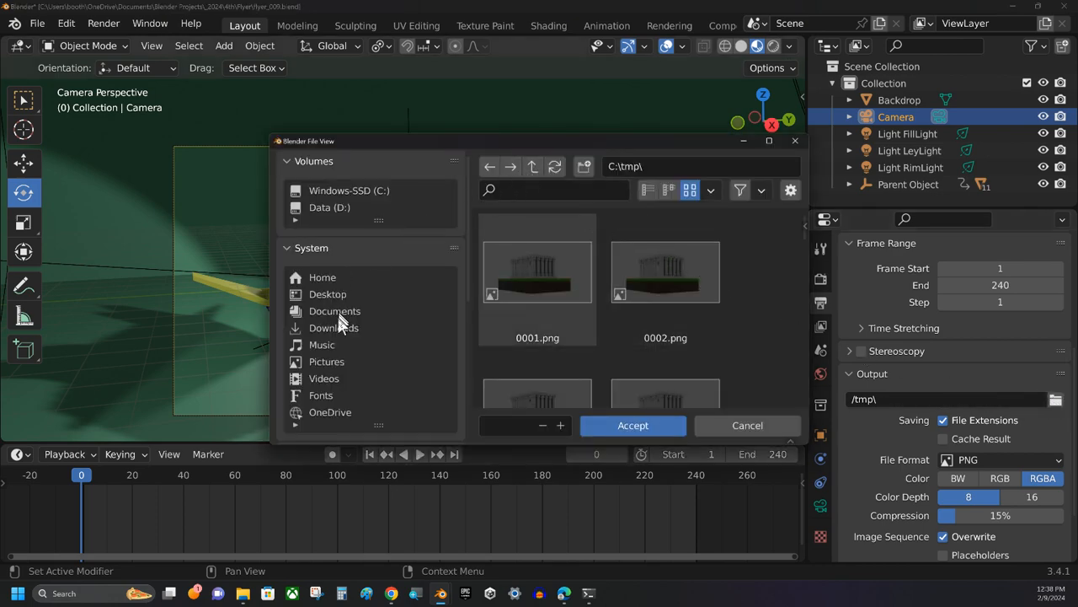
scroll(345, 337, down, 5)
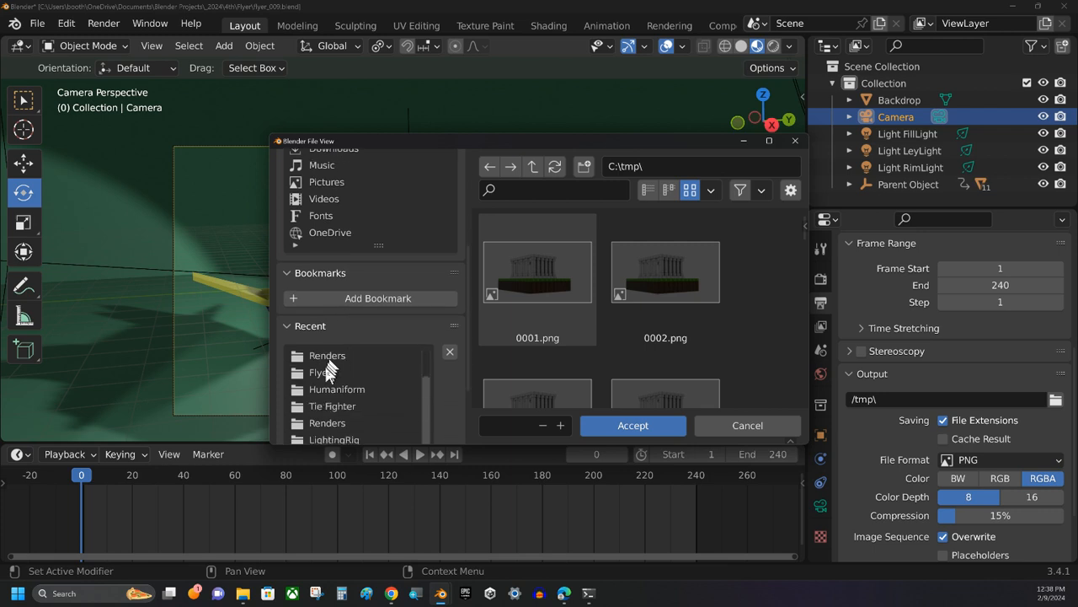
click(325, 372)
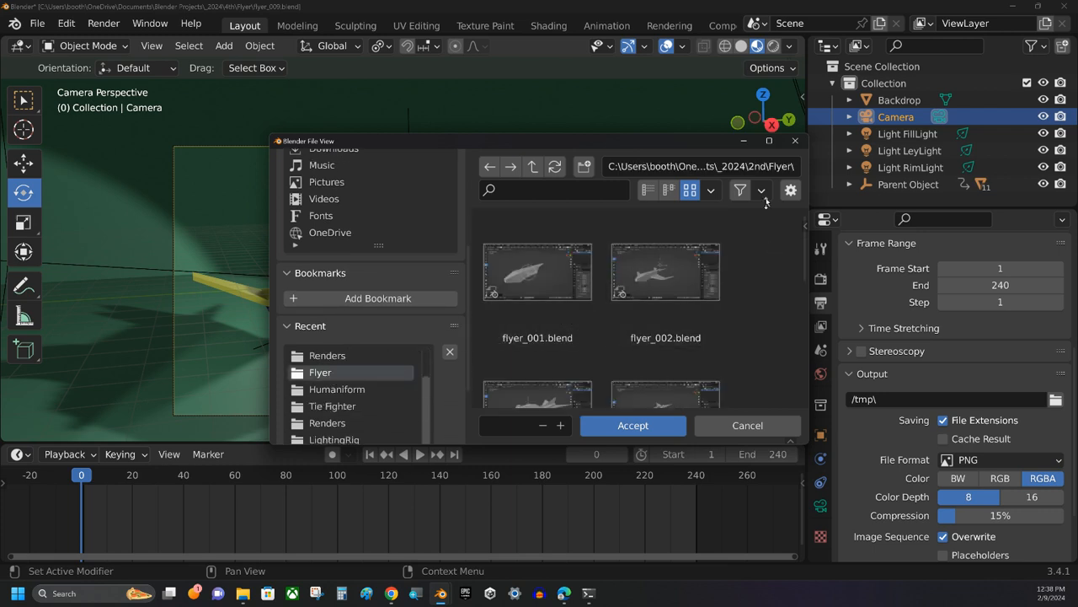
click(533, 166)
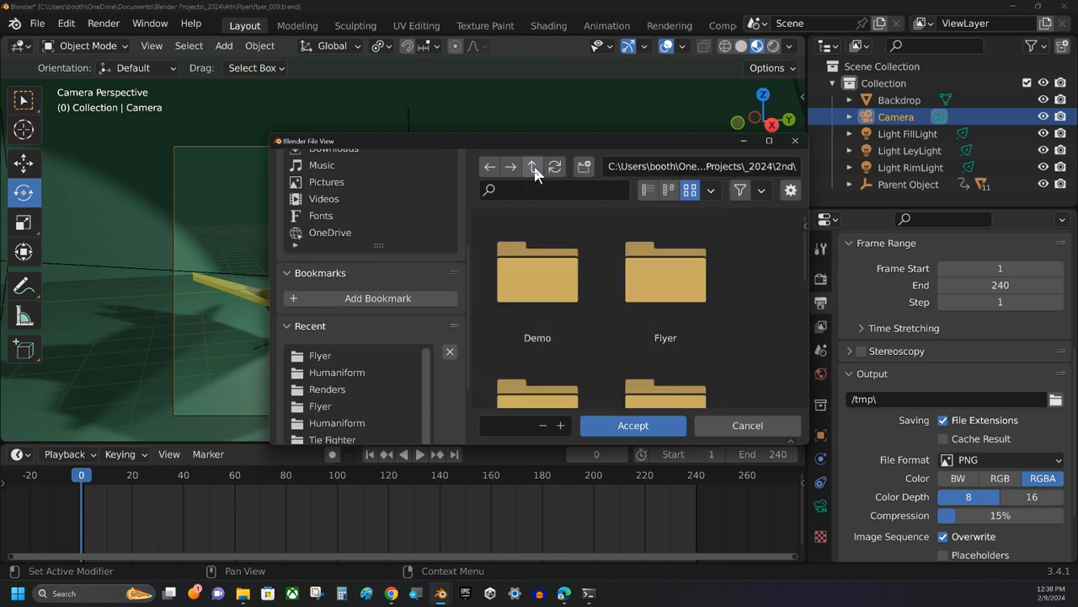
click(532, 166)
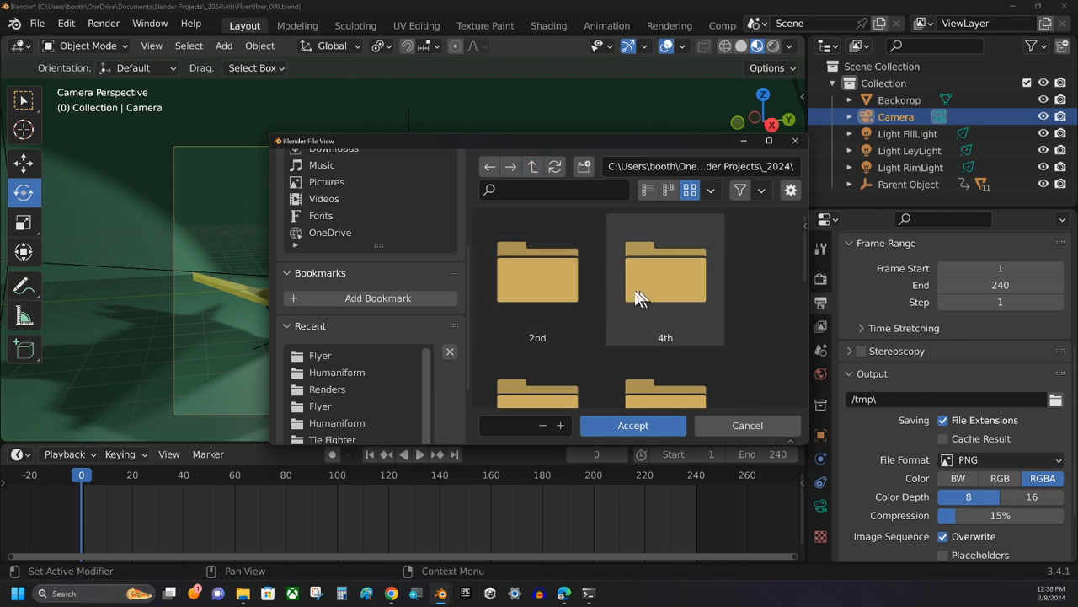
double_click(638, 297)
scroll(584, 329, down, 3)
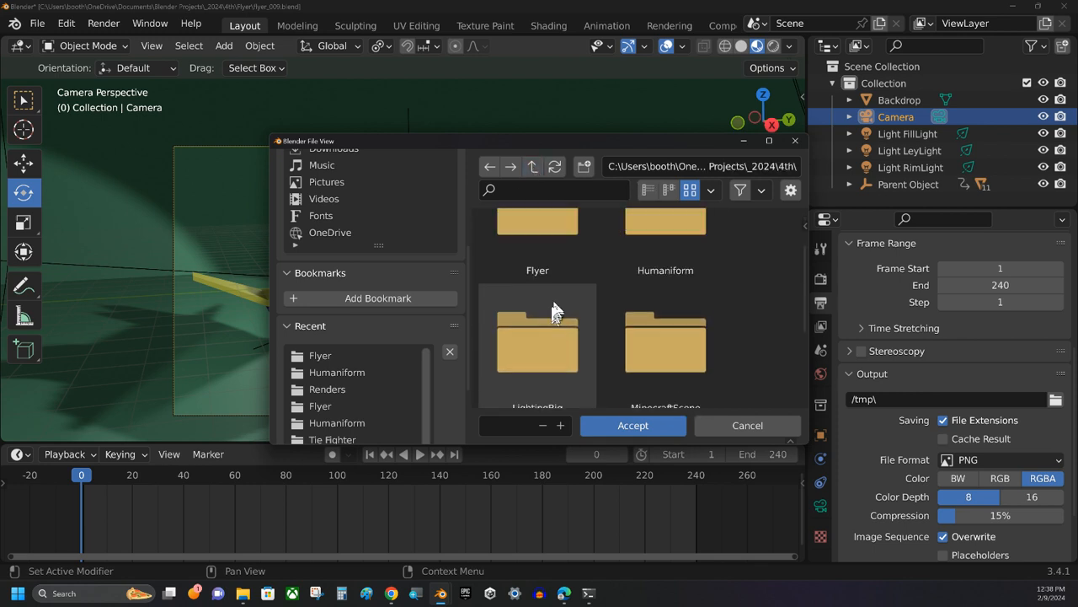
scroll(553, 312, up, 2)
double_click(541, 244)
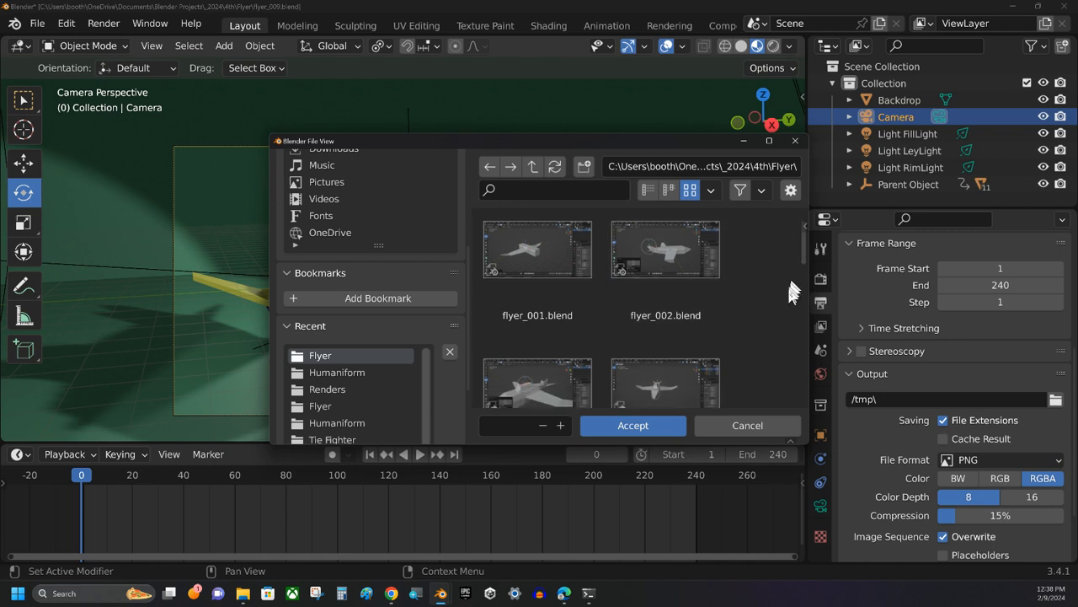
- Create a folder named Renders inside the Flyer folder and set it as the render output path
scroll(791, 291, down, 8)
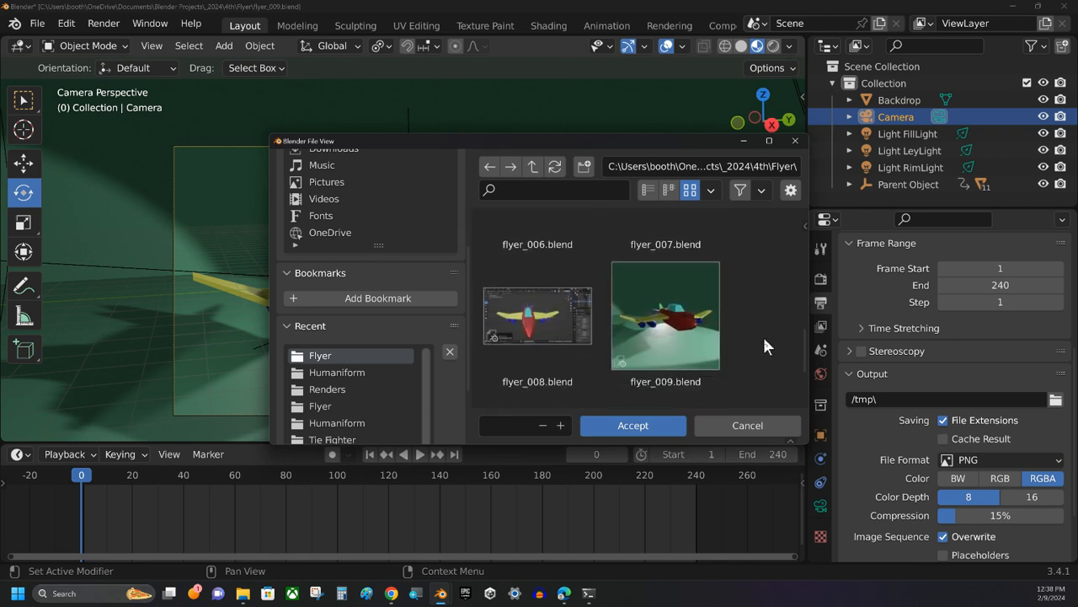
scroll(764, 339, down, 3)
scroll(764, 338, up, 4)
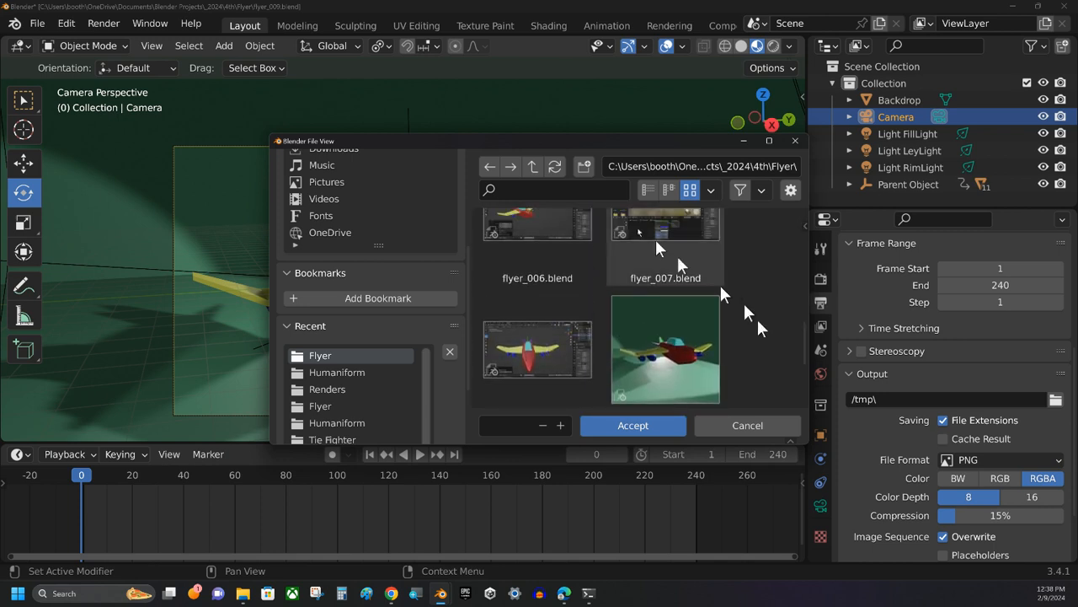
click(584, 168)
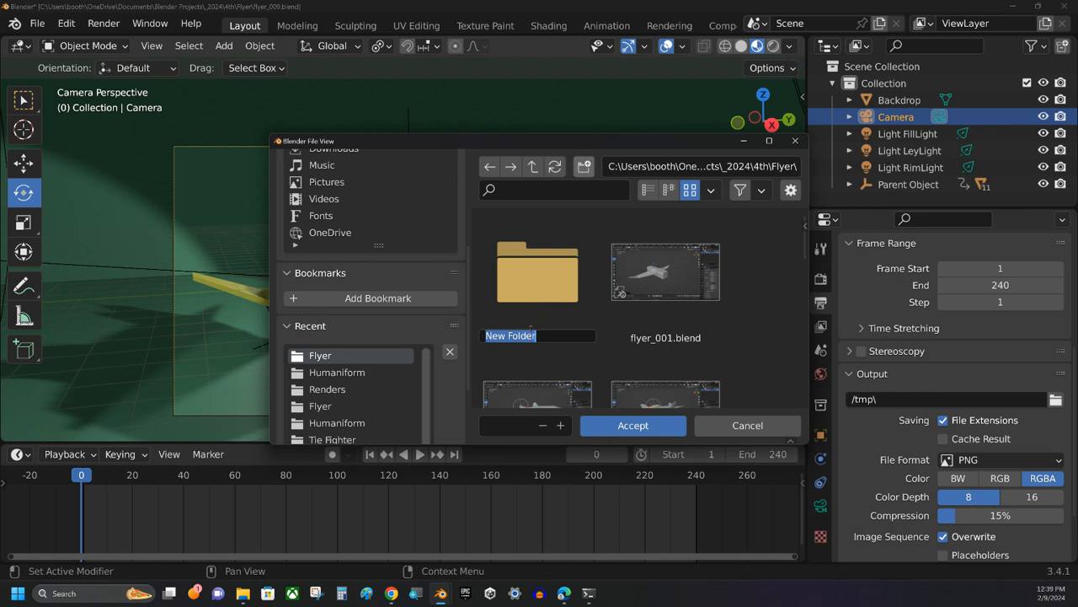
text(Renders)
key(Return)
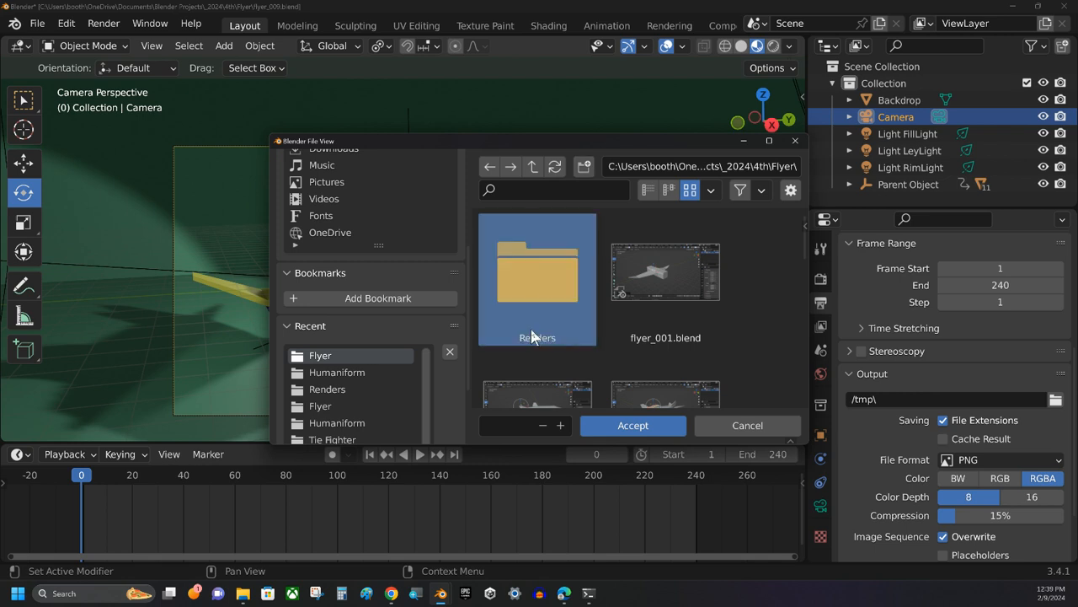
double_click(549, 297)
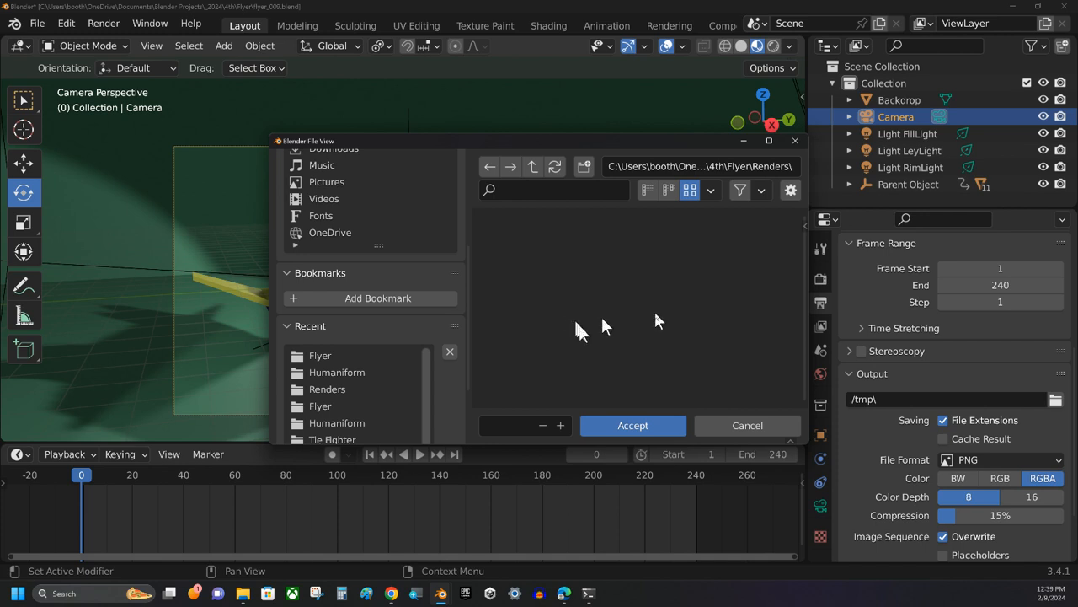
click(641, 425)
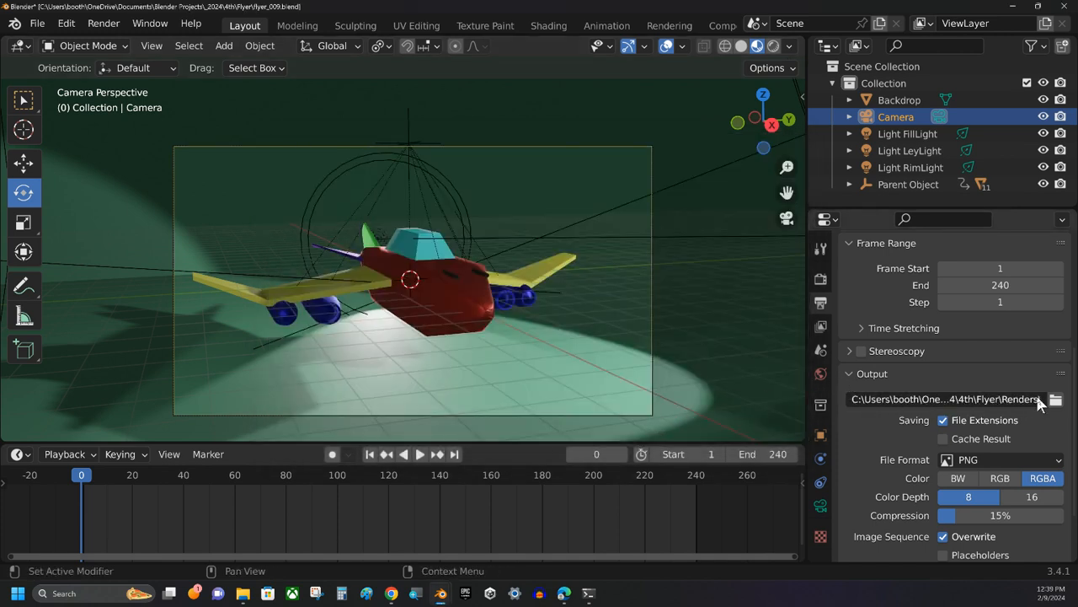
- Set the output file format to FFmpeg Video and its encoding container to MPEG-4
scroll(1011, 489, down, 3)
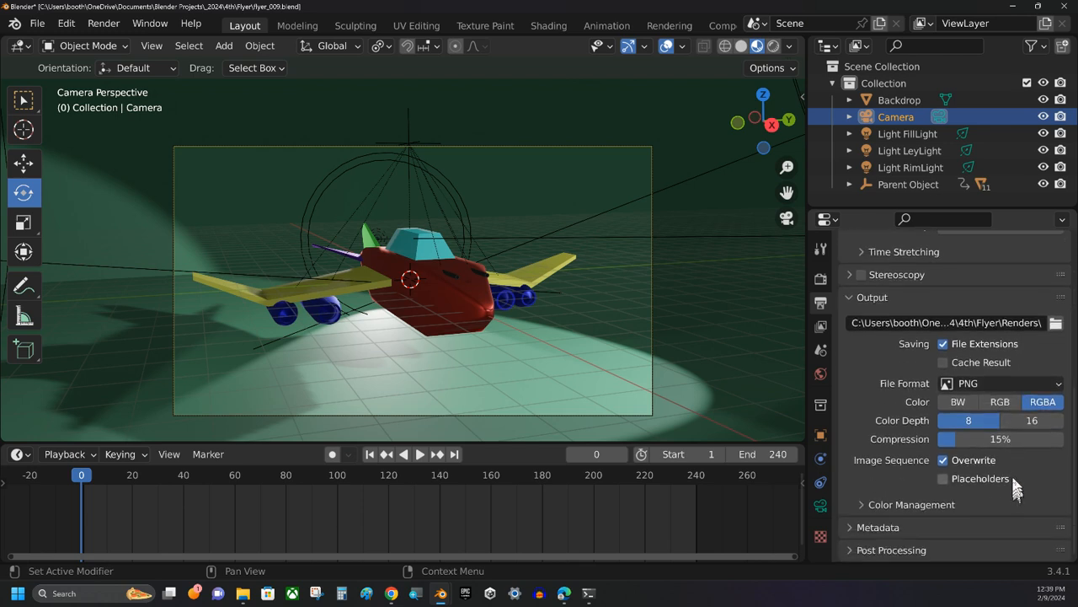
click(999, 380)
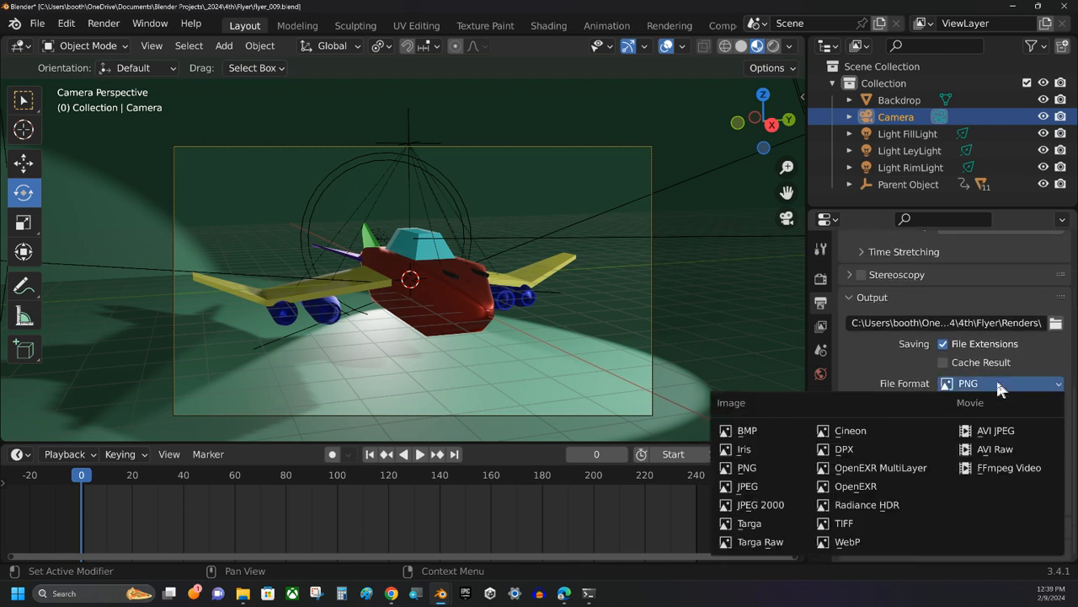
click(1003, 467)
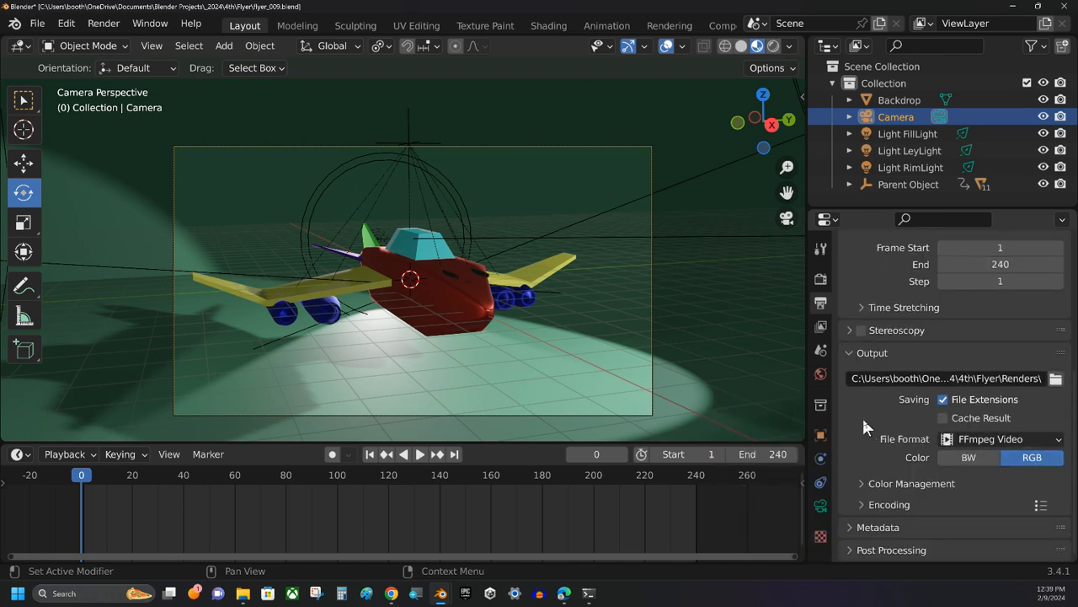
click(860, 504)
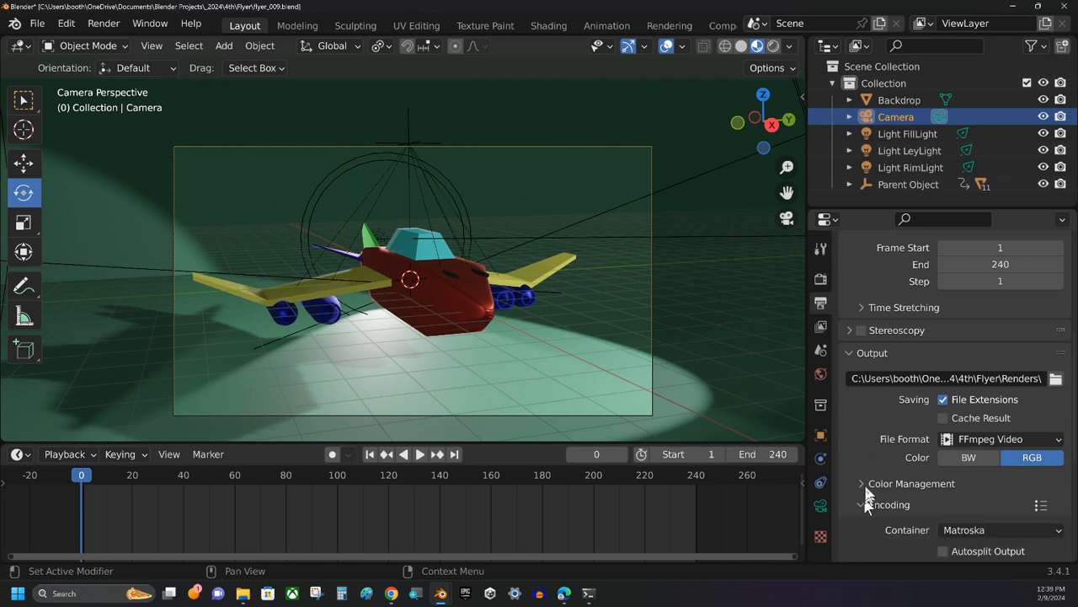
scroll(870, 493, down, 2)
click(995, 460)
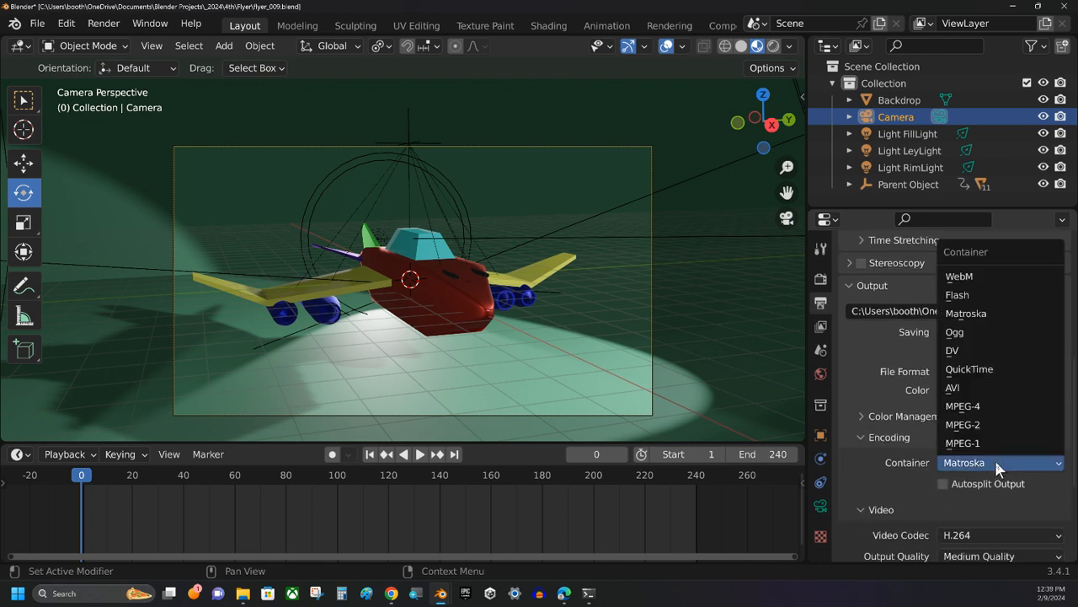
click(984, 407)
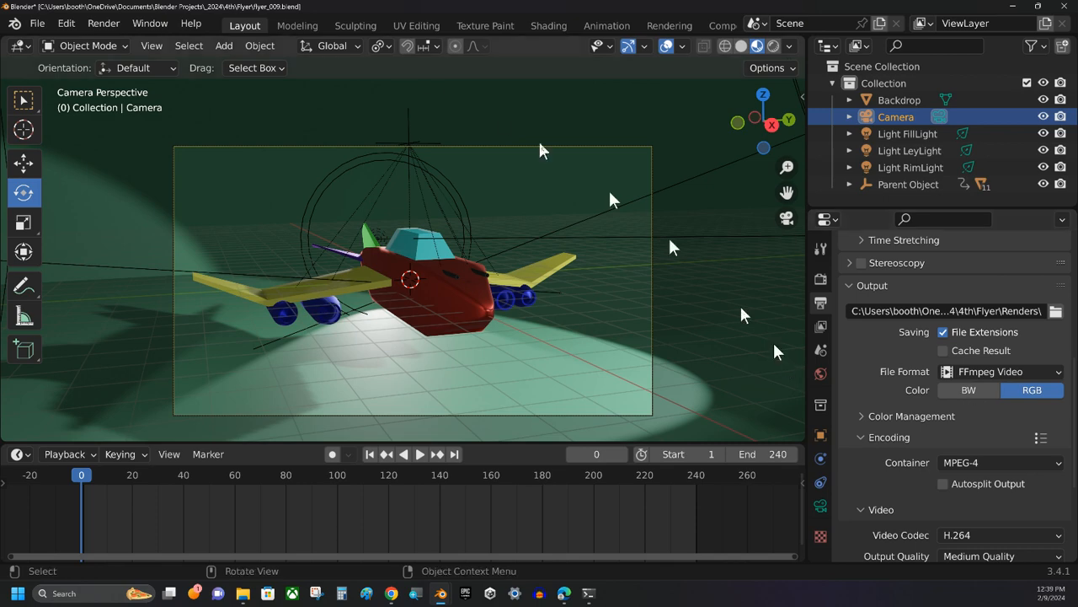
- Render the full animation in an enlarged render window, and close that window when frame 240 is done
click(103, 24)
click(146, 59)
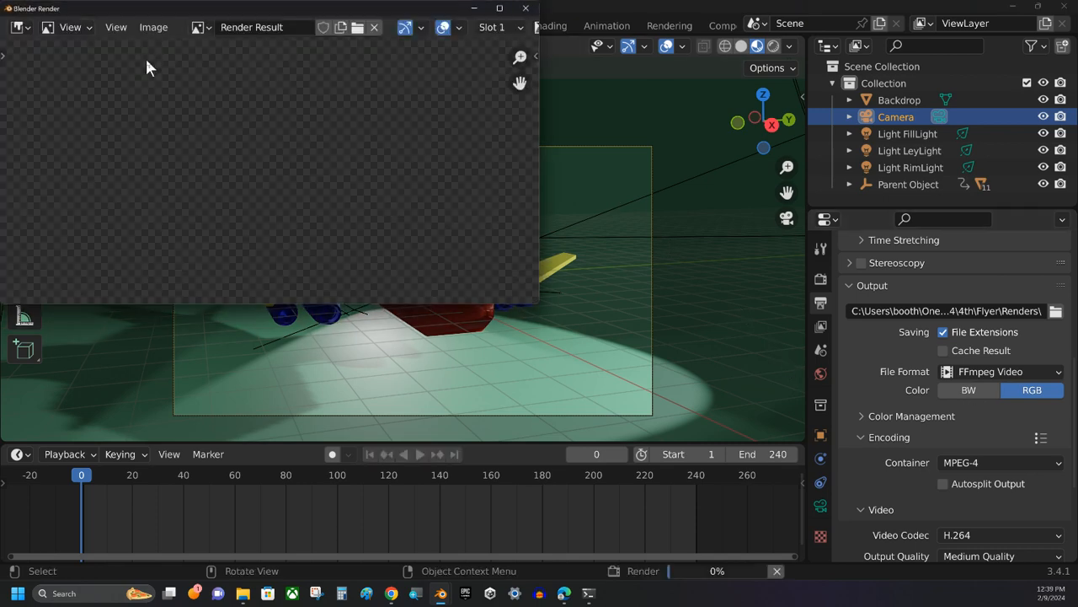
double_click(493, 5)
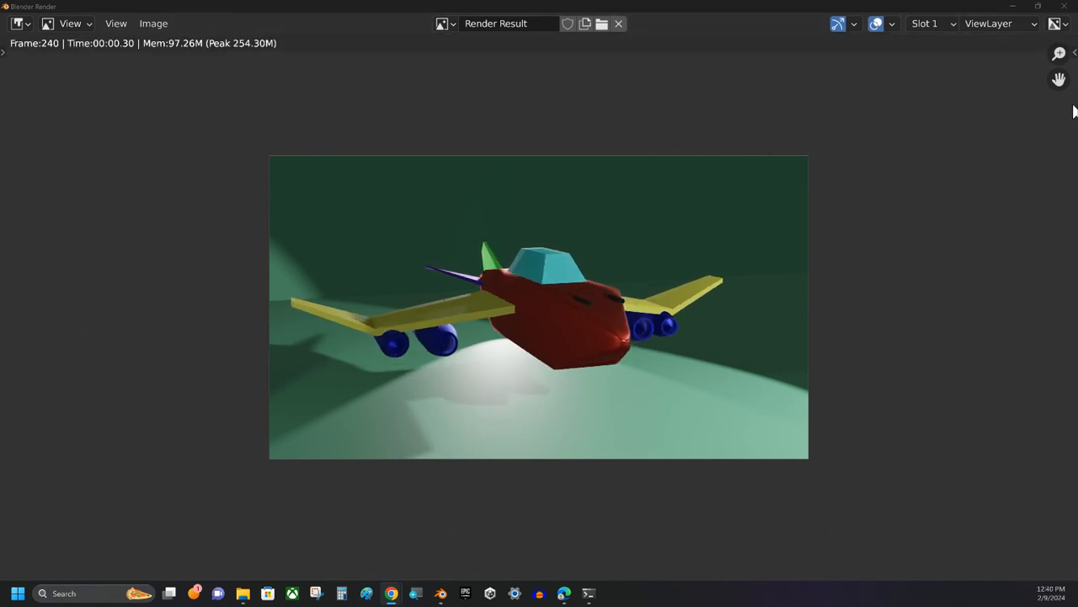
click(1065, 9)
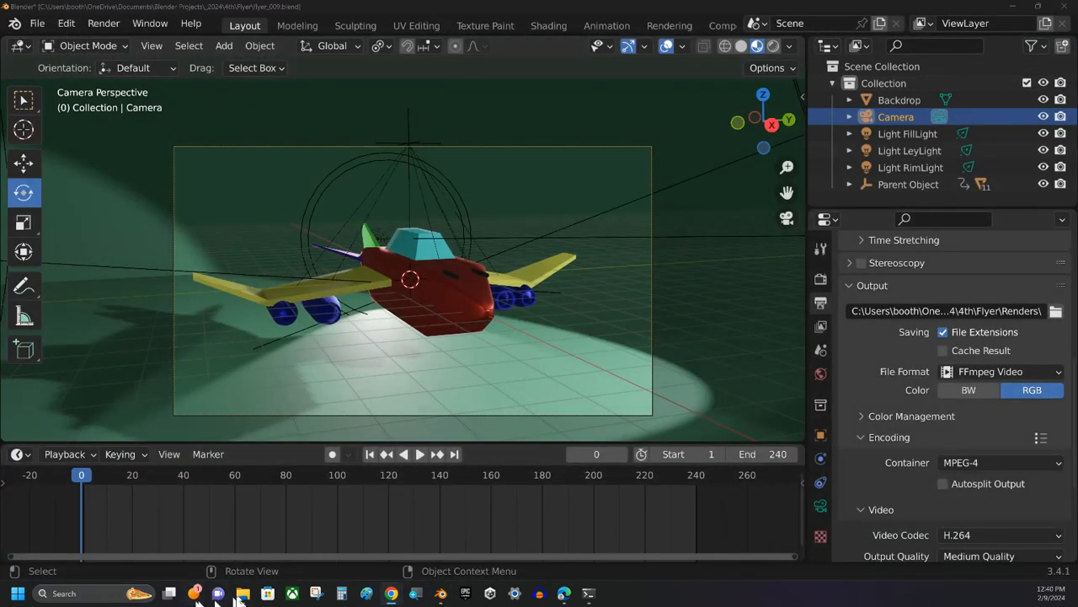
- Switch to File Explorer, play the rendered video 0001-0240 from the Flyer project's Renders folder, and close the player
click(243, 593)
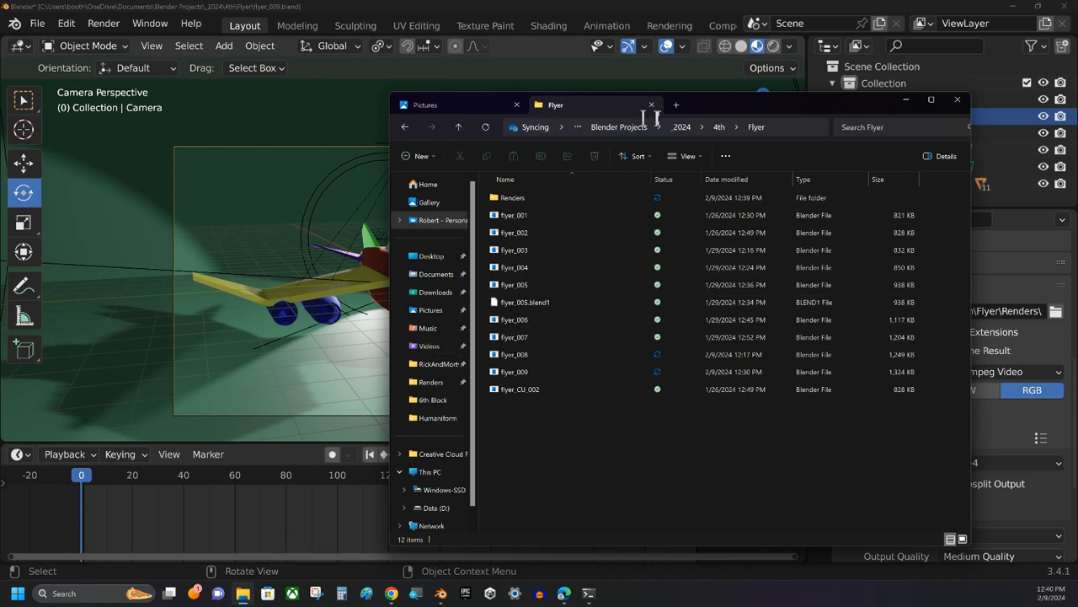
double_click(508, 197)
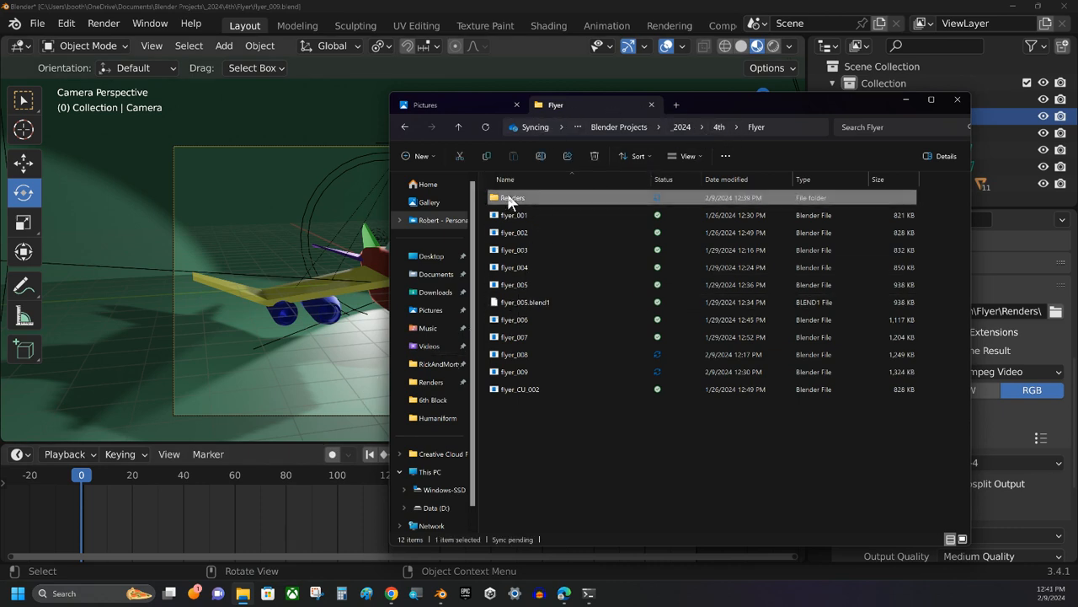
double_click(521, 216)
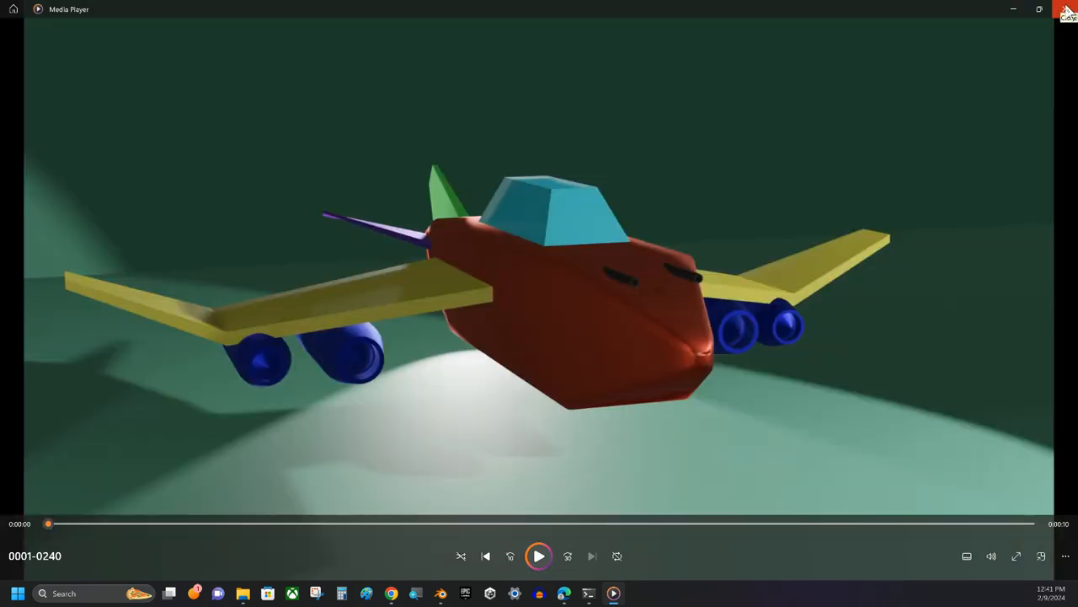
click(1069, 10)
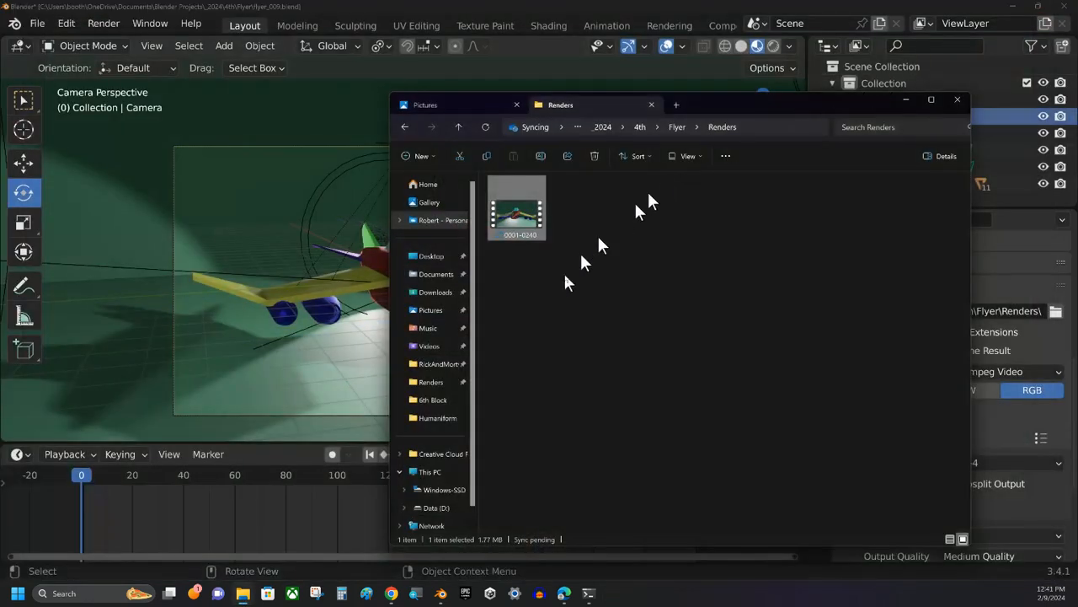
- Switch back to Blender, move the timeline to frame 46, and render it as a still image in a maximized window
click(256, 172)
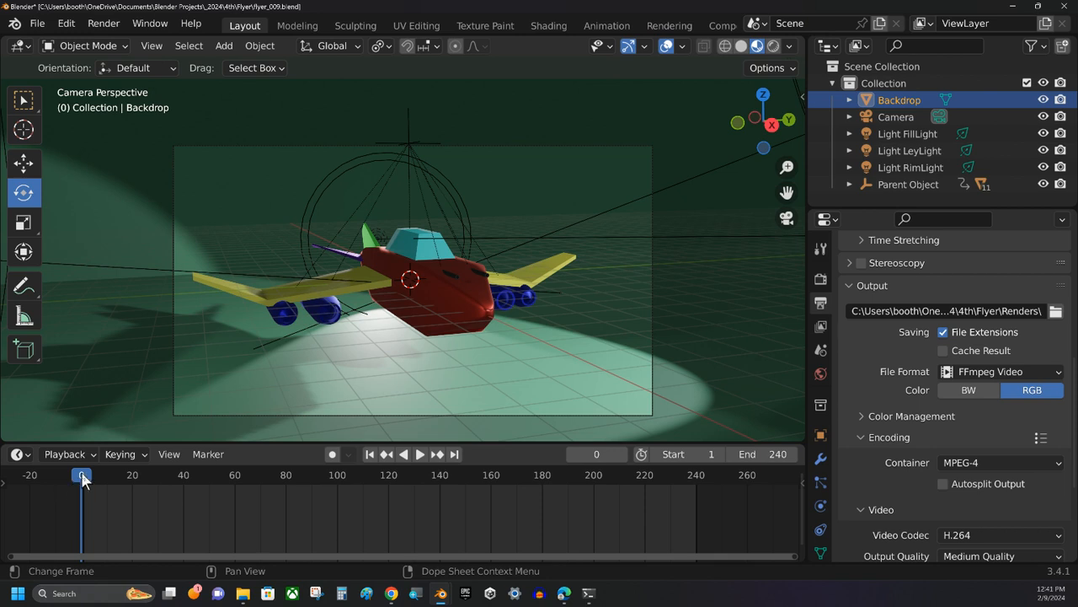
drag(82, 477, 199, 479)
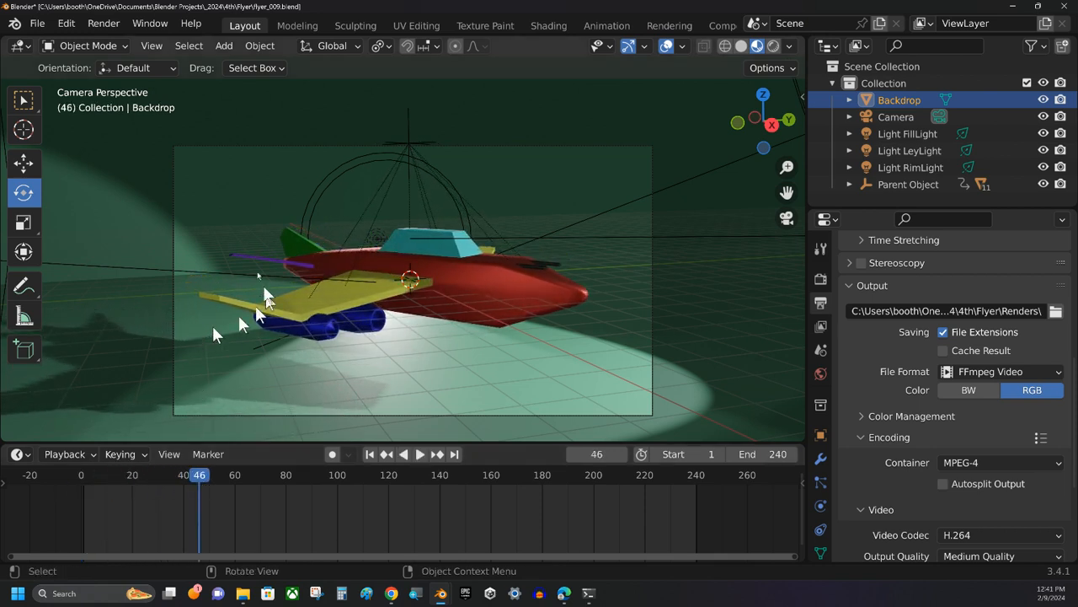
click(104, 23)
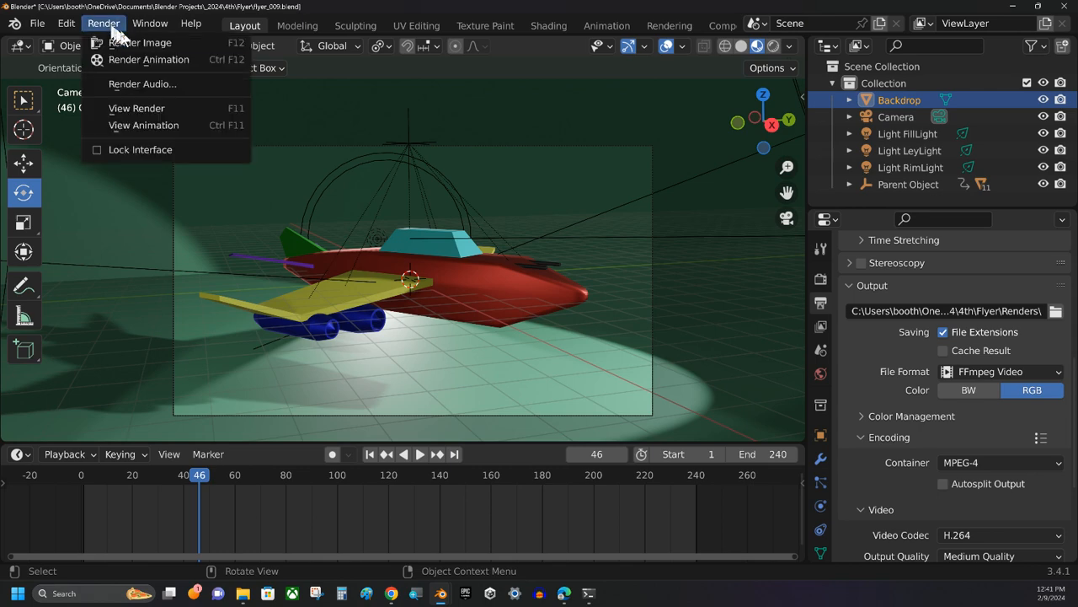
click(130, 43)
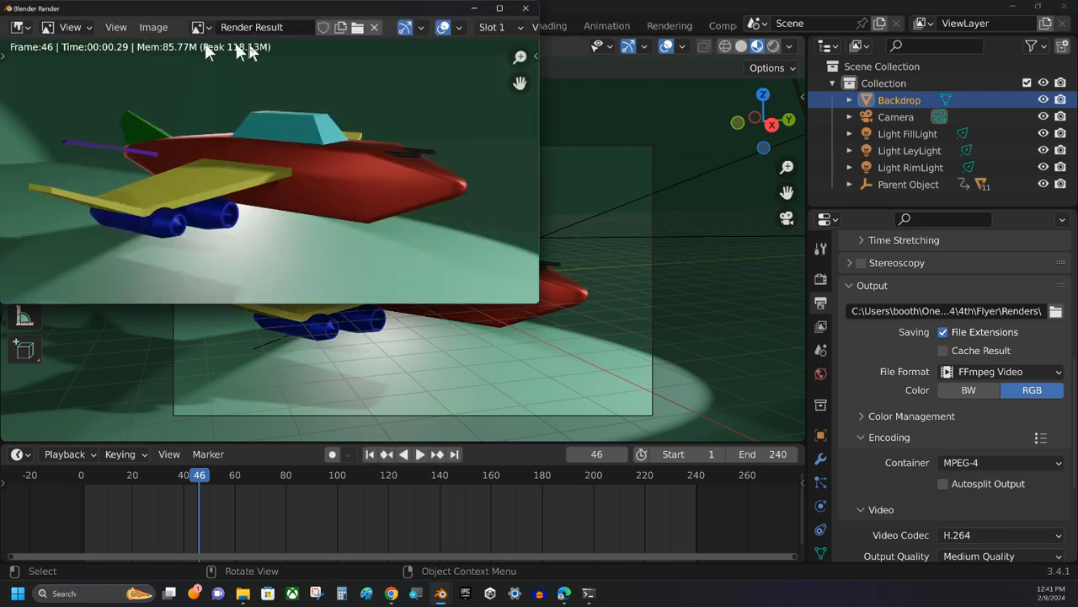
click(501, 9)
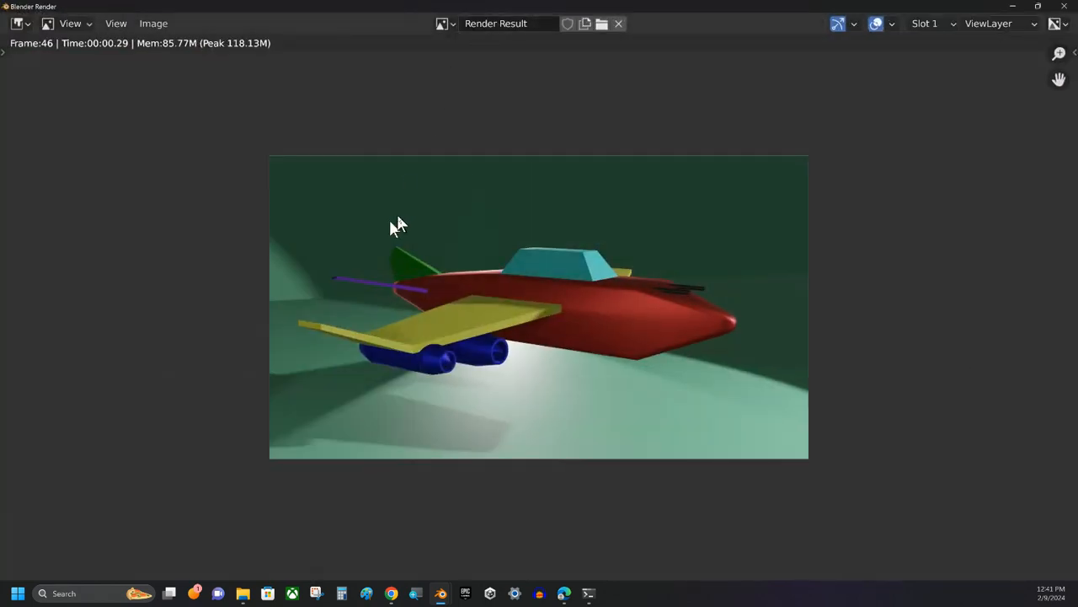
- Start saving the rendered frame 46 as an image file and browse to the Renders folder inside the Flyer project folder
click(156, 25)
click(189, 143)
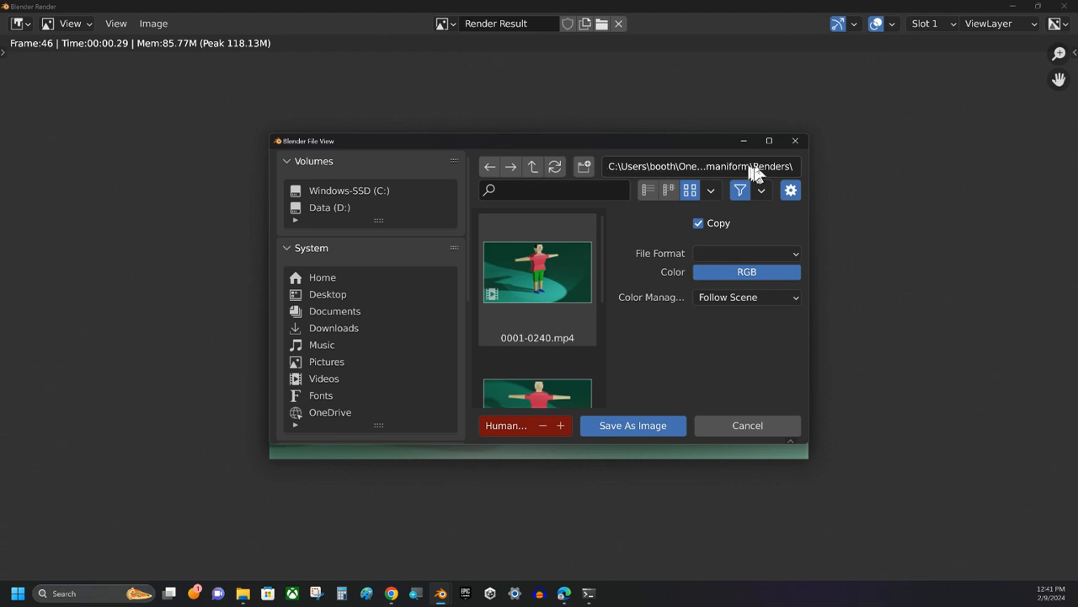
click(531, 166)
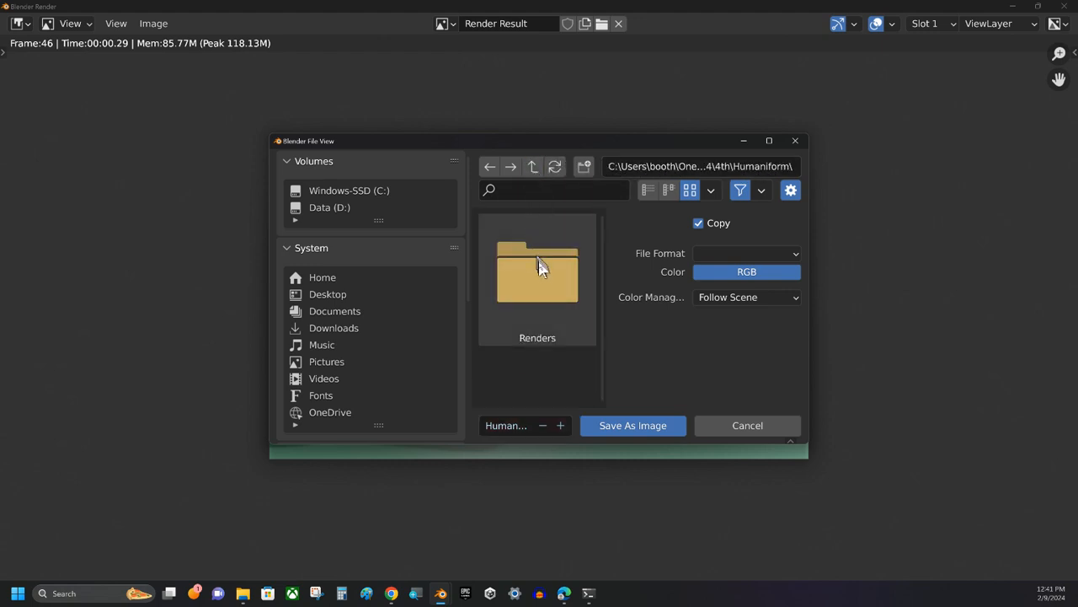
click(533, 166)
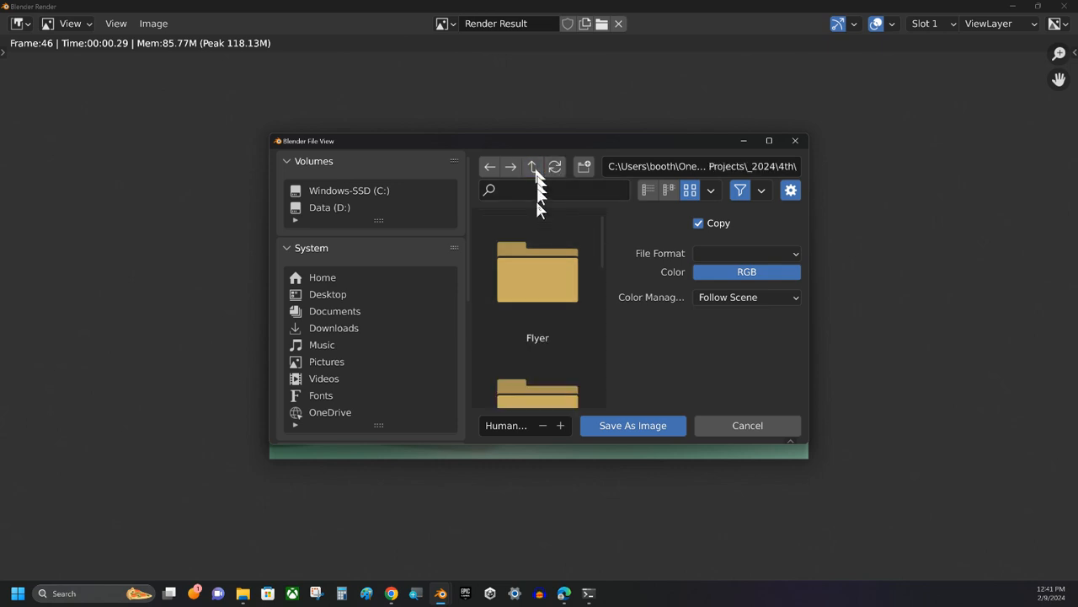
double_click(539, 281)
double_click(539, 284)
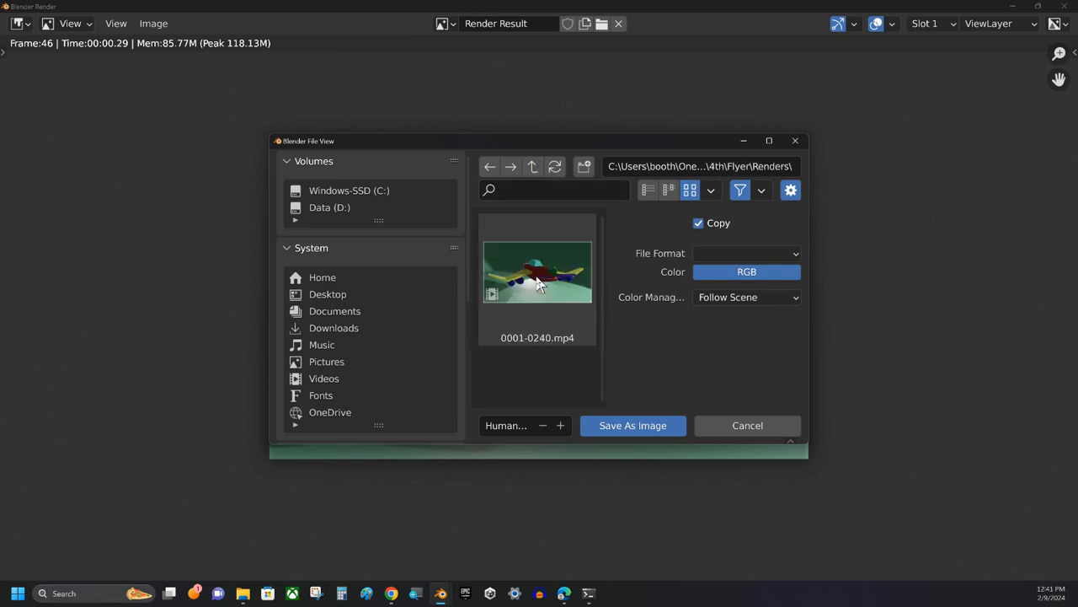
- Name the still Flyer_1.png, save it with the file dialog widened to show the full name, and close the render window
click(518, 424)
click(511, 426)
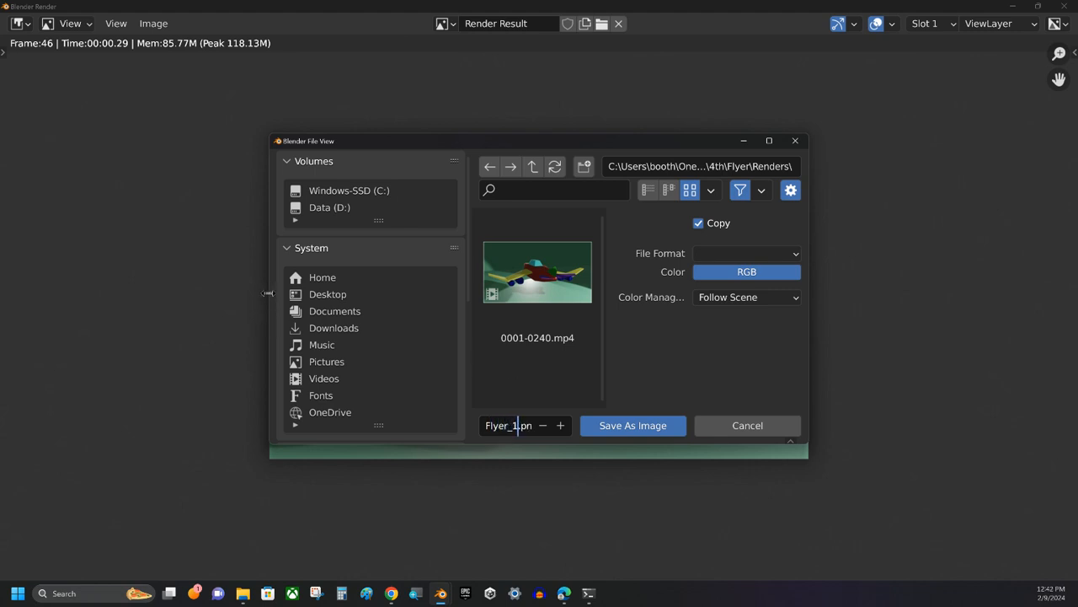
drag(268, 292, 137, 293)
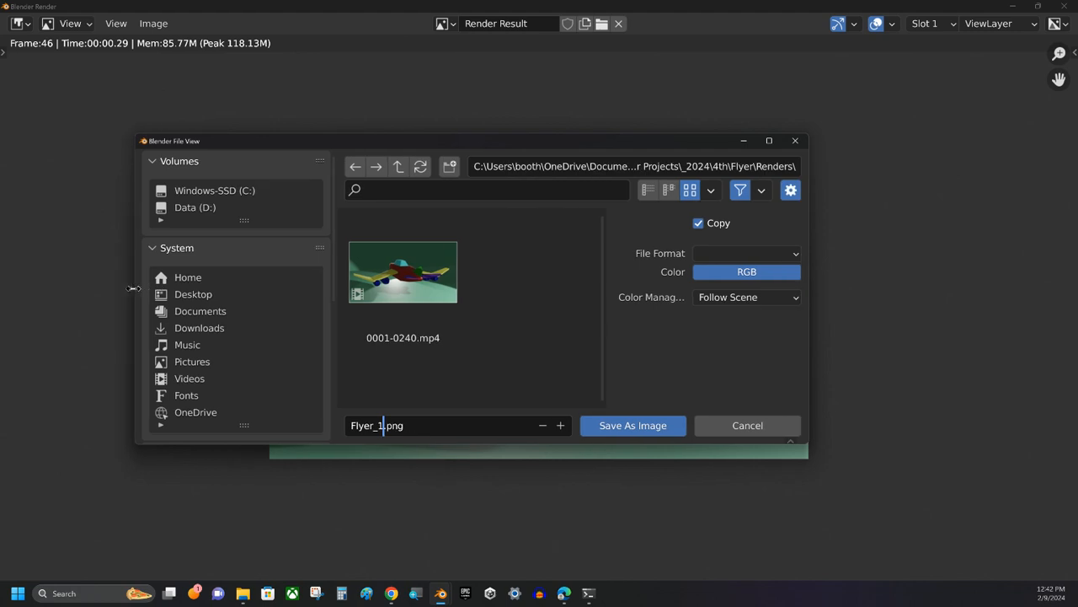
click(628, 427)
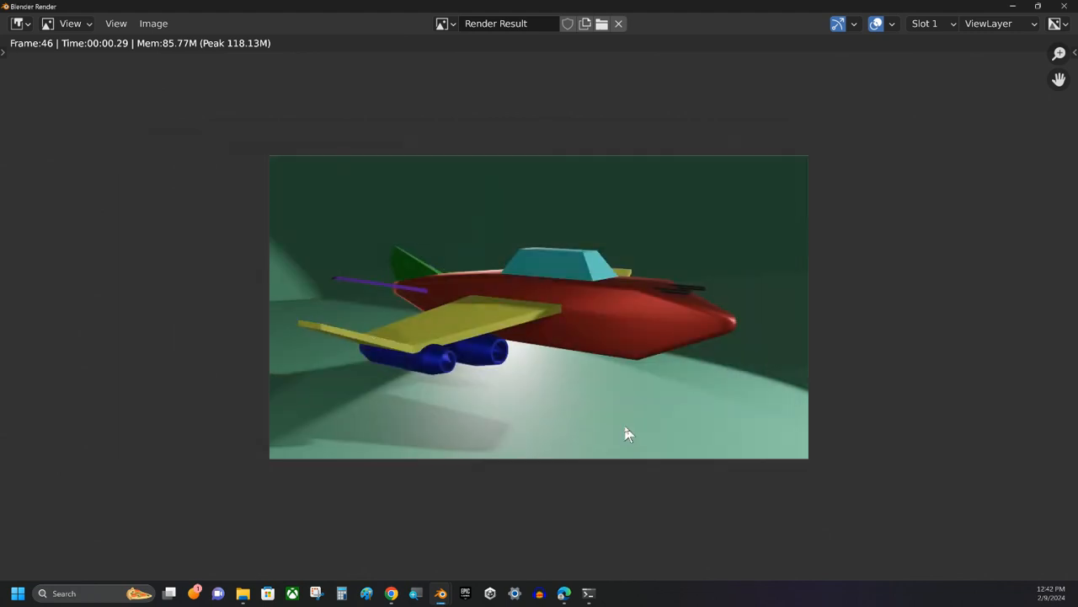
click(1066, 9)
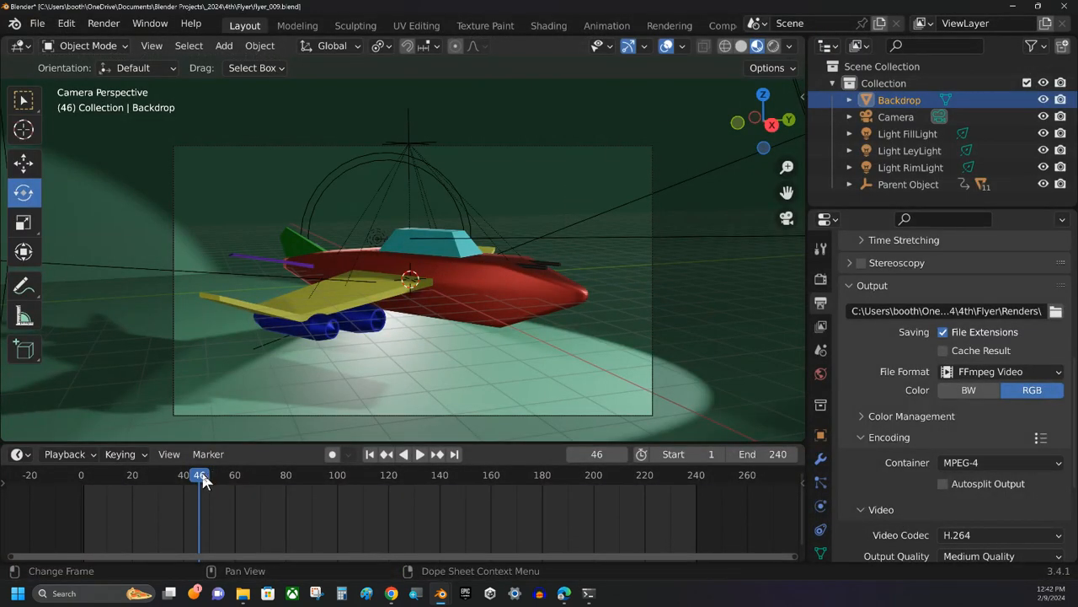
- Move the timeline to frame 174 and render that frame as a still image in a maximized window
drag(203, 475, 529, 479)
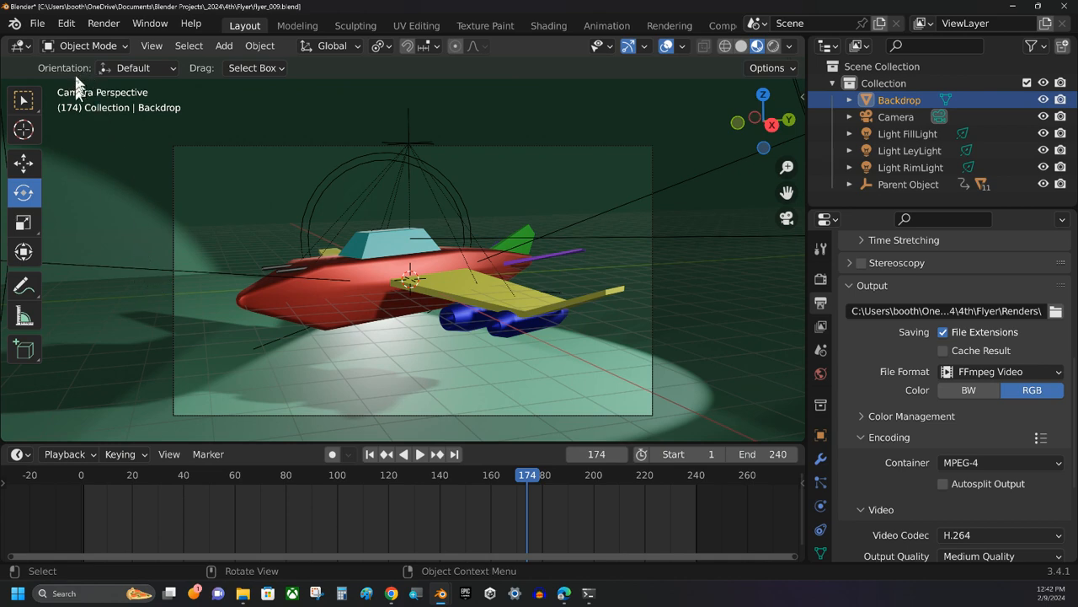
click(105, 23)
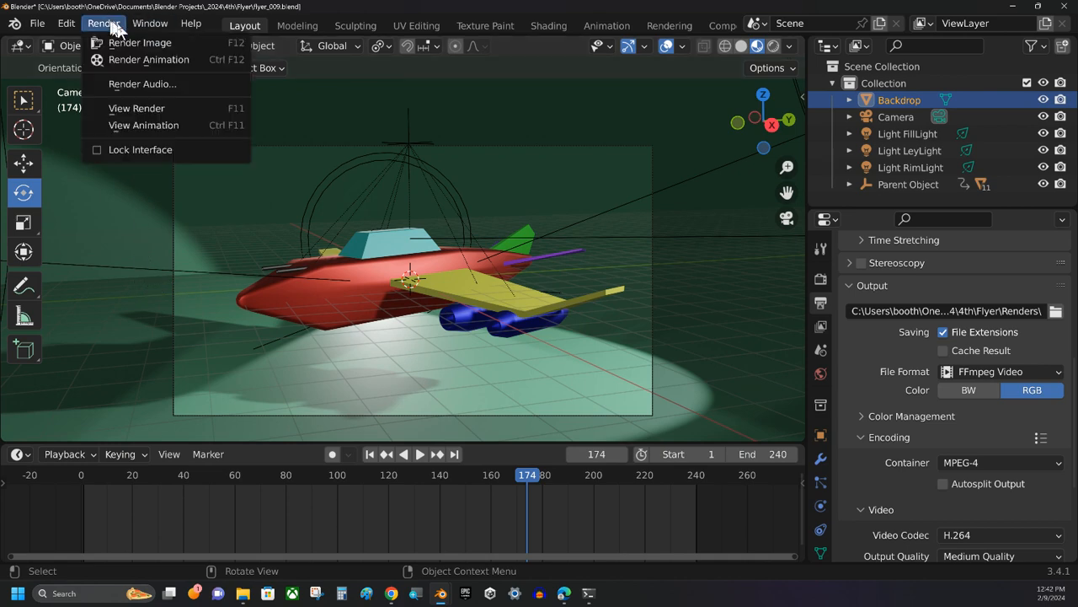
click(118, 41)
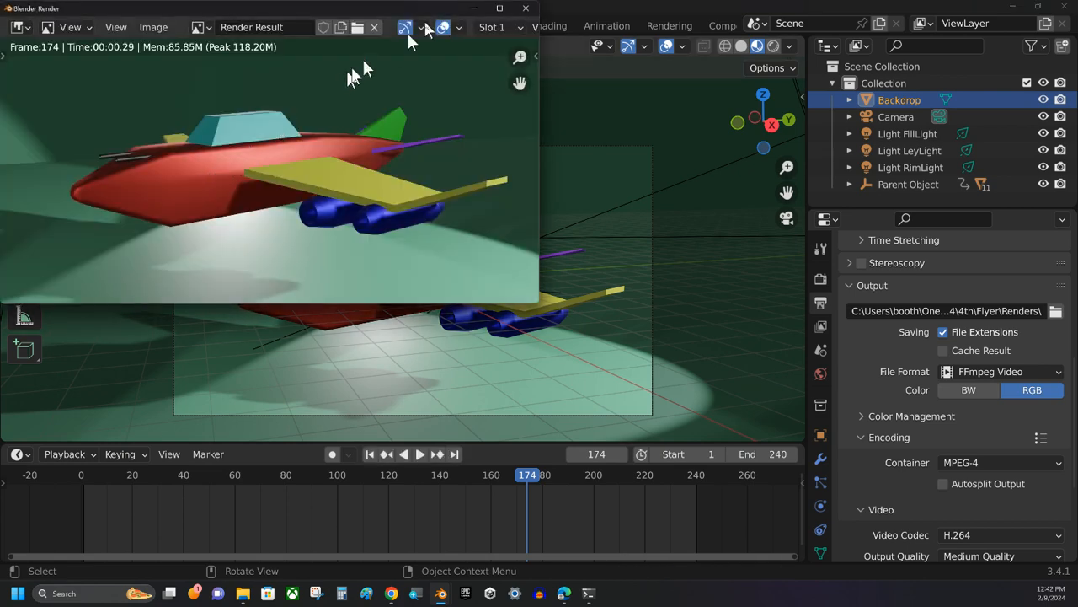
click(500, 9)
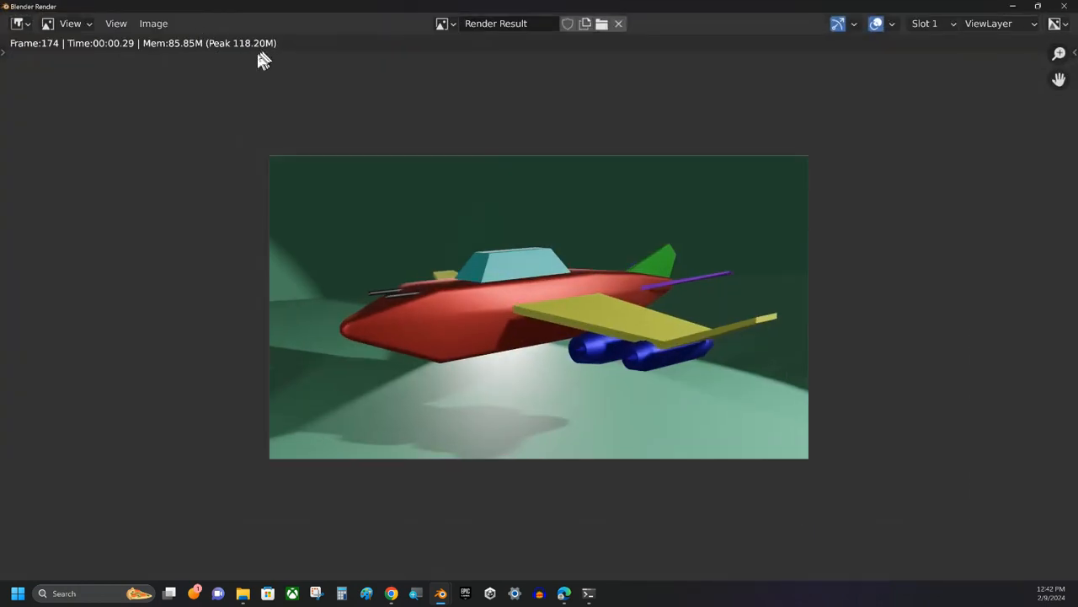
- Save the frame 174 render as Flyer_2.png in the Flyer project's Renders folder and close the render window
click(154, 23)
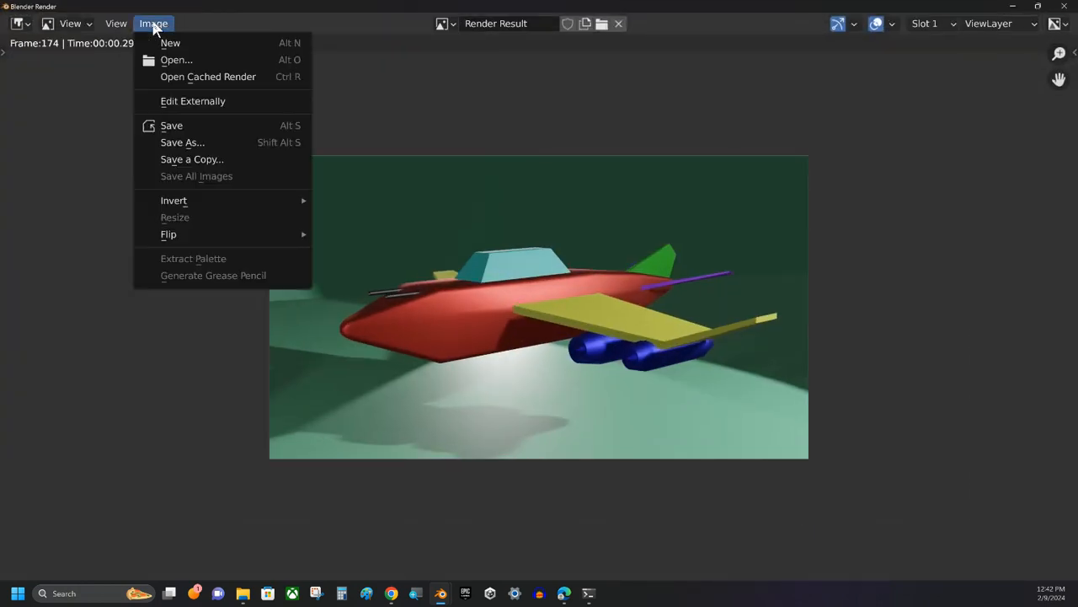
click(181, 143)
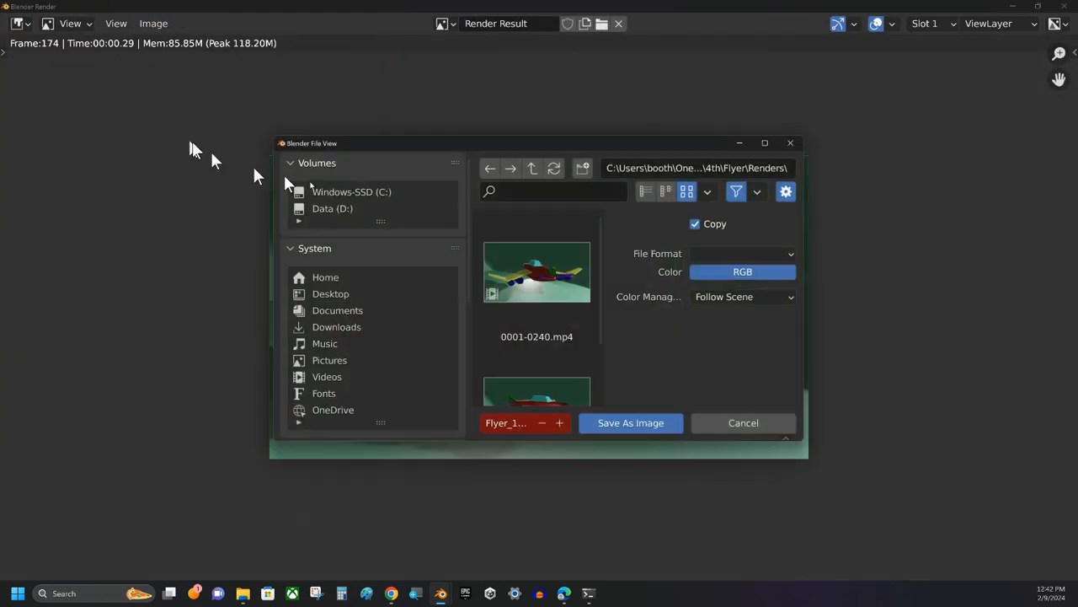
click(559, 423)
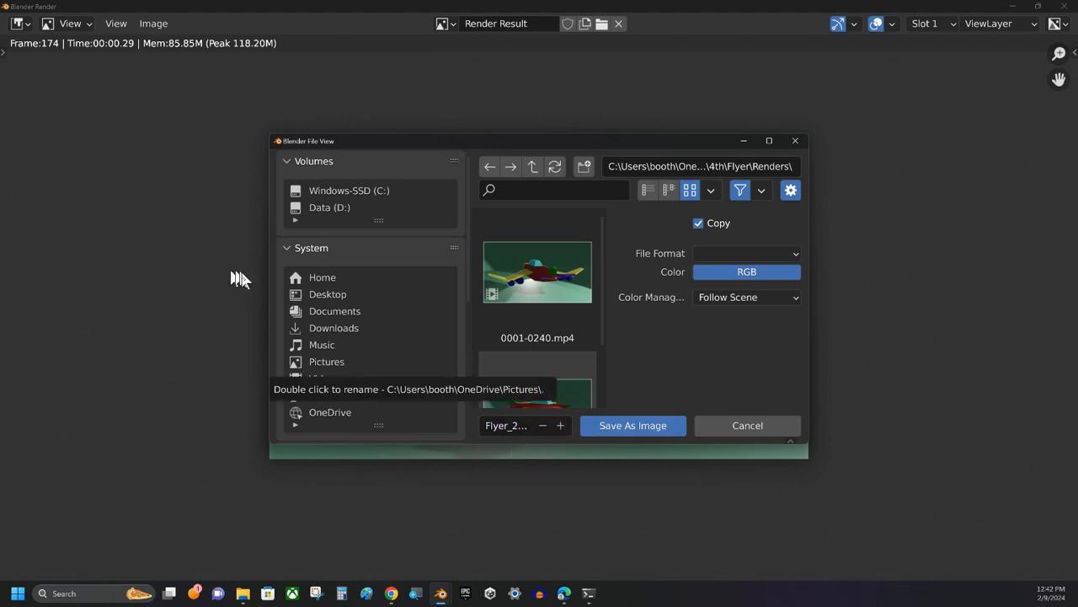
drag(268, 283, 132, 284)
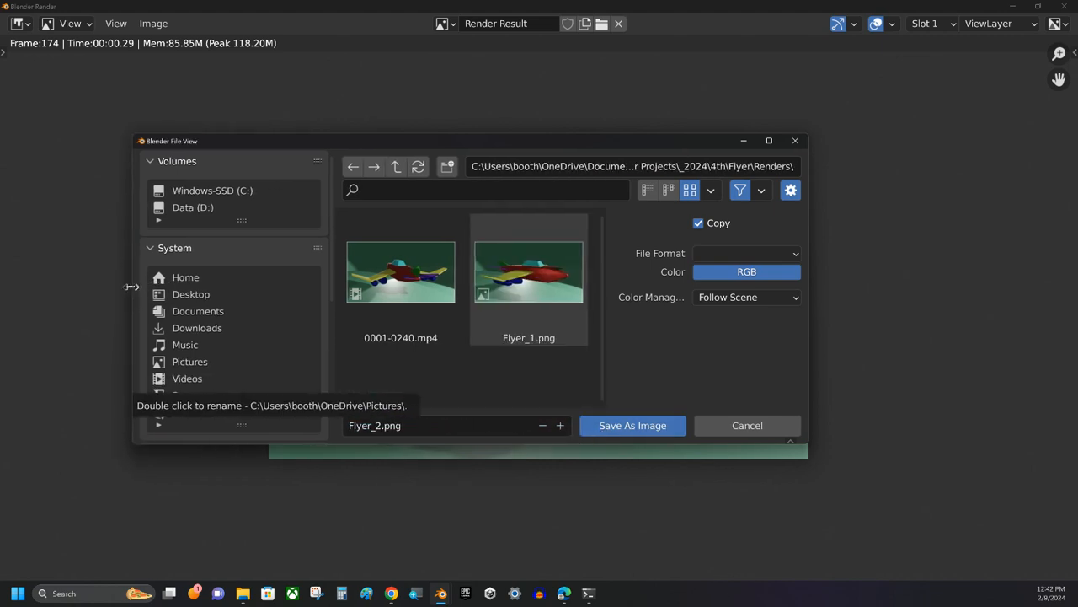
click(634, 424)
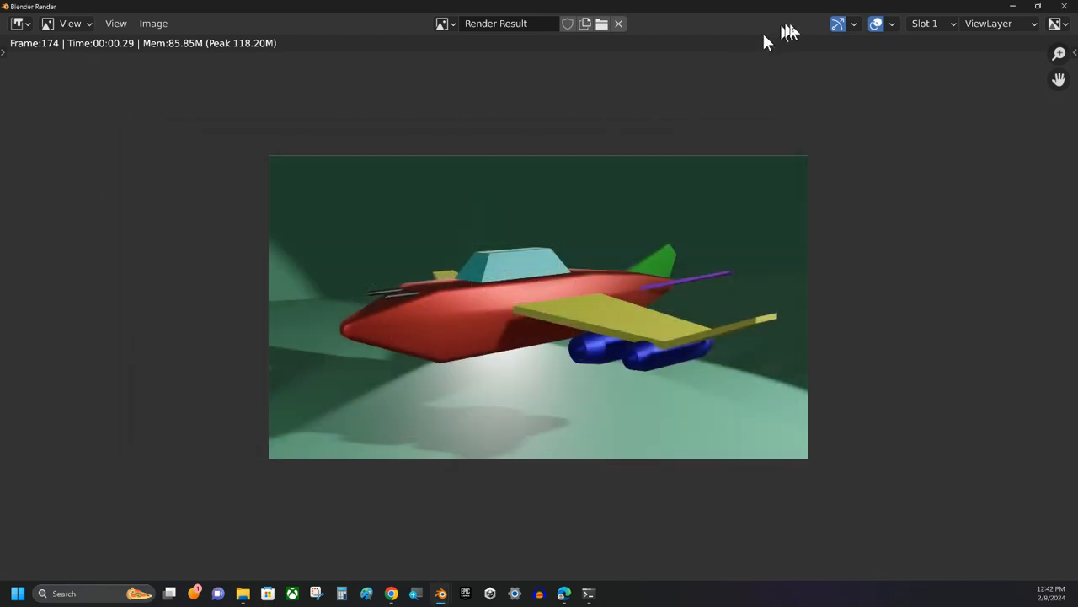
click(1064, 6)
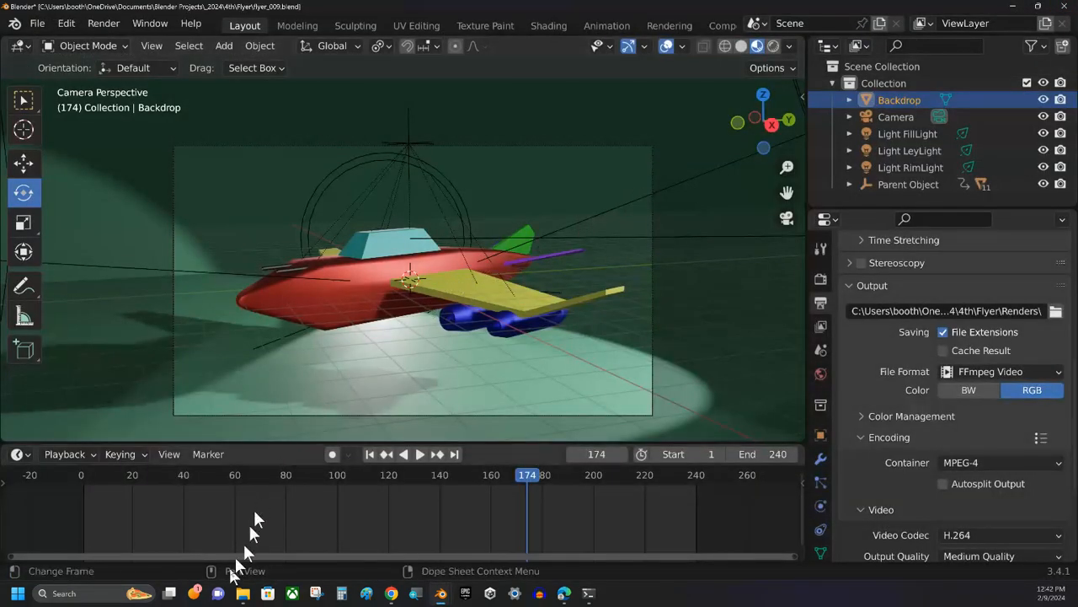
- Switch to File Explorer to check the saved files in the Flyer project's Renders folder
click(243, 593)
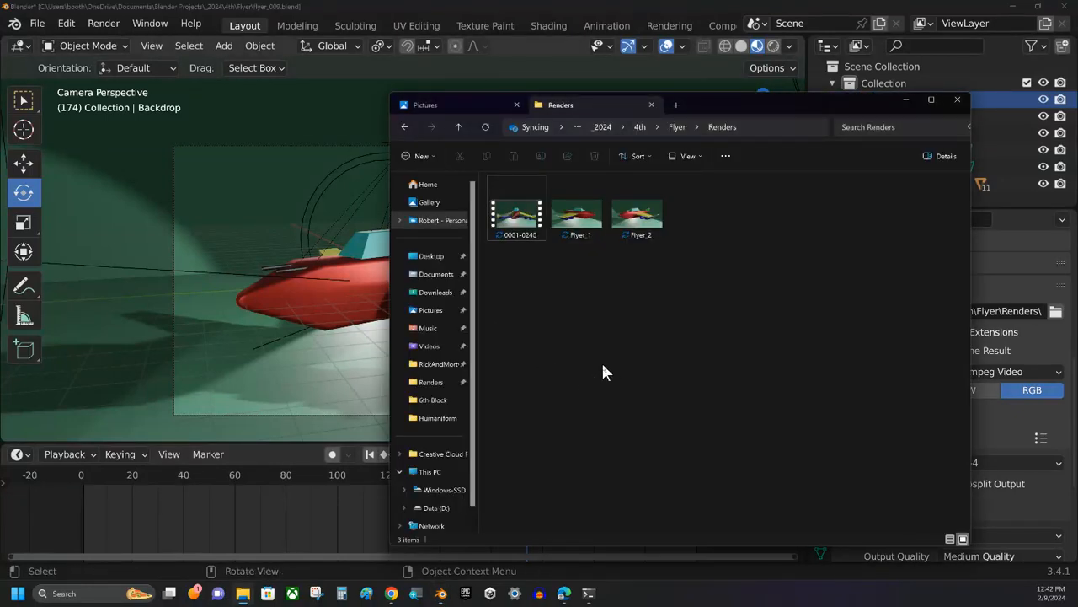